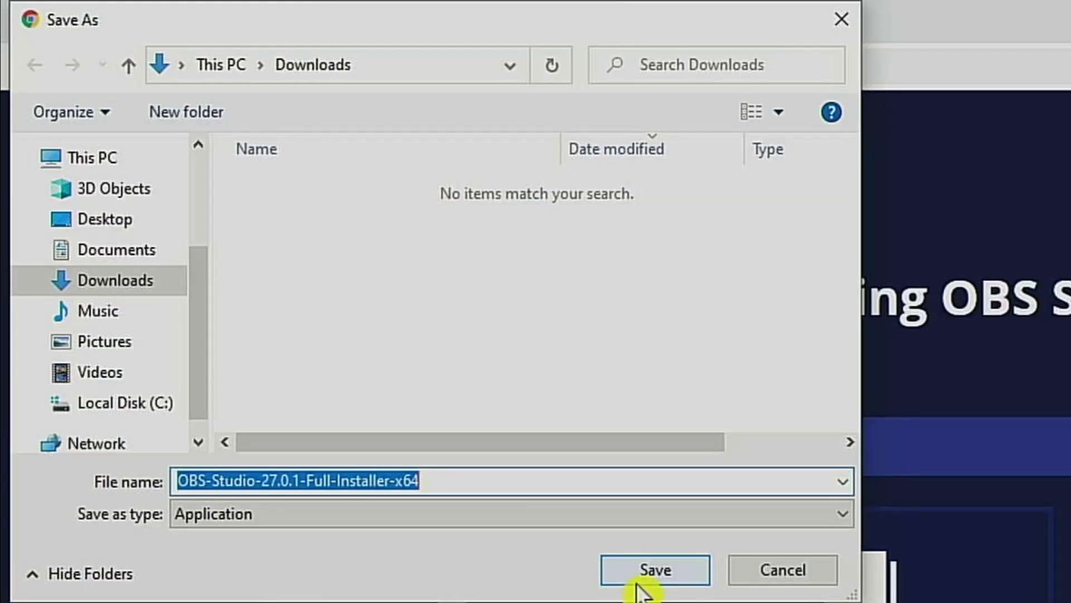
- Save the OBS-Studio-27.0.1-Full-Installer-x64 file to the Downloads folder
click(639, 581)
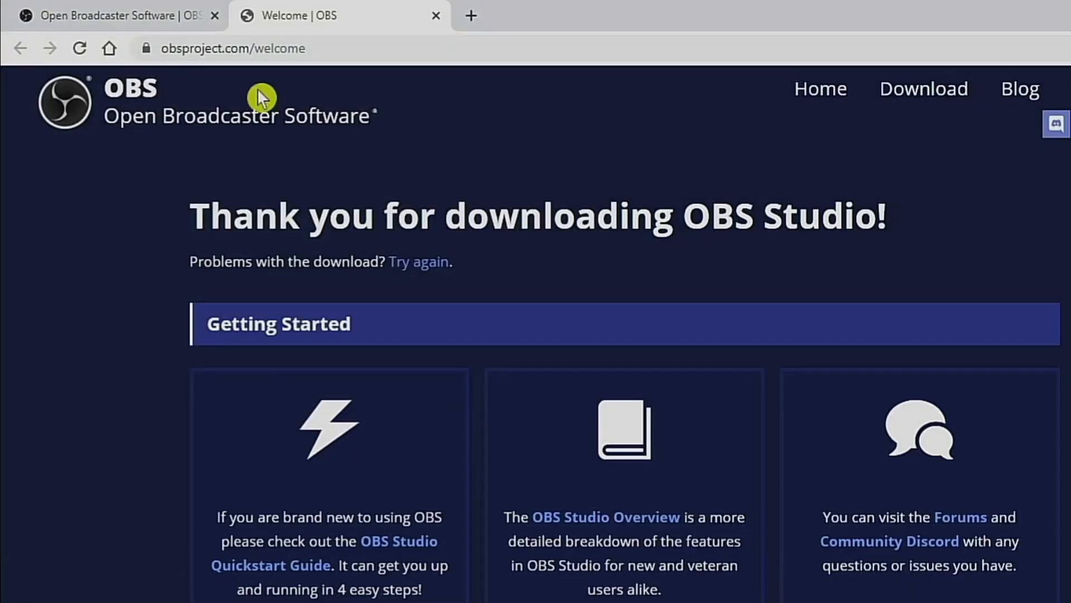
- Search the web for "gimp" and open the official gimp.org website
click(264, 64)
text(gimp)
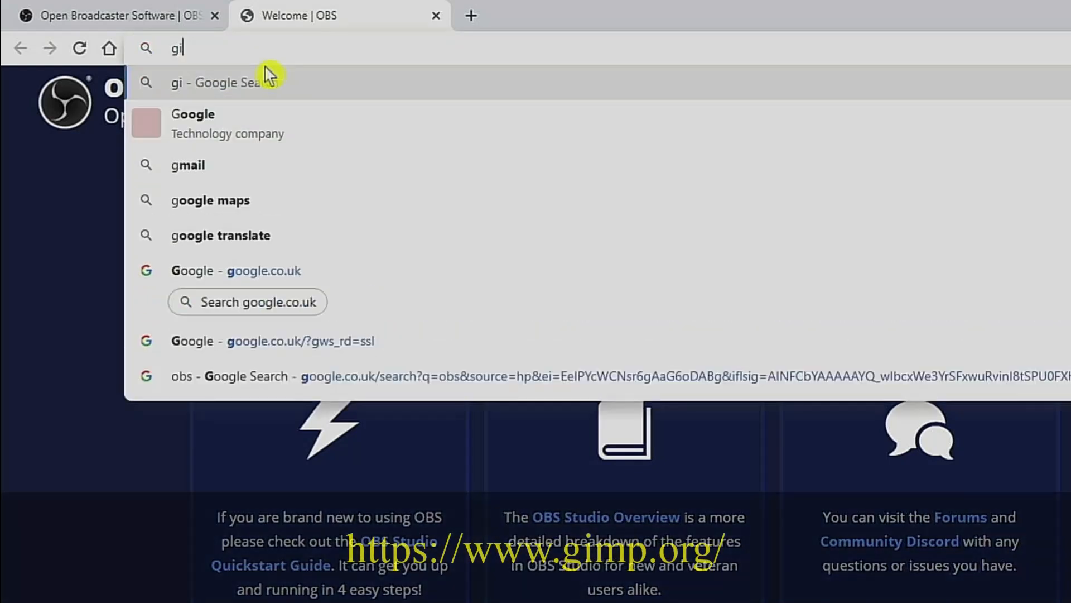
key(Return)
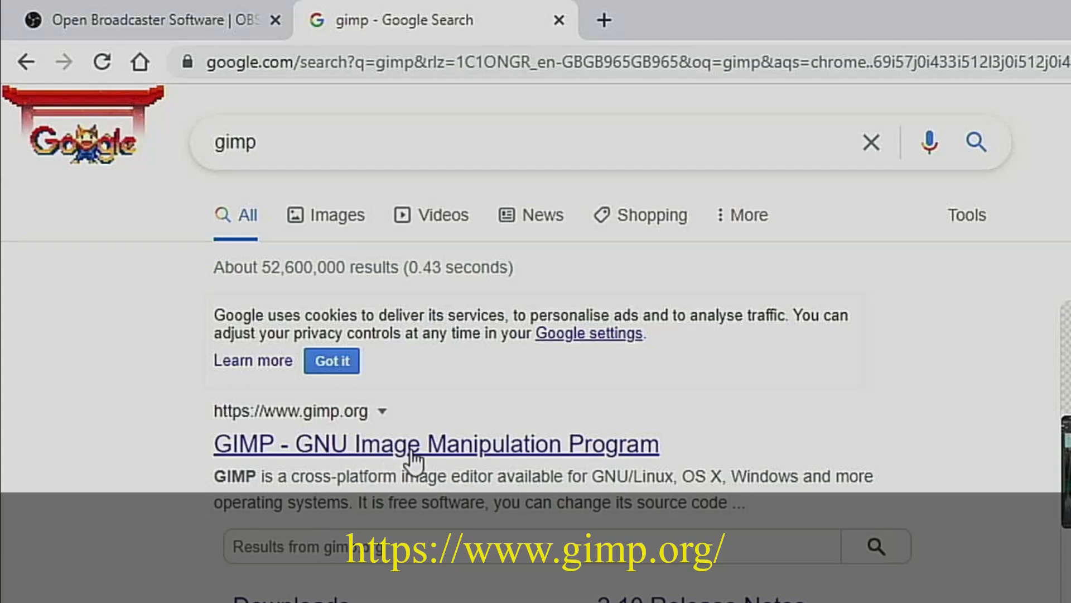
click(500, 449)
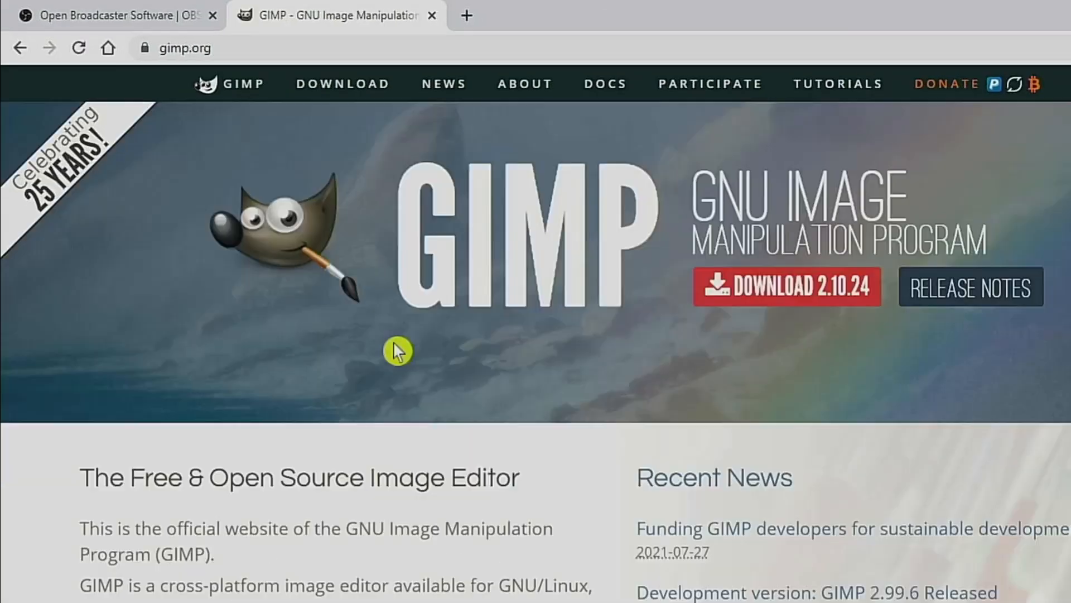
- Download GIMP 2.10.24 for Windows directly and save gimp-2.10.24-setup-3 to the Downloads folder
click(760, 295)
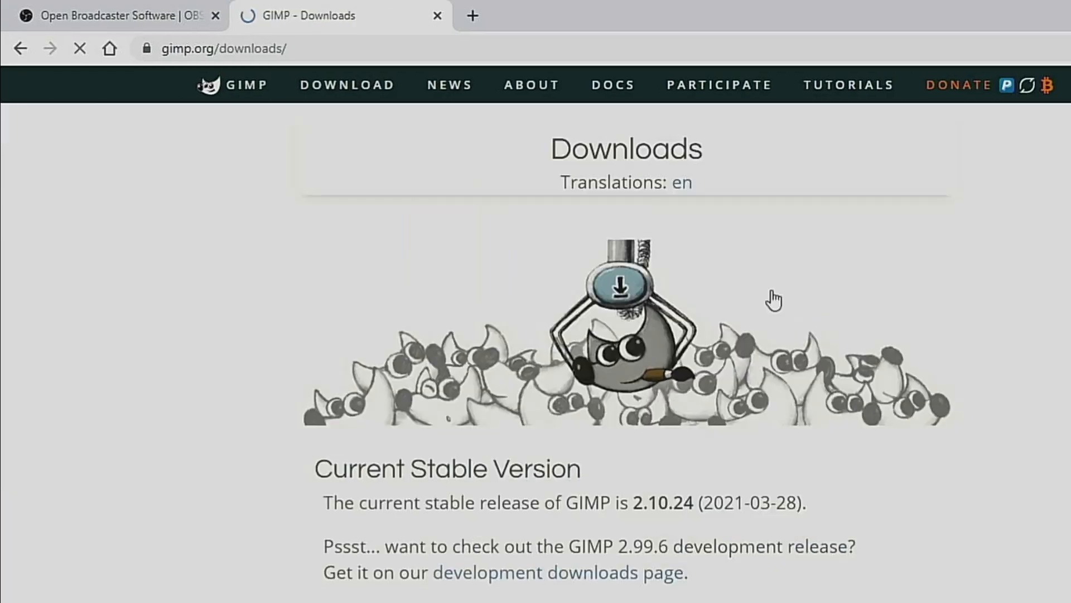
scroll(788, 415, down, 3)
scroll(789, 420, down, 6)
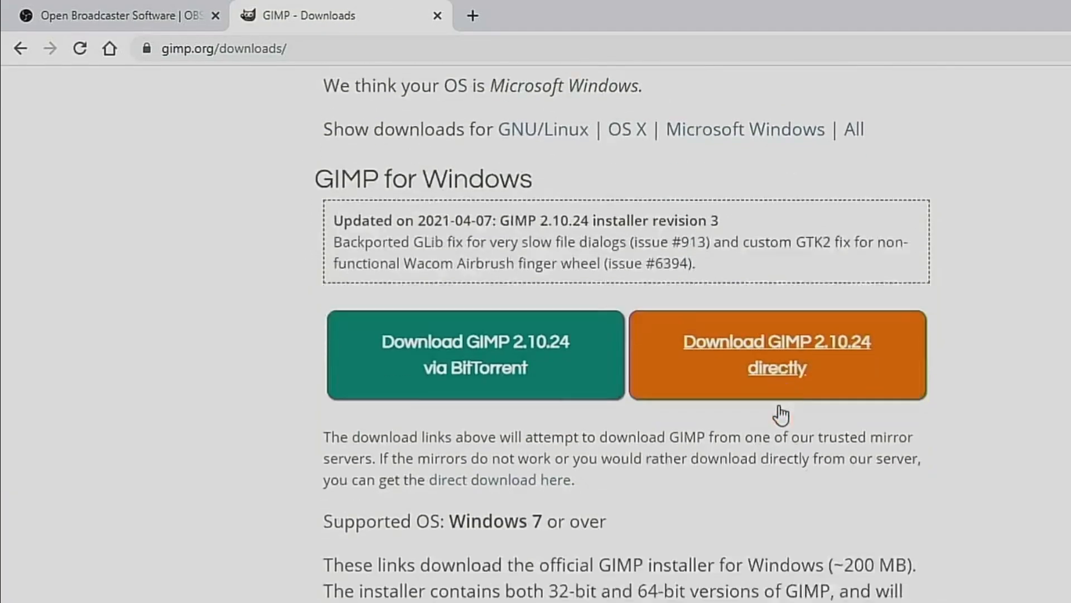
click(784, 335)
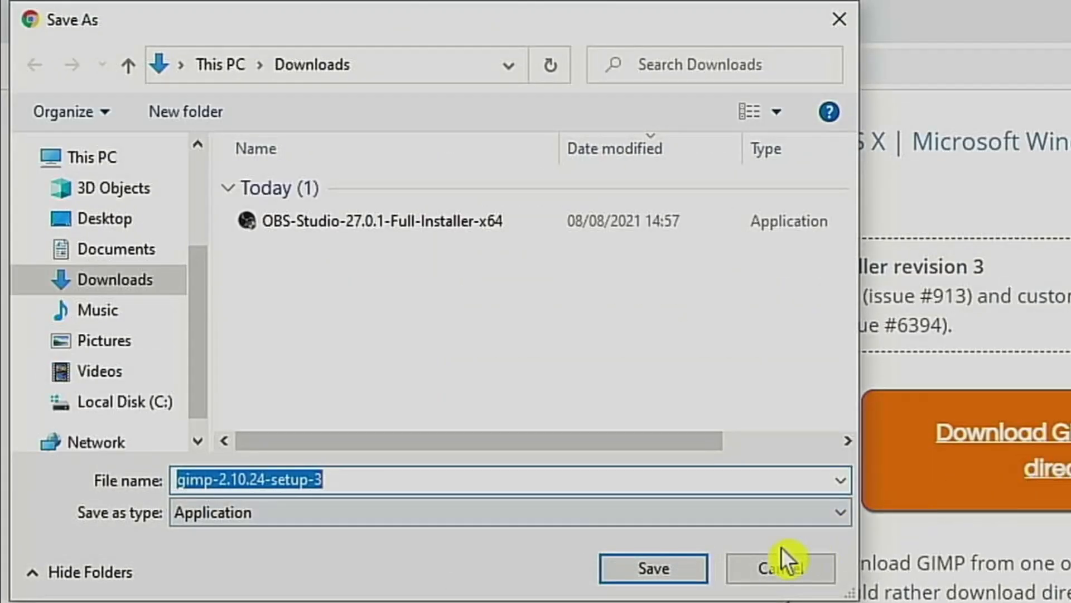
click(661, 581)
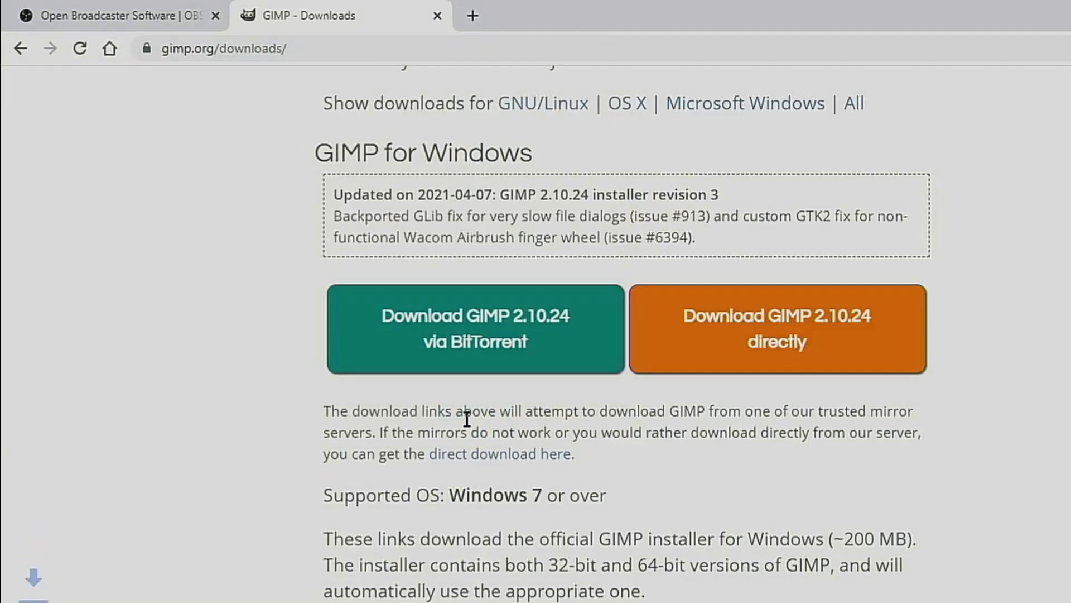
- Search the web for "shotcut" and go to the download page of the official Shotcut site, dismissing the advert
click(277, 48)
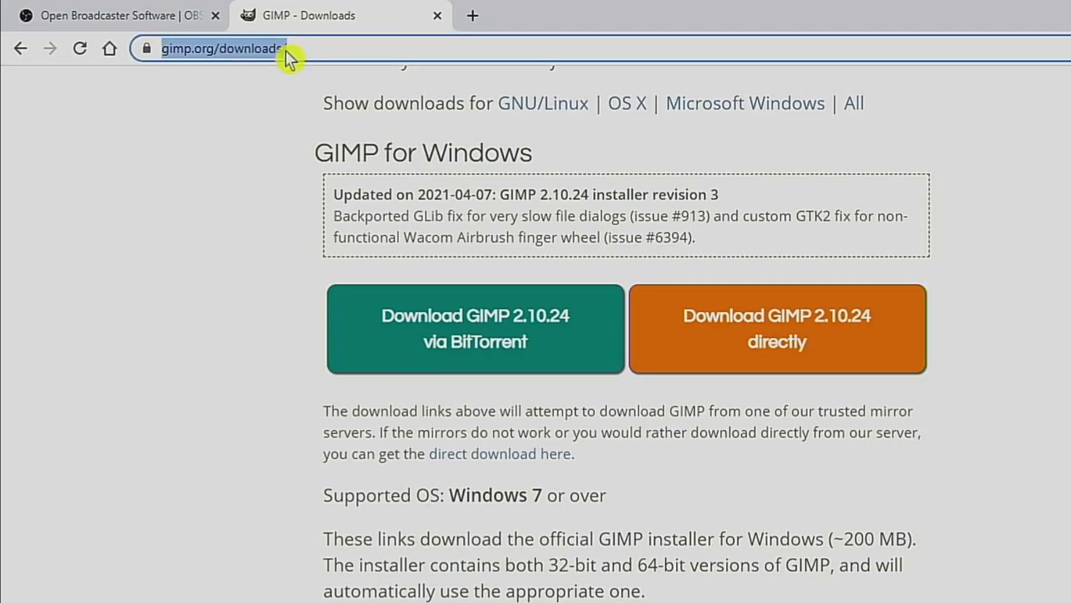
text(shotcut)
key(Return)
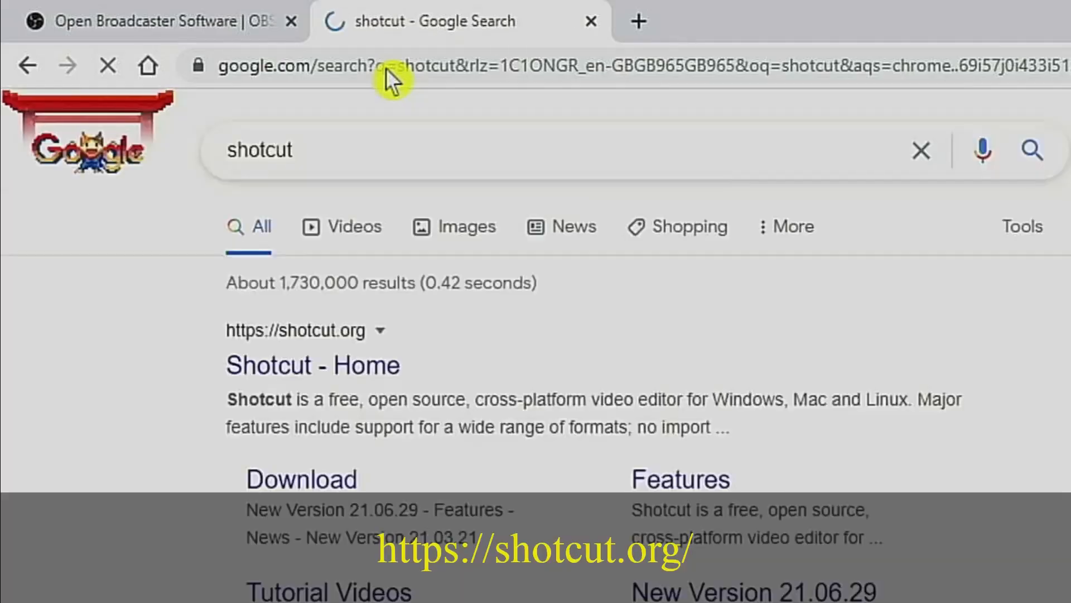
click(292, 473)
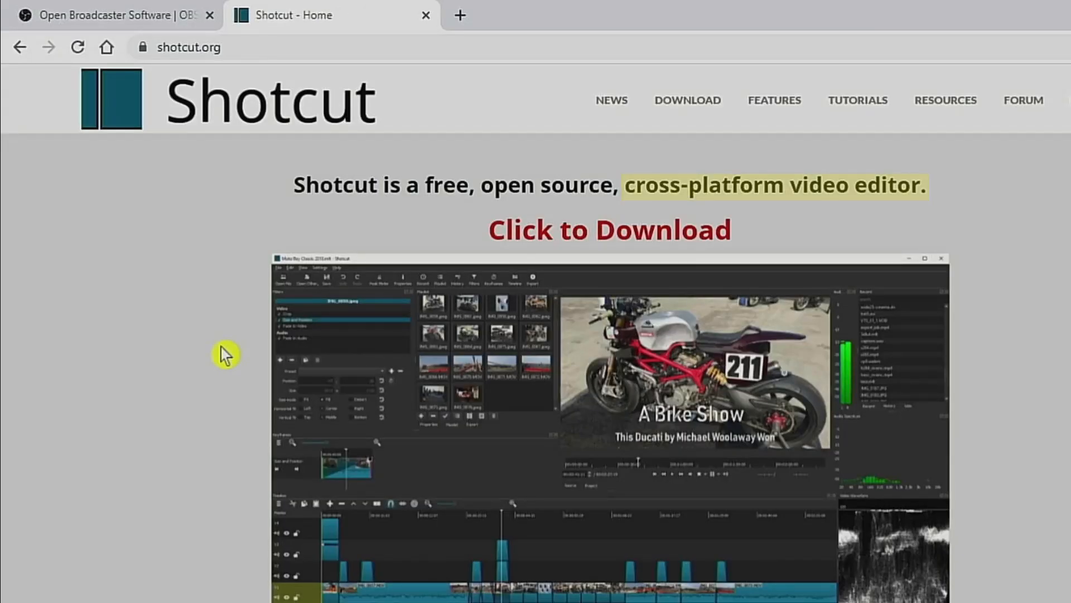
click(566, 243)
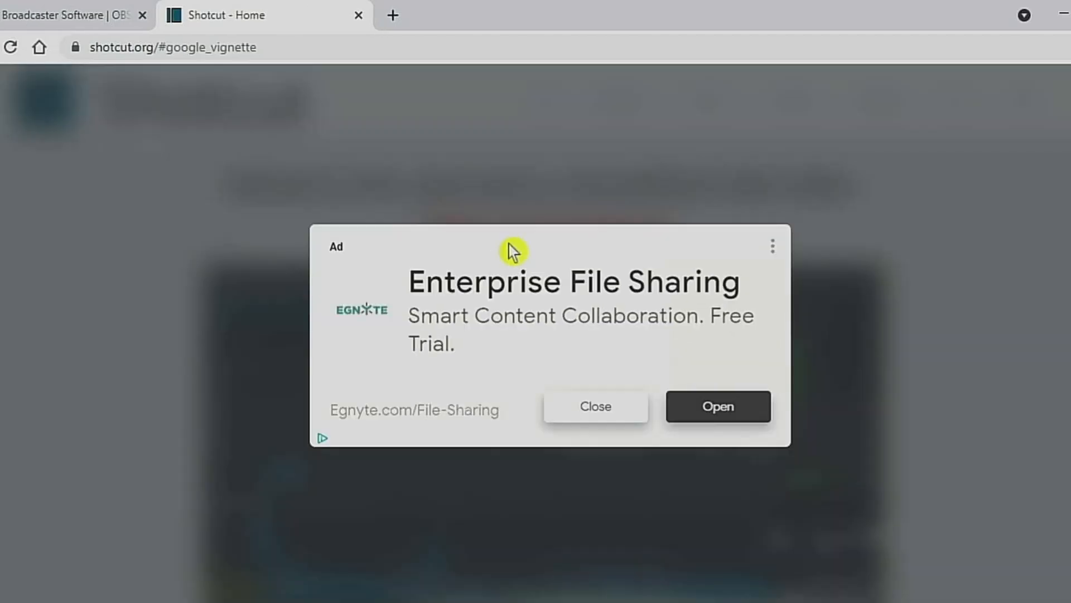
click(593, 409)
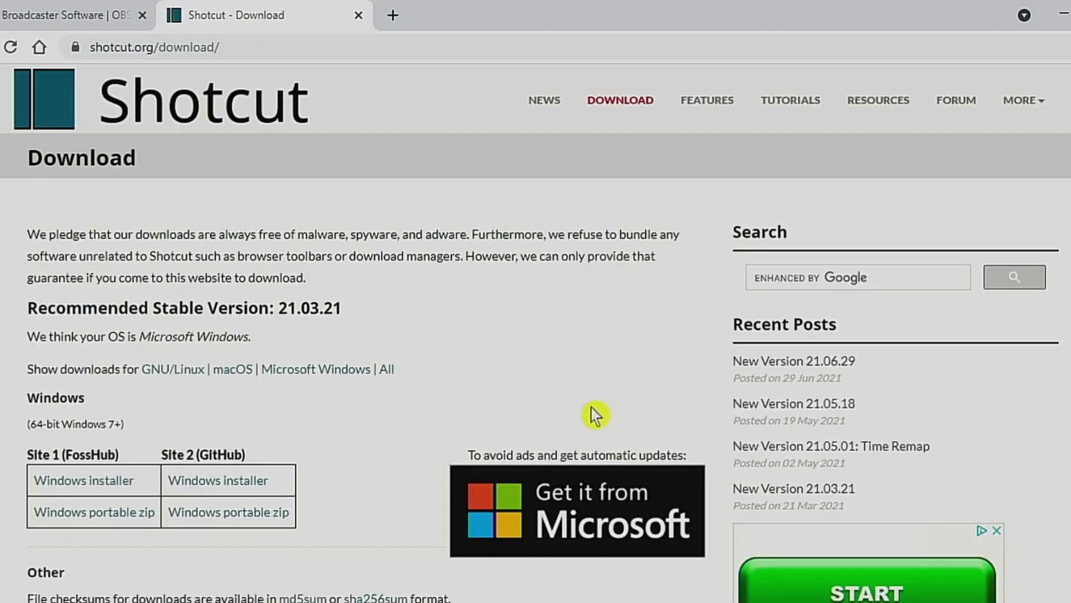
- Download the Shotcut 64-bit Windows installer from FossHub, save shotcut-win64-210629 to the Downloads folder and close the browser
click(119, 483)
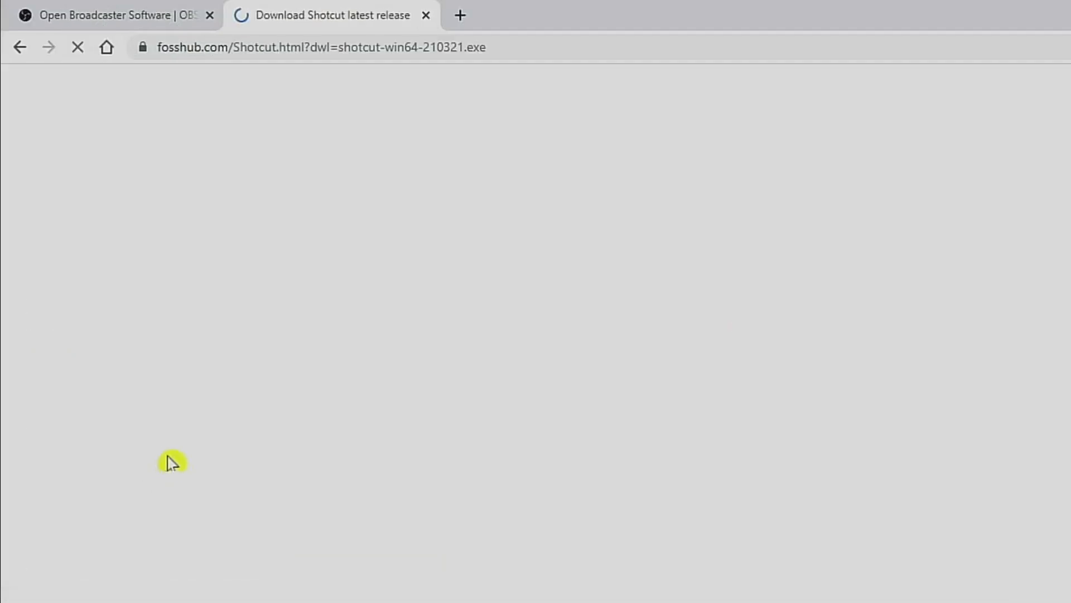
scroll(273, 516, down, 9)
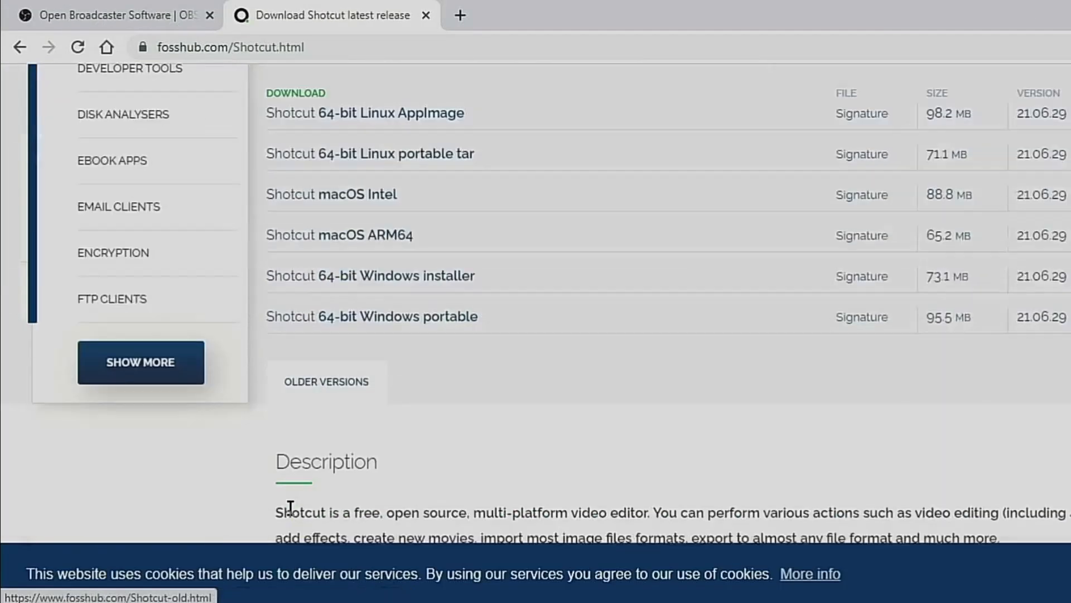
click(388, 289)
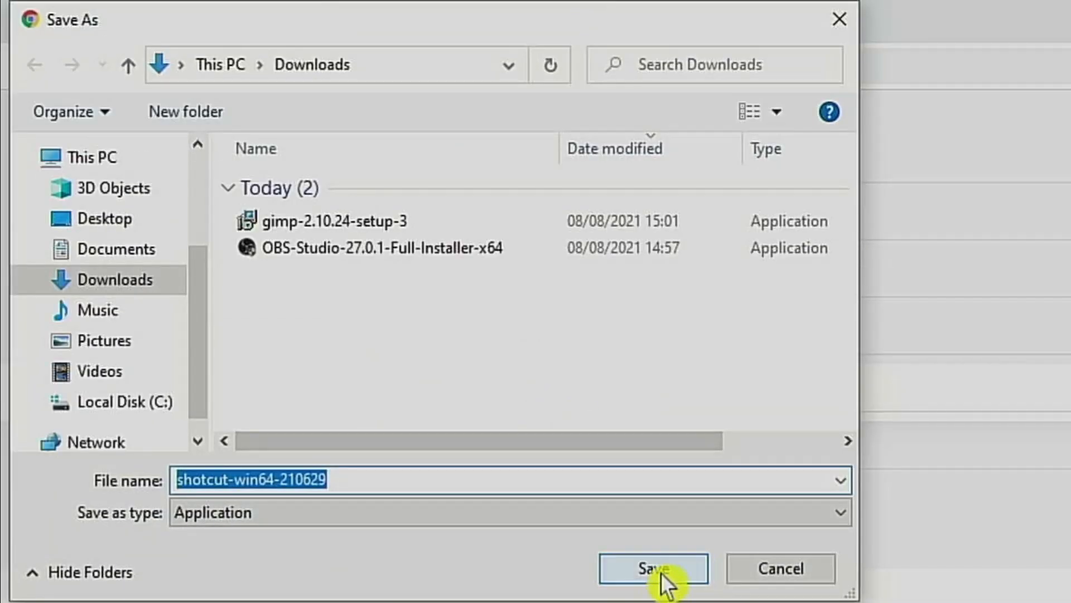
click(654, 568)
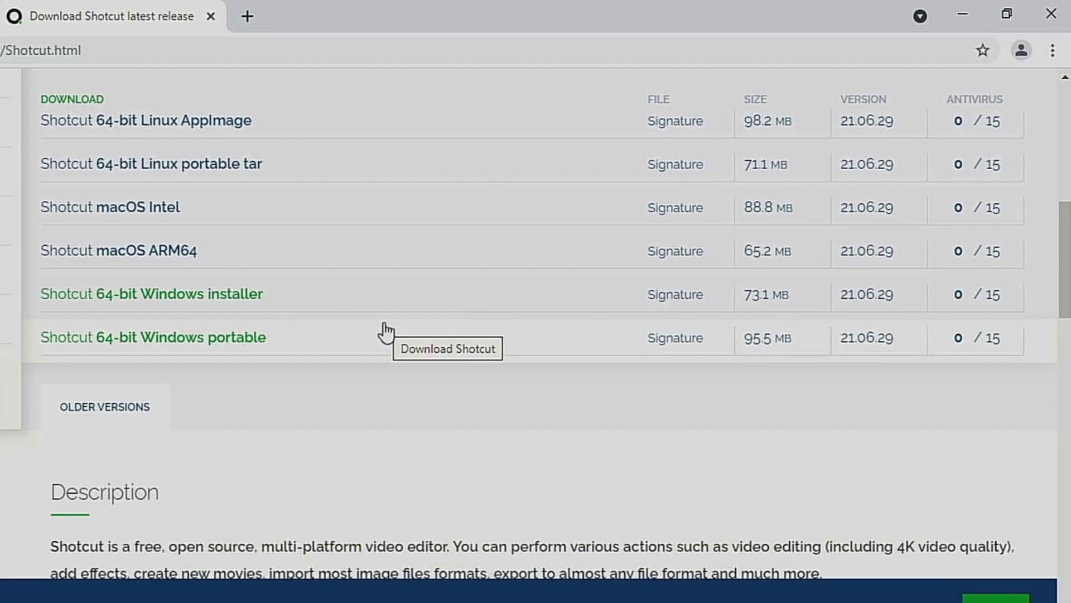
click(1058, 22)
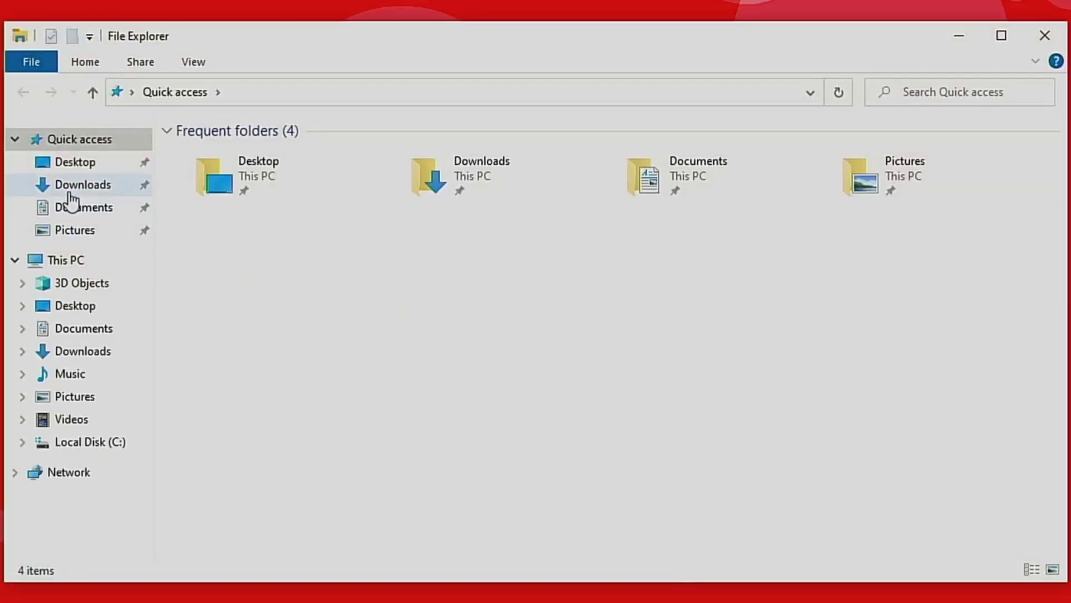
- Run the OBS Studio installer from the Downloads folder and complete the installation in C:\Program Files\obs-studio
click(76, 187)
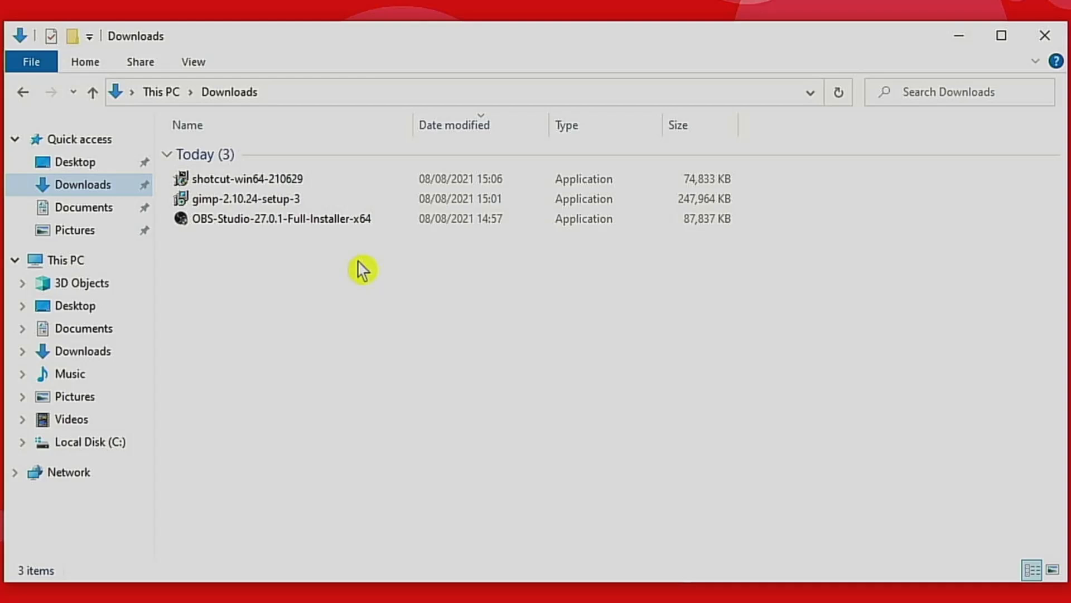
double_click(227, 218)
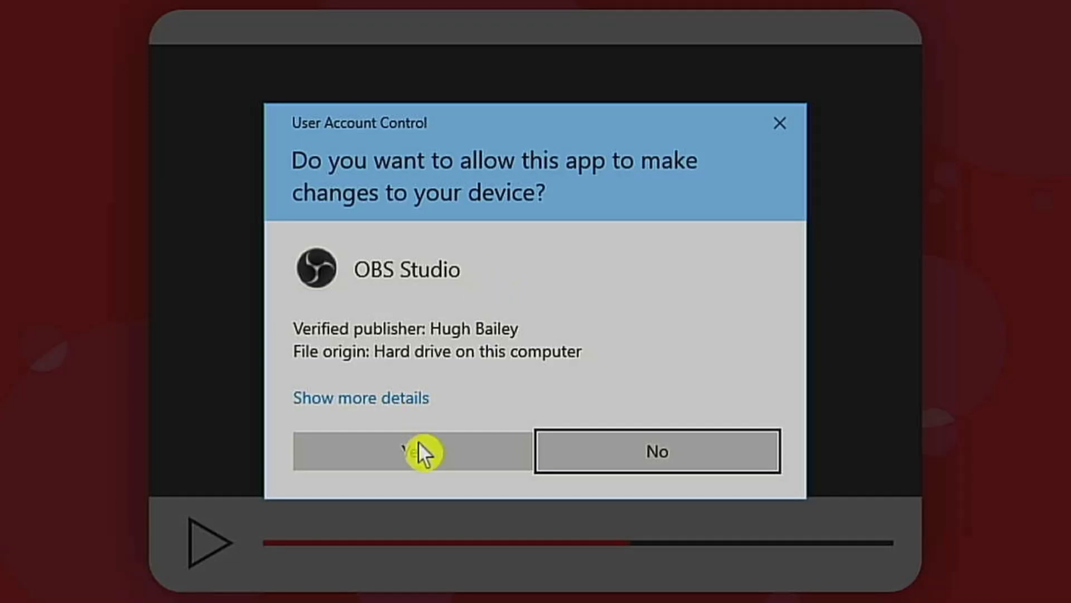
click(420, 446)
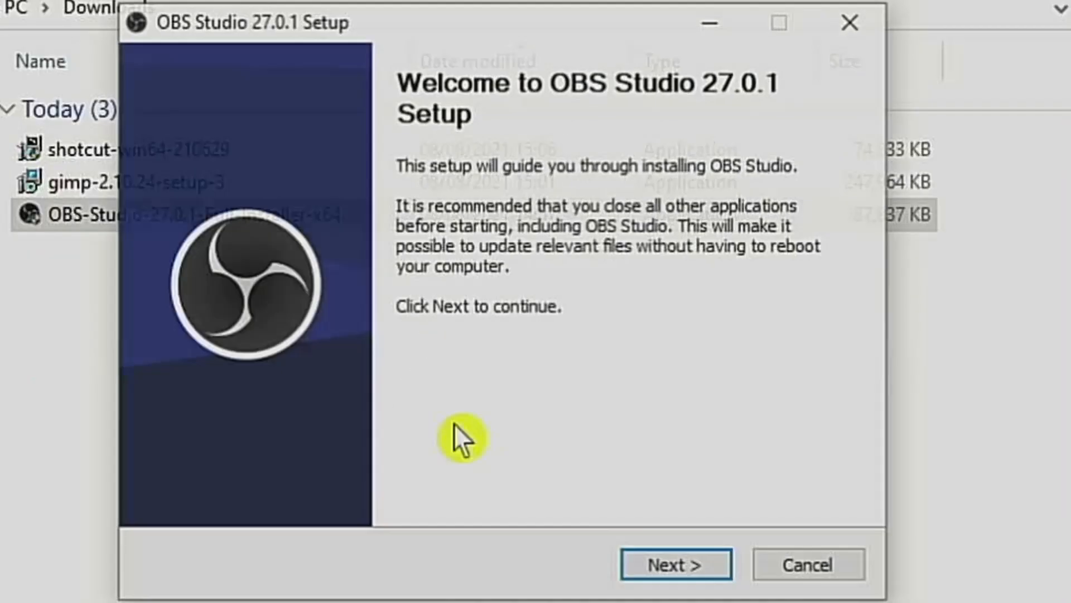
click(686, 564)
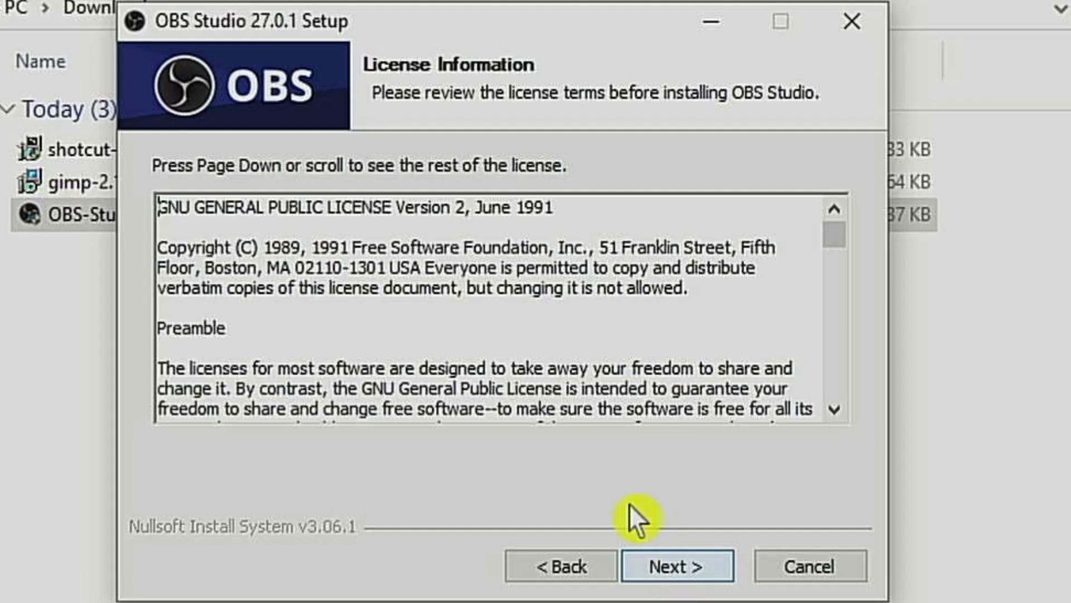
click(706, 568)
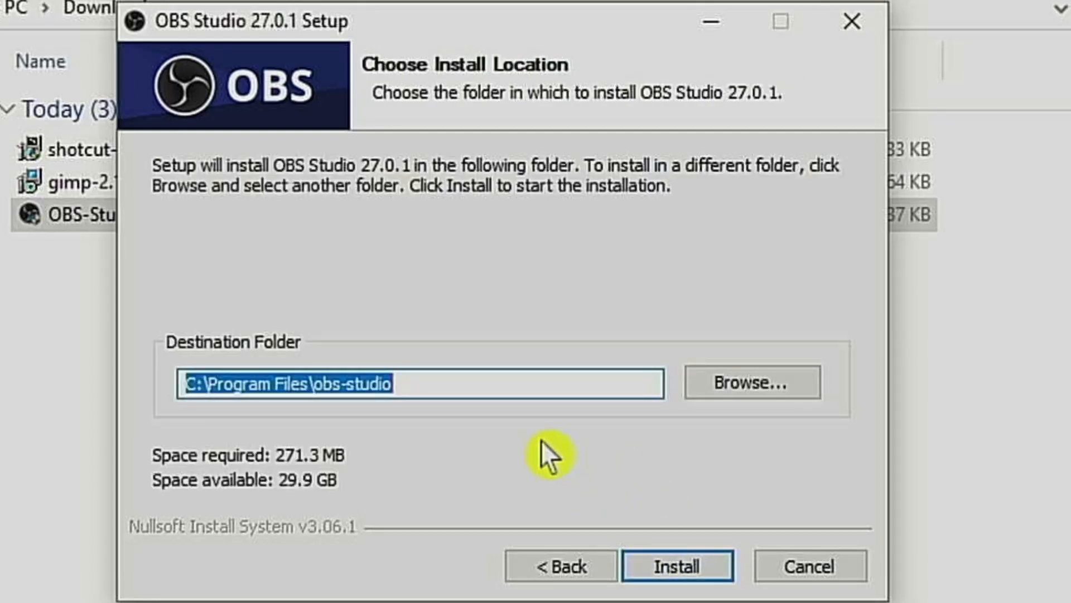
click(676, 564)
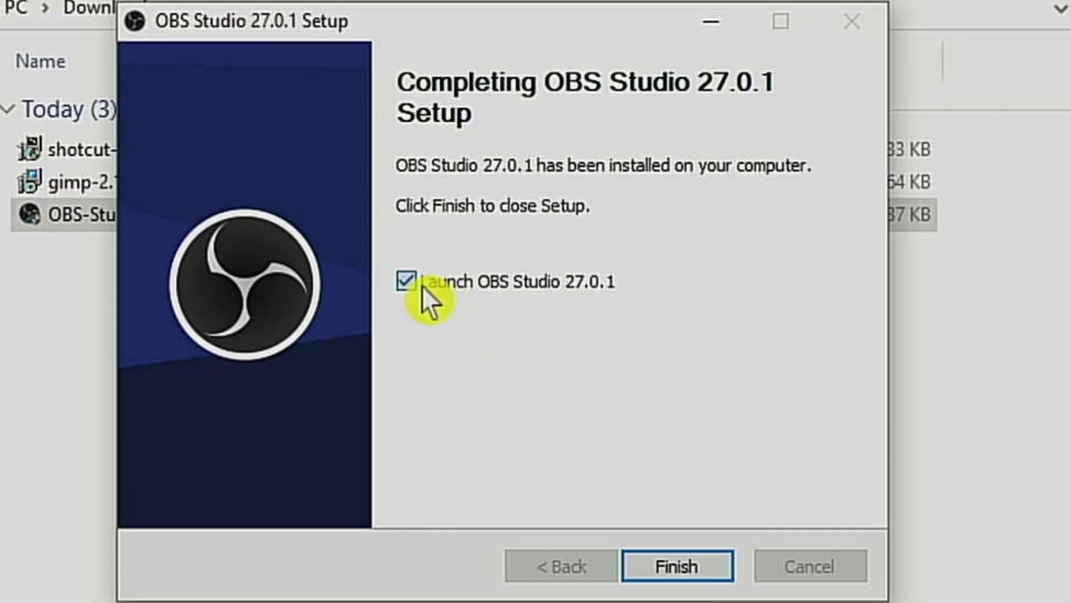
click(689, 567)
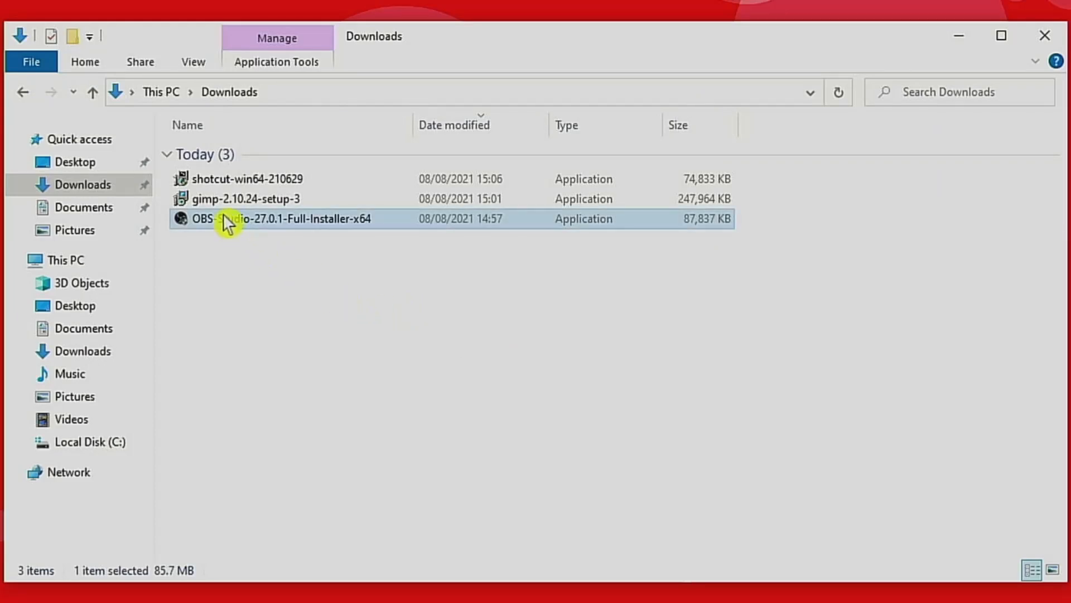
- Run gimp-2.10.24-setup-3 and install GIMP for all users with English as the setup language
double_click(224, 200)
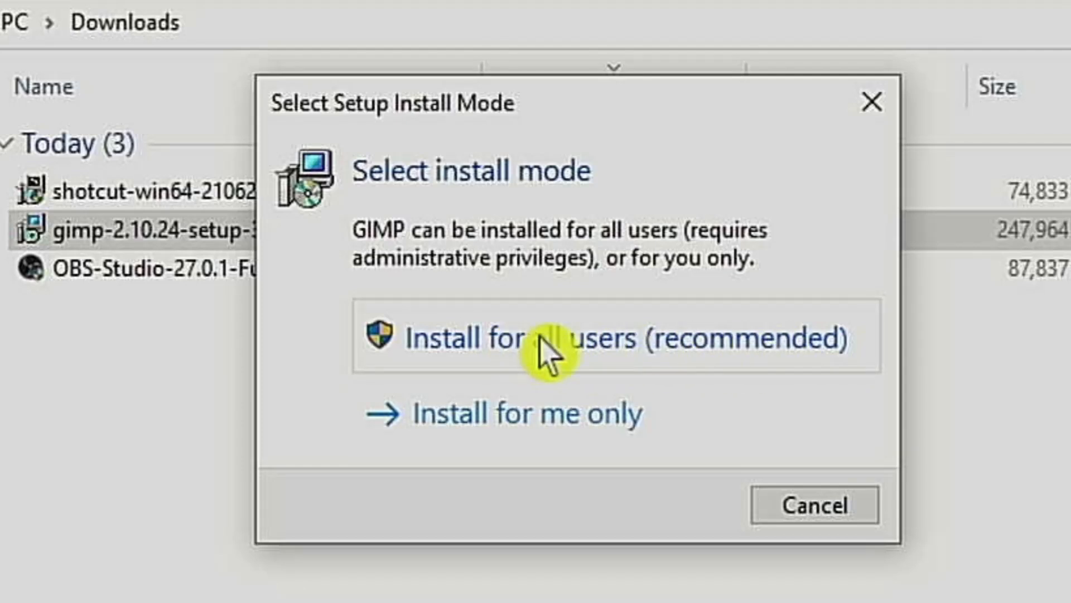
click(580, 337)
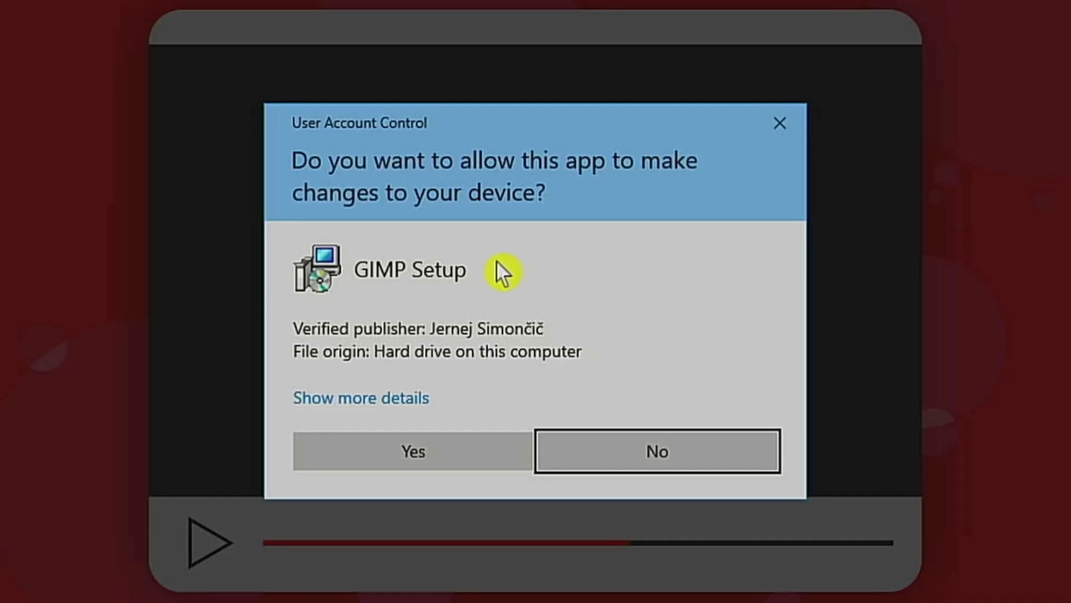
click(422, 461)
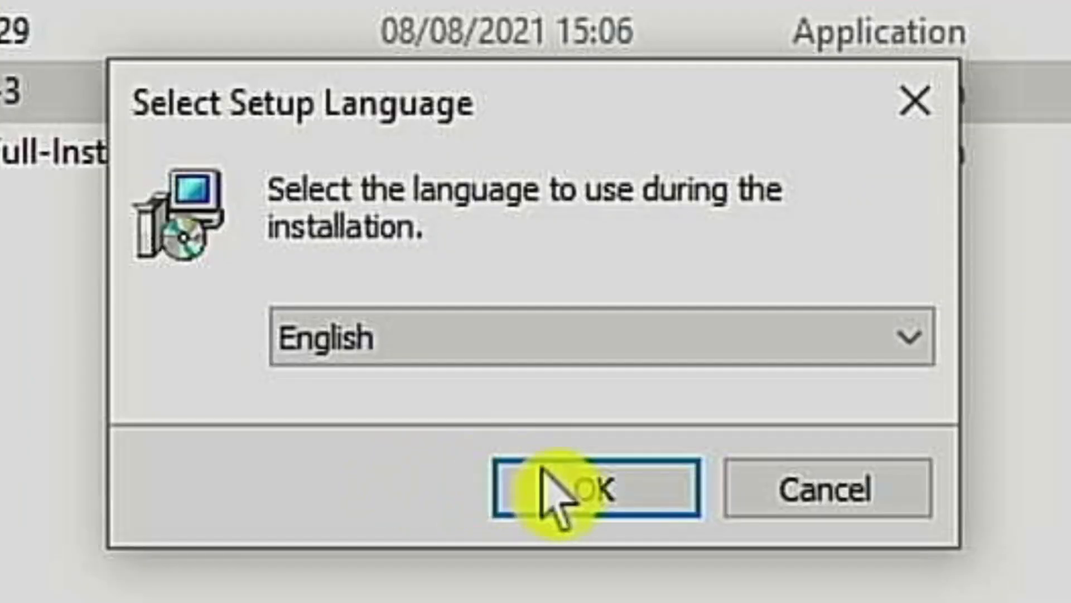
click(489, 337)
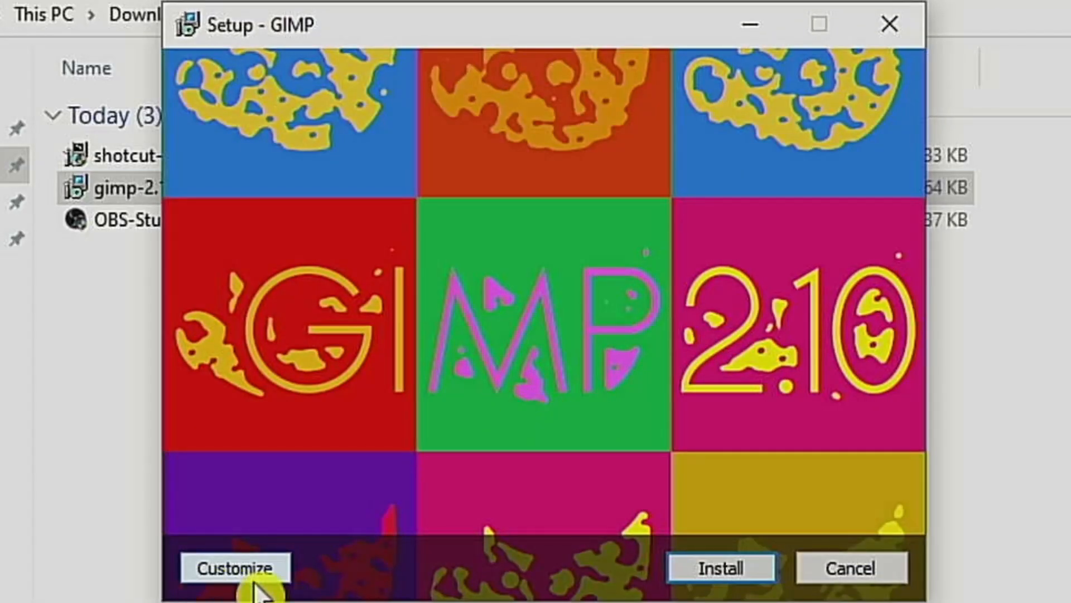
click(720, 583)
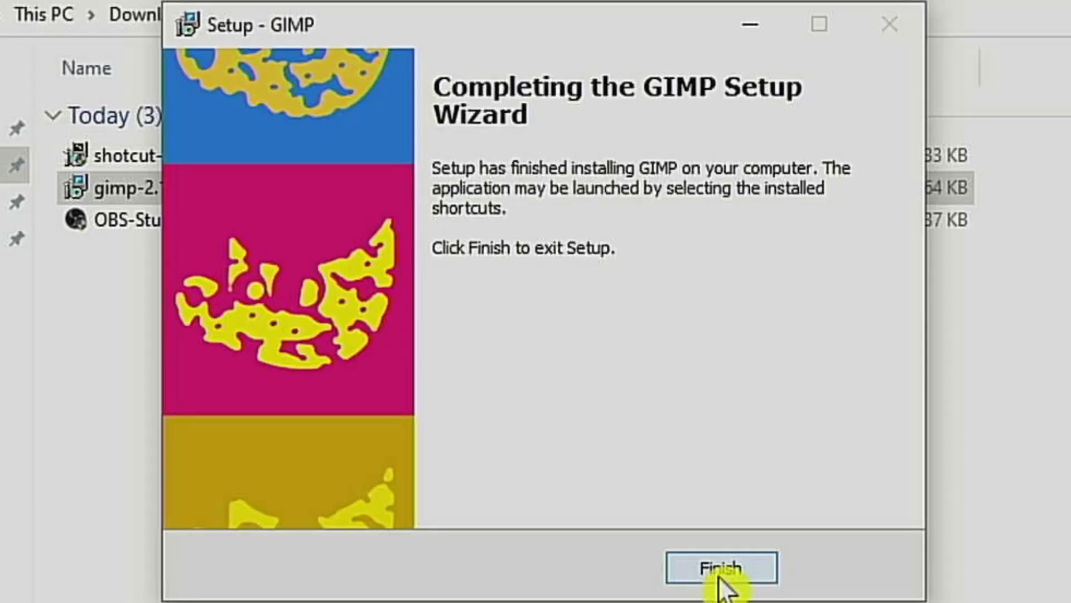
click(720, 575)
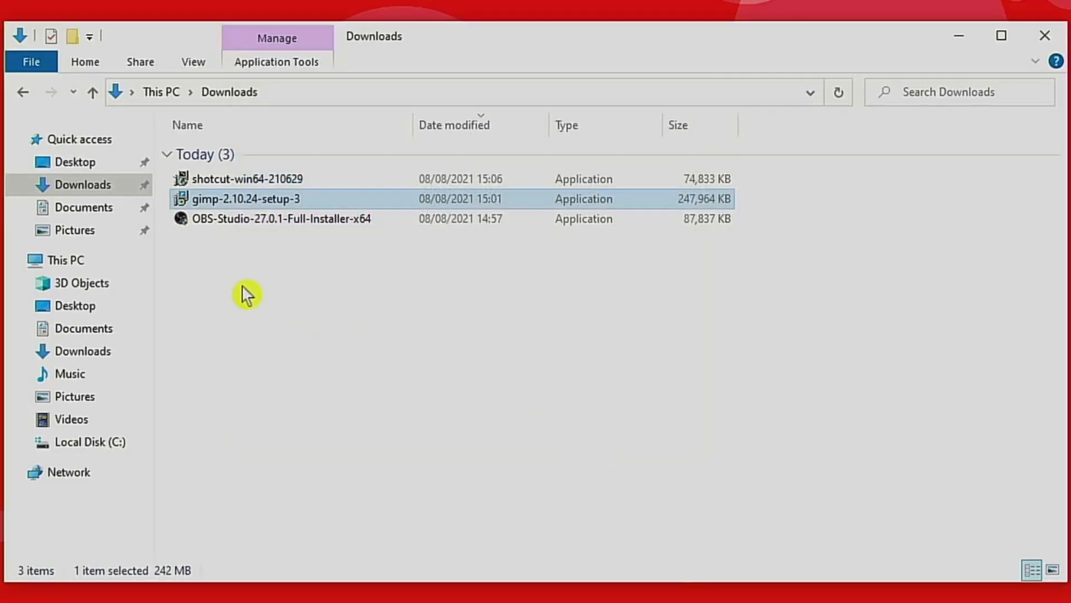
- Run shotcut-win64-210629, accept the licence, install Shotcut with a desktop shortcut as well, and close the Downloads folder
double_click(233, 180)
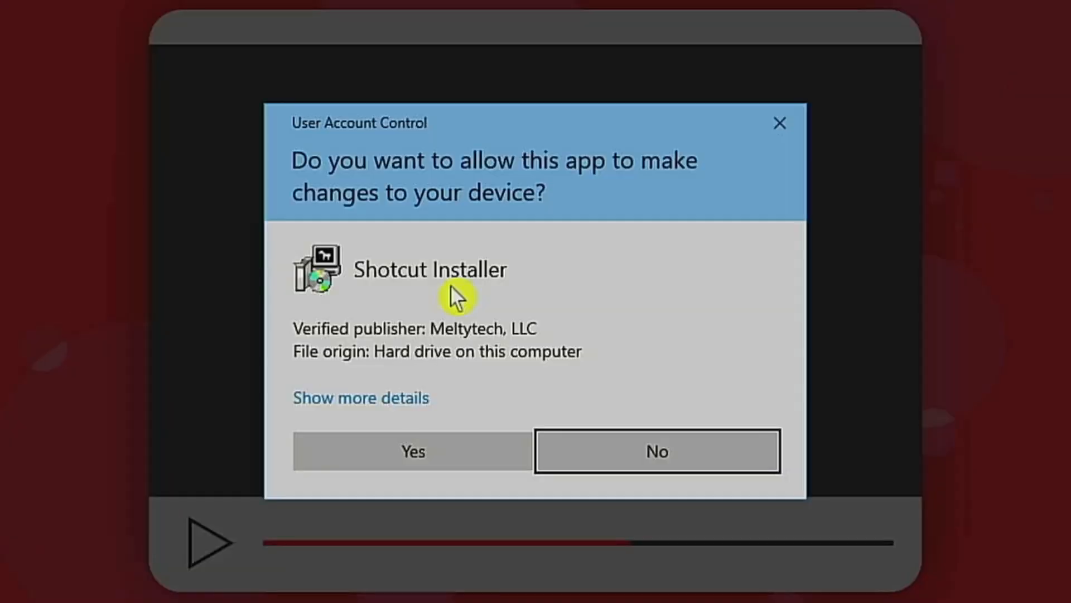
click(414, 449)
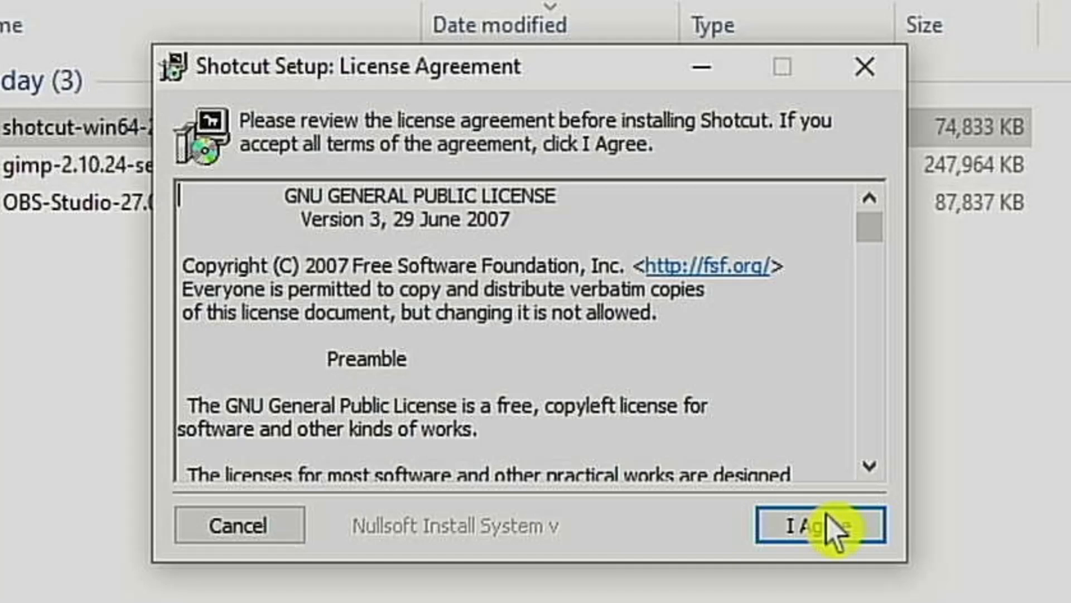
click(828, 518)
click(817, 530)
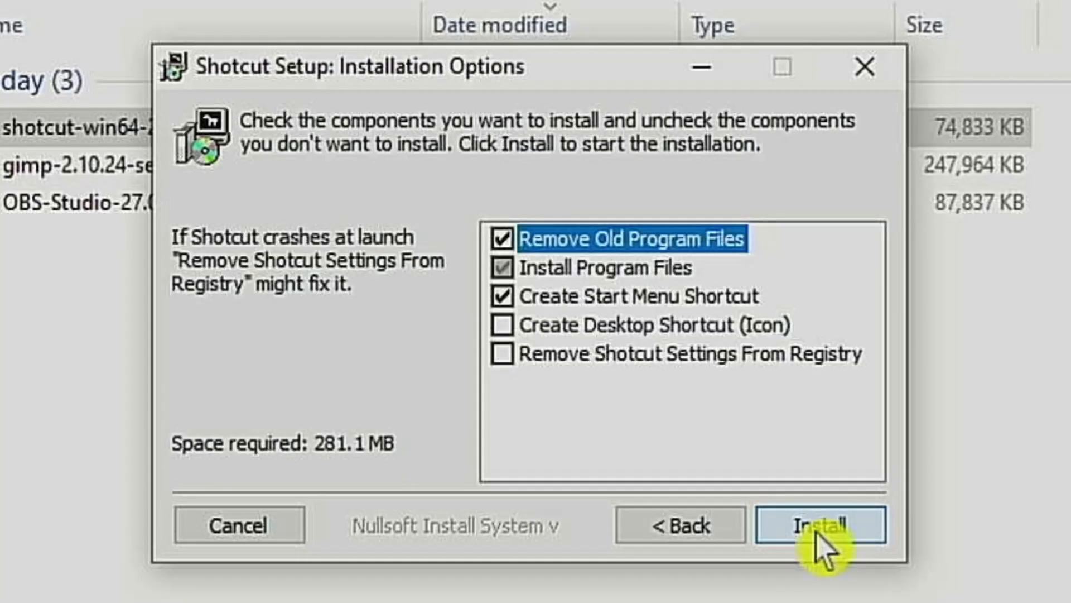
click(520, 327)
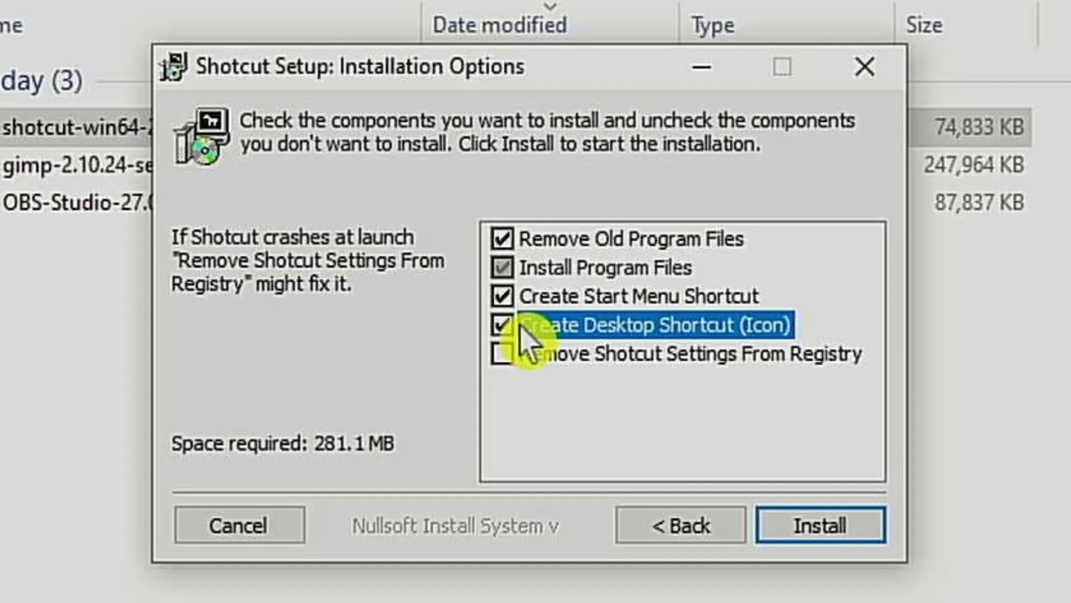
click(828, 531)
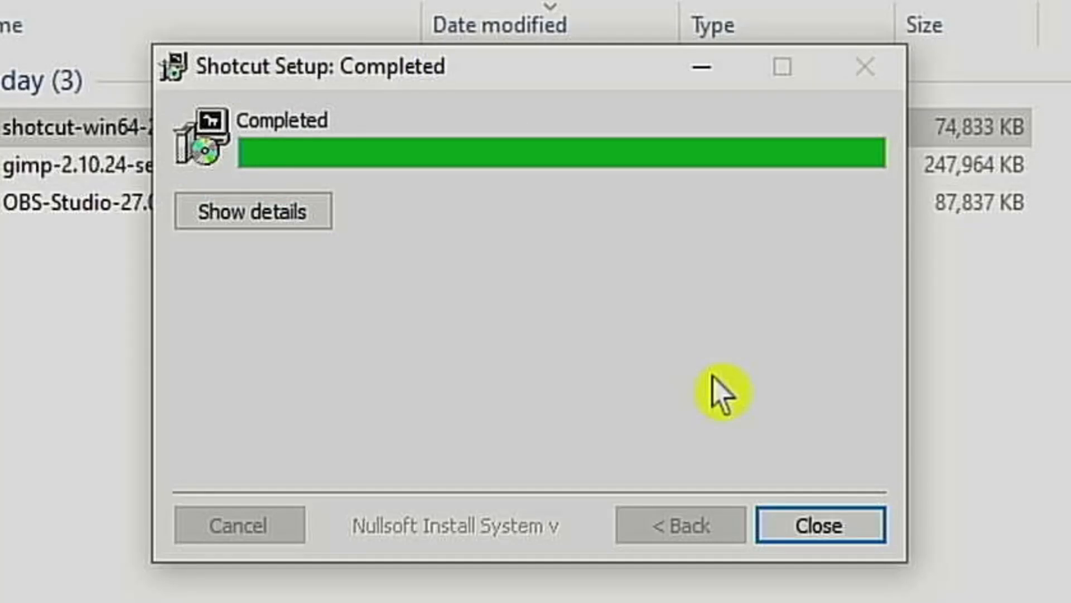
click(813, 532)
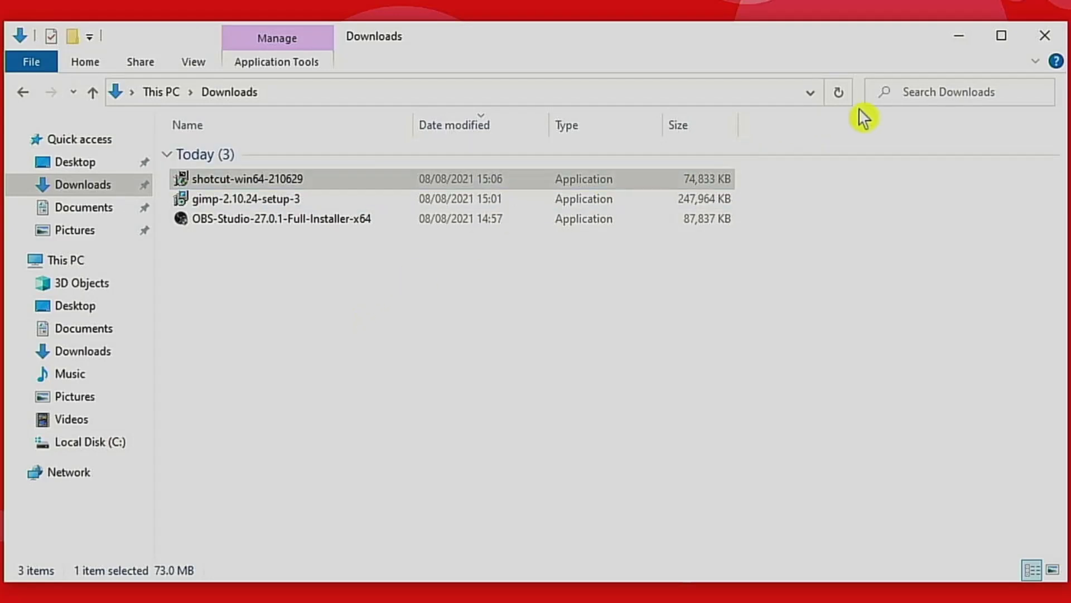
click(1045, 35)
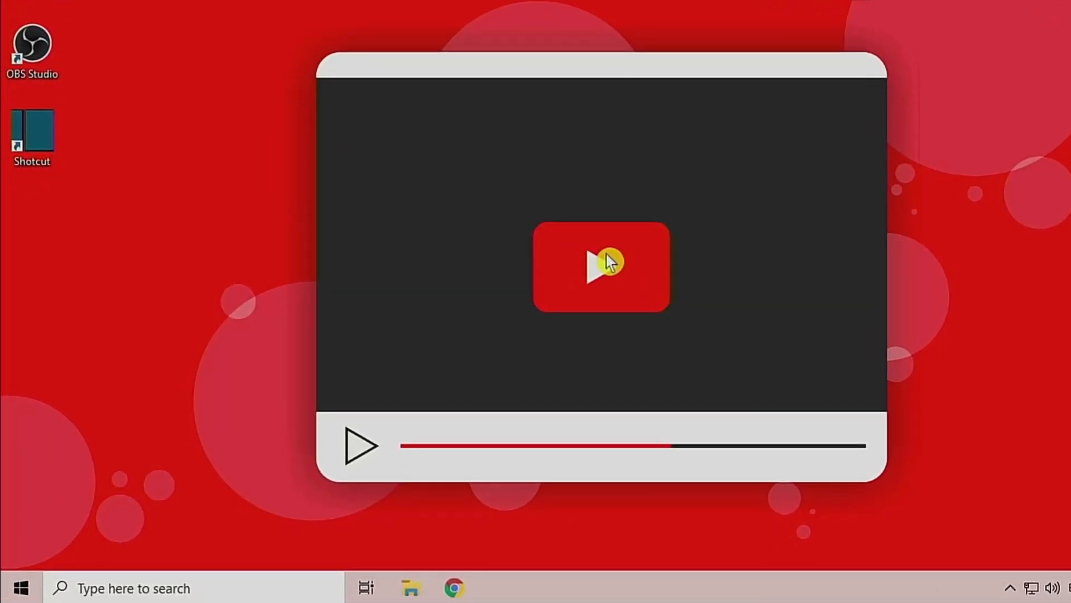
- Find the GIMP 2.10.24 shortcut in the Start Menu Programs folder and copy it to the desktop
click(208, 584)
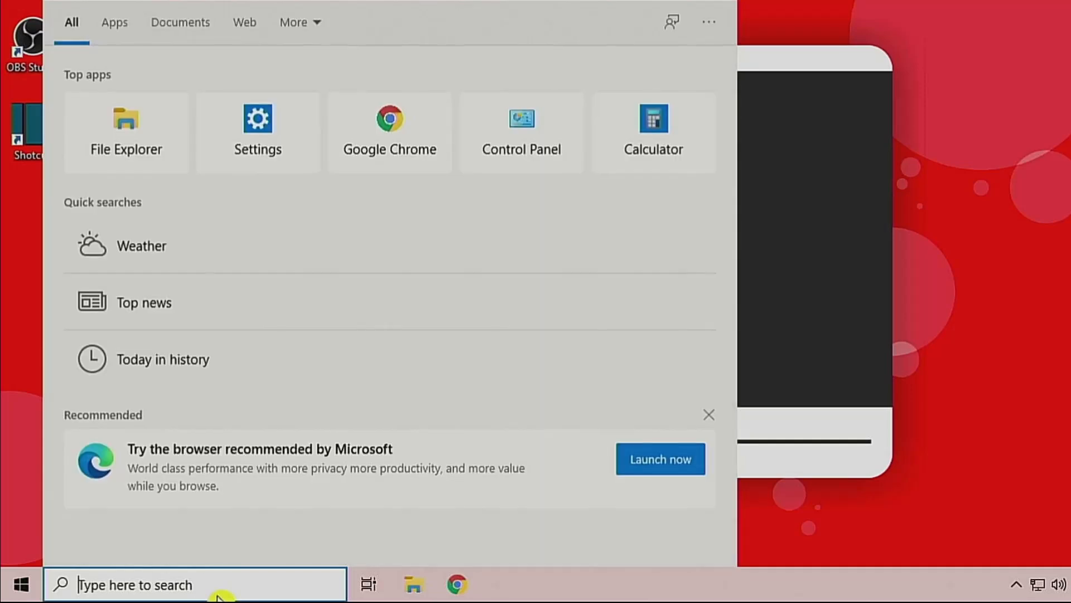
text(gimp)
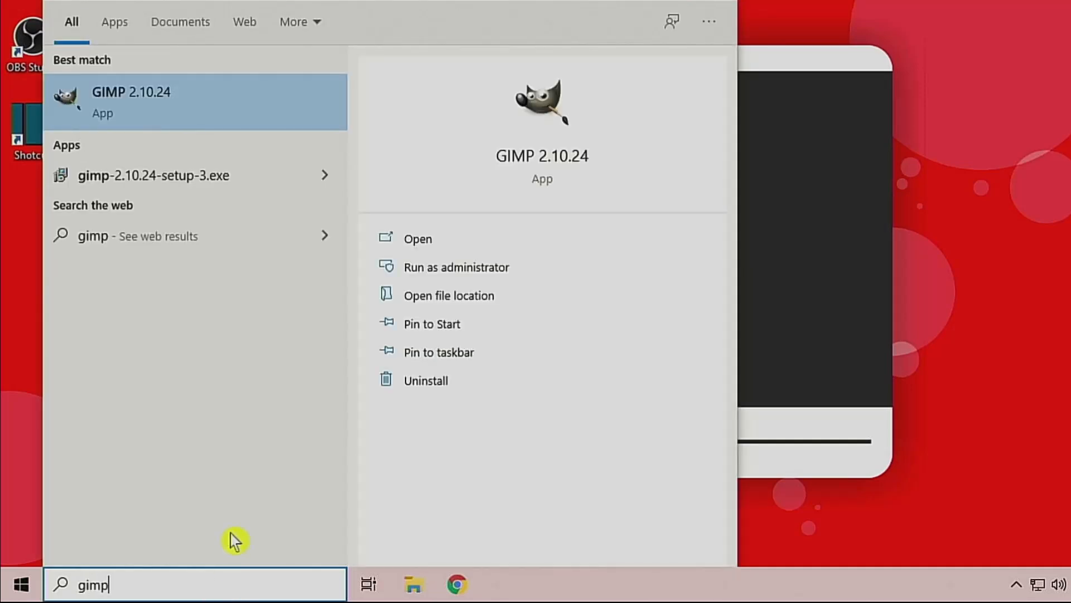
click(442, 304)
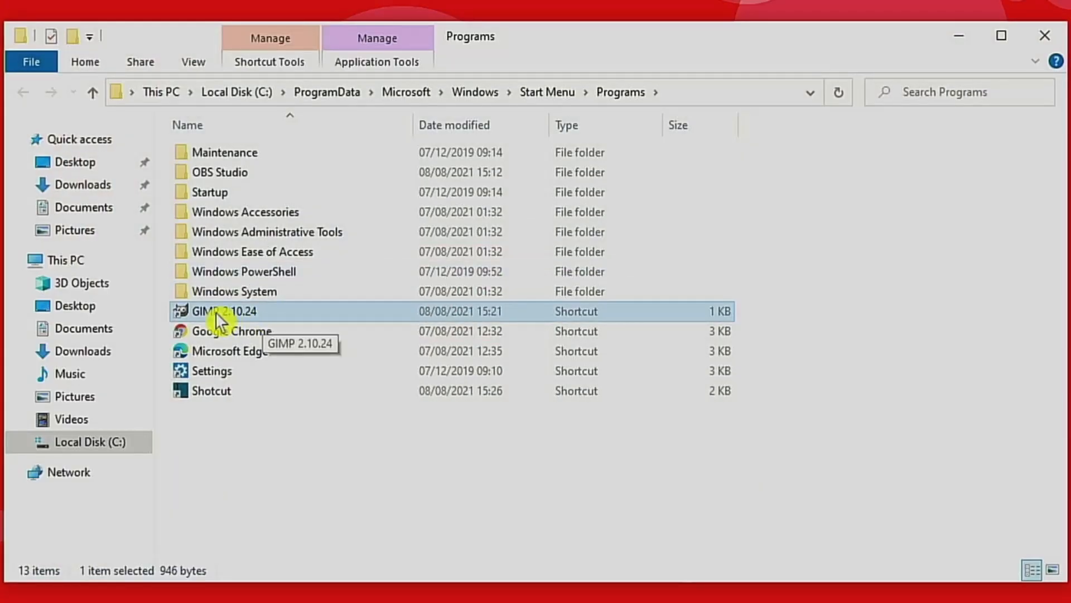
right_click(216, 311)
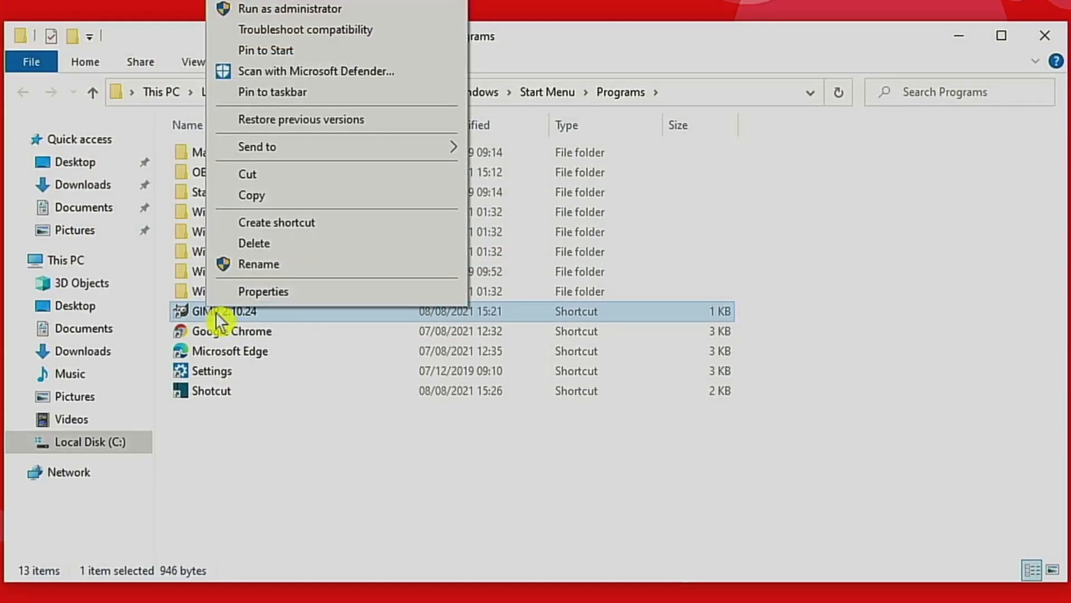
click(261, 196)
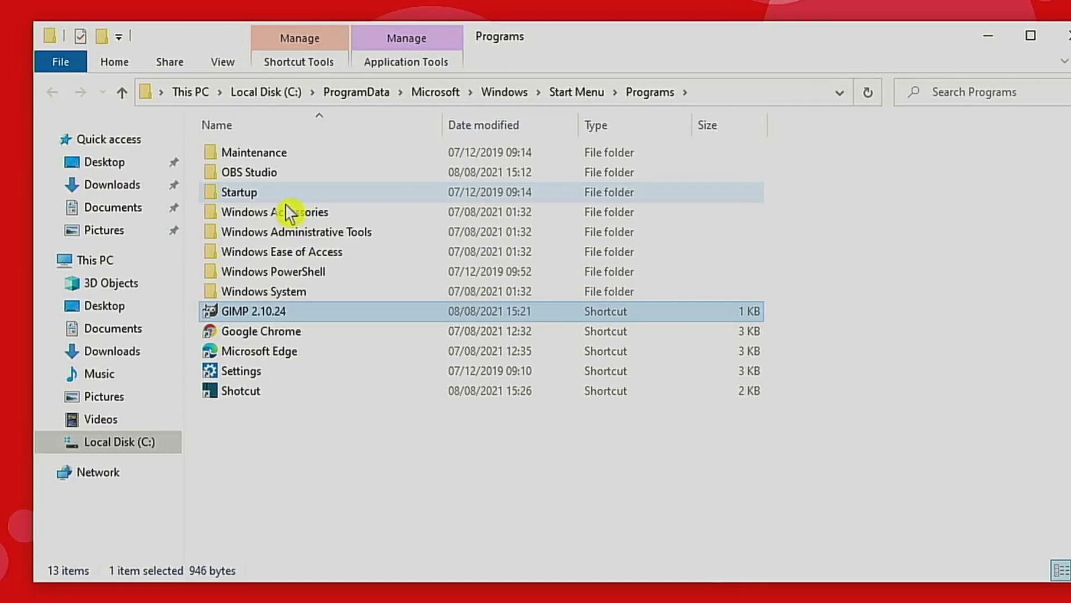
right_click(48, 235)
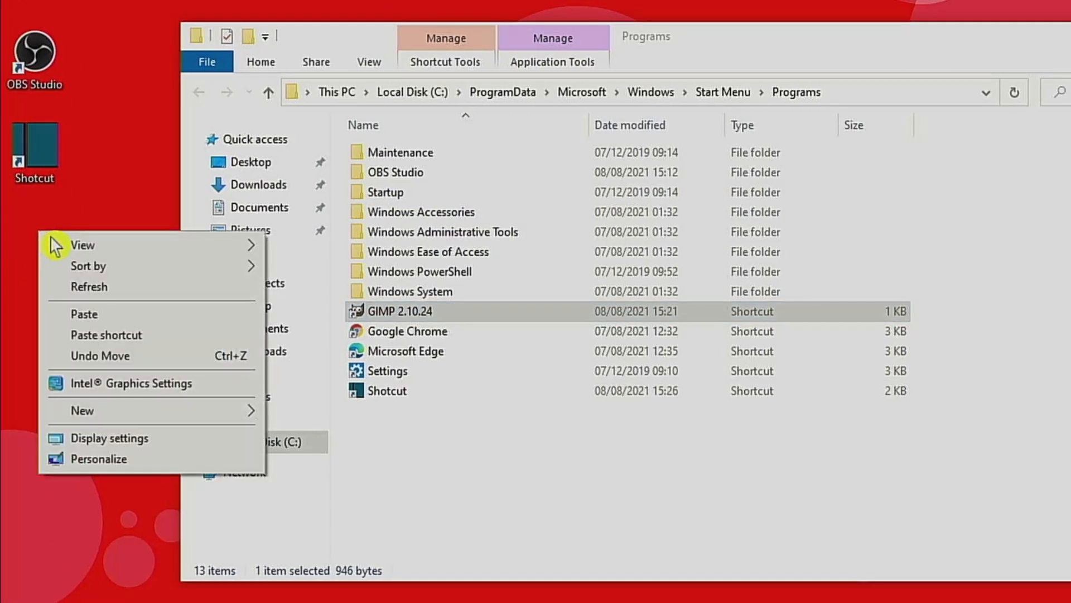
click(105, 316)
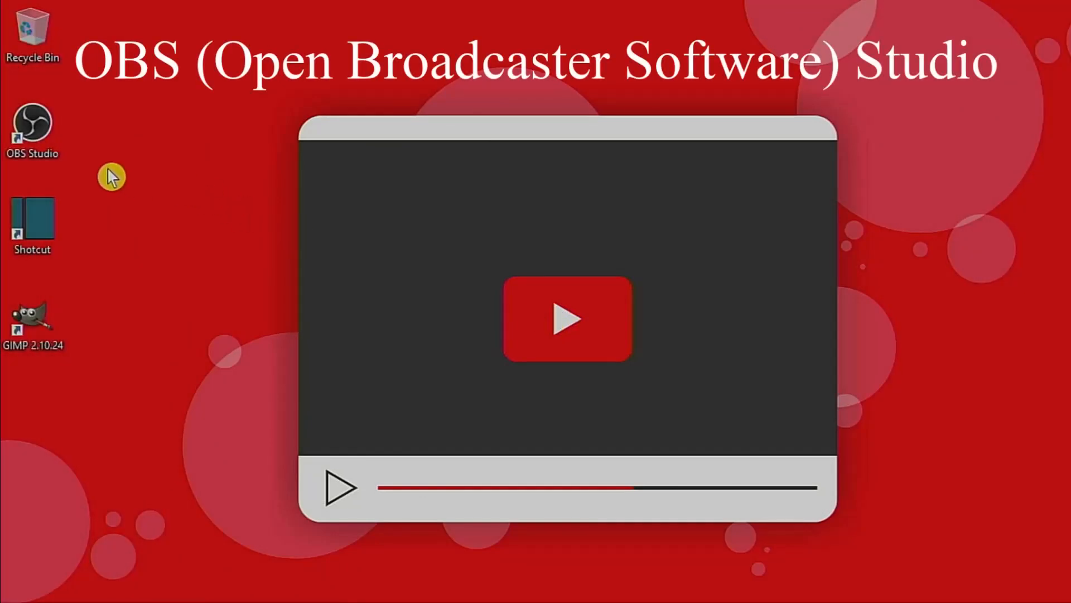
- Launch OBS Studio and complete the Auto-Configuration Wizard, optimized just for recording, with the current 1280x720 canvas and 30 FPS
double_click(32, 127)
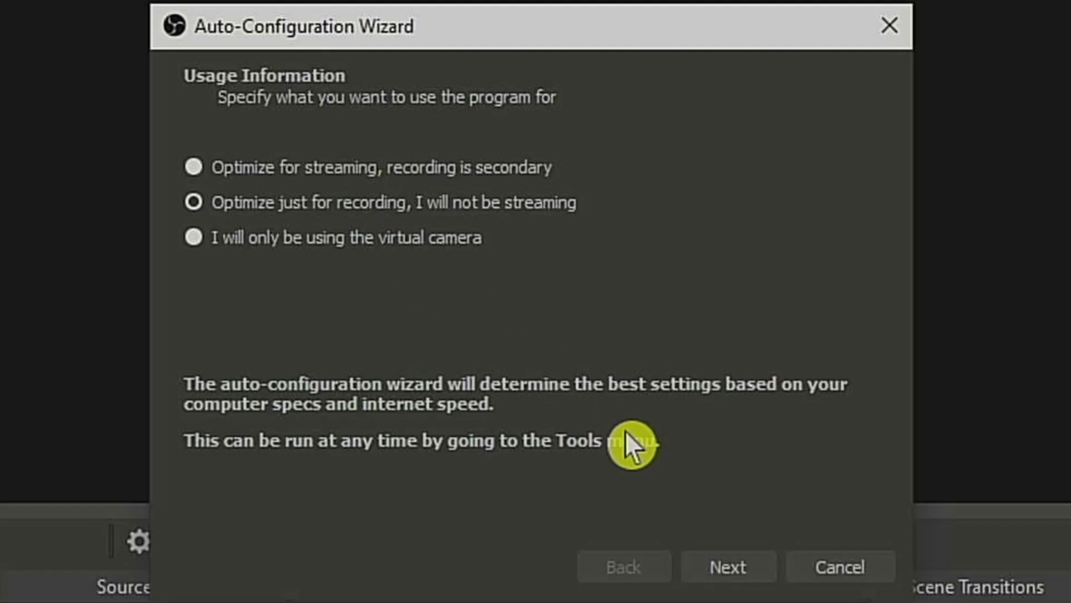
click(739, 567)
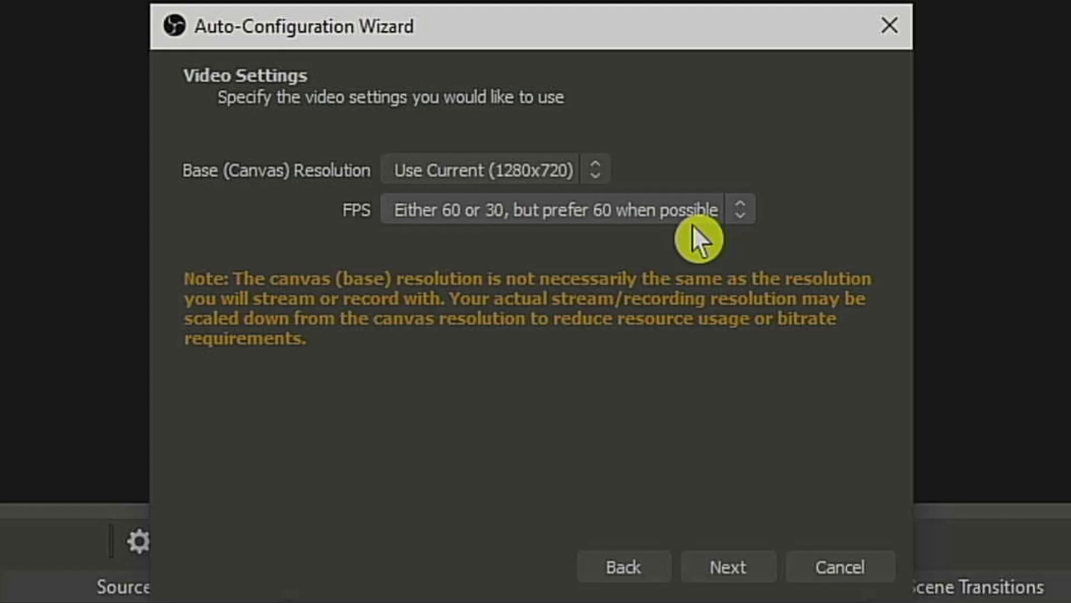
click(548, 223)
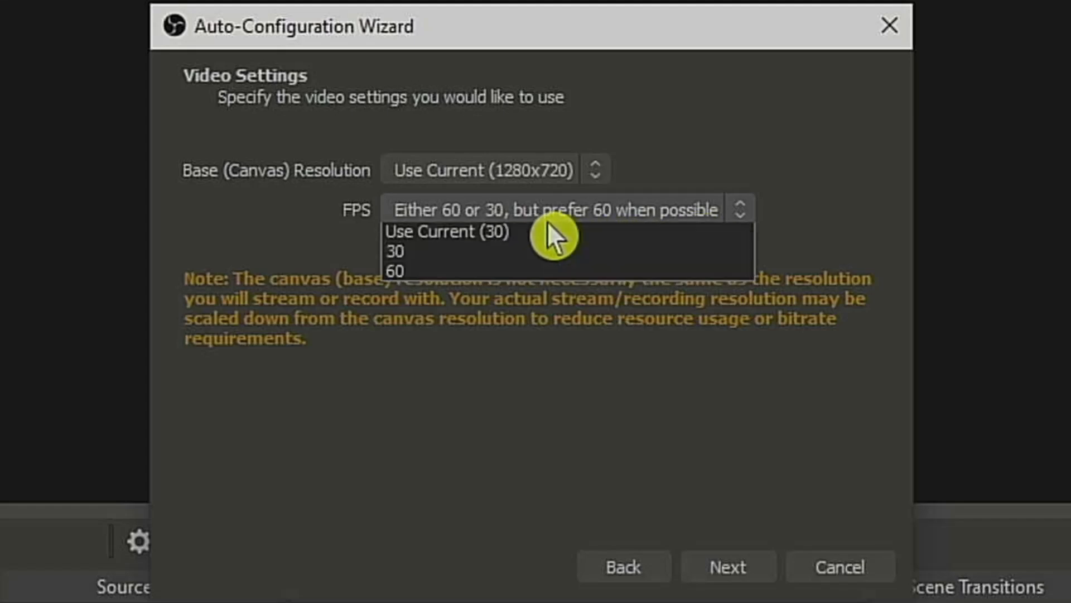
click(426, 296)
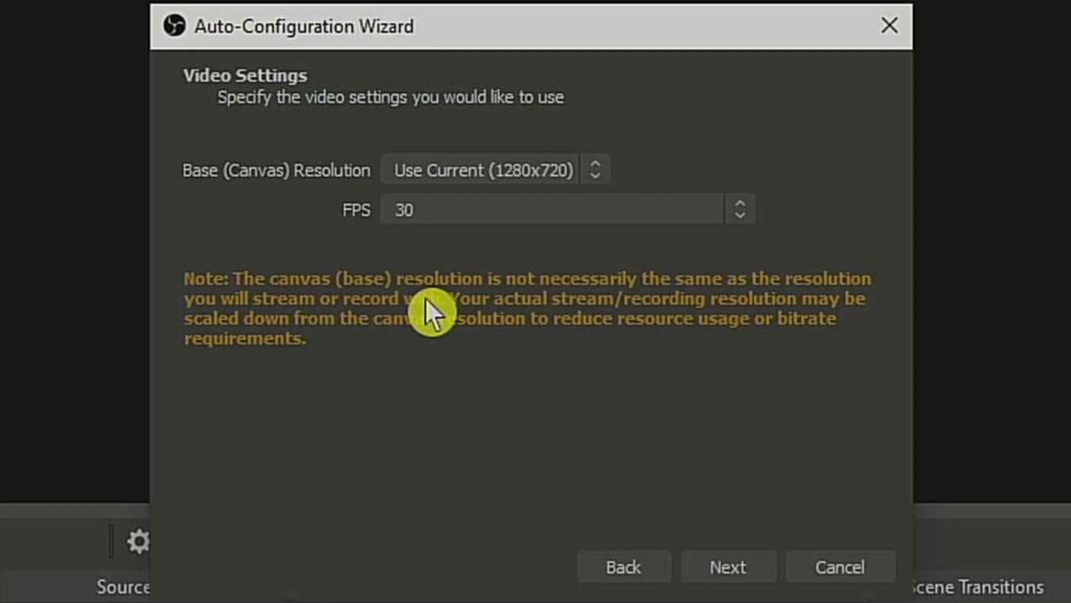
click(727, 569)
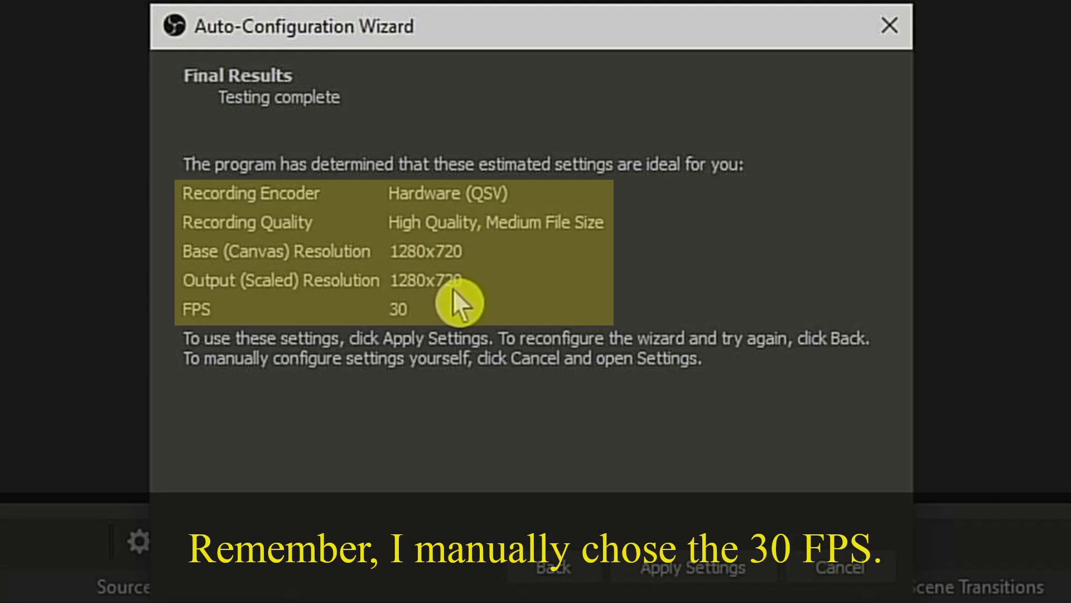
click(686, 577)
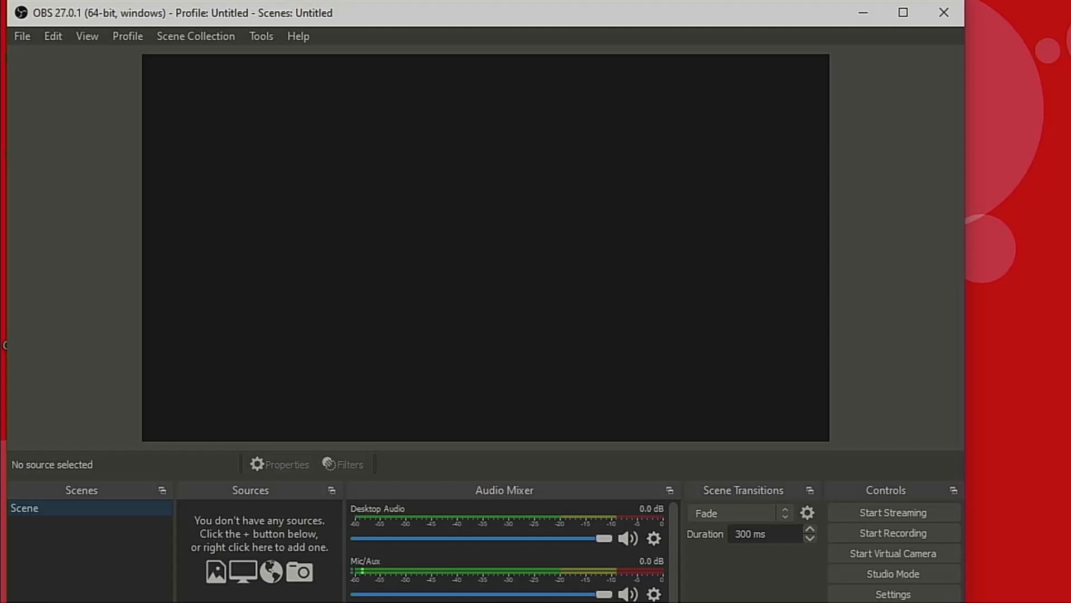
- Set the recording path in the OBS output settings to the user's Videos folder, apply it and close the settings
click(868, 593)
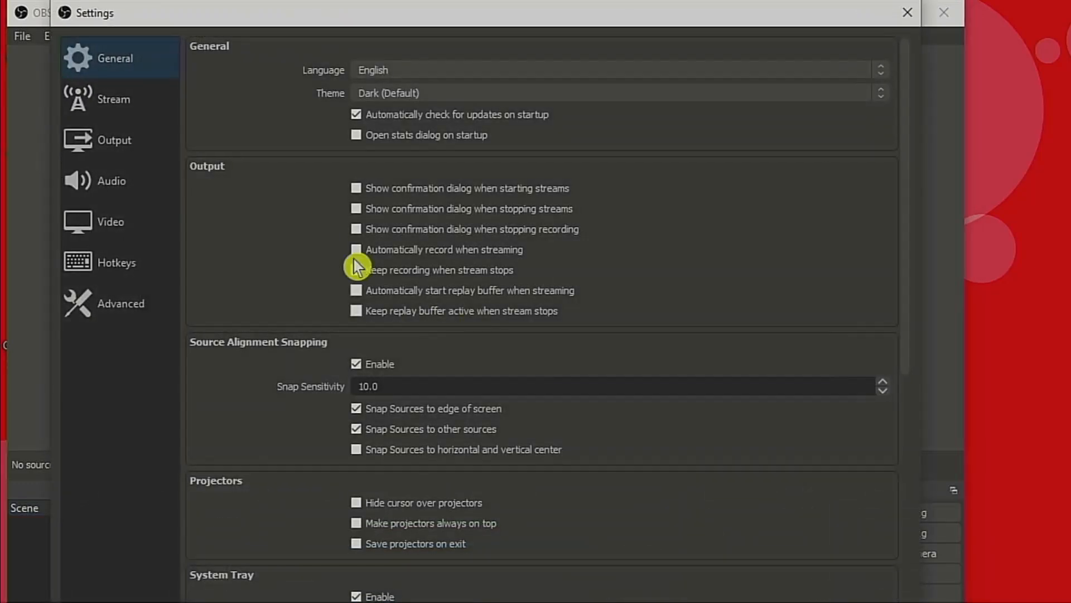
drag(54, 4, 166, 57)
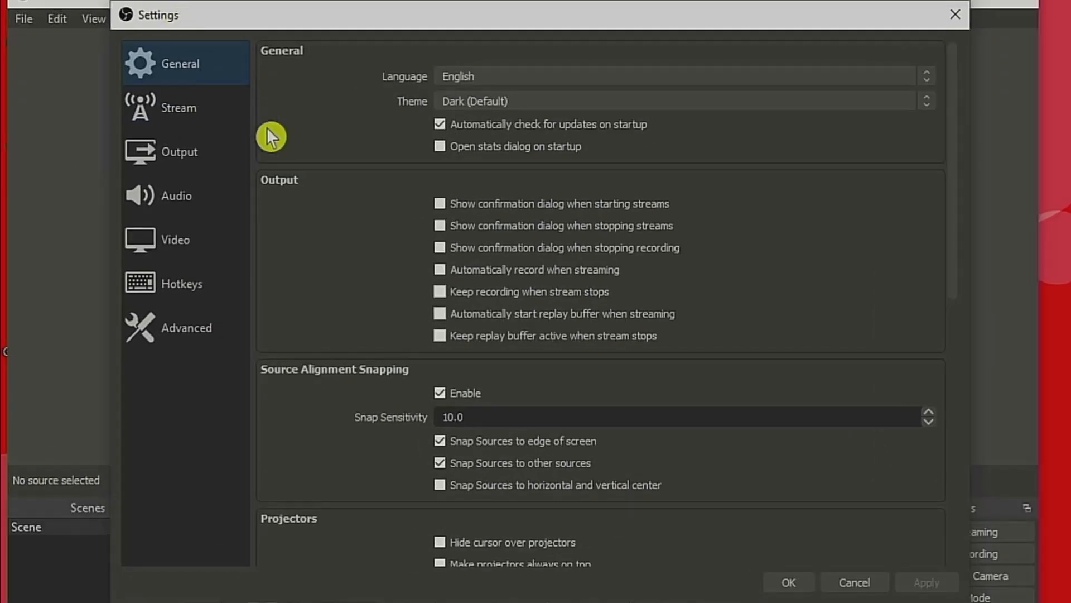
click(173, 184)
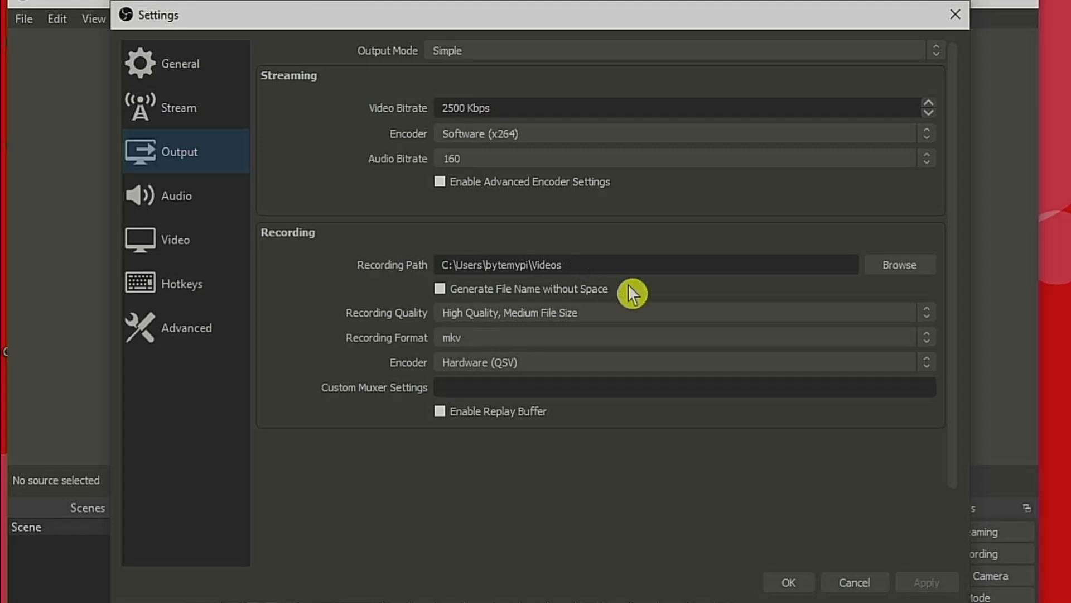
click(905, 267)
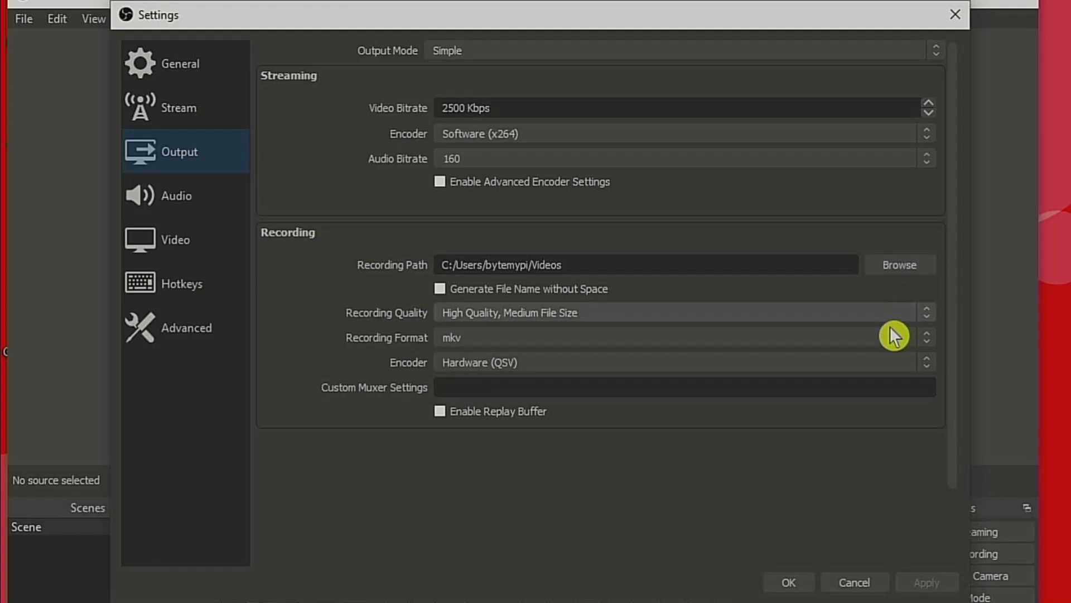
click(920, 587)
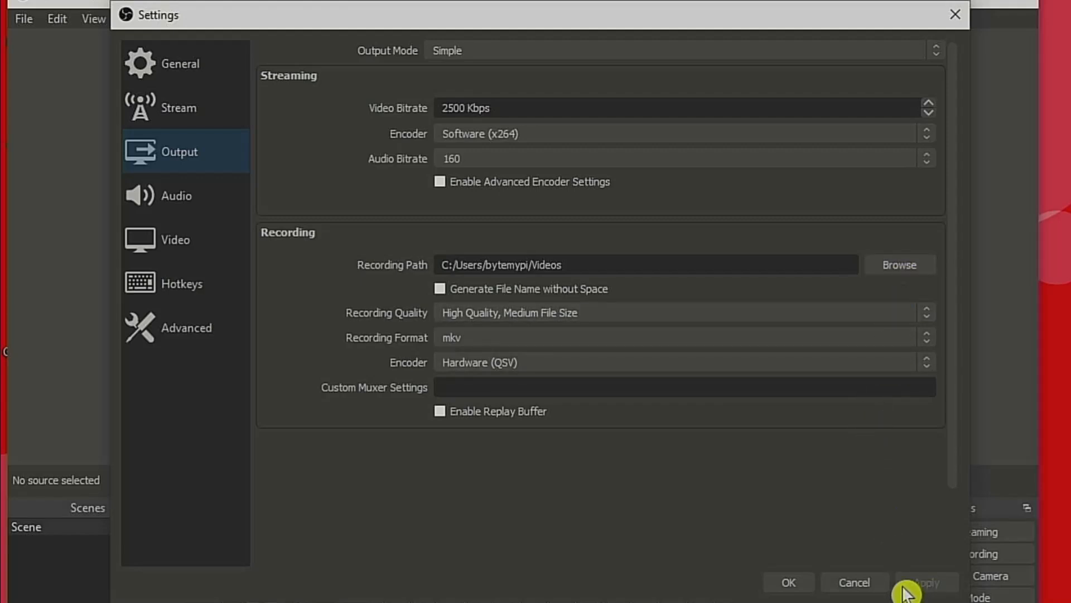
click(866, 586)
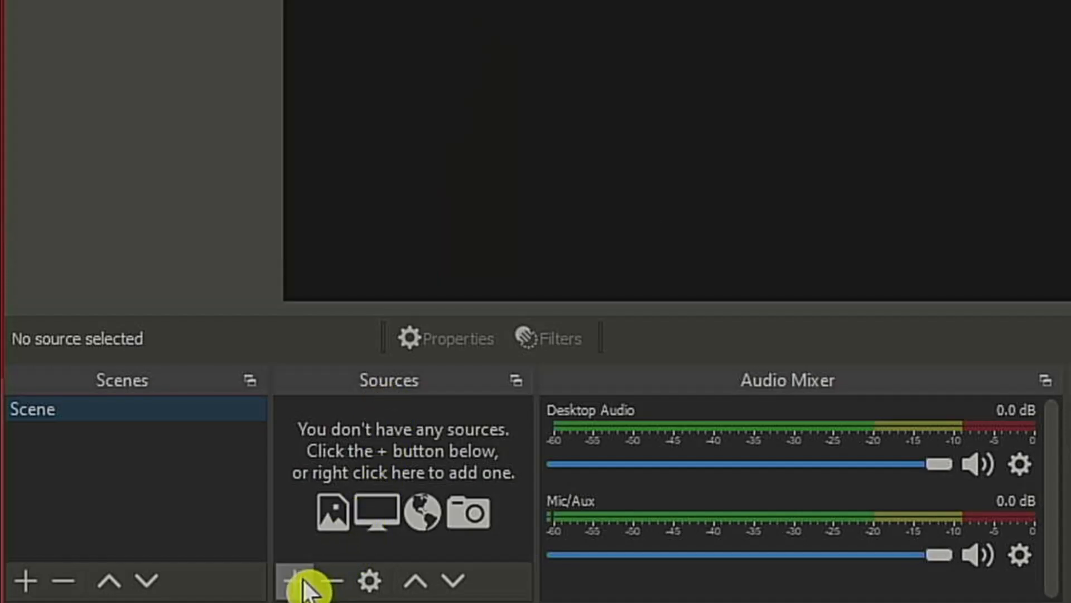
- Add a new Display Capture source named MiniPC that captures Display 1 (Primary Monitor) with Capture Cursor enabled
click(305, 581)
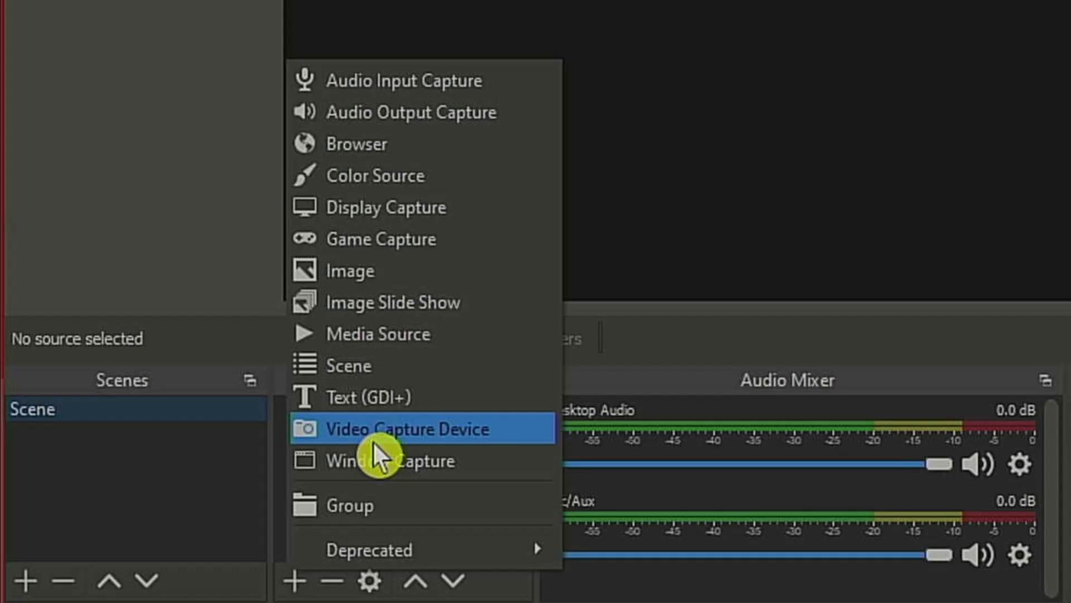
click(377, 221)
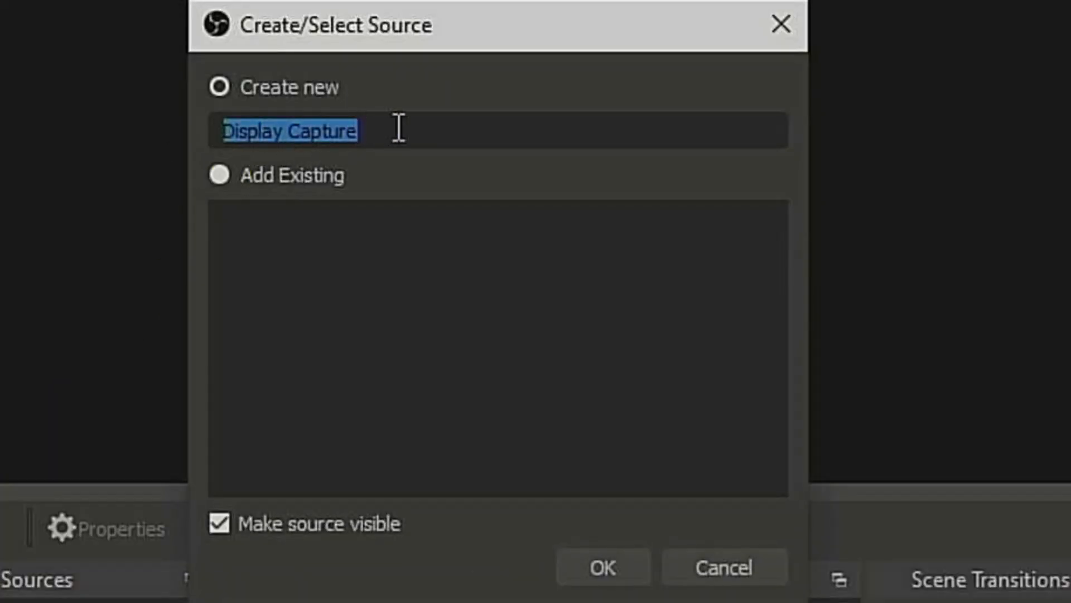
text(Mi)
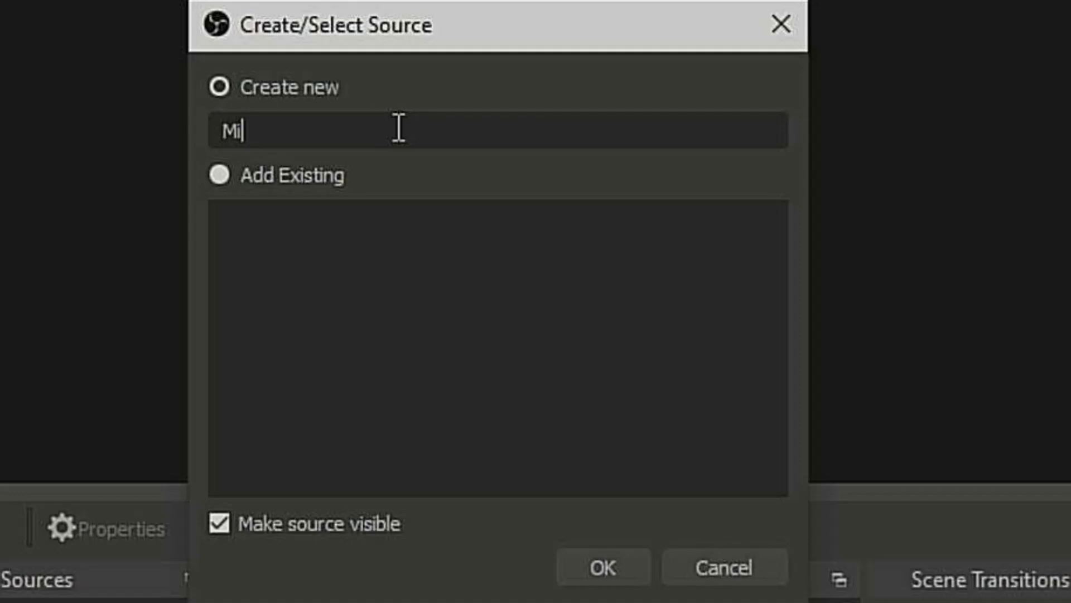
text(niPC)
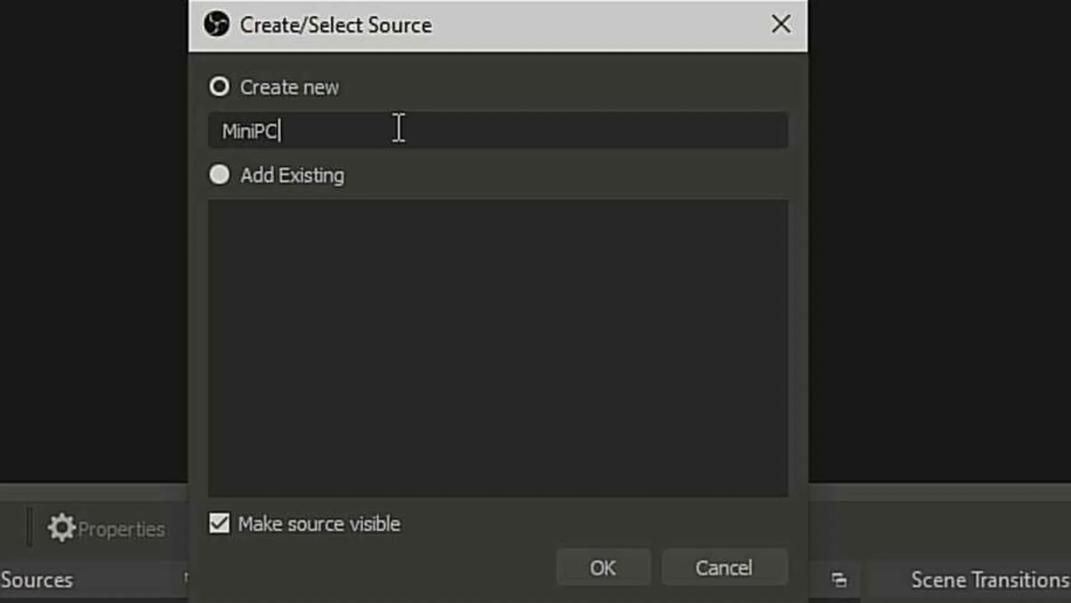
click(611, 566)
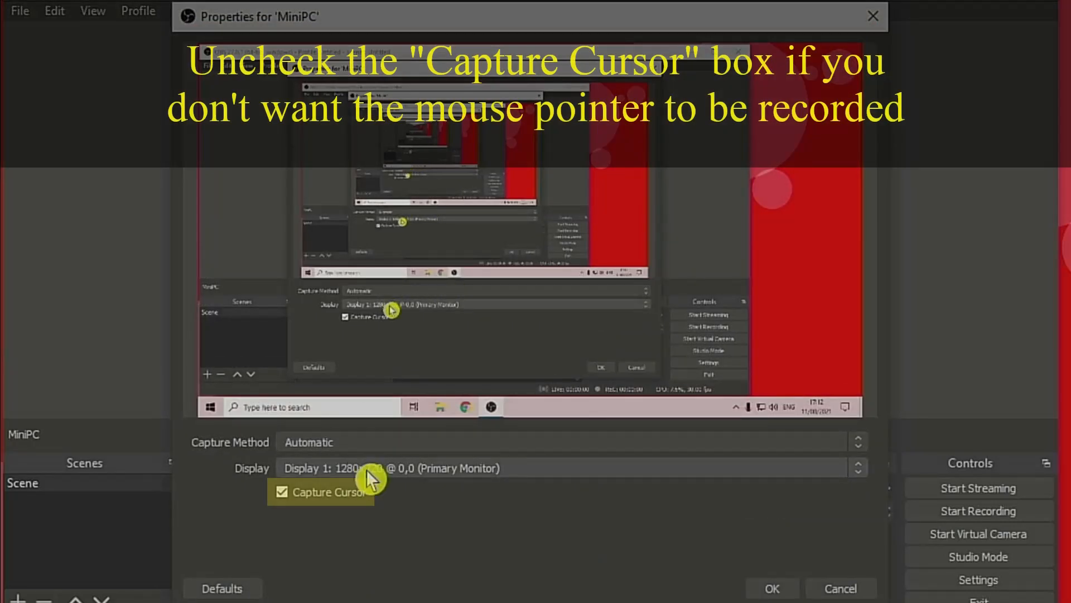
click(773, 588)
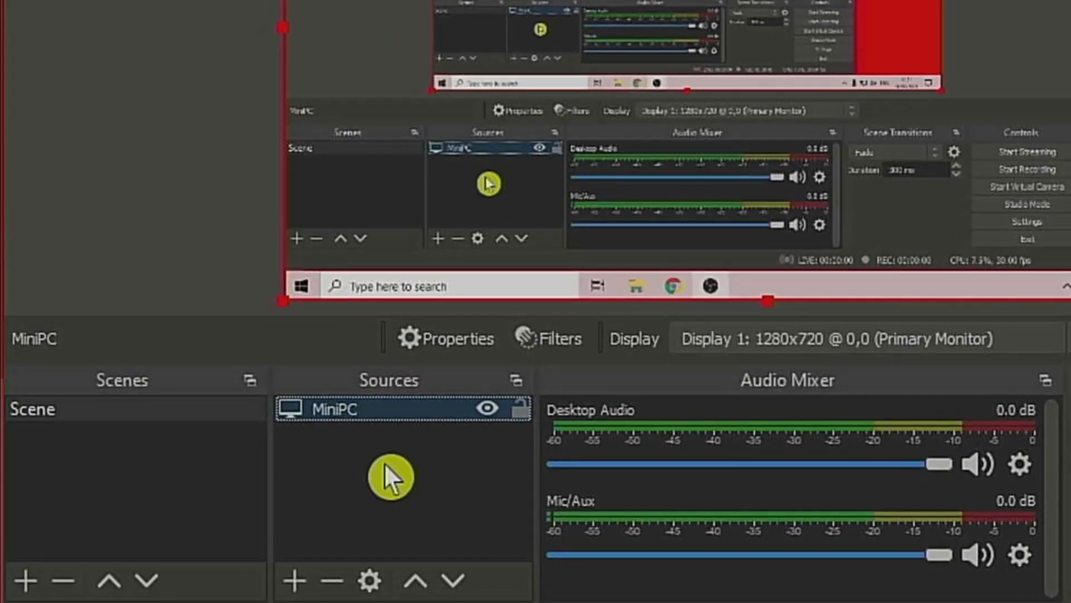
click(296, 579)
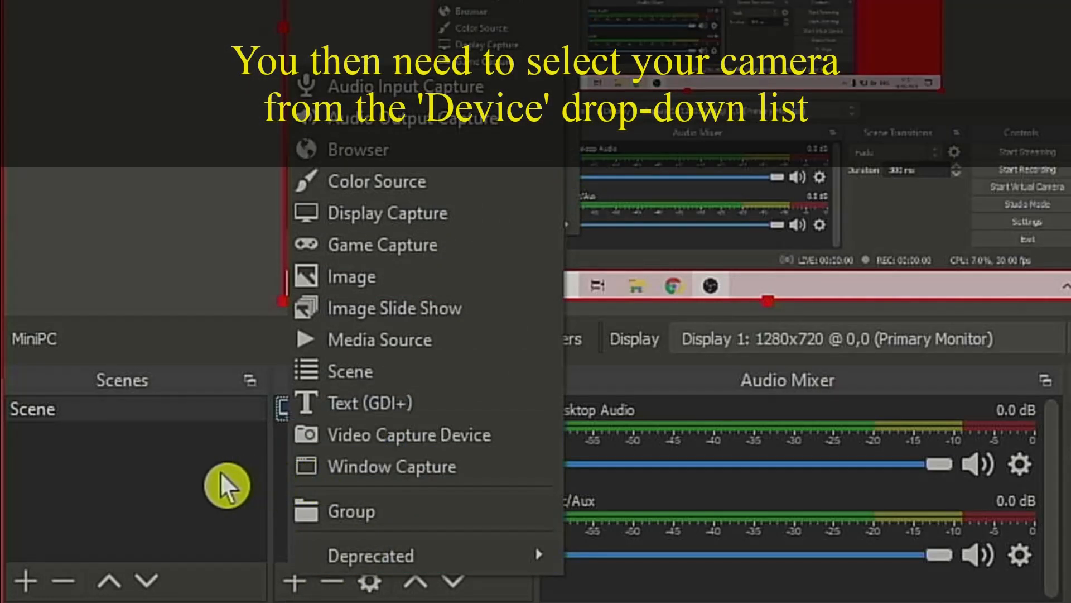
click(196, 471)
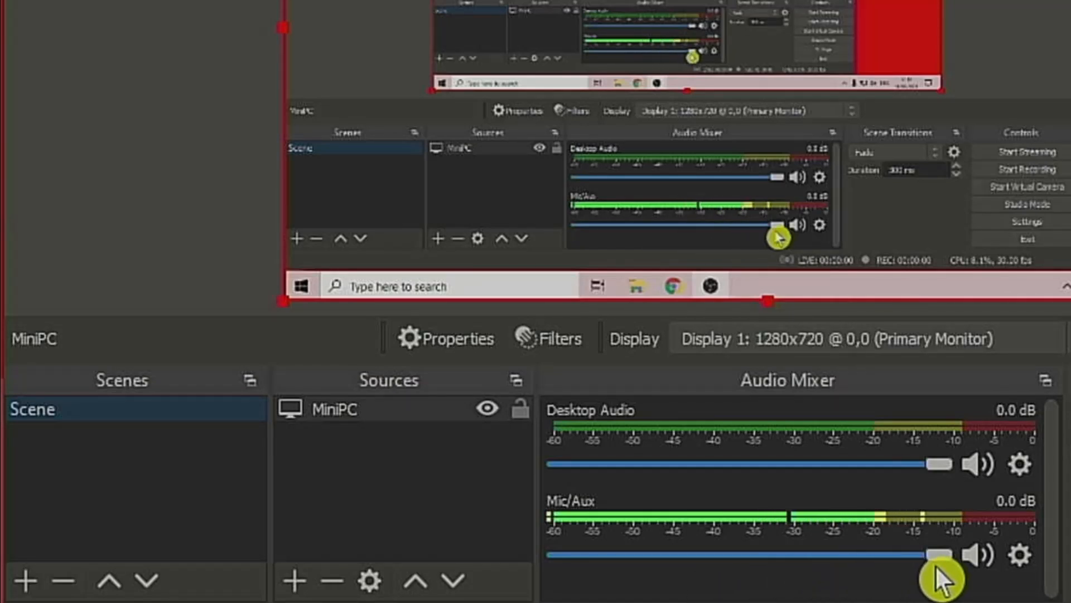
- Set the Mic/Aux volume in the Audio Mixer to 0.0 dB
drag(937, 564, 989, 563)
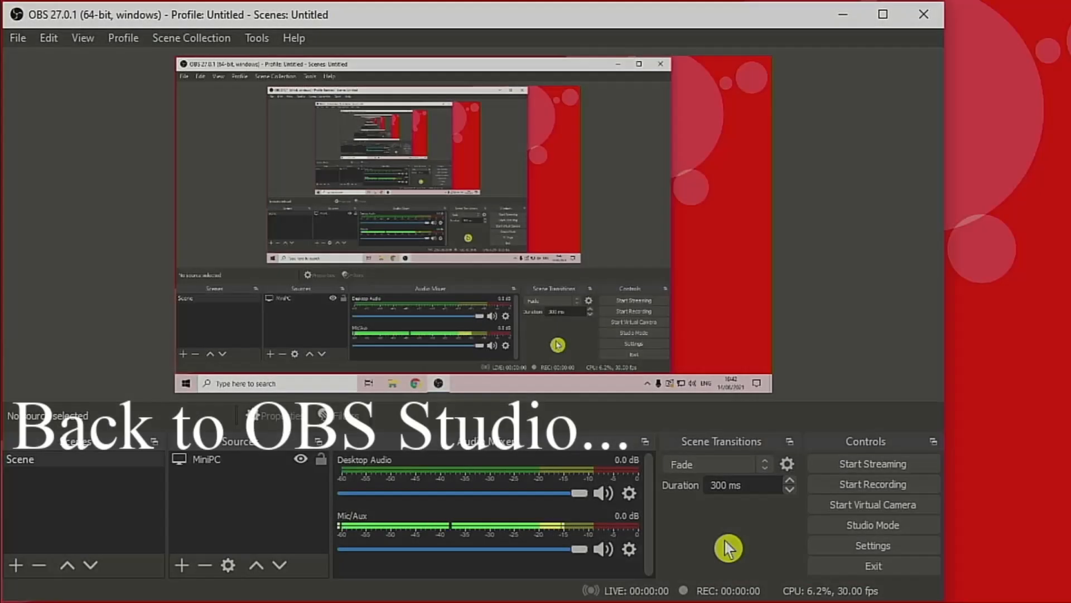
- Record the introduction section of the desktop in OBS Studio with its window minimised, restoring the window to stop the recording
click(889, 489)
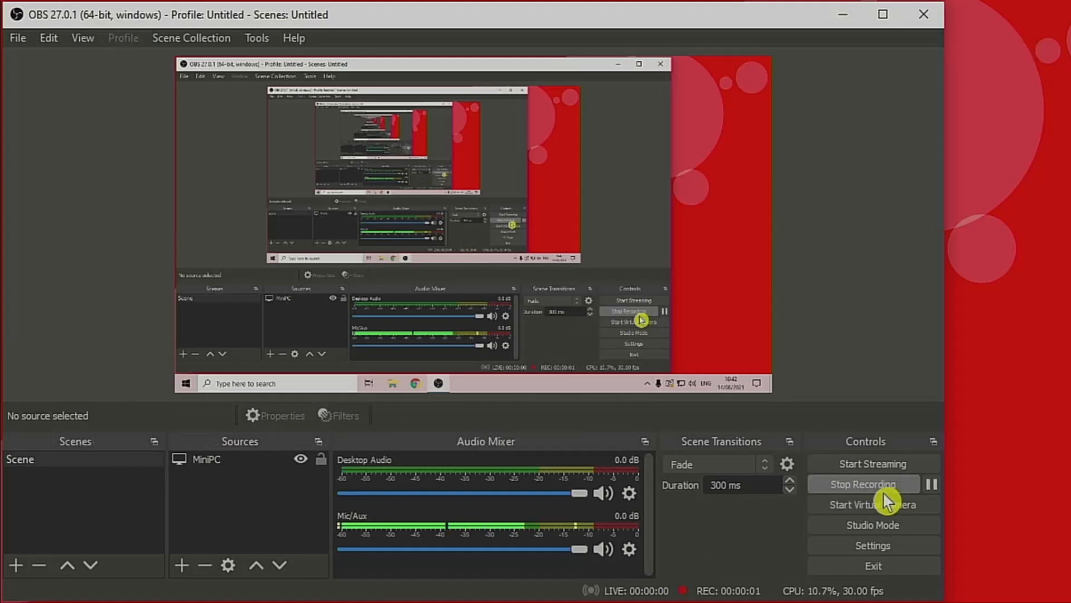
click(843, 17)
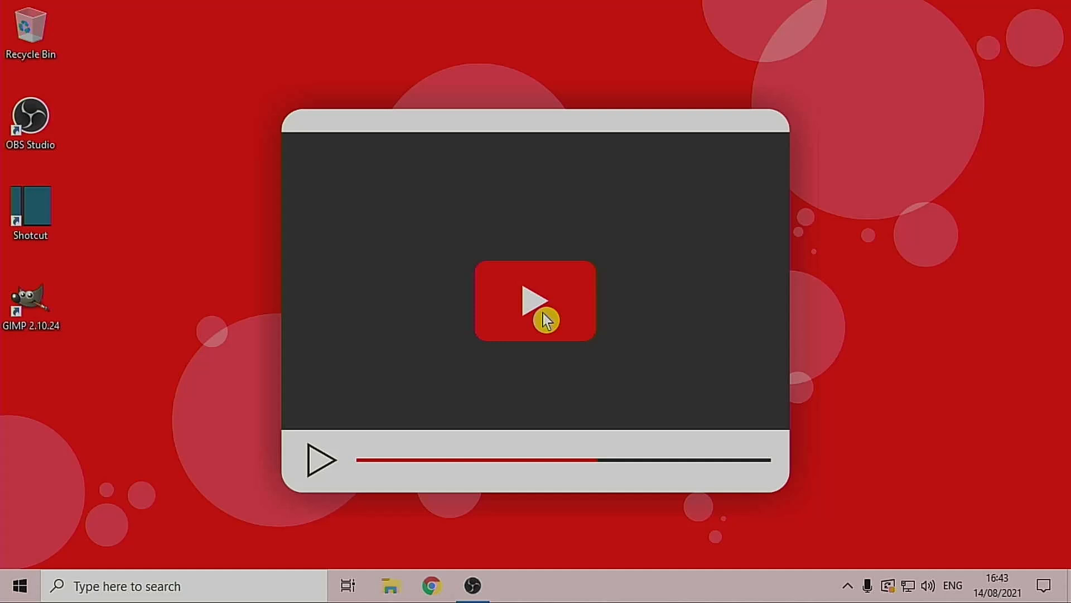
click(472, 586)
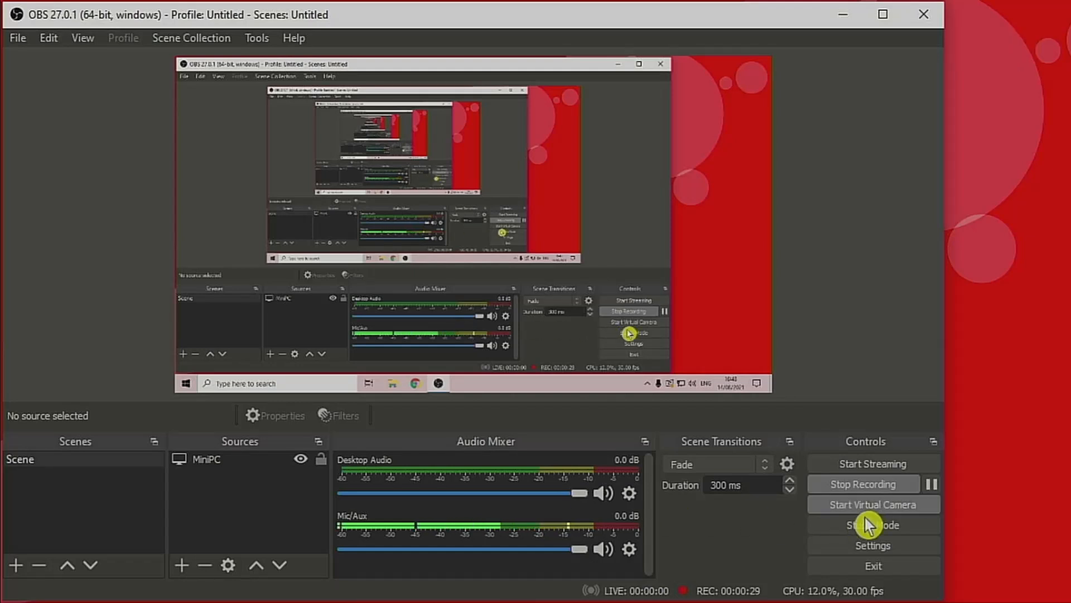
click(861, 489)
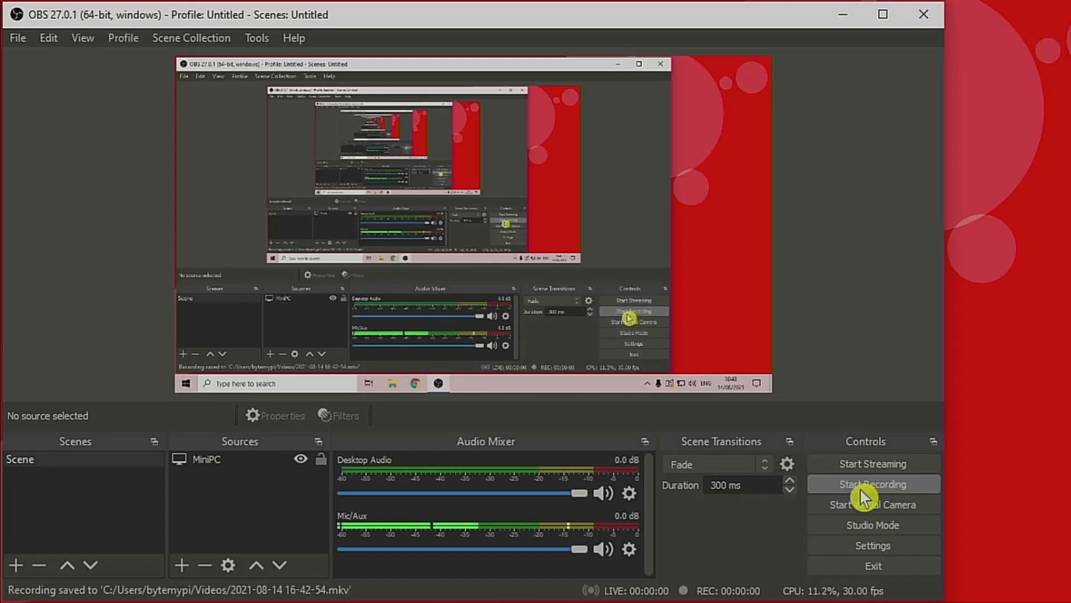
- Start a new OBS Studio recording with its window minimised, and search Google in Chrome for supertuxkart
click(877, 486)
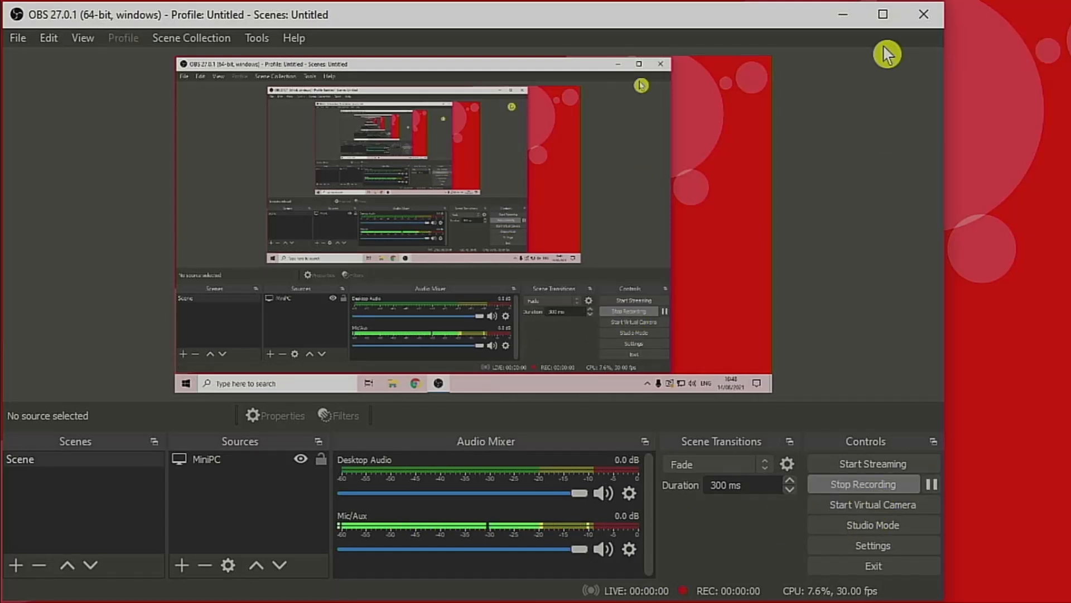
click(844, 15)
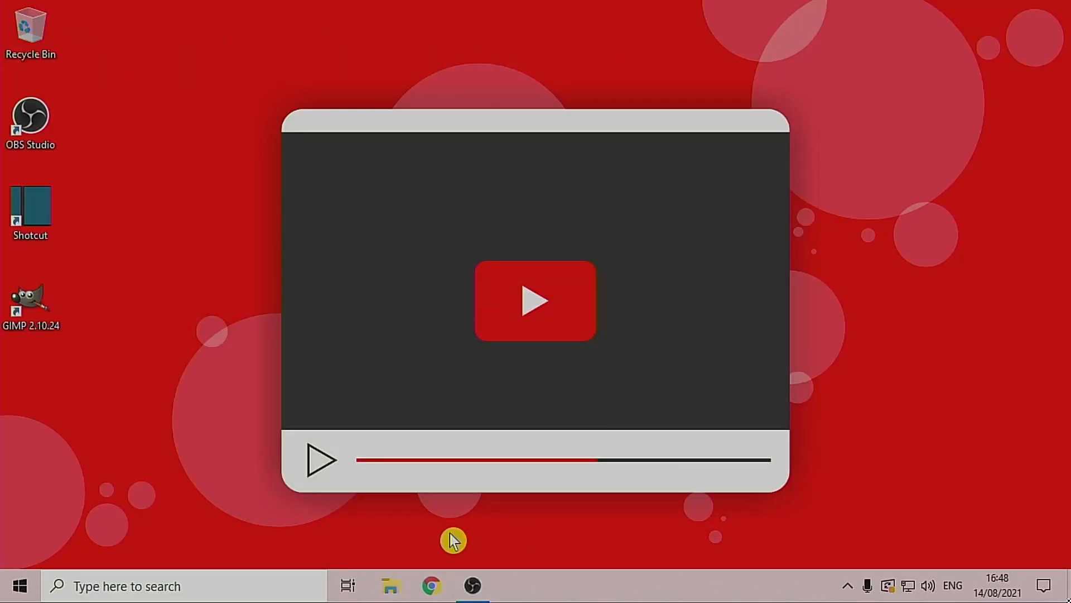
click(431, 585)
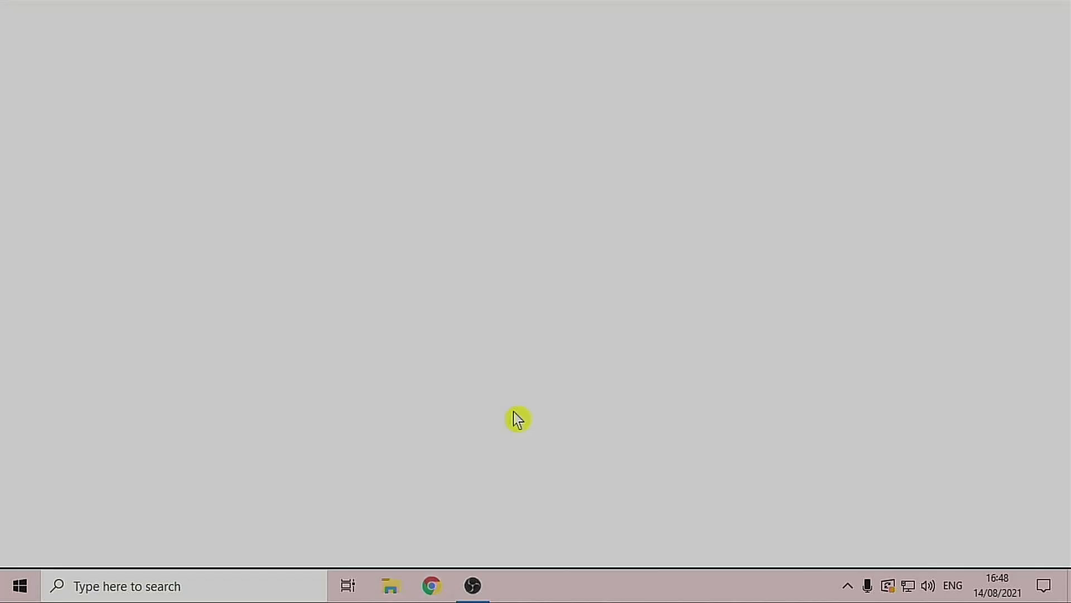
click(421, 329)
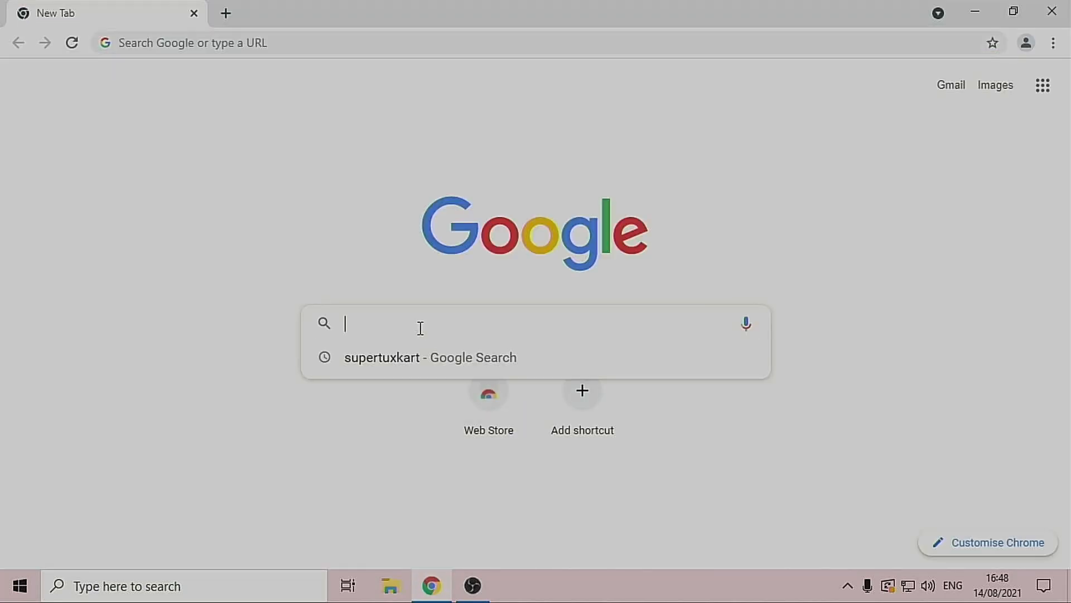
text(supertuxka)
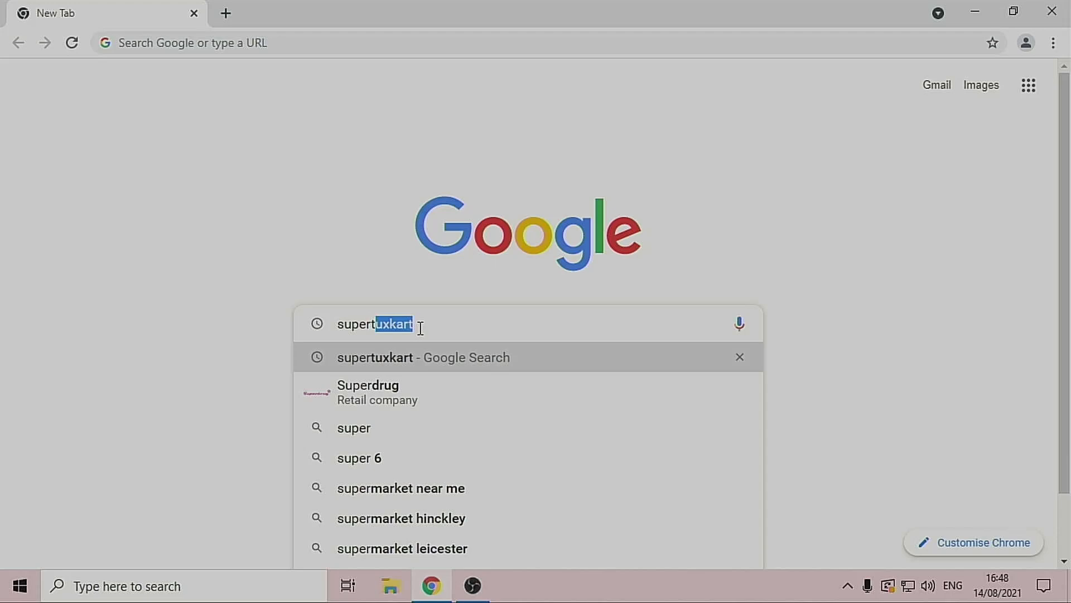
text(rt)
key(Return)
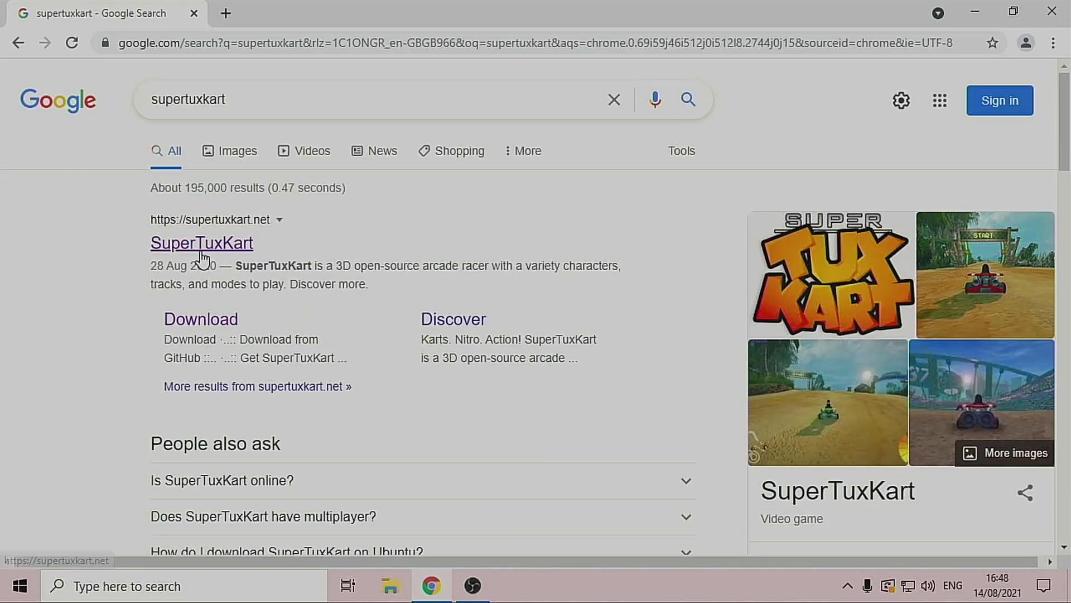
- Download the Windows installer SuperTuxKart.1.2.0.installer-64bit from supertuxkart.net to the Downloads folder and close the browser
click(209, 252)
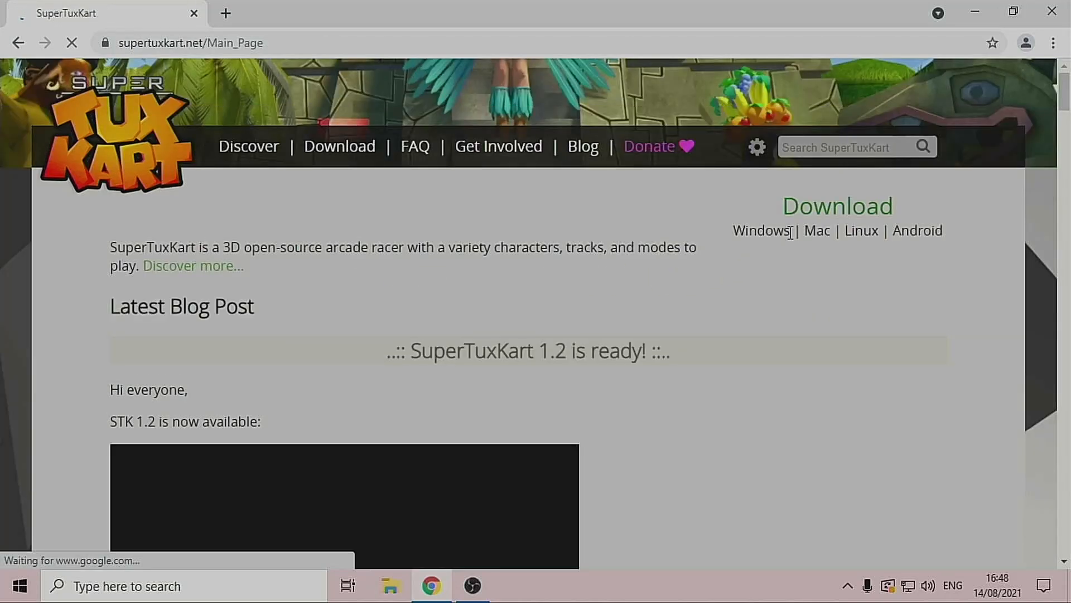
click(824, 215)
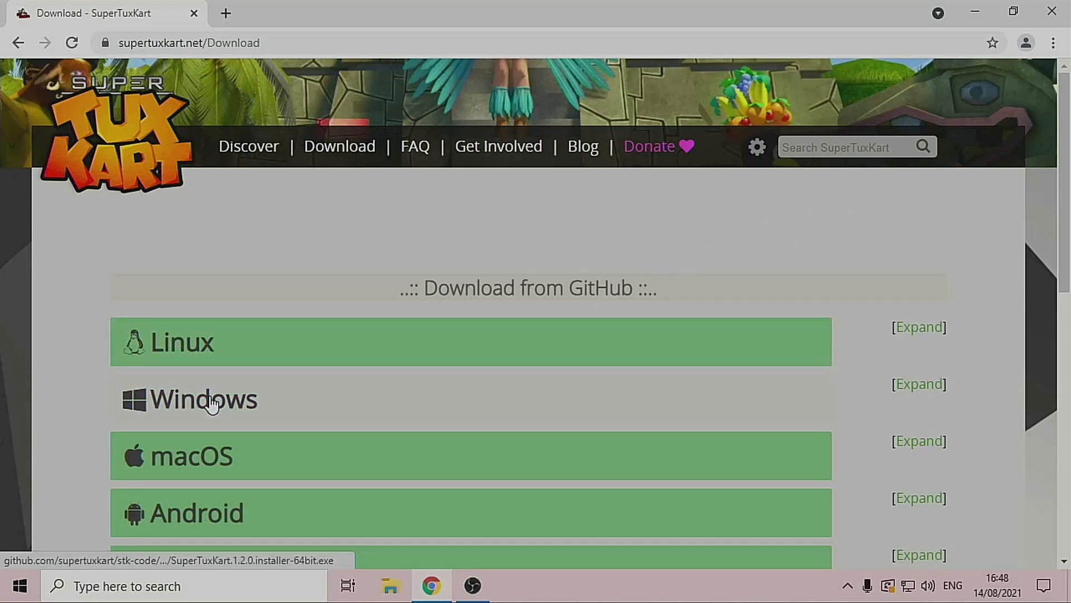
click(212, 401)
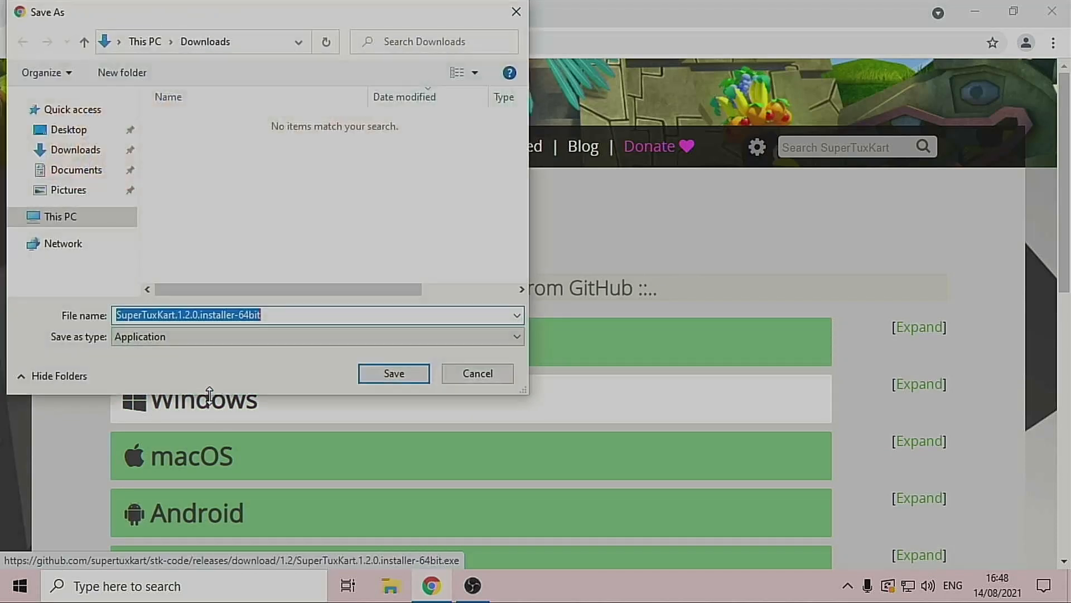
click(407, 374)
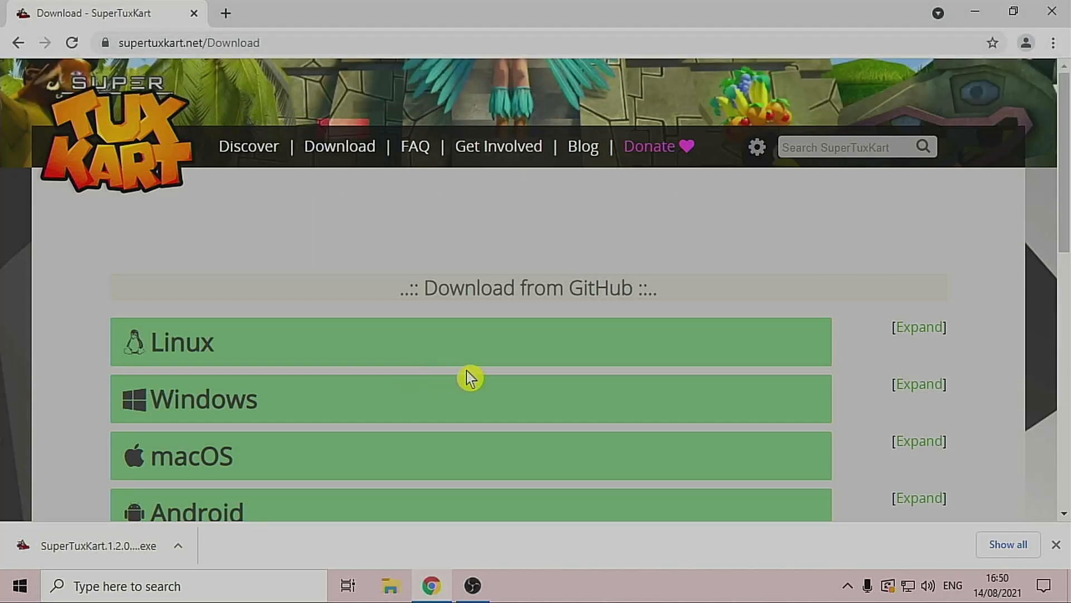
click(1052, 11)
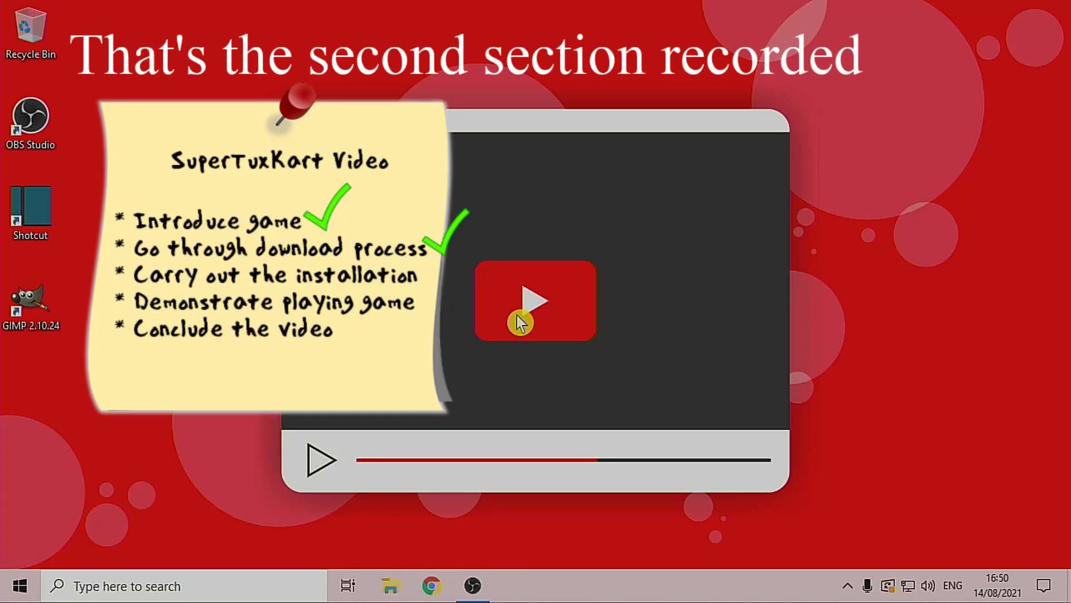
- Switch back to OBS Studio, stop the recording of the download section and start a new recording
click(473, 584)
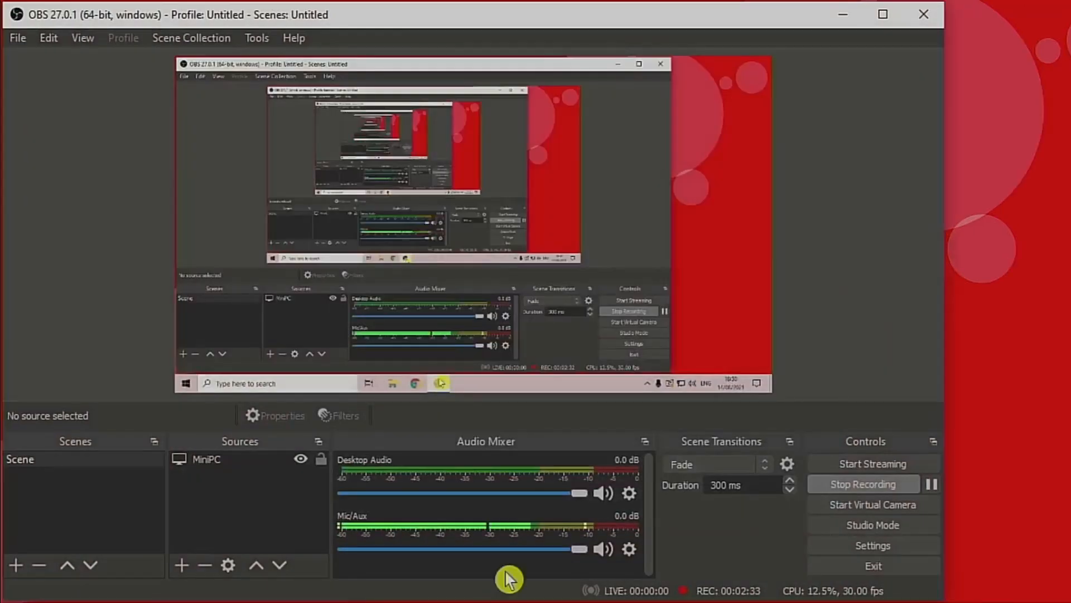
click(836, 495)
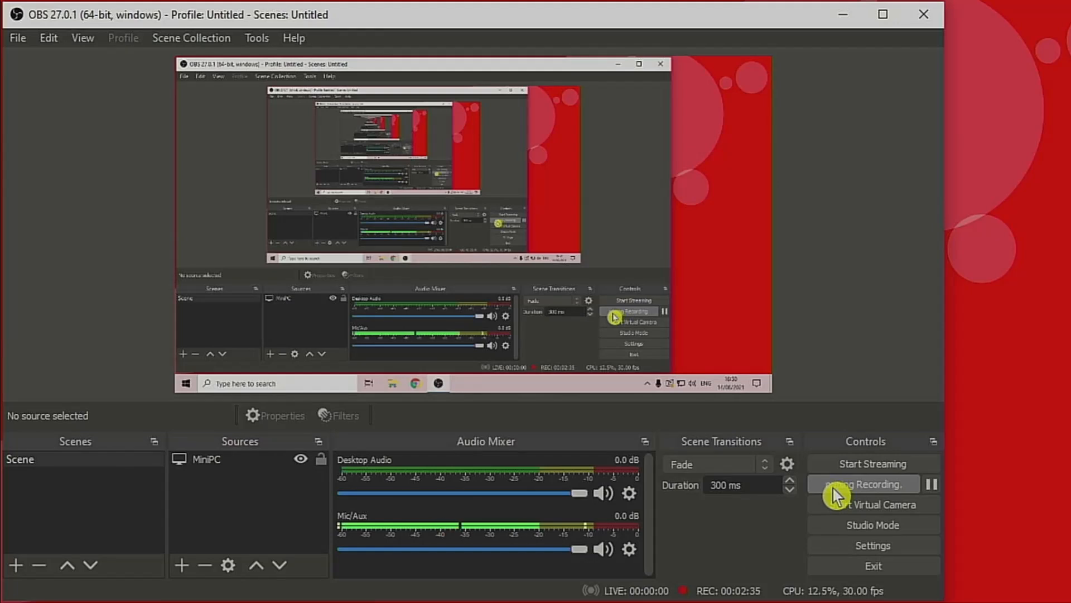
click(869, 484)
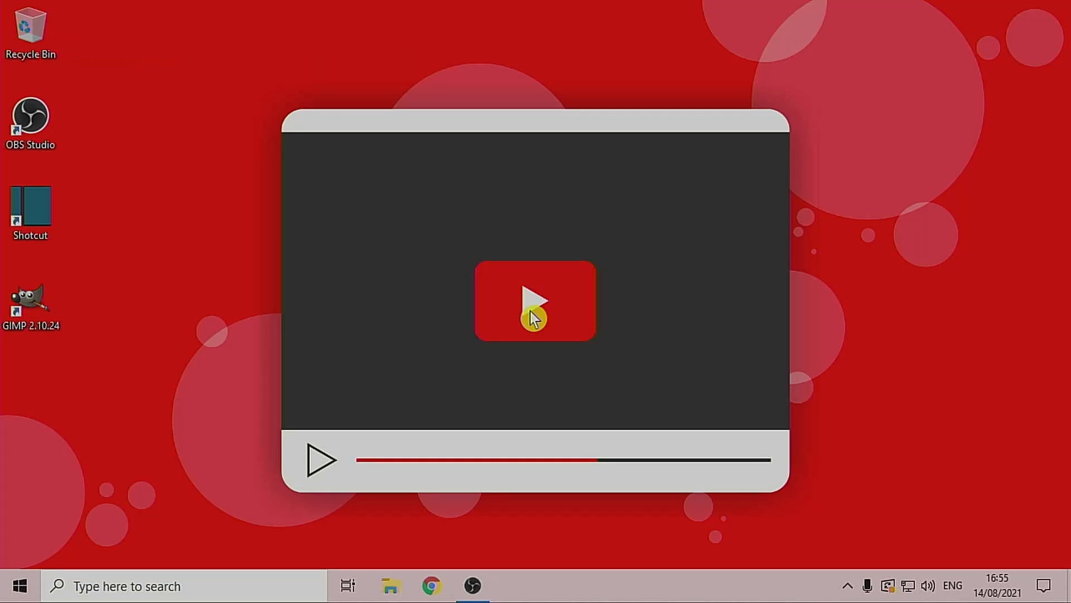
- Run SuperTuxKart.1.2.0.installer-64bit from the Downloads folder in File Explorer and allow it to run
click(392, 585)
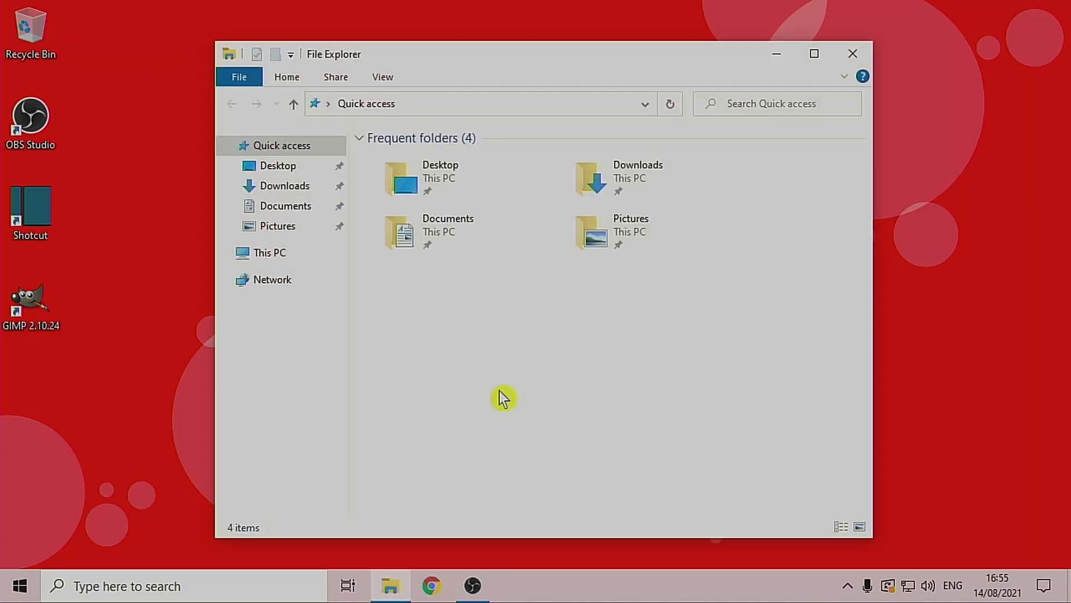
click(282, 187)
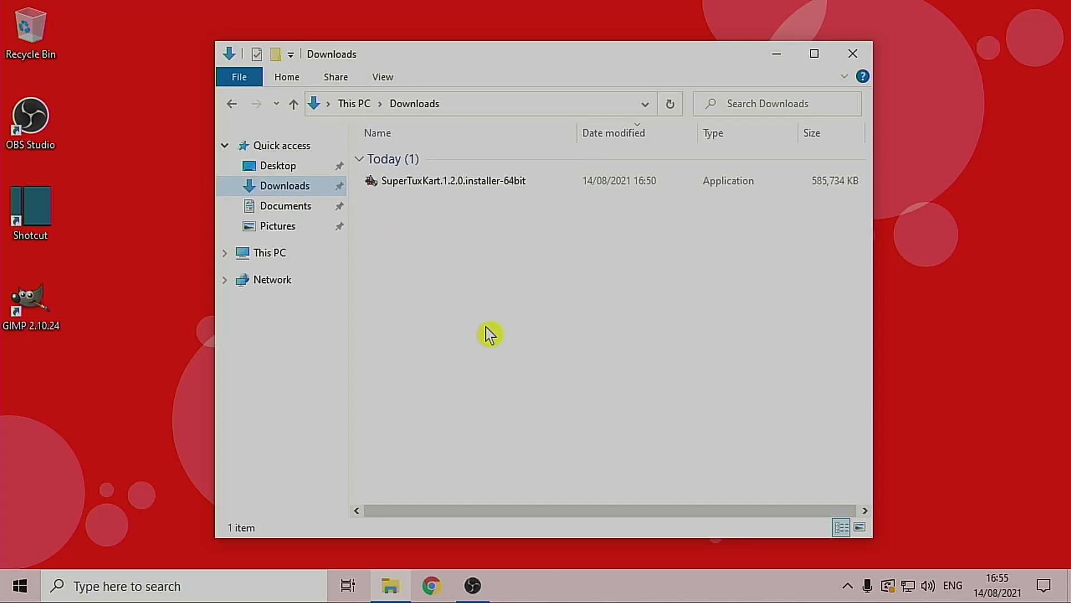
double_click(408, 183)
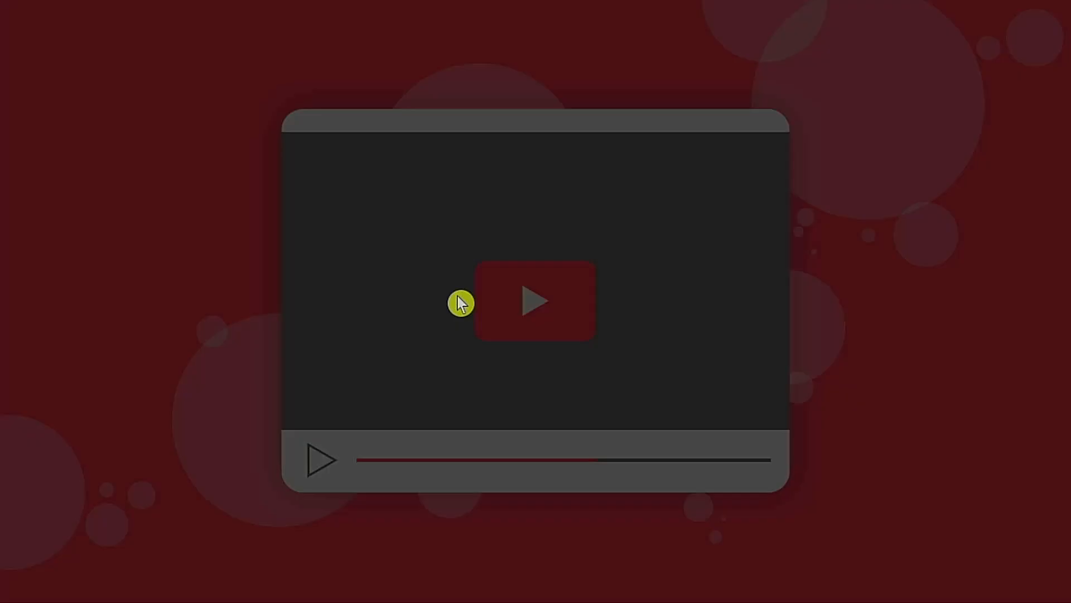
click(453, 416)
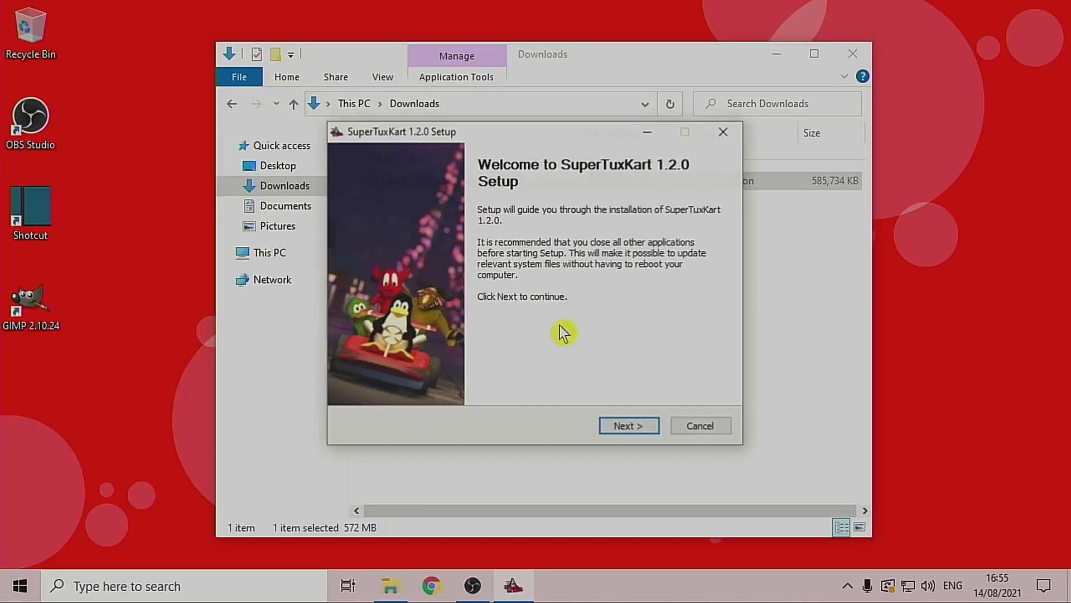
- Install SuperTuxKart 1.2.0 to C:\Program Files\SuperTuxKart 1.2.0 with the default Start Menu folder, accepting the license, and close File Explorer
click(638, 429)
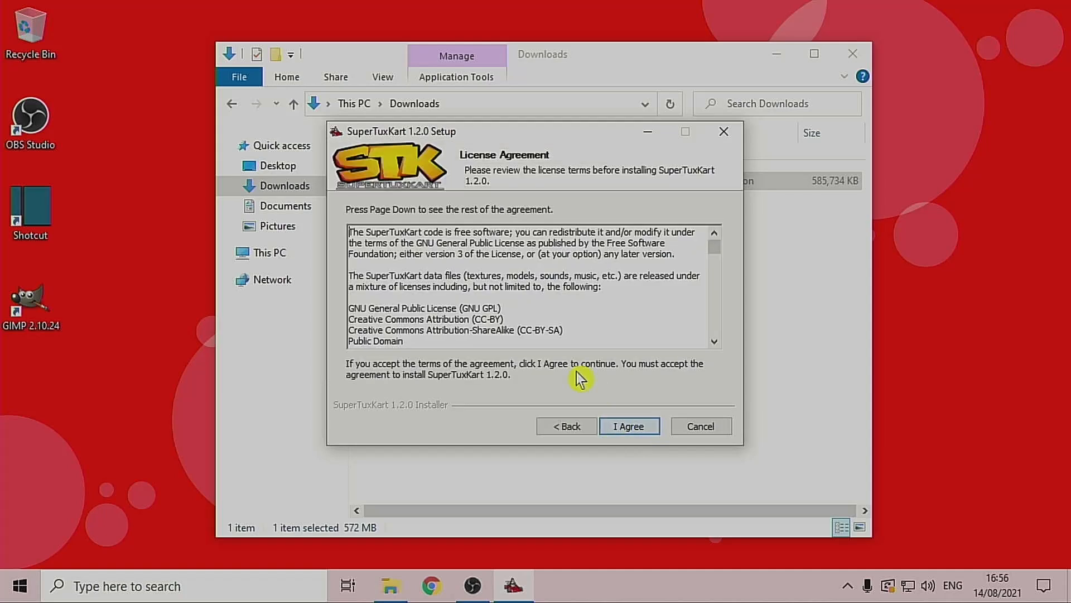
click(625, 427)
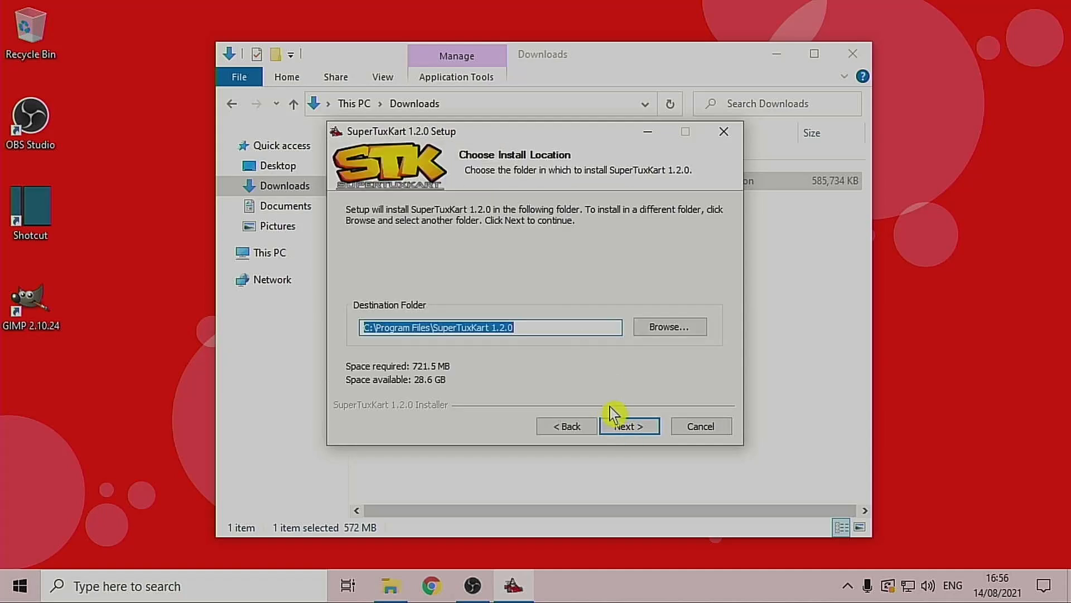
click(622, 429)
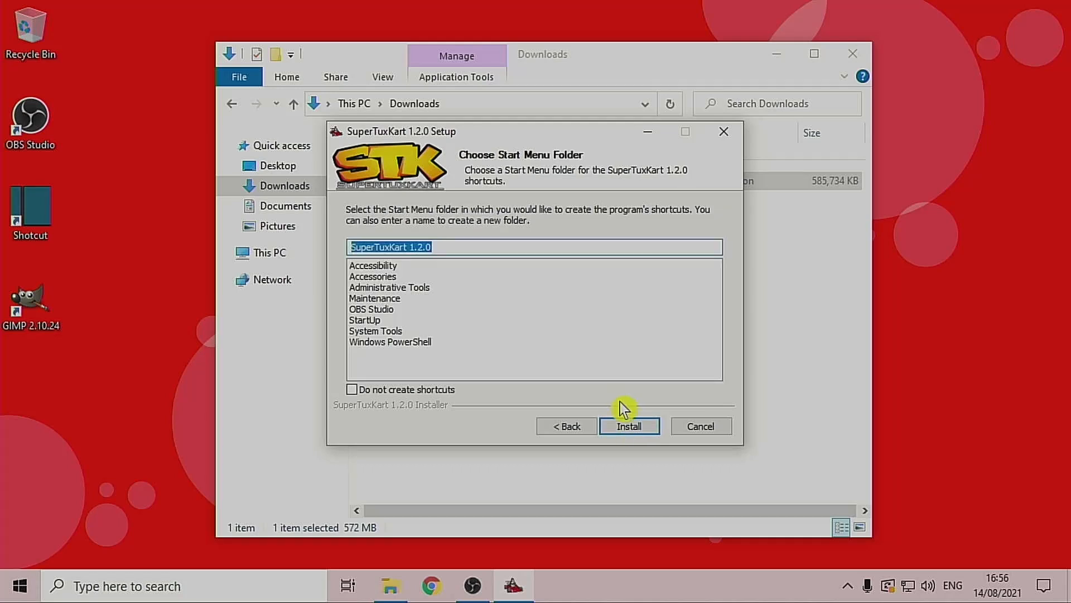
click(627, 426)
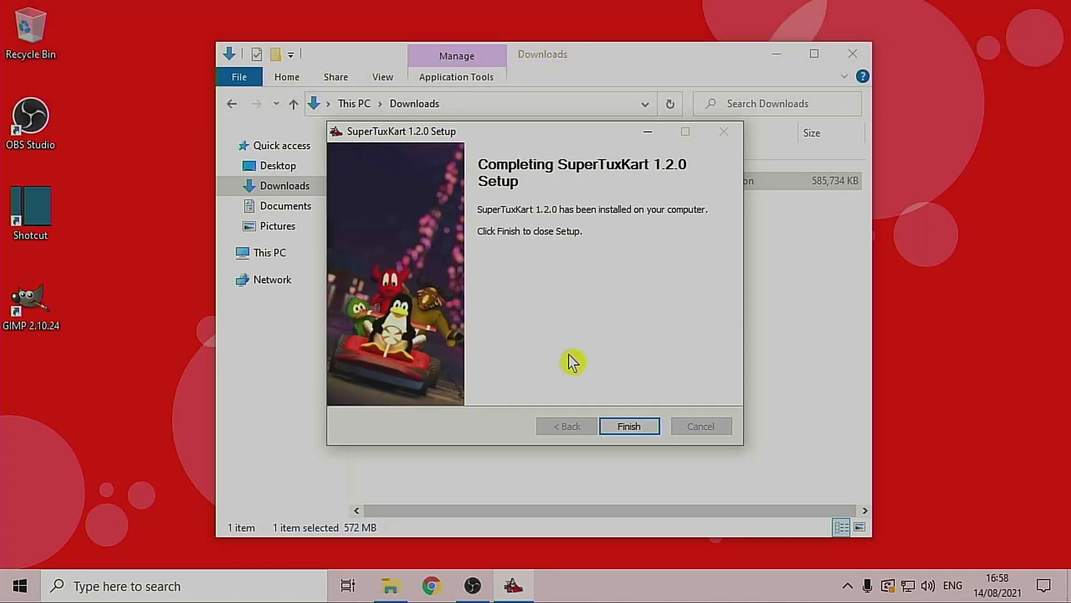
click(618, 429)
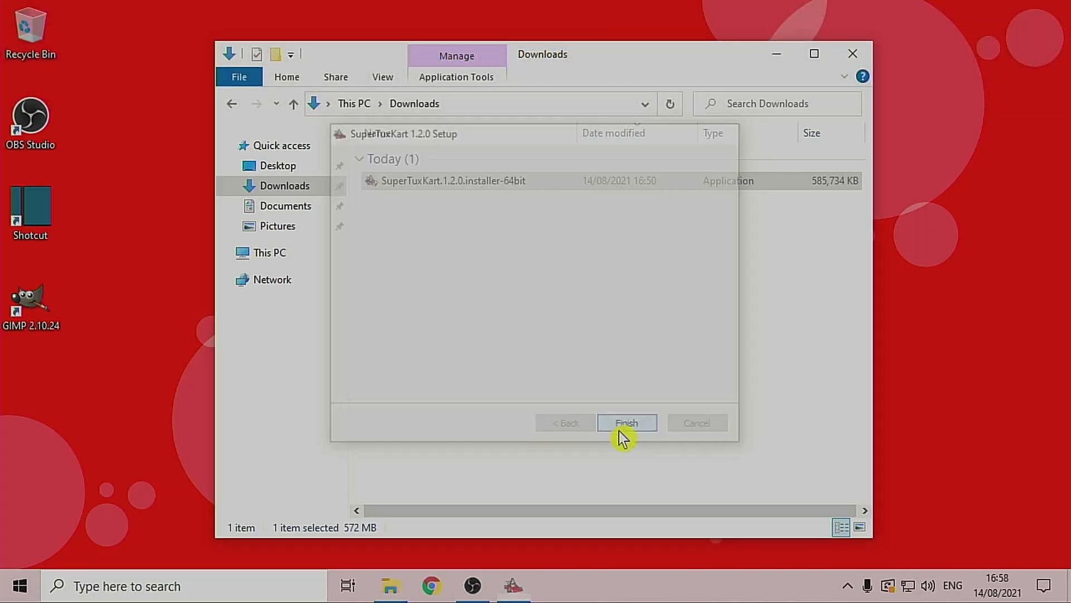
click(853, 54)
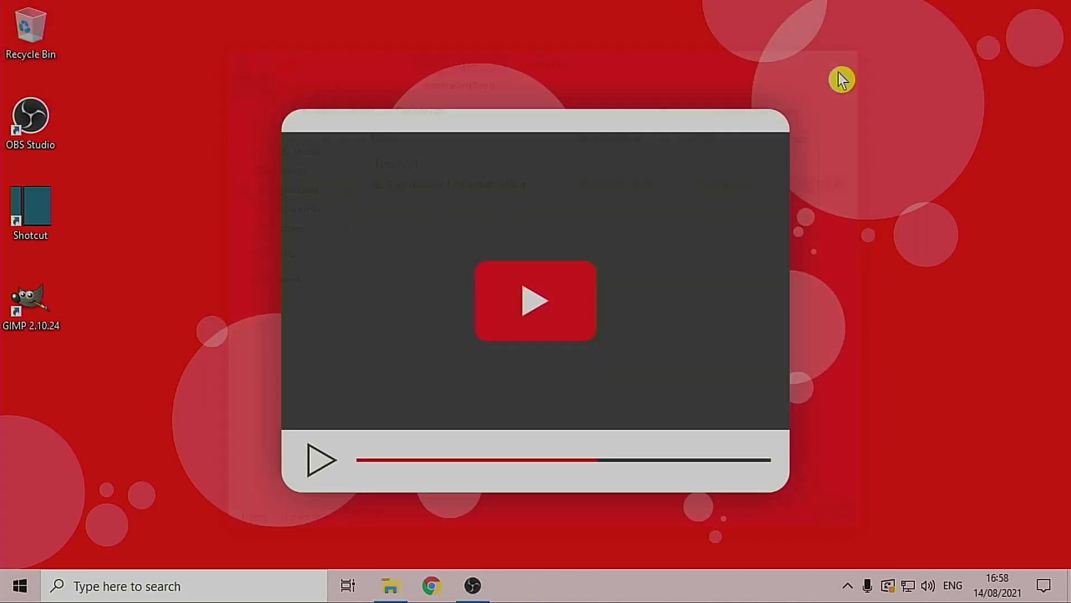
- Switch to OBS Studio, stop the recording of the installation section and minimise the OBS window
click(483, 584)
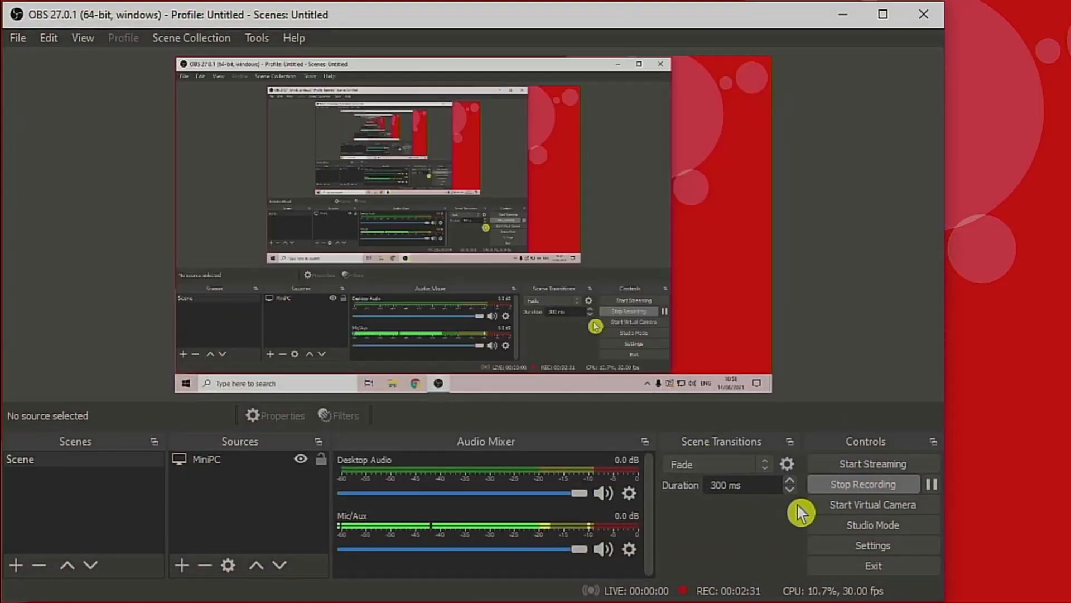
click(848, 485)
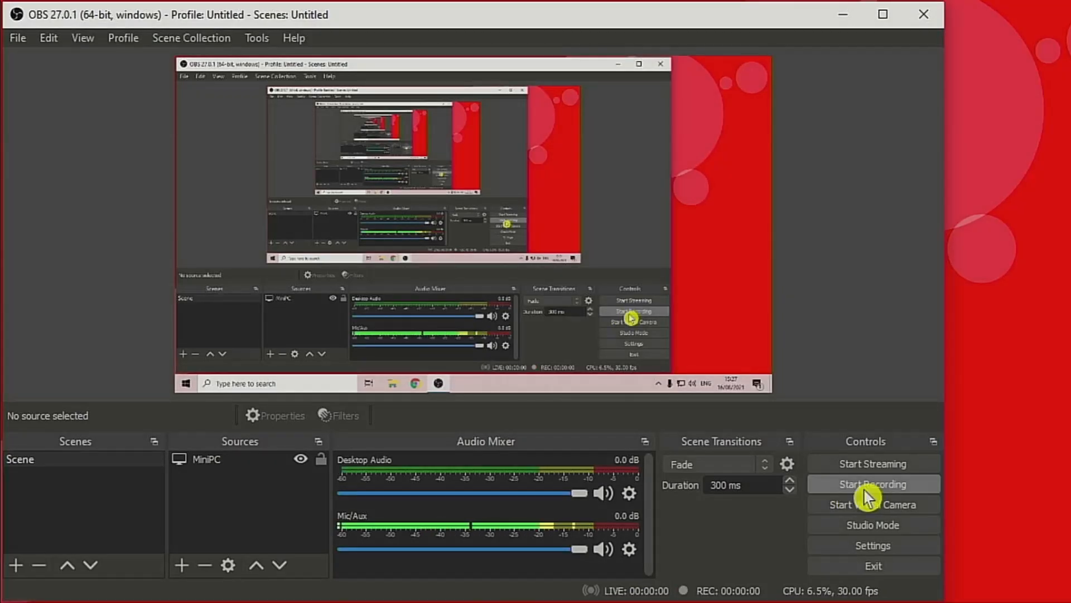
click(843, 14)
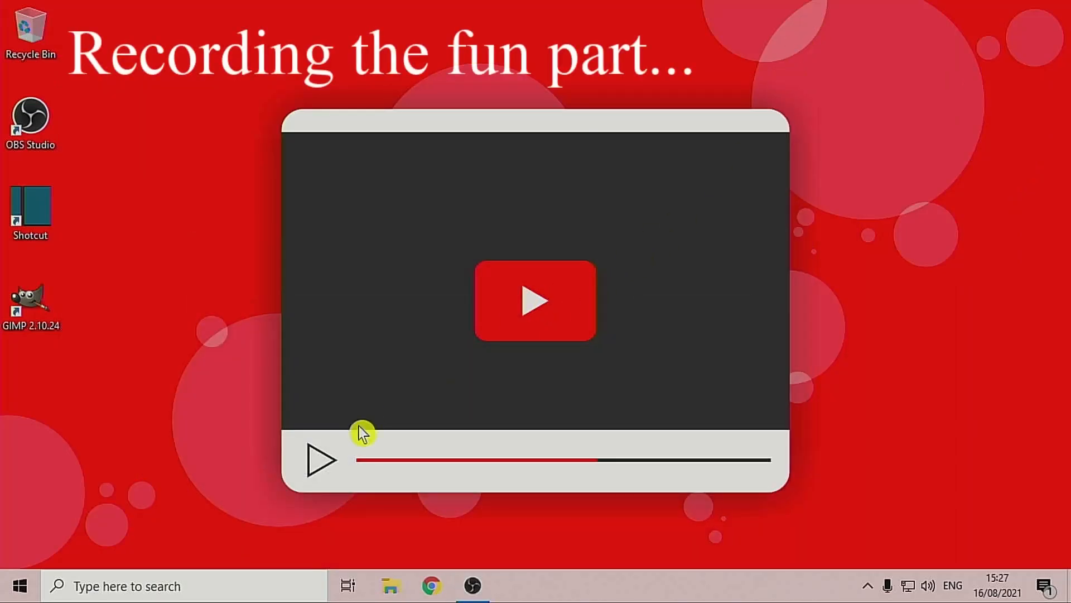
- Find supertuxkart with the Windows search and launch the SuperTuxKart 1.2.0 app
click(117, 585)
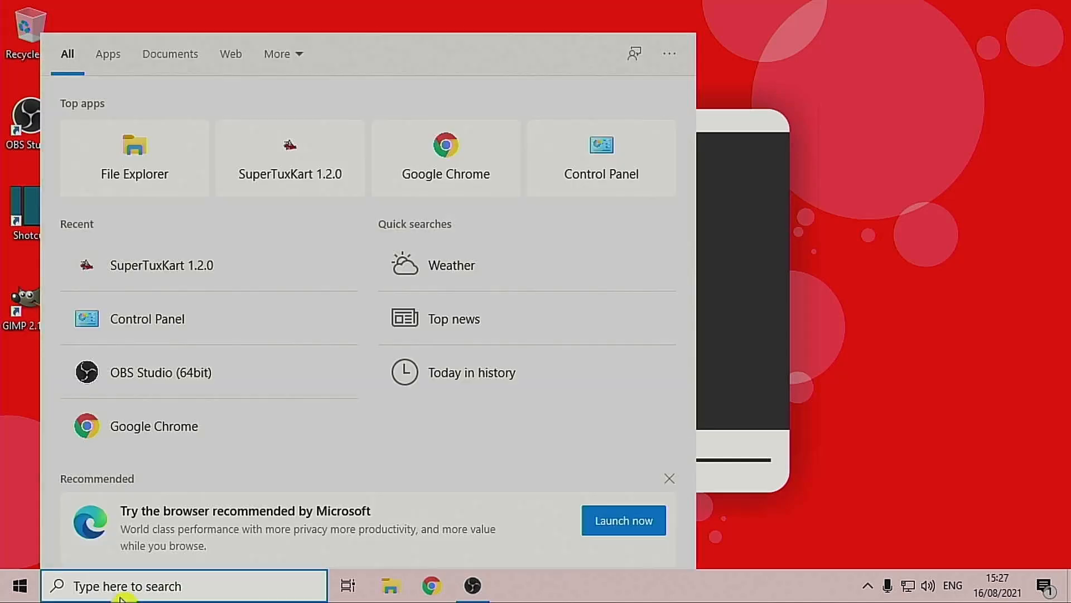
text(supertu)
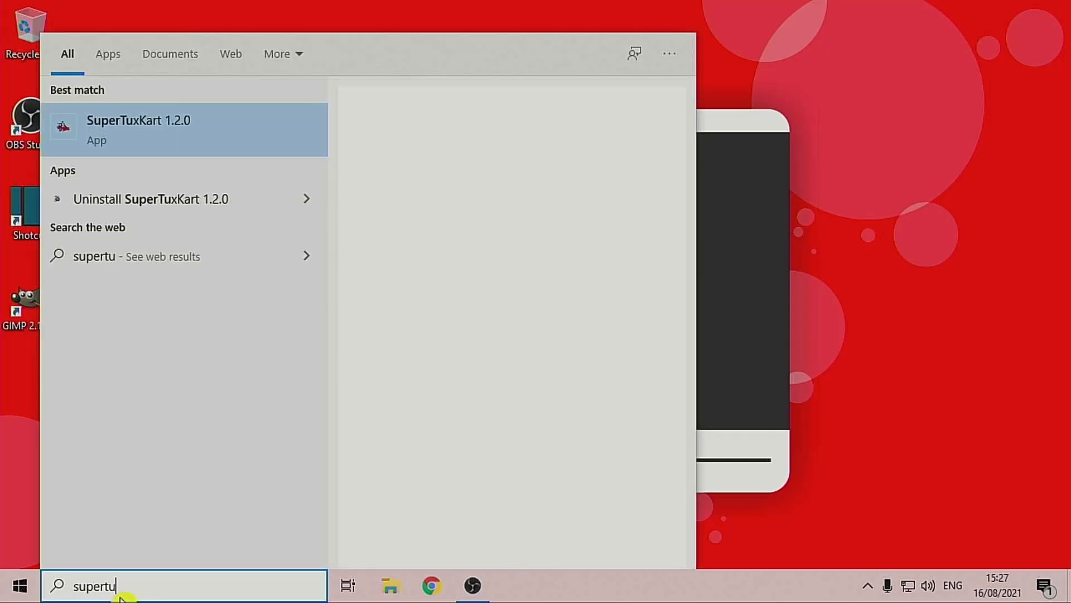
text(xkart)
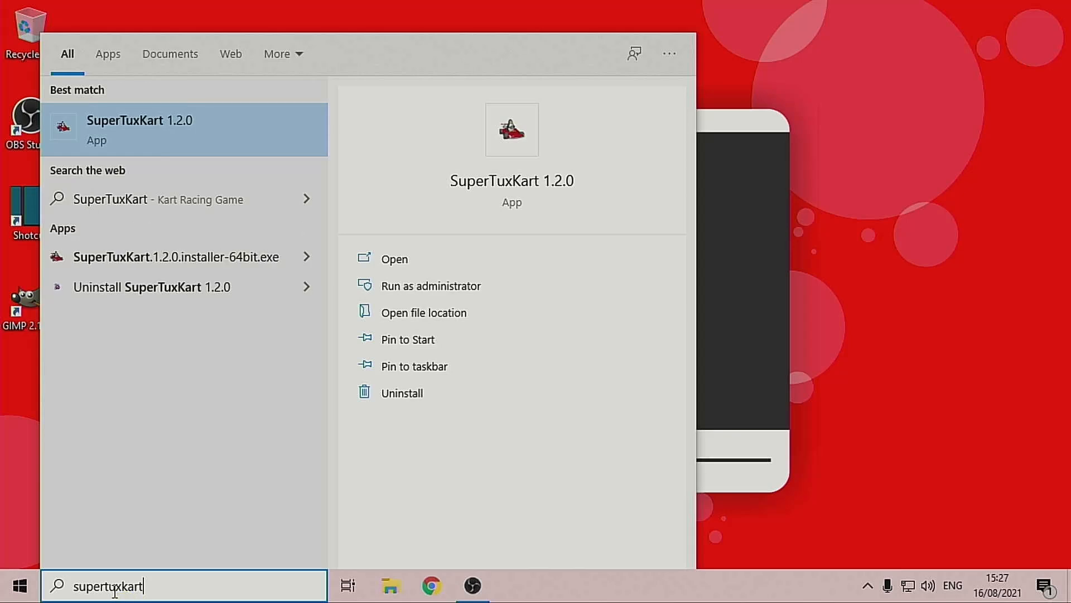
click(132, 135)
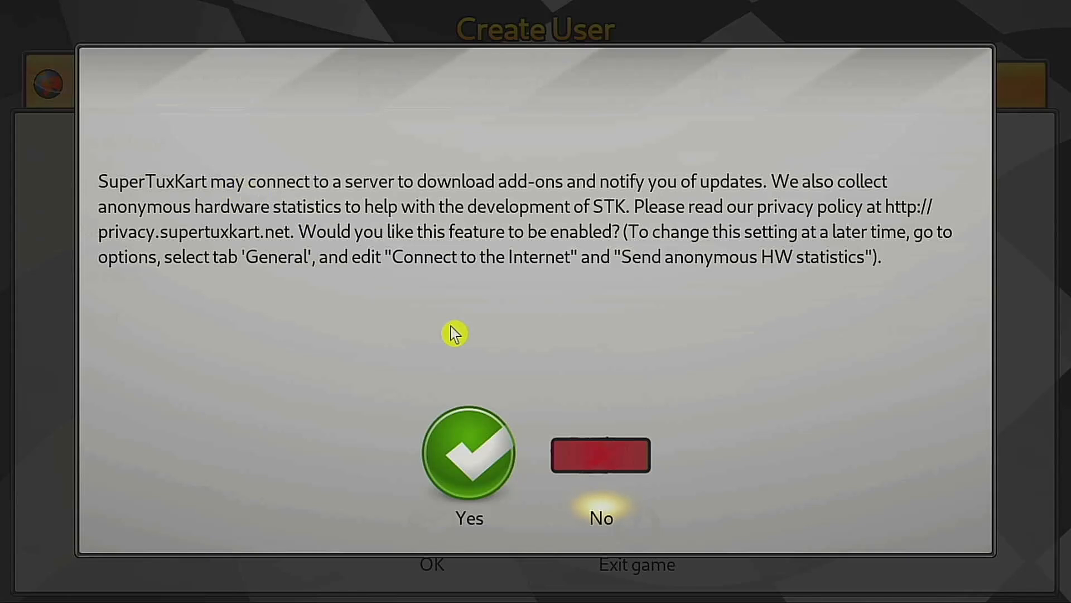
- Decline the internet connection and statistics feature, create an offline account with the prefilled local name, and skip the tutorial
click(602, 469)
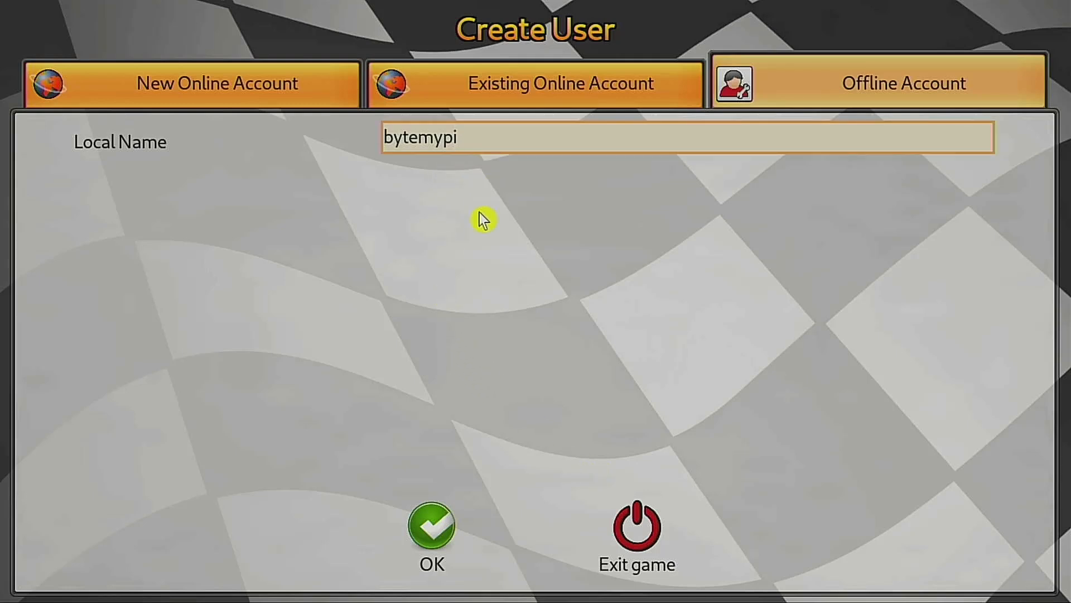
click(428, 539)
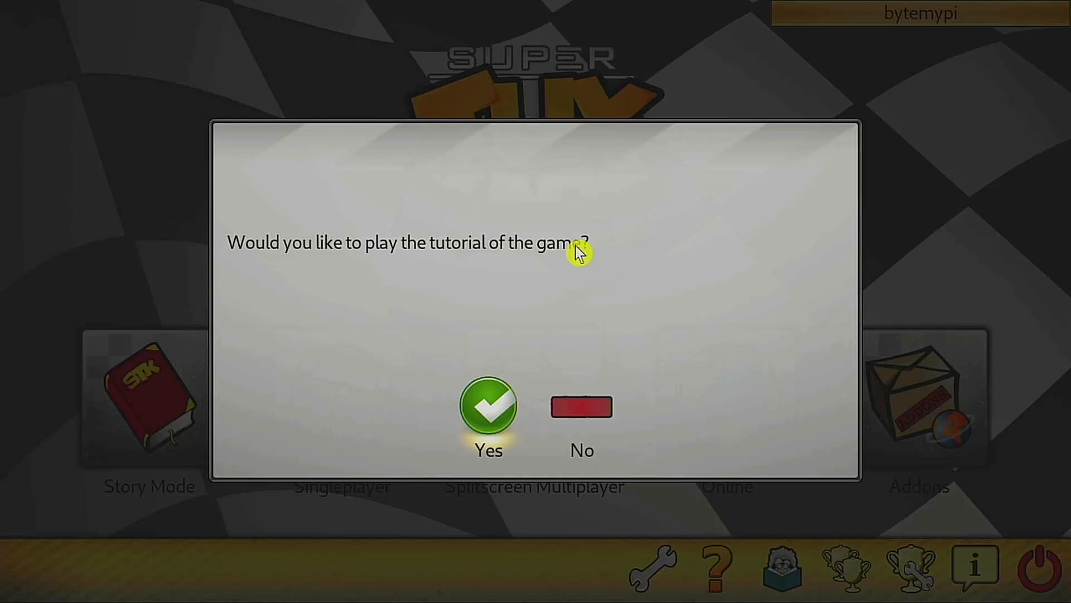
click(583, 433)
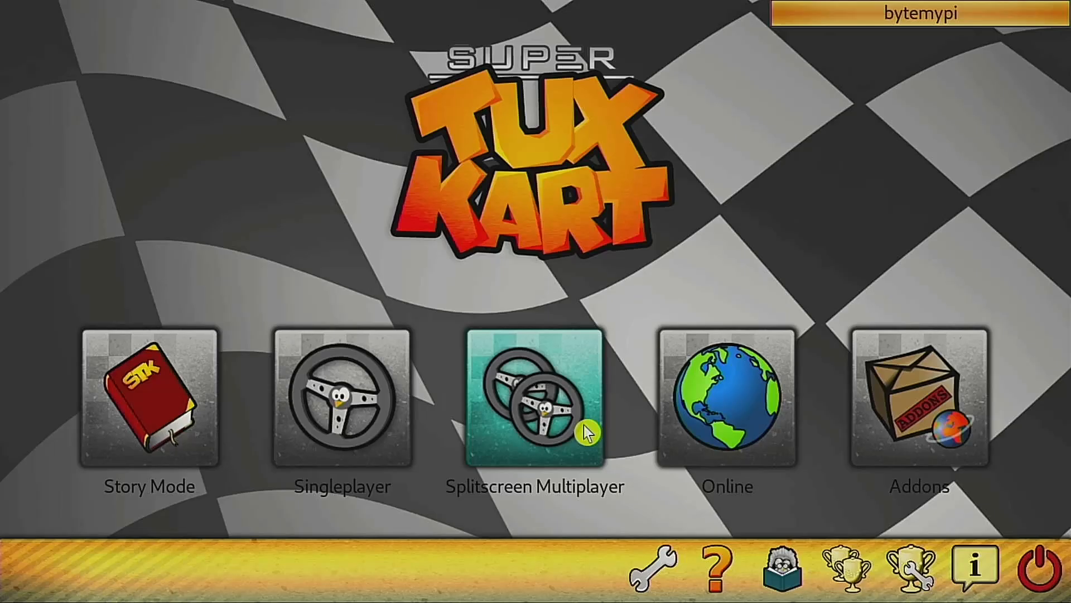
- Start a Novice singleplayer Normal Race as Tux on the Antediluvian Abyss track with 3 laps and 3 AI karts
click(352, 431)
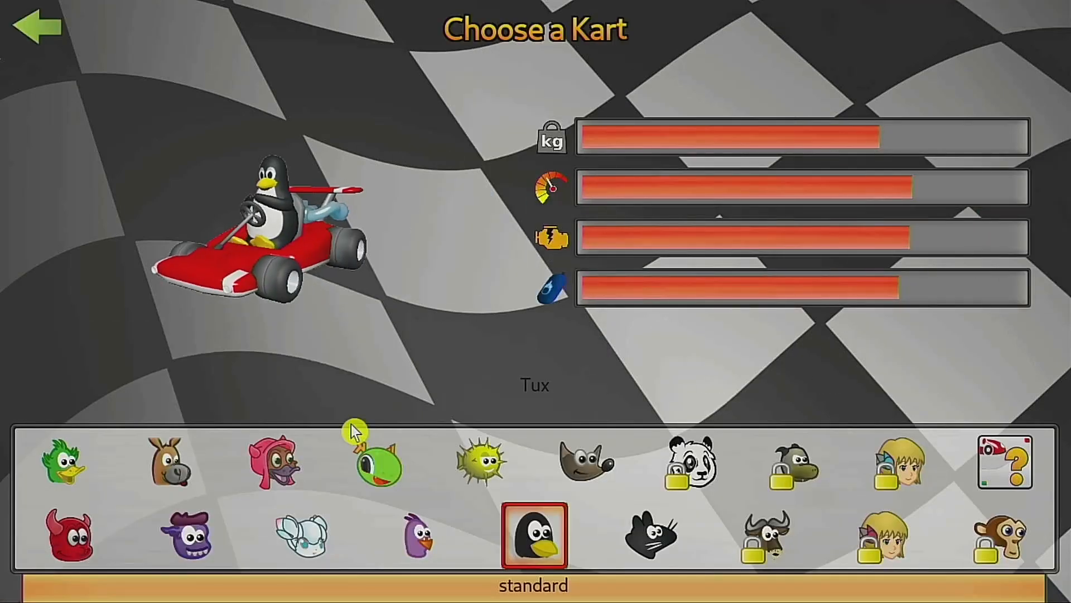
click(545, 544)
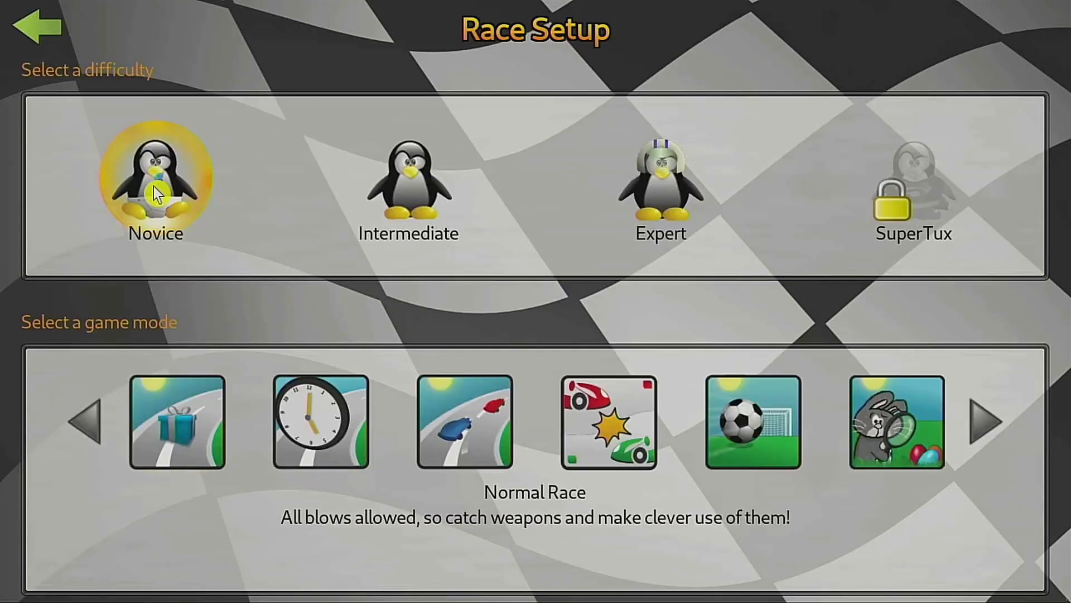
click(178, 434)
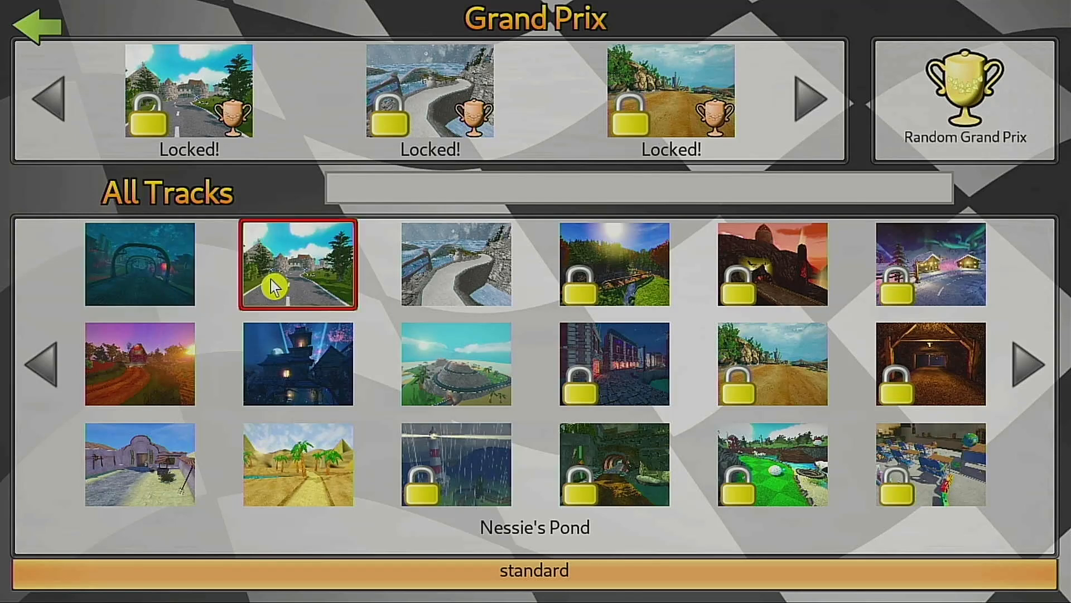
click(158, 273)
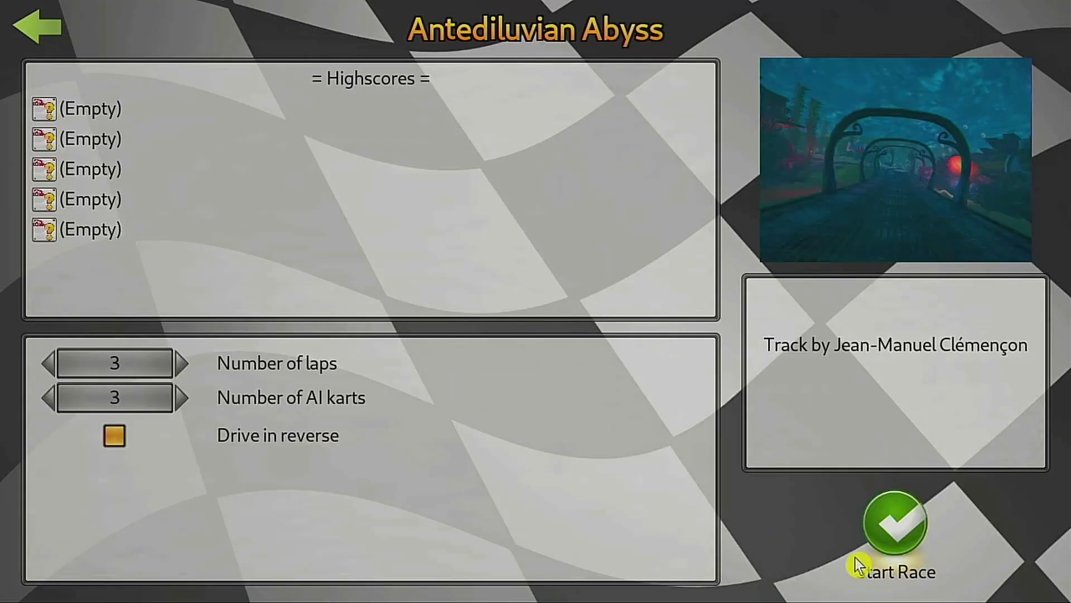
click(910, 537)
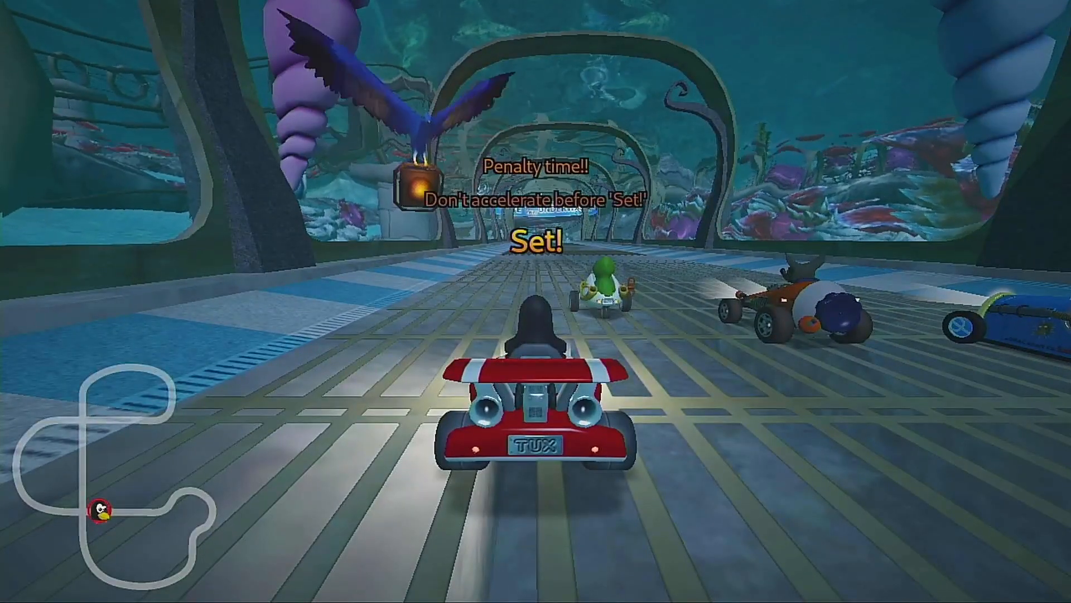
- Drive the kart along the first stretch of the track, steering left through the bend, and exit the race
key(Up)
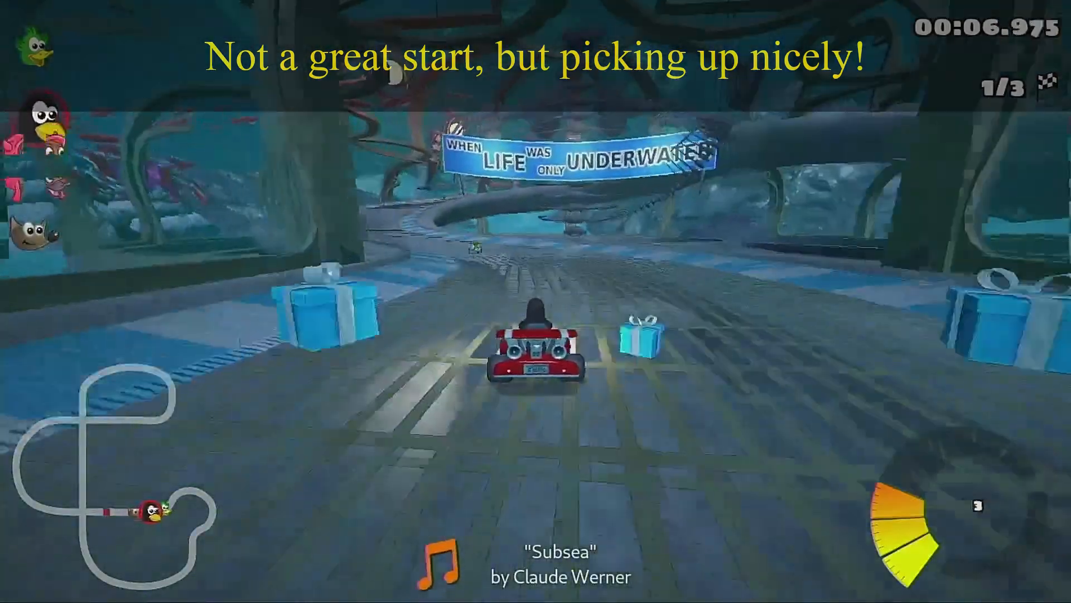
key(Left)
key(Left)
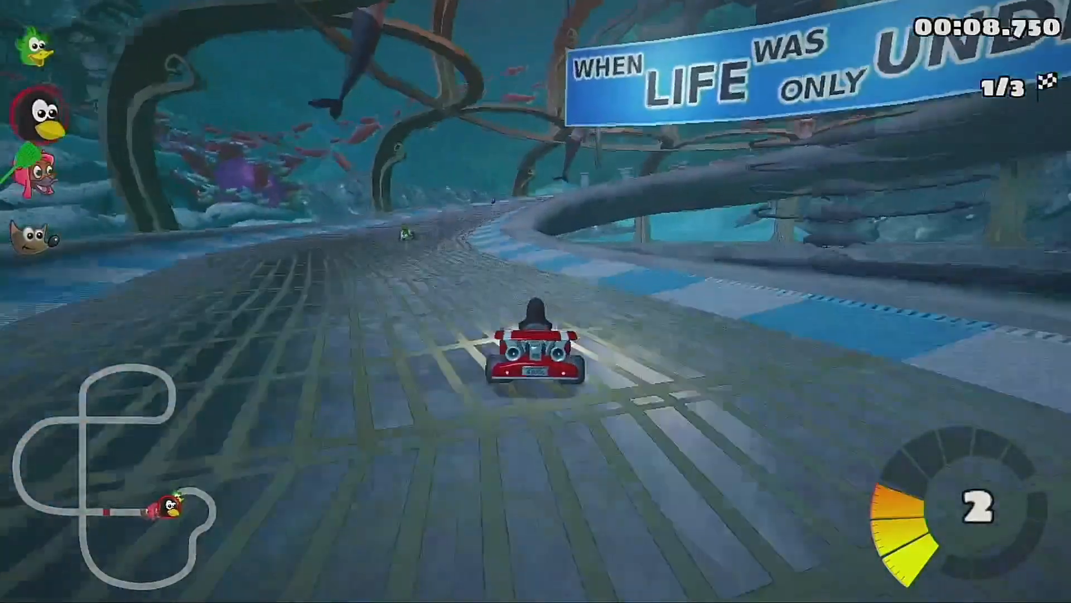
key(Escape)
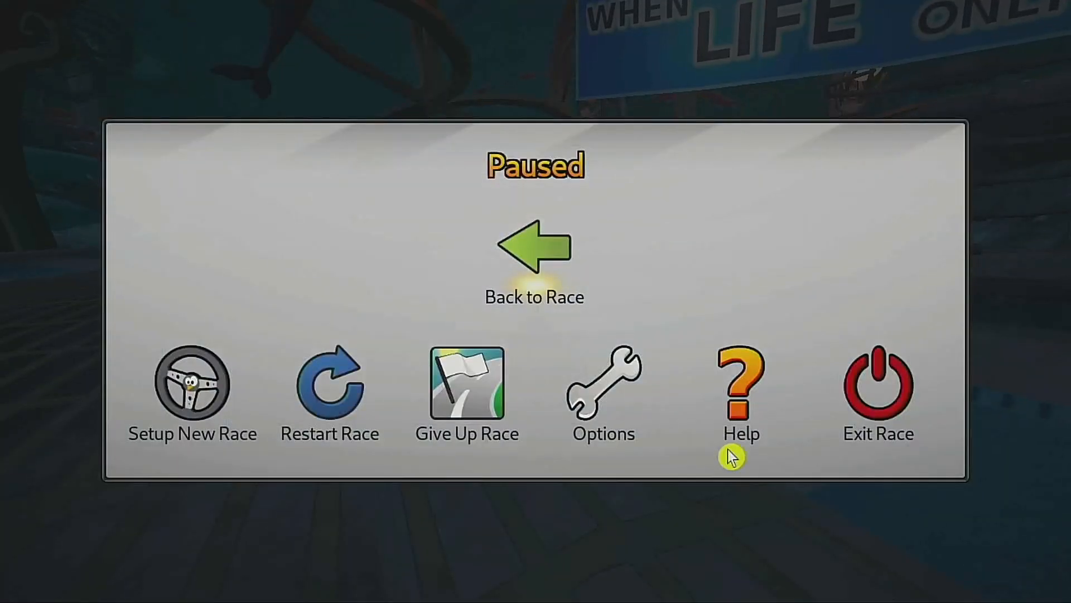
click(878, 400)
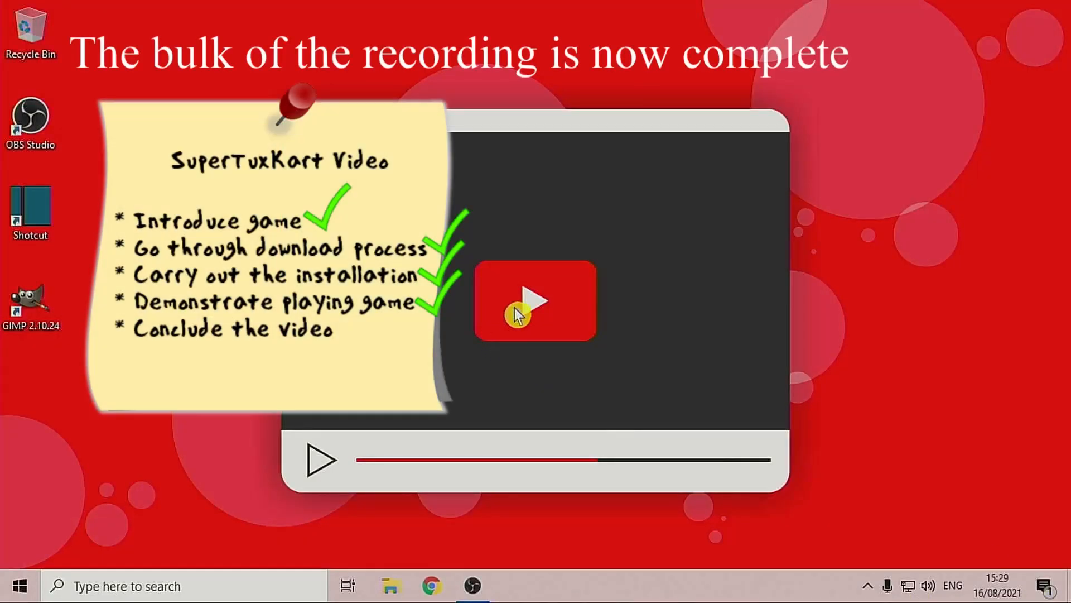
- Switch to OBS Studio, stop the gameplay recording, start a new recording for the conclusion and minimise the window
click(485, 586)
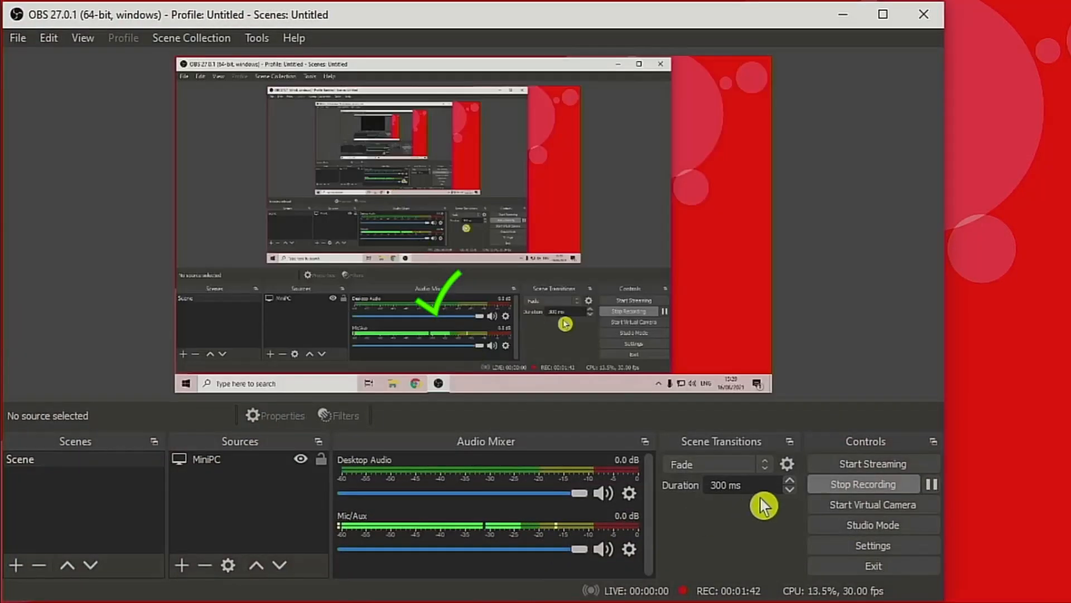
click(857, 490)
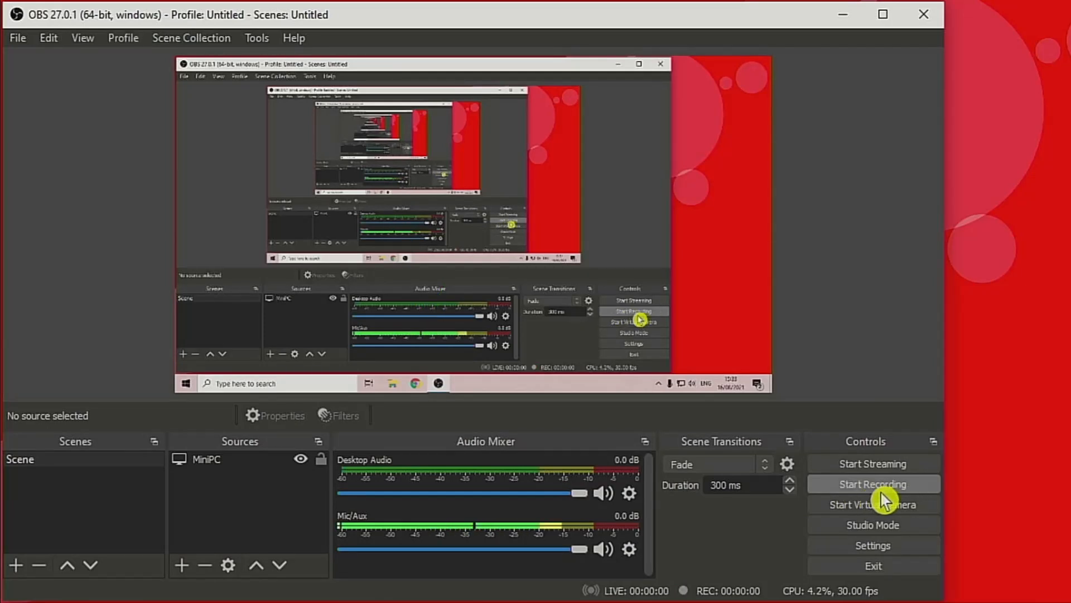
click(881, 491)
click(844, 17)
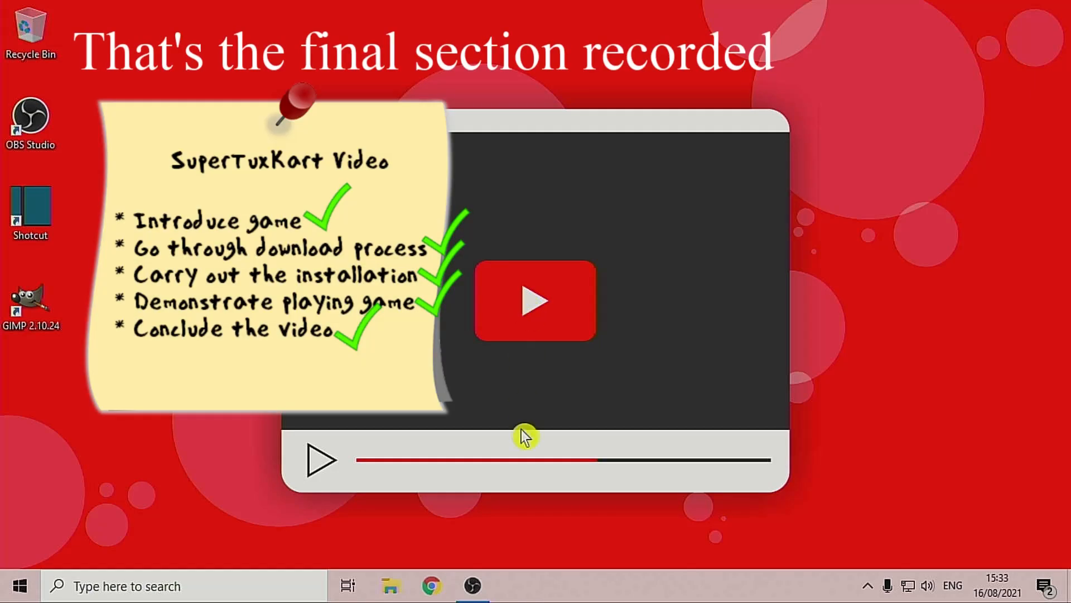
- Bring OBS Studio back up, stop the recording of the concluding section and close the program
click(474, 584)
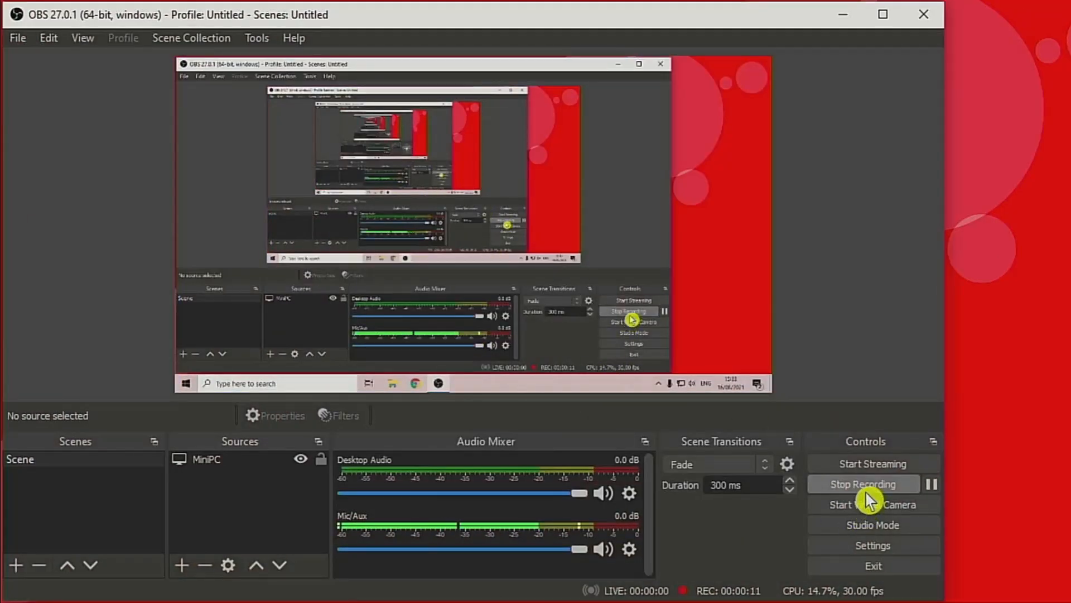
click(865, 490)
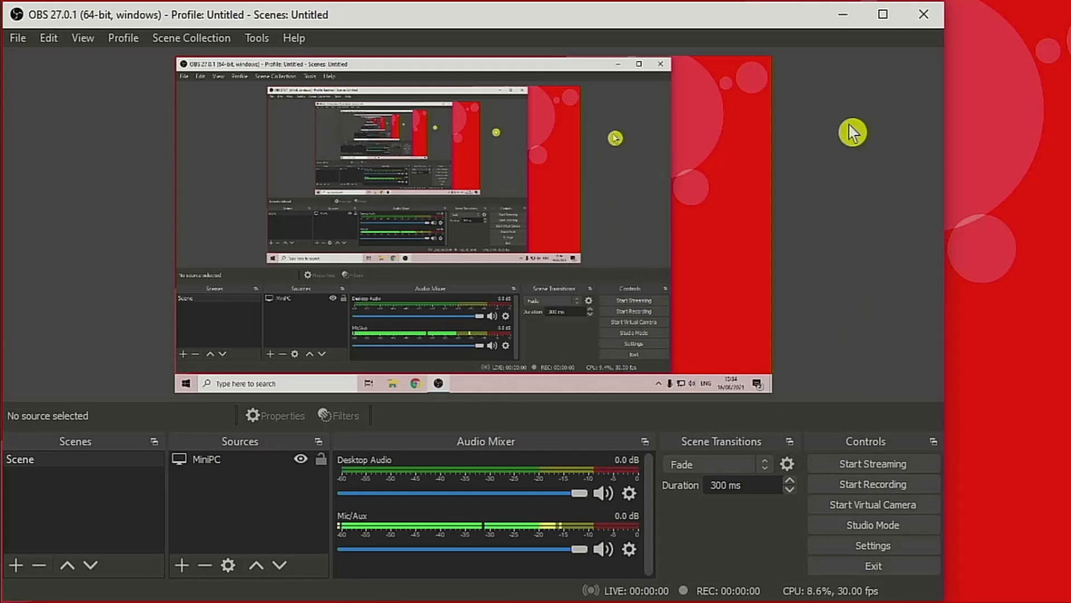
click(920, 20)
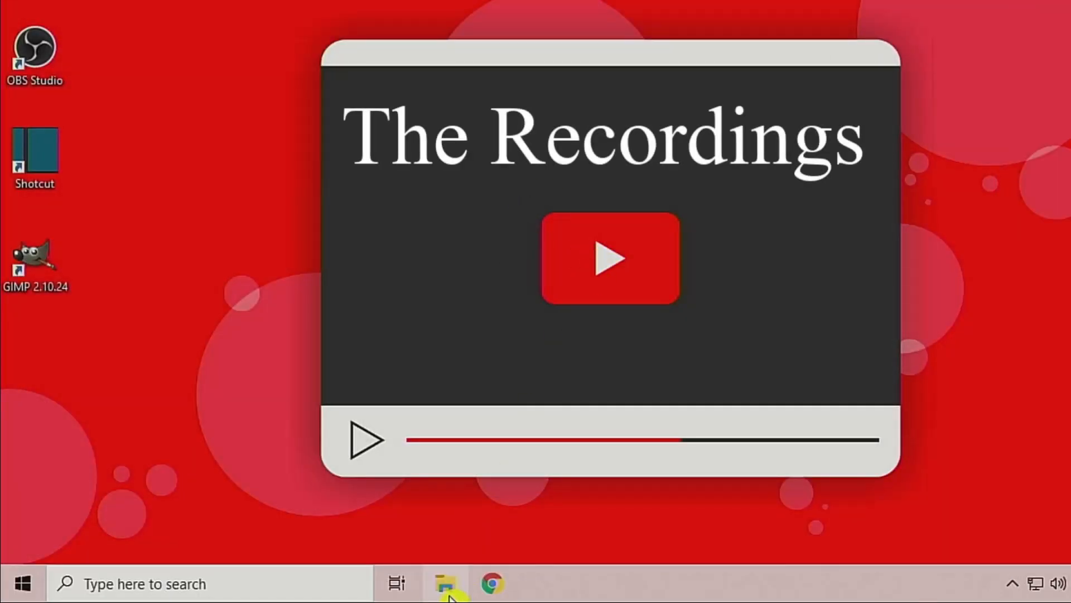
- Check the recorded files in the Videos folder in File Explorer and close the window
click(449, 596)
click(215, 252)
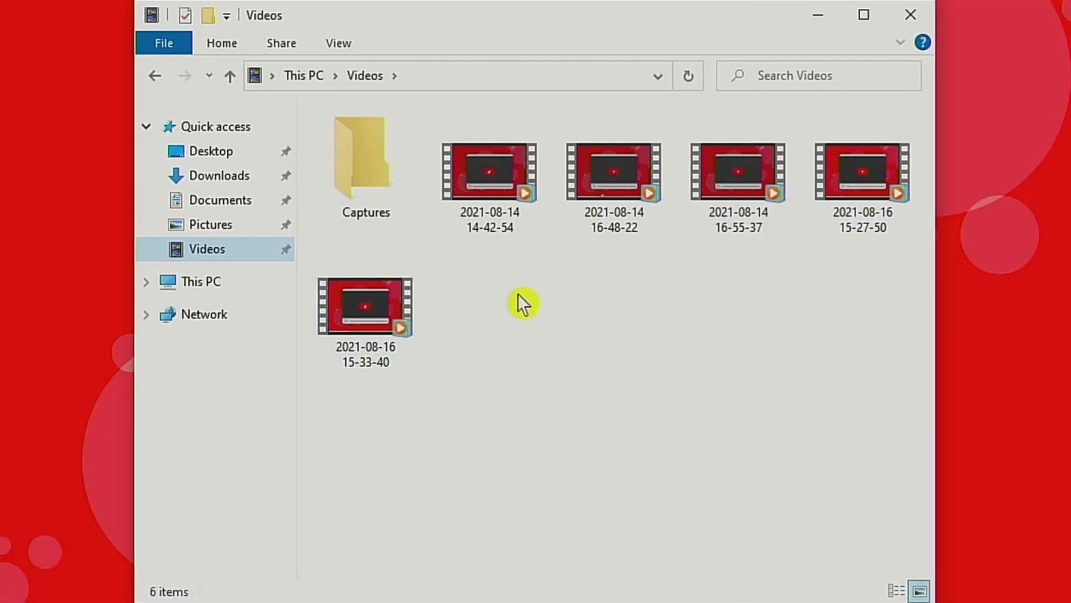
click(913, 23)
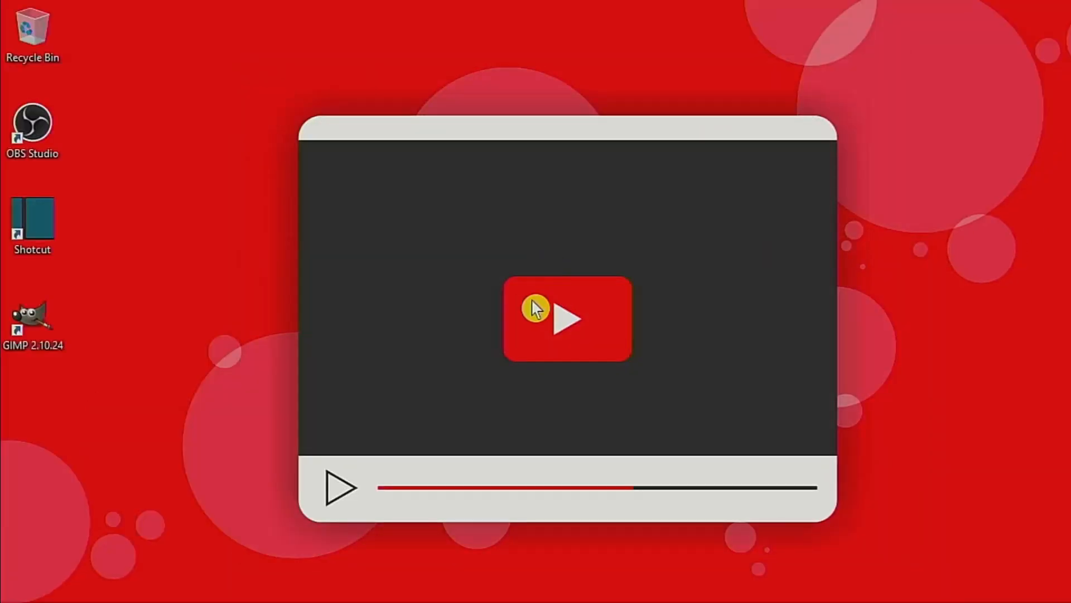
double_click(34, 239)
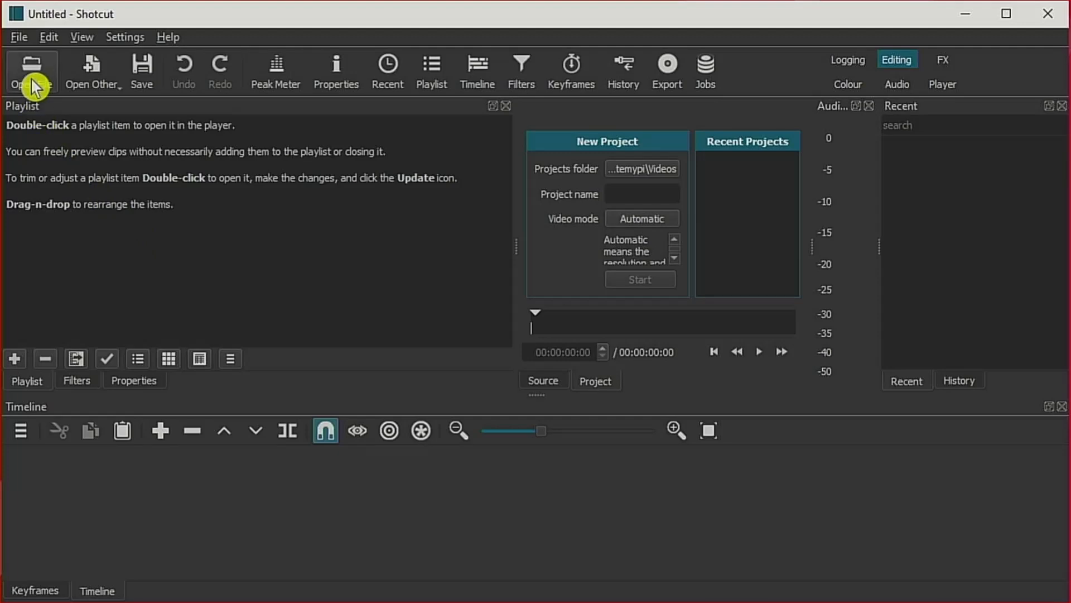
click(31, 79)
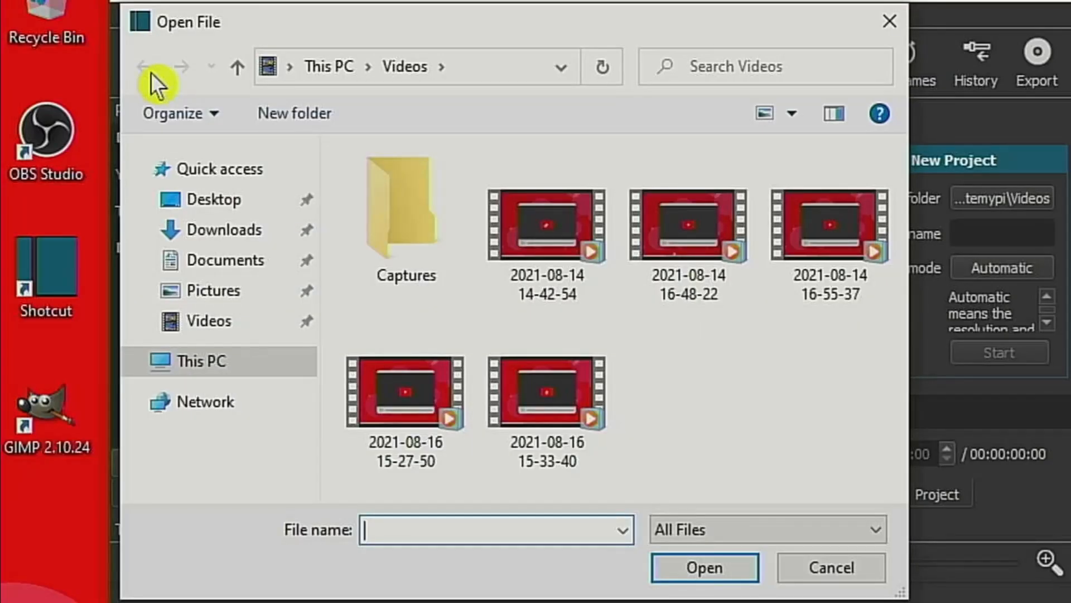
click(571, 269)
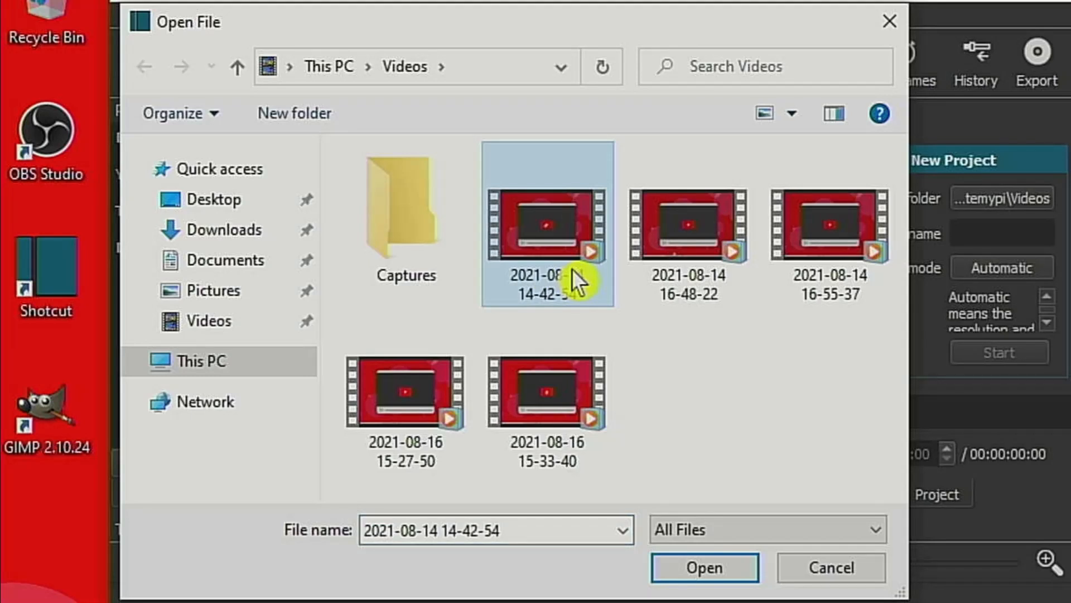
shift+click(548, 409)
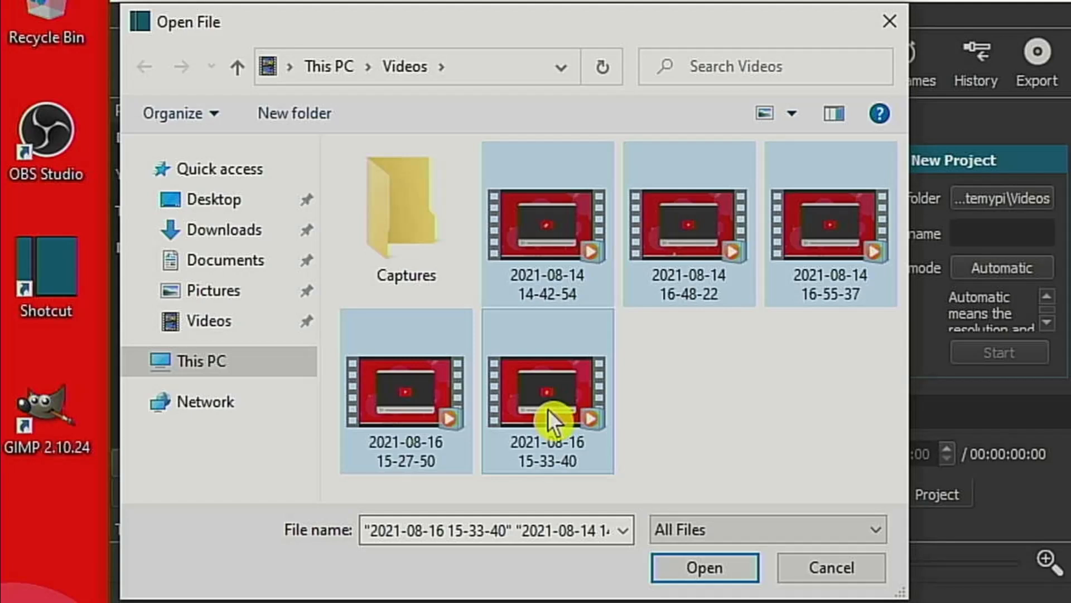
click(708, 568)
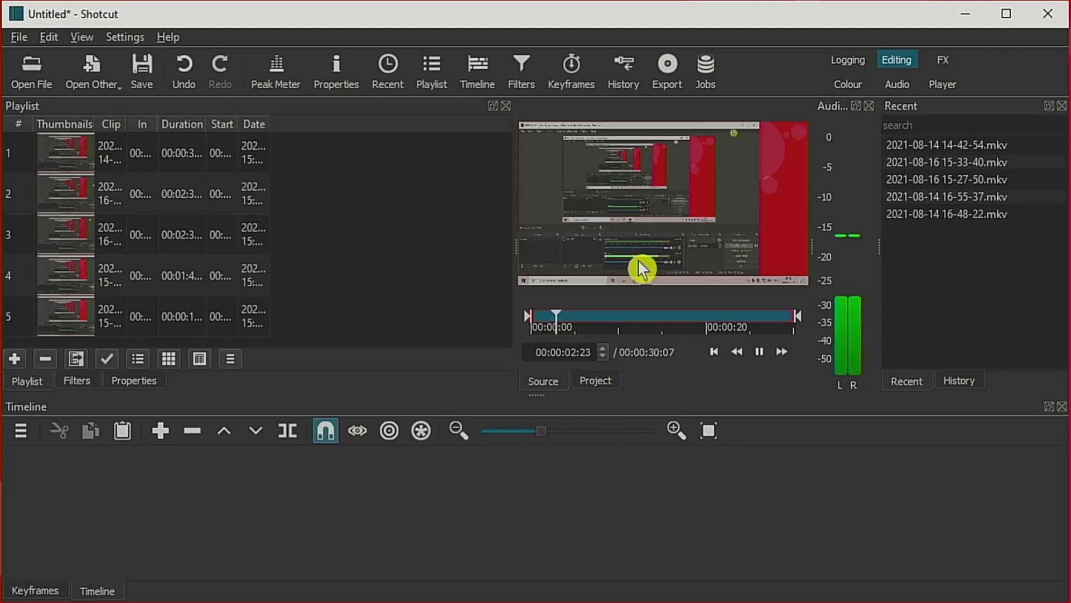
click(759, 351)
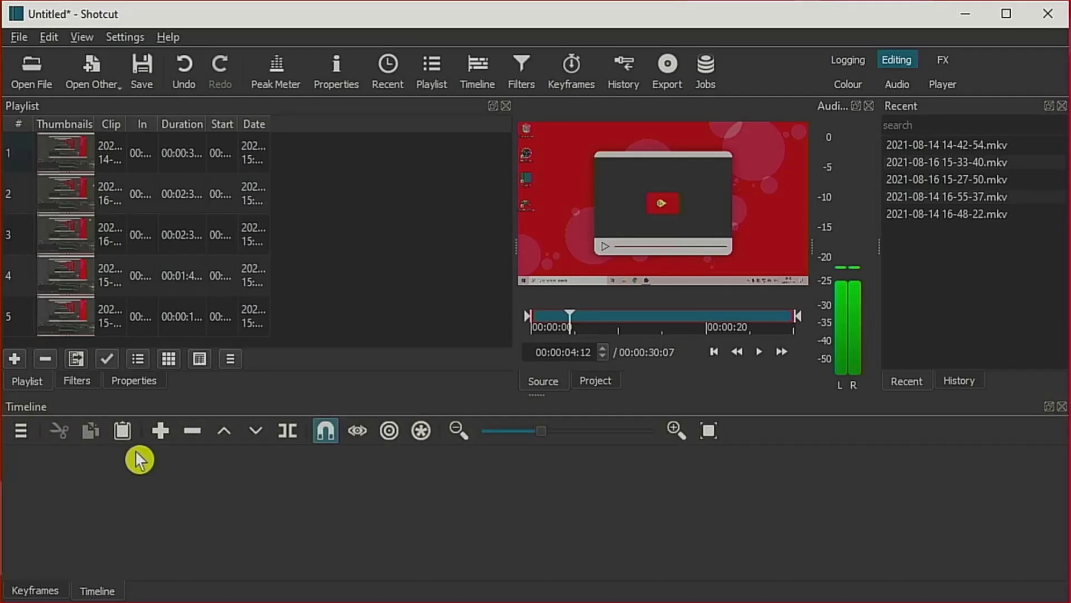
click(94, 168)
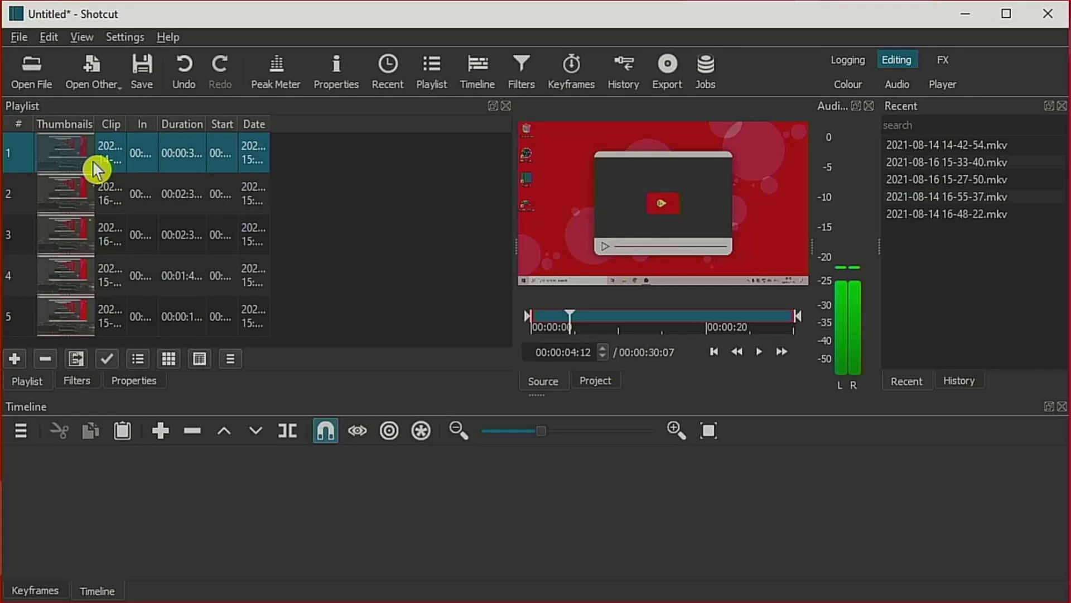
drag(95, 167, 163, 503)
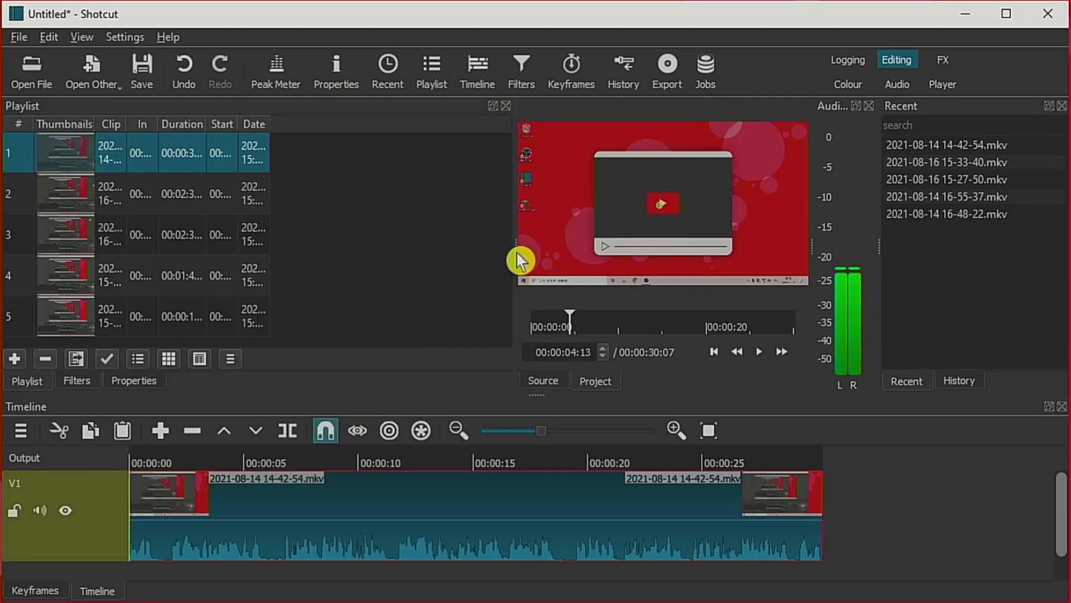
- Enlarge the preview area by narrowing the Playlist, closing Recent and History, and narrowing the Audio Peak Meter
drag(516, 243, 340, 255)
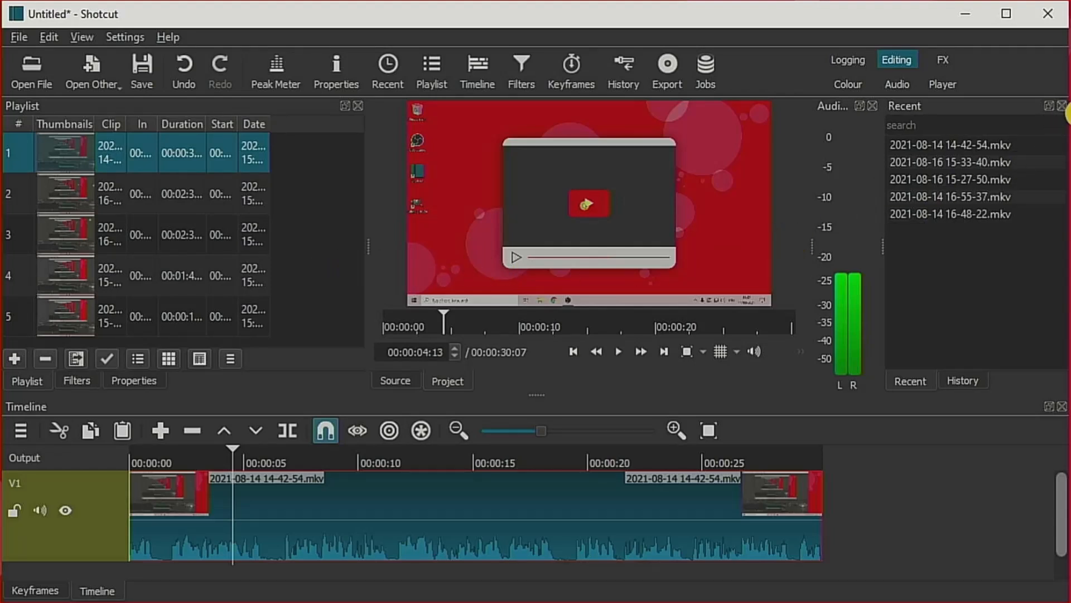
click(1063, 106)
click(1062, 106)
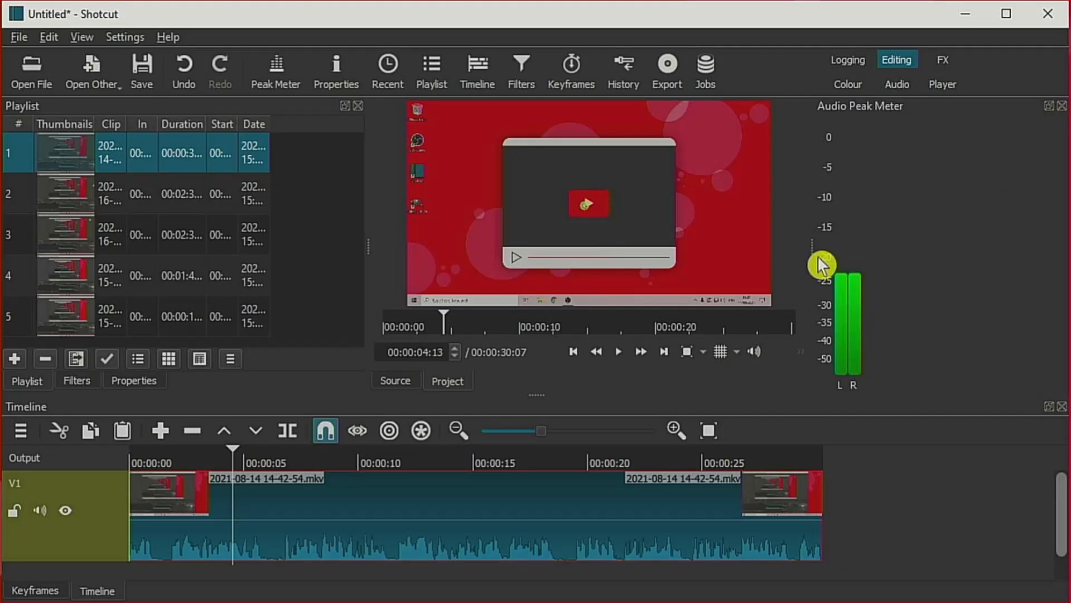
drag(821, 246, 963, 245)
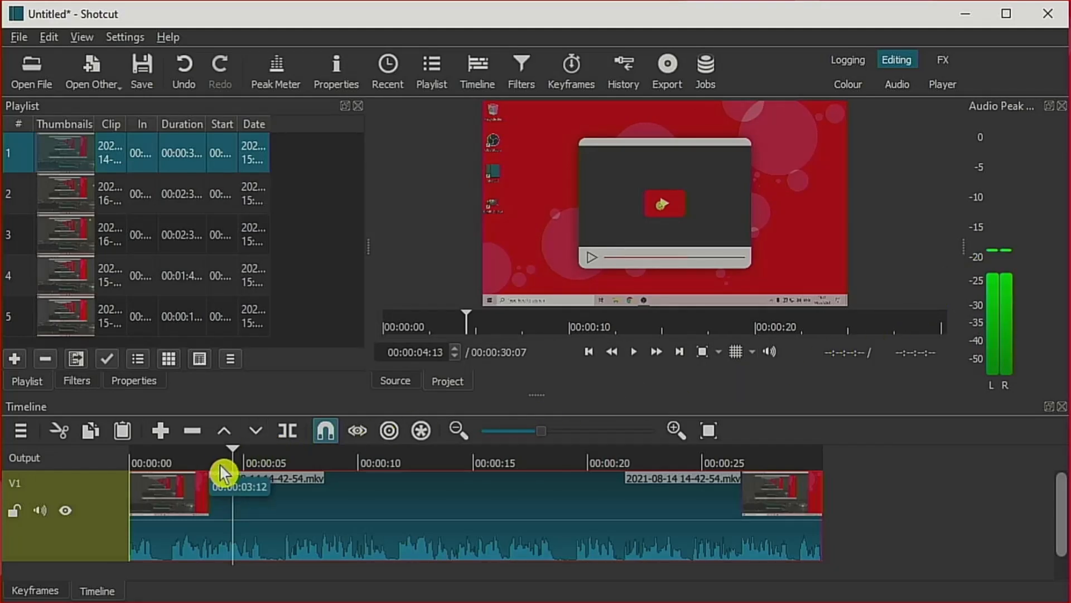
drag(241, 466, 133, 477)
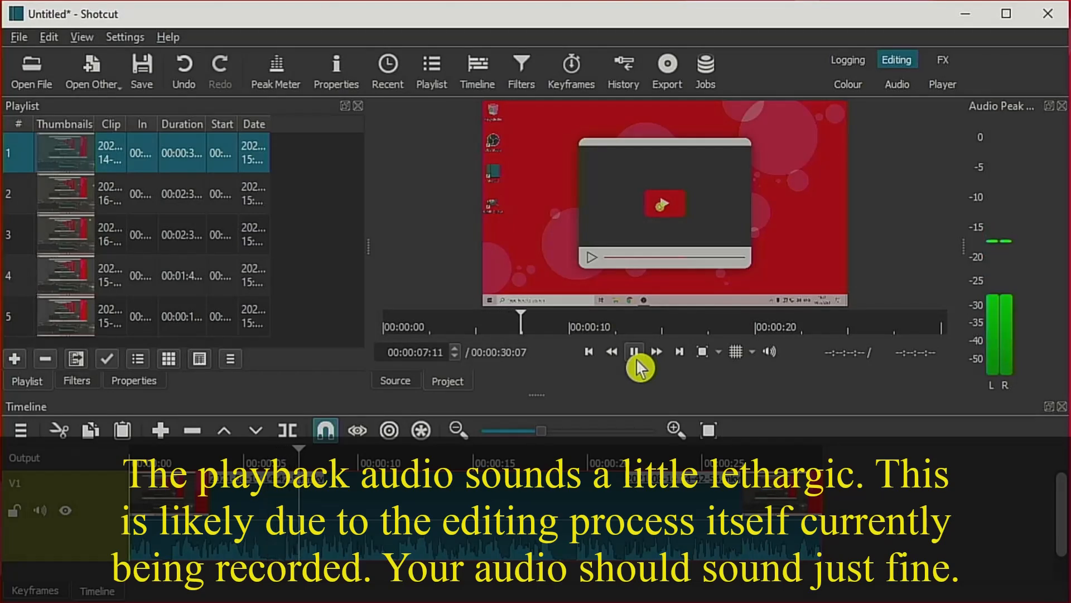
click(634, 354)
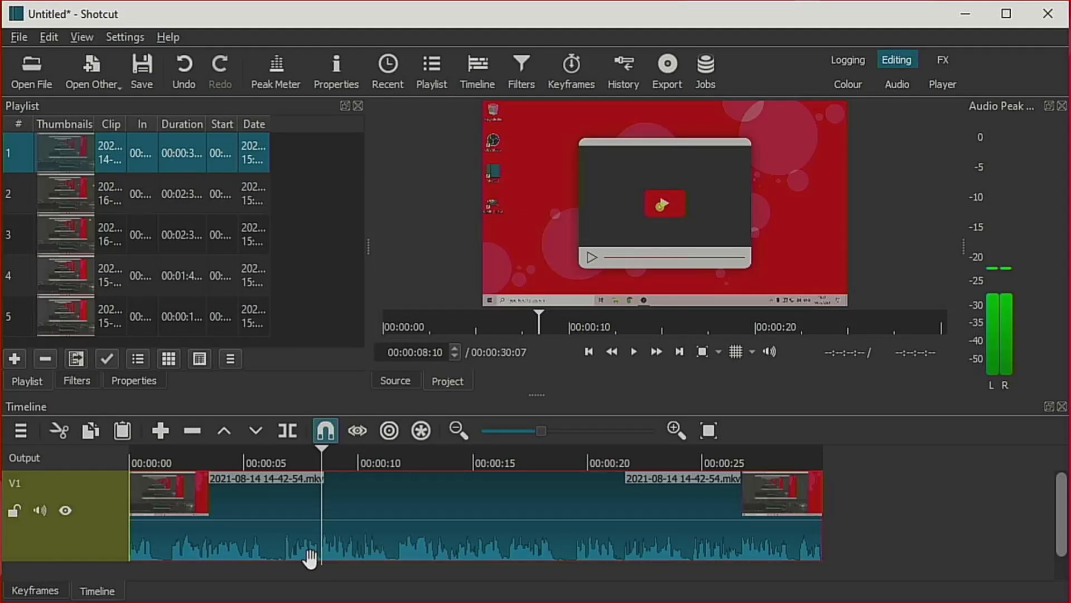
click(280, 465)
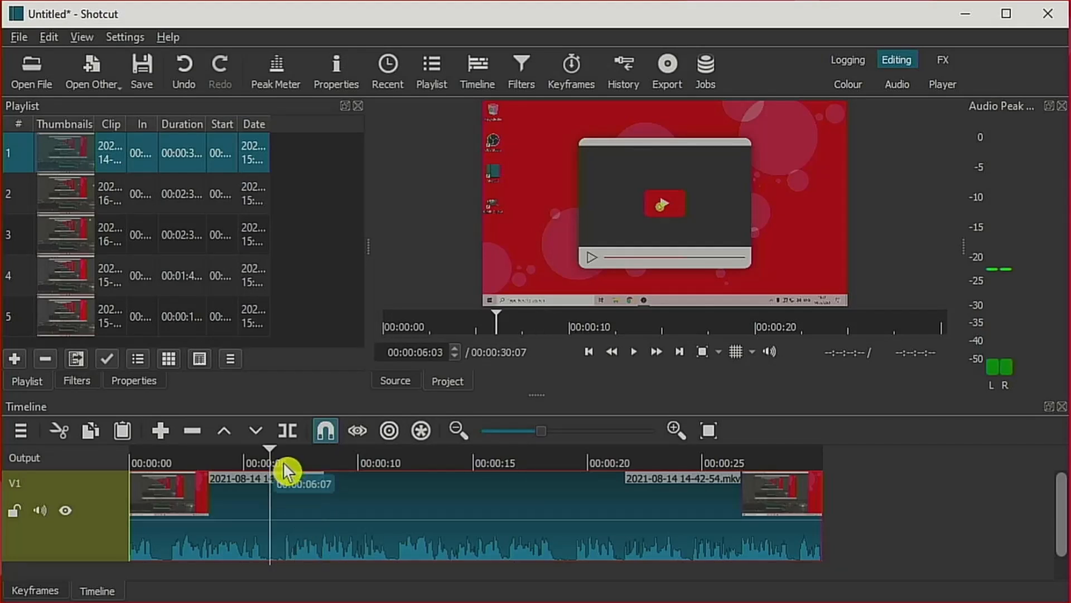
click(283, 463)
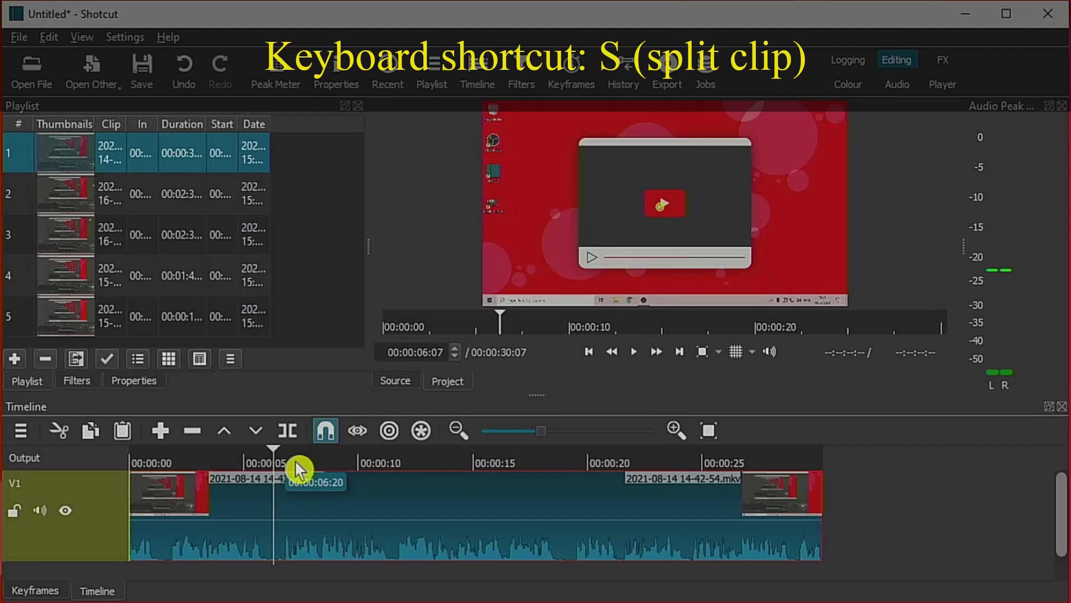
key(s)
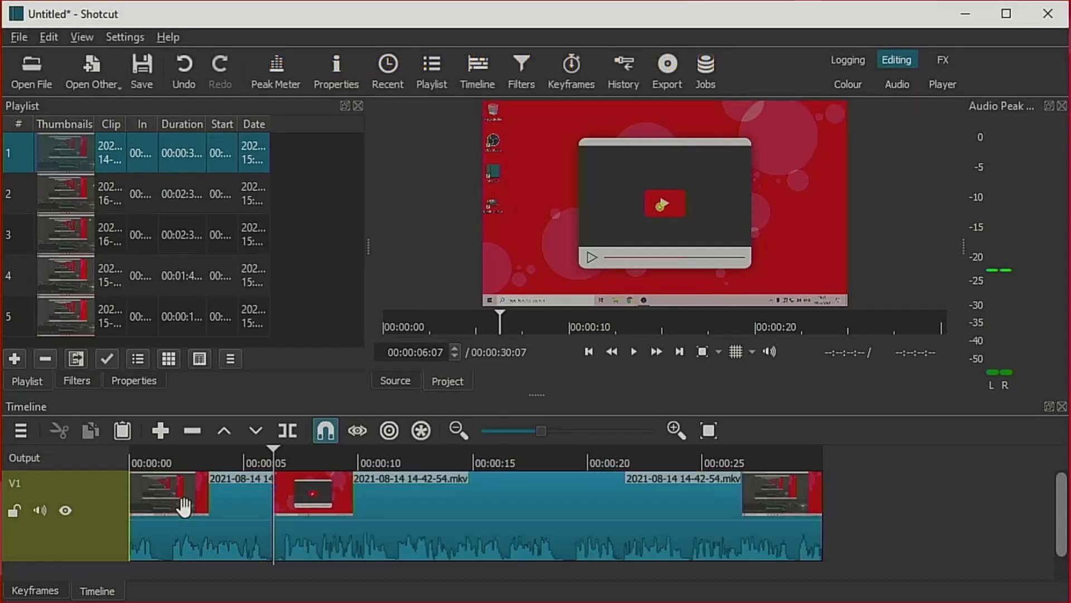
- Remove the segment before the split together with the gap it leaves on V1, and play the trimmed clip from the start
click(198, 521)
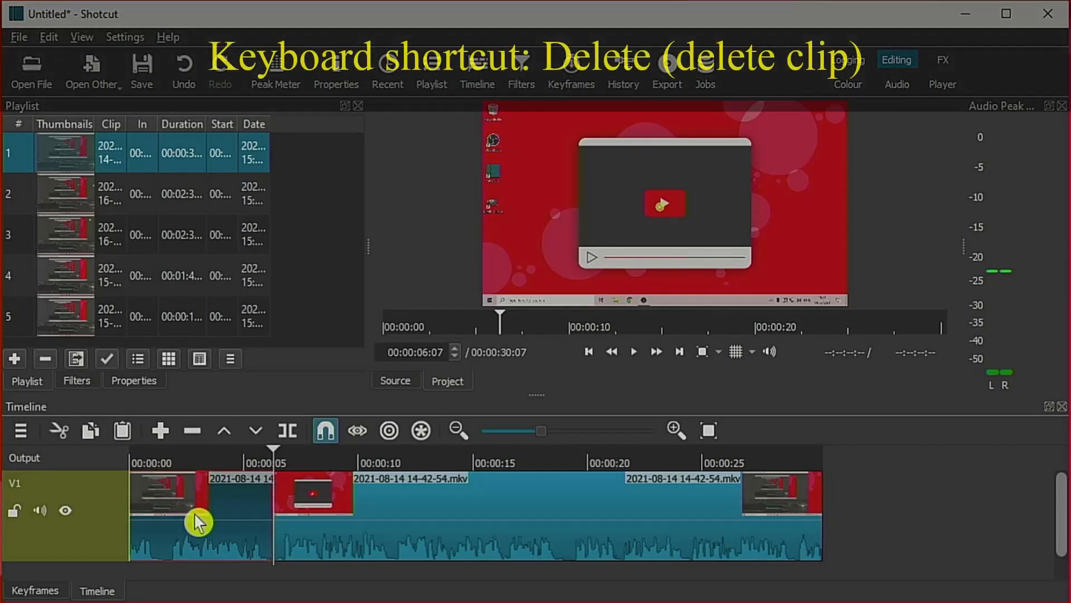
key(Delete)
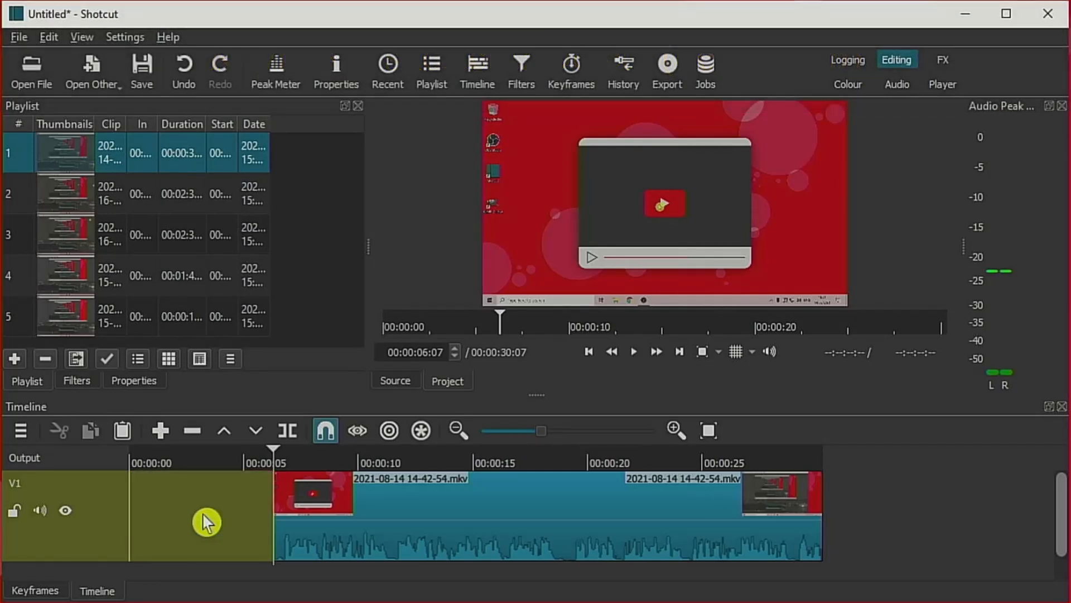
right_click(205, 522)
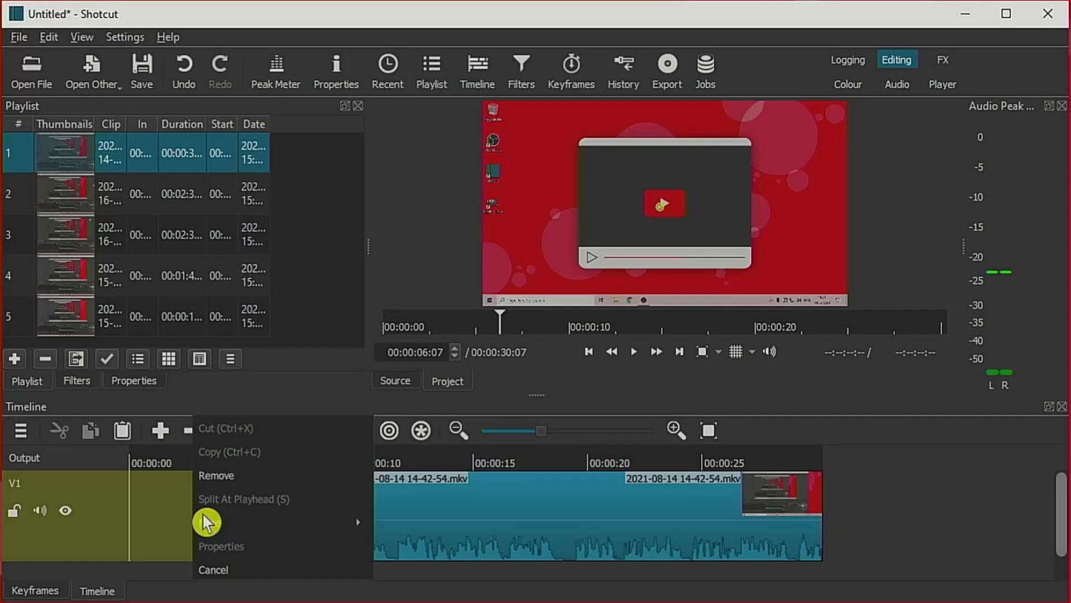
click(239, 481)
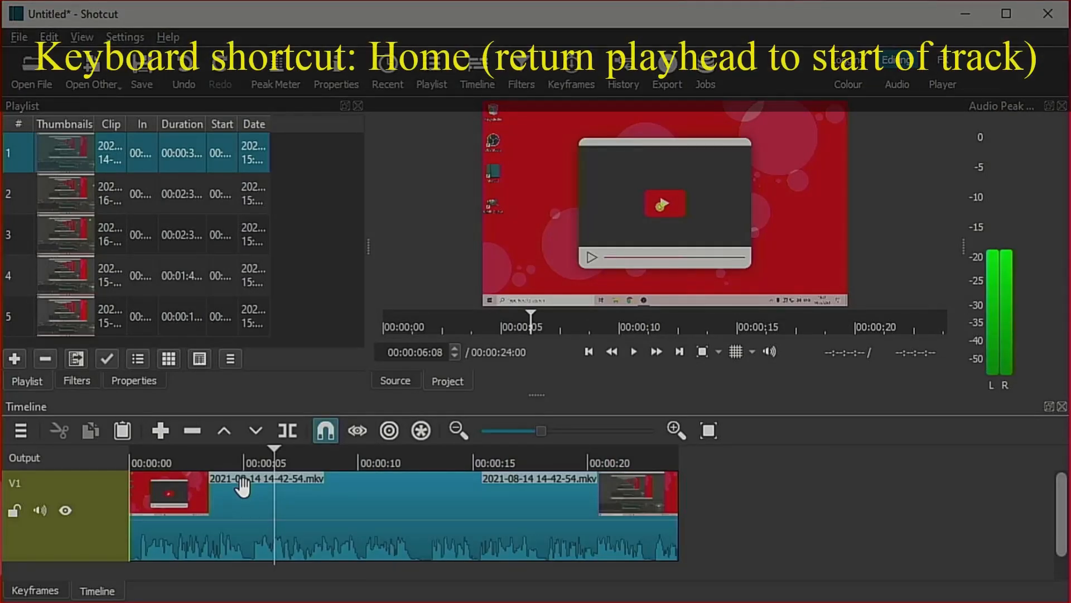
key(Home)
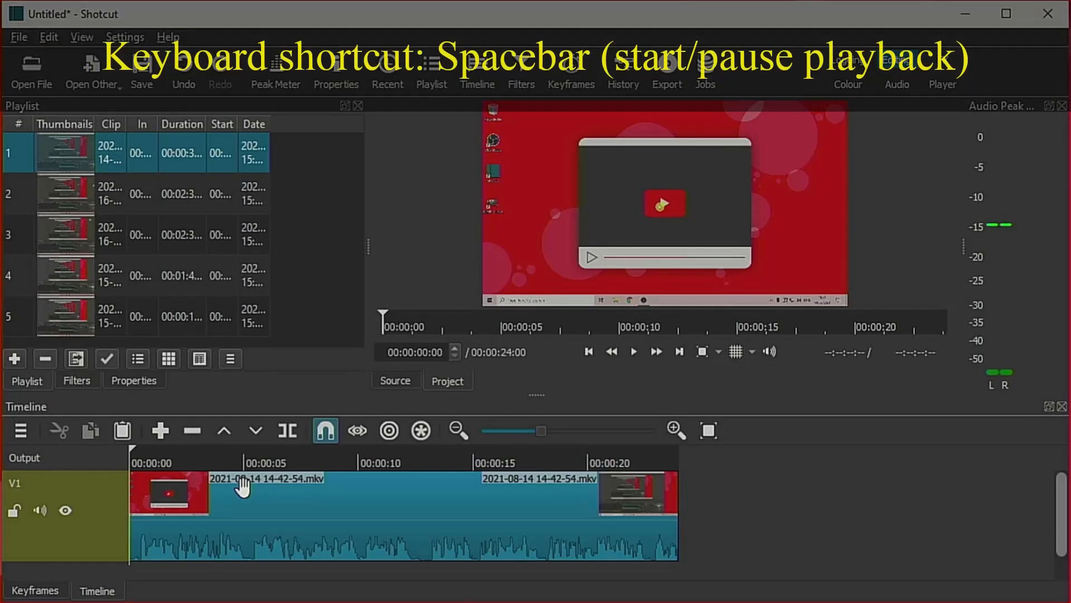
key(space)
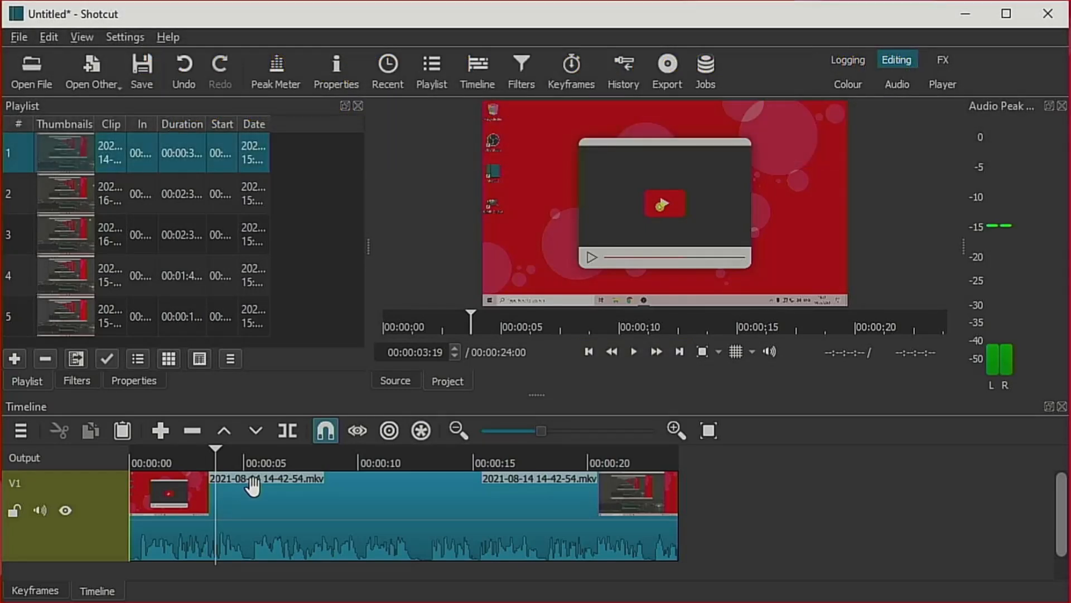
- Split the first clip at 00:00:12:21 and delete everything after that point
click(388, 467)
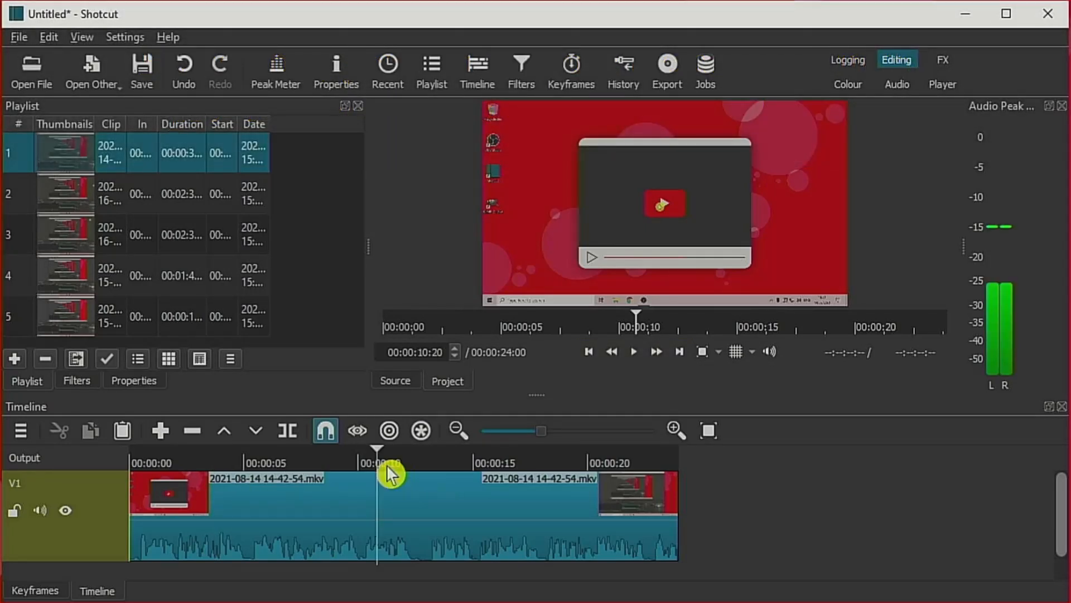
key(space)
key(space)
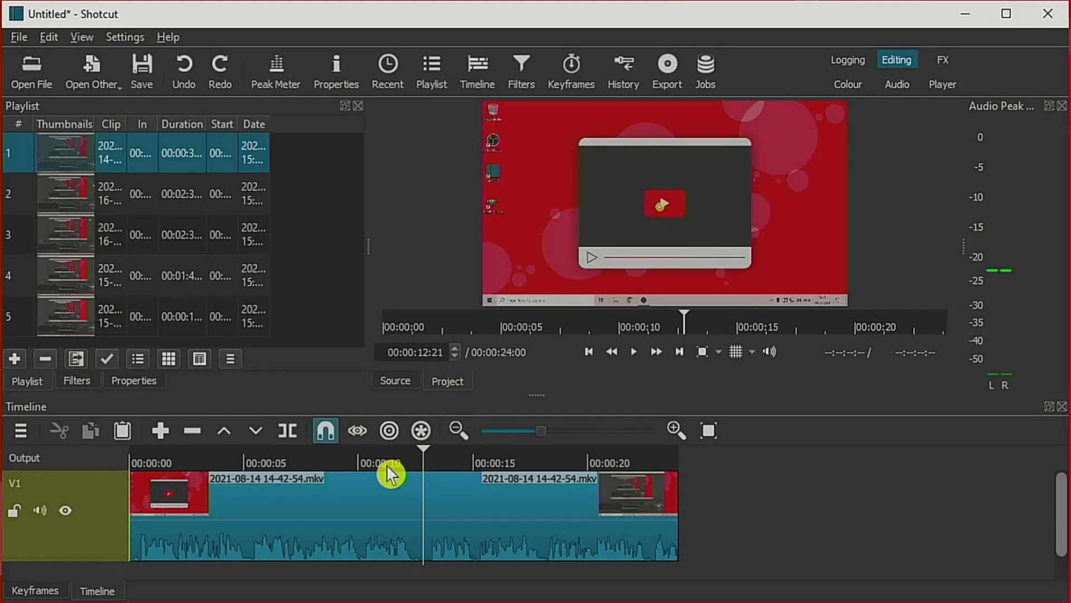
key(s)
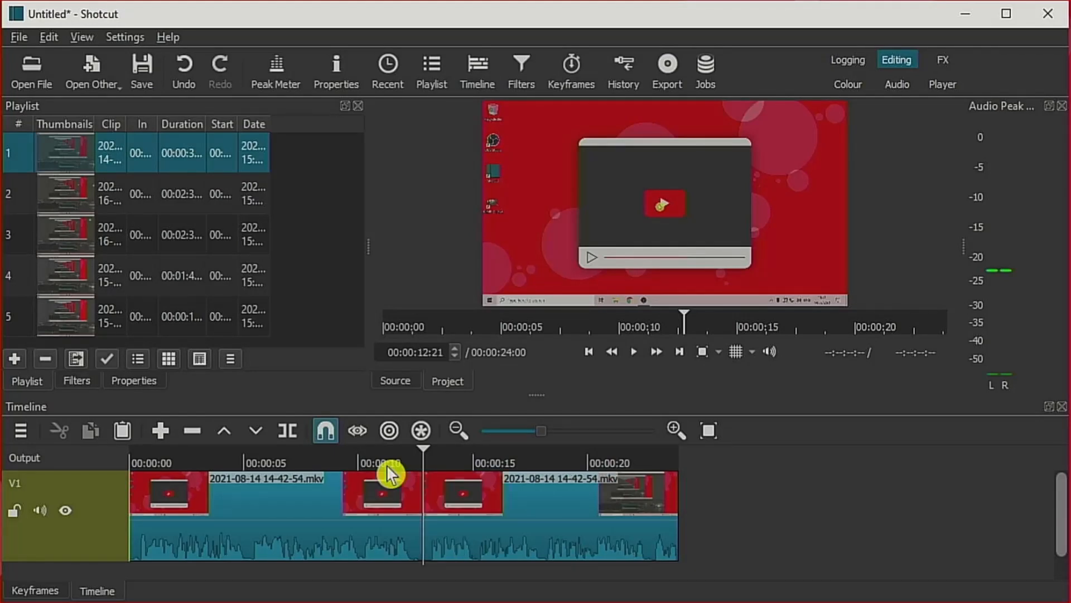
click(501, 505)
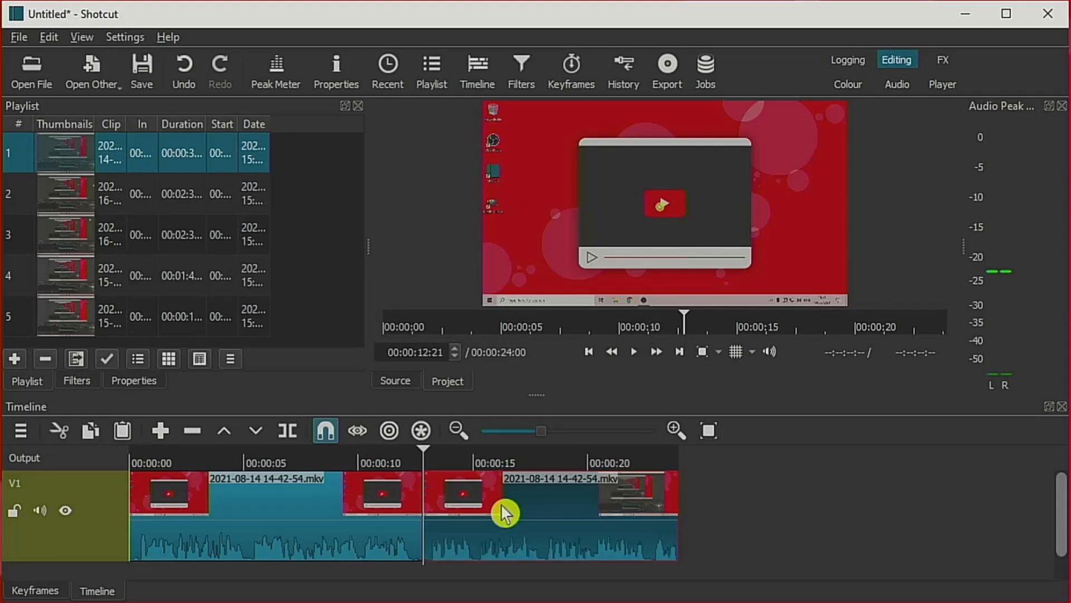
key(Delete)
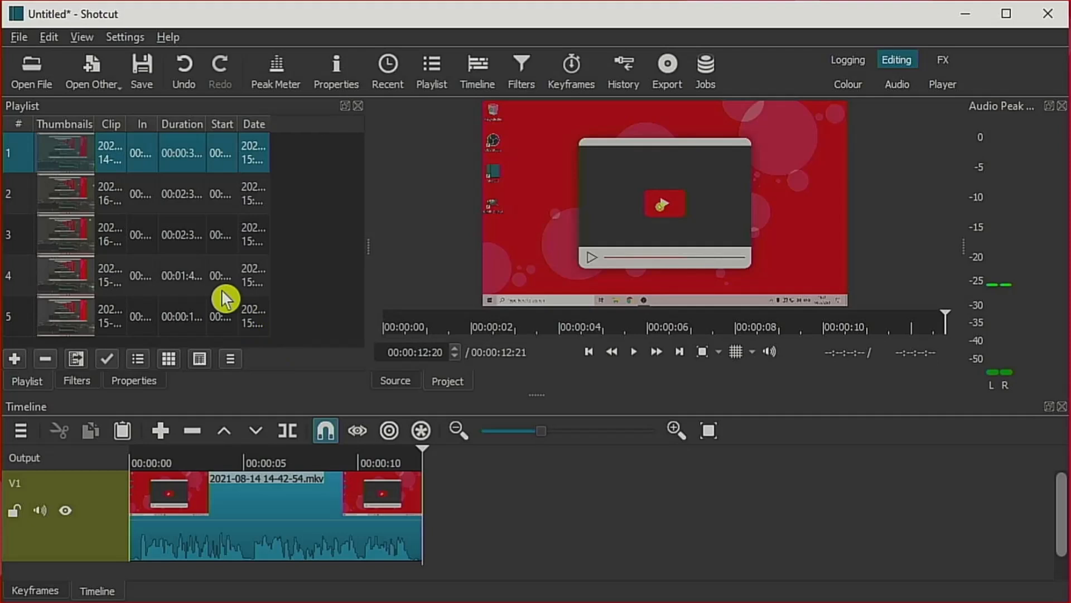
drag(165, 203, 438, 511)
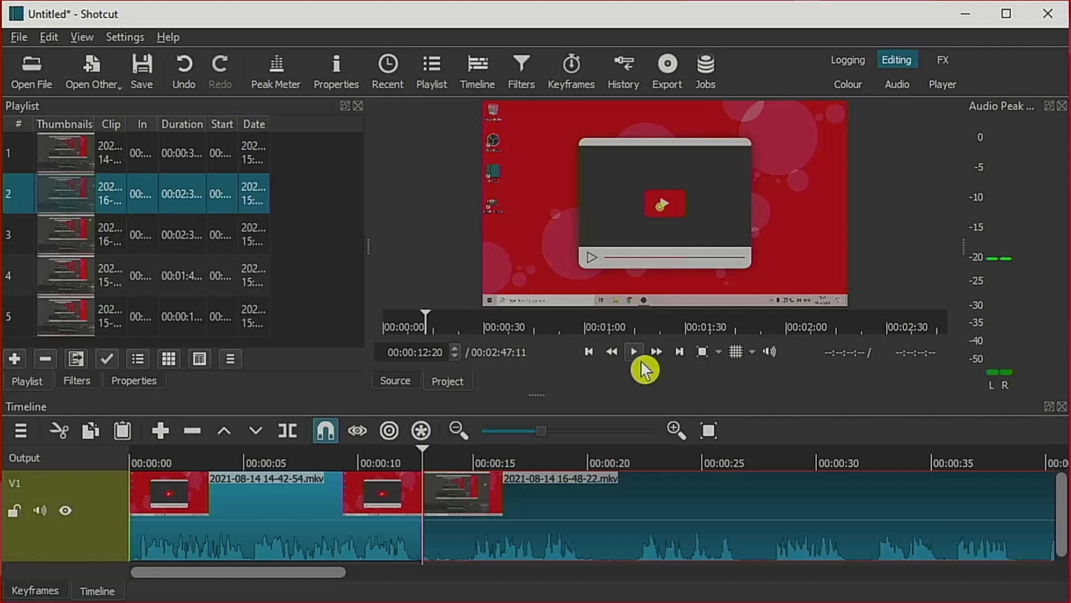
click(635, 352)
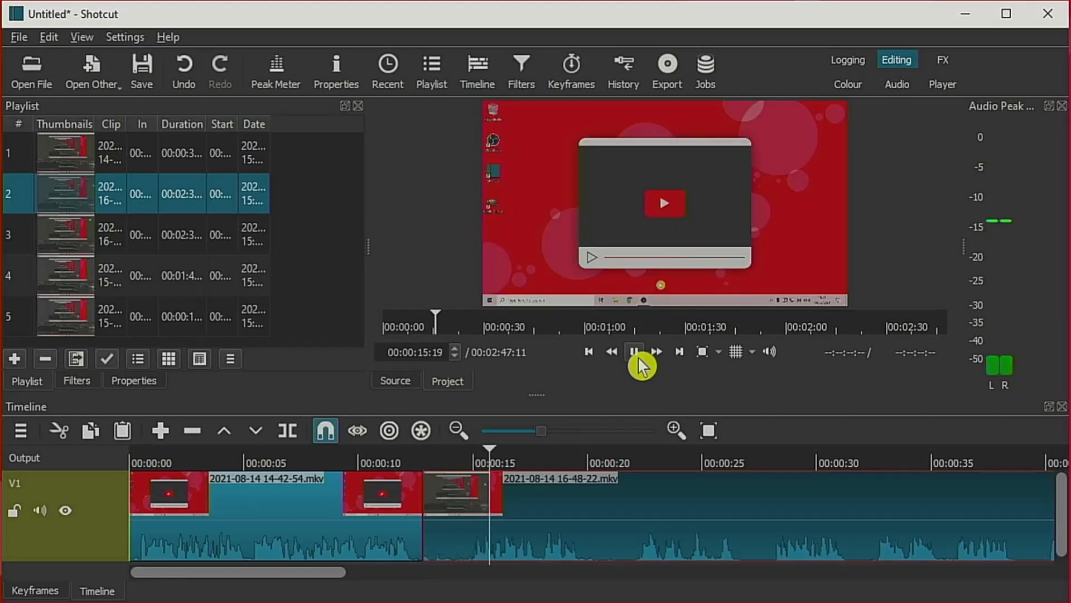
click(640, 361)
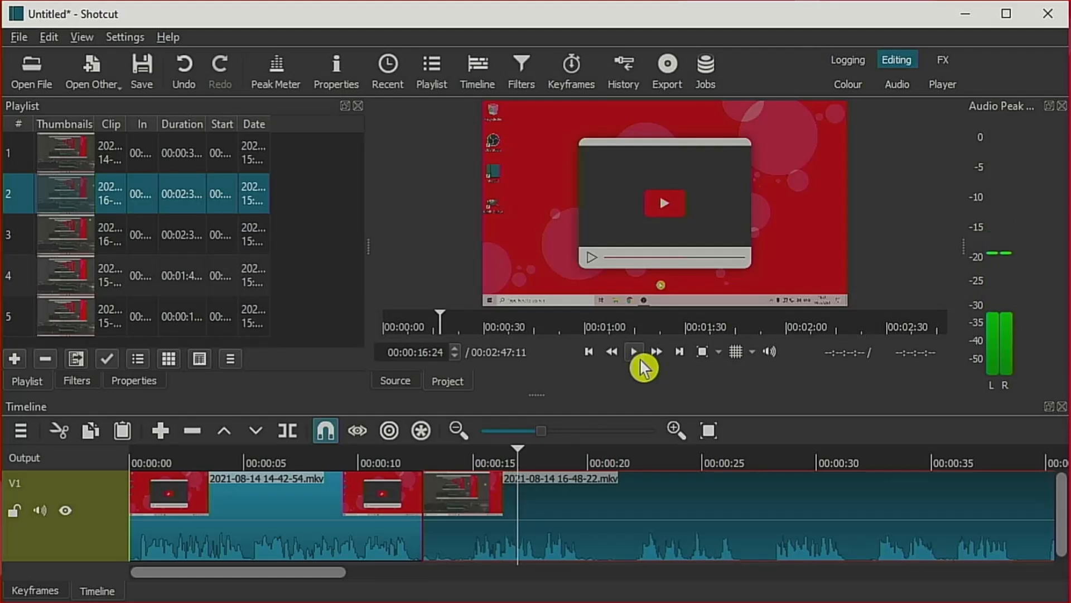
click(468, 474)
key(s)
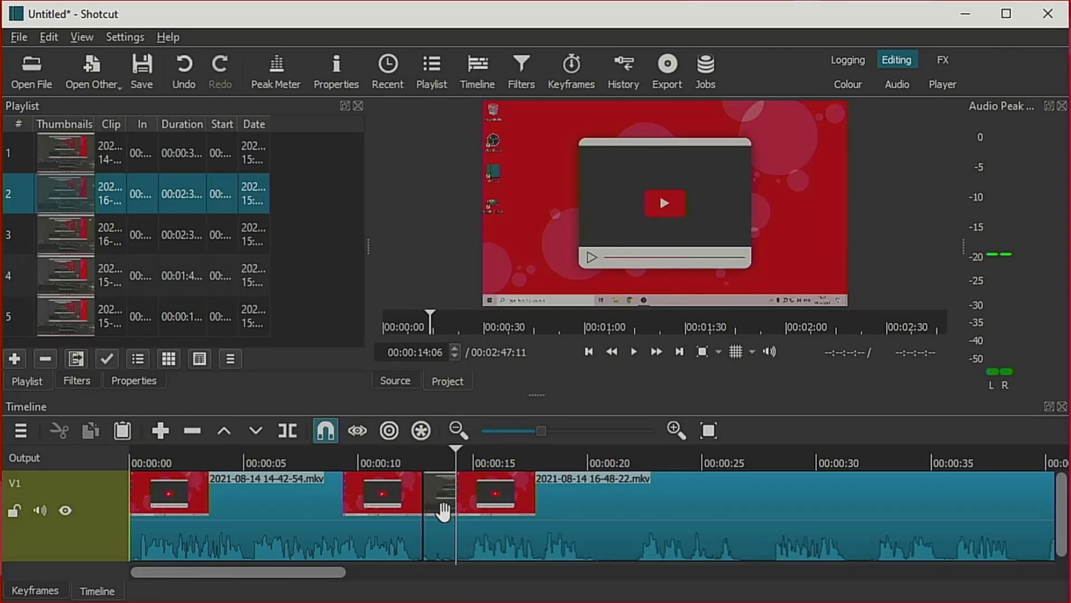
right_click(454, 525)
click(478, 474)
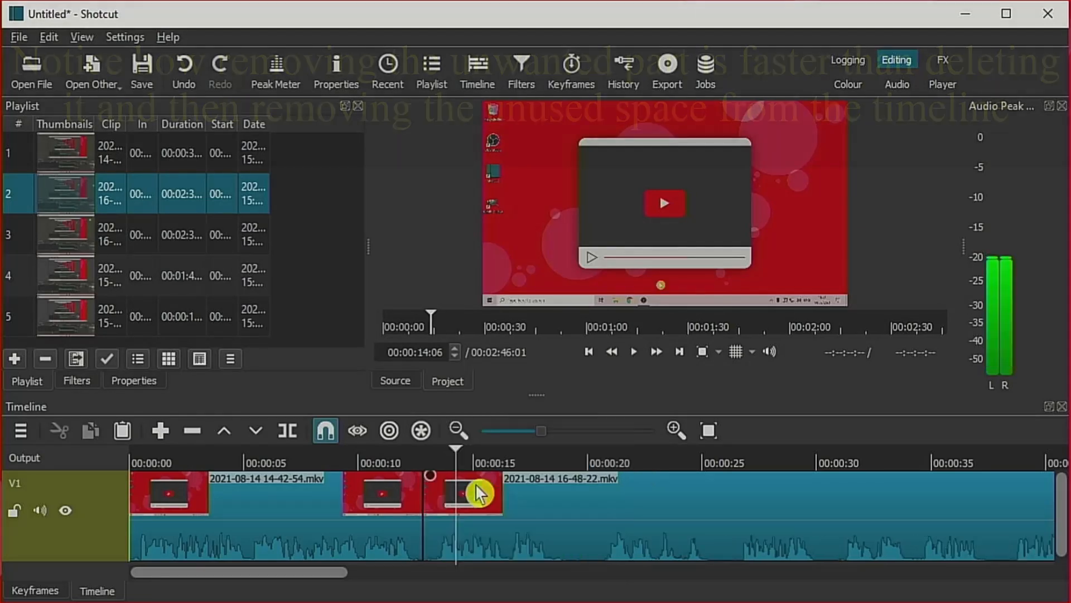
drag(269, 580, 1002, 591)
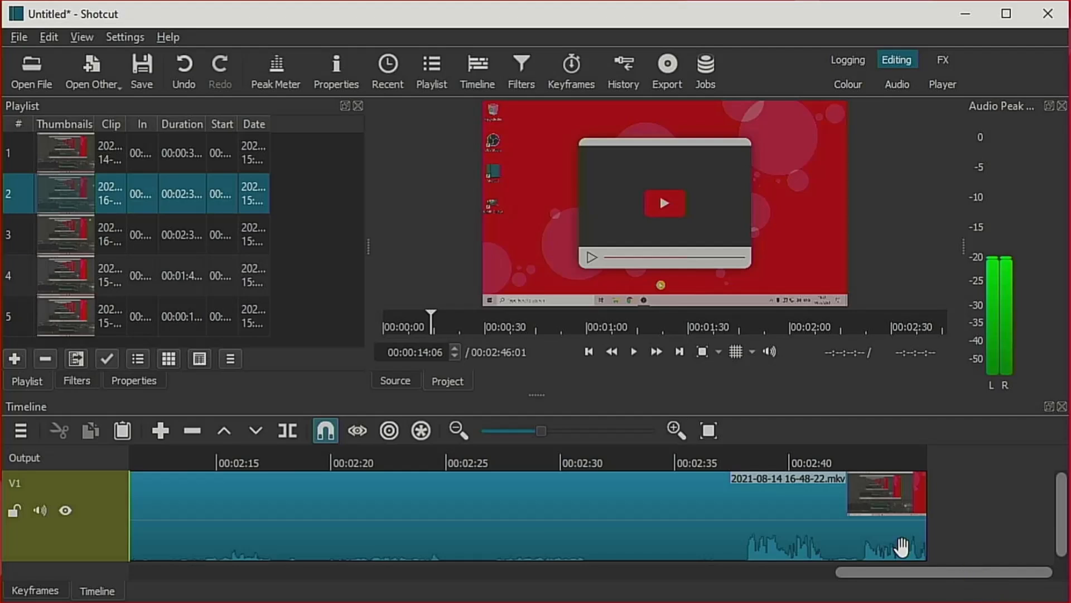
click(733, 463)
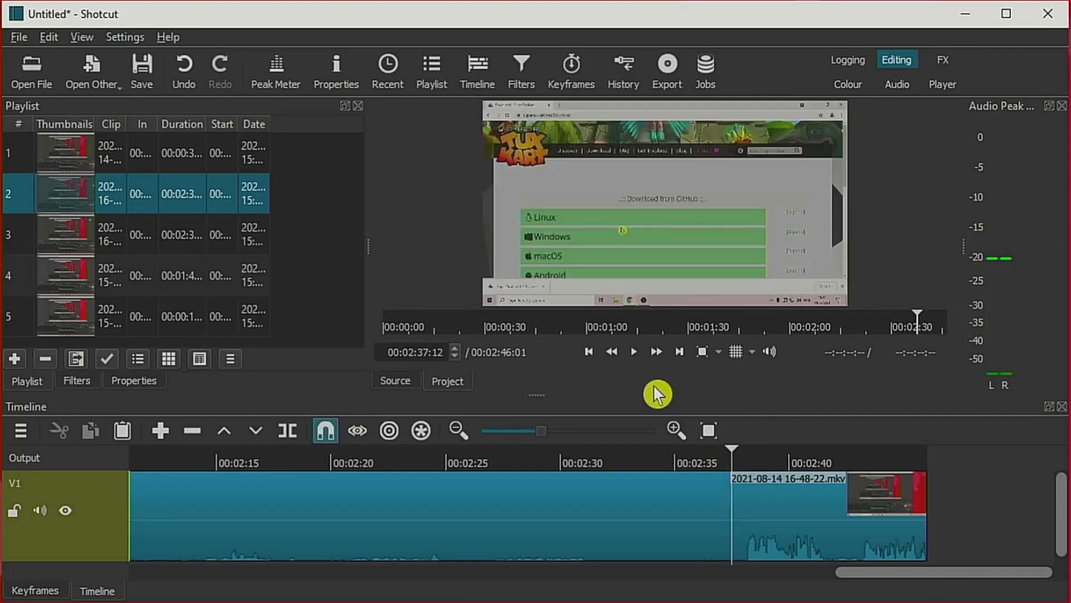
click(638, 358)
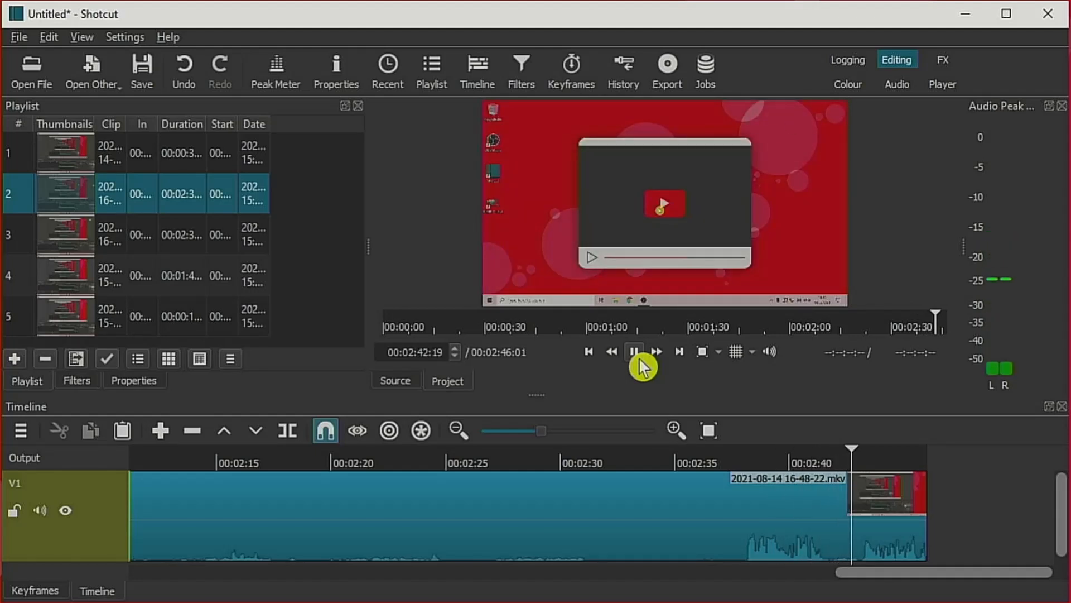
click(638, 357)
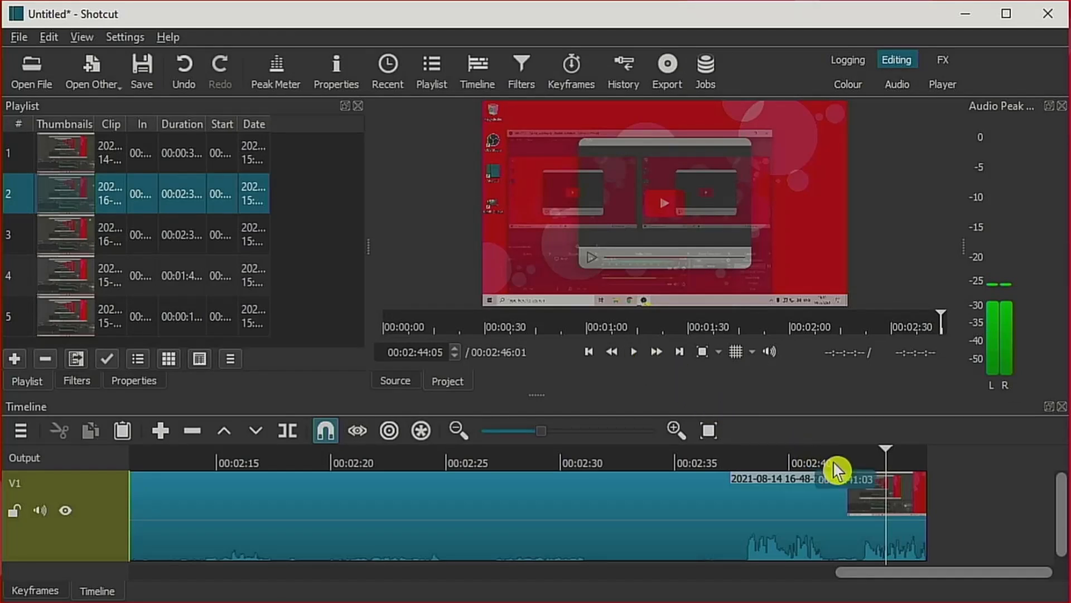
key(Up)
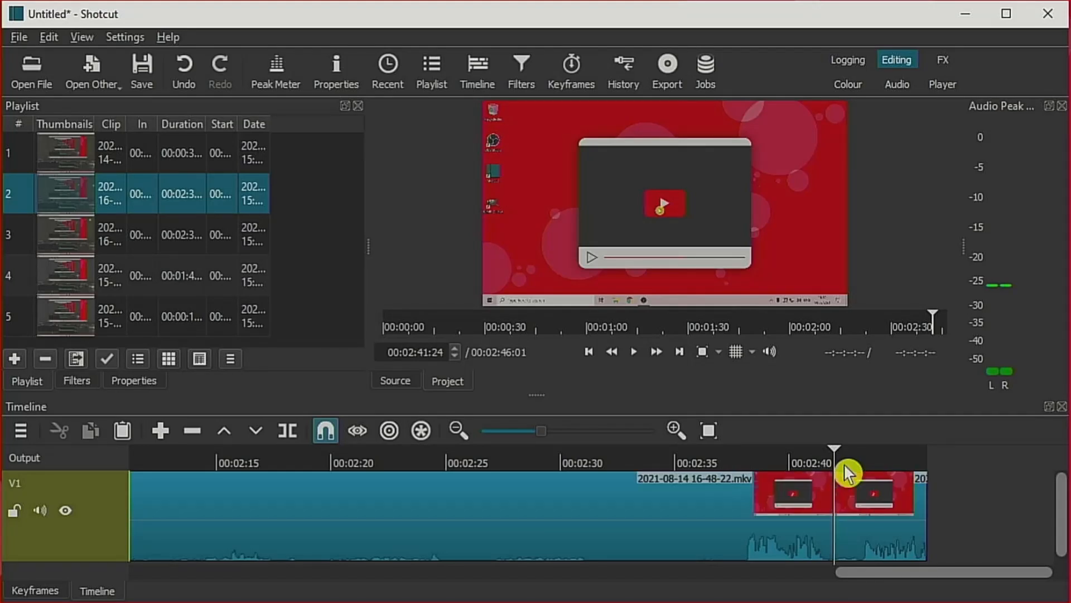
click(880, 512)
key(Delete)
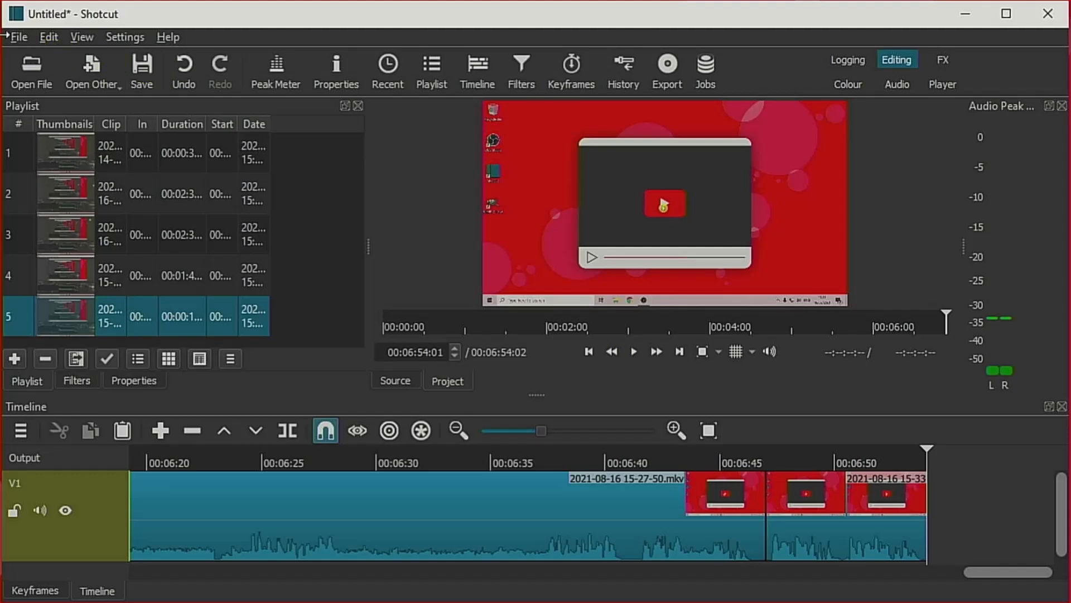
- Save the project as supertuxkart in MLT XML format in the Videos folder
click(19, 37)
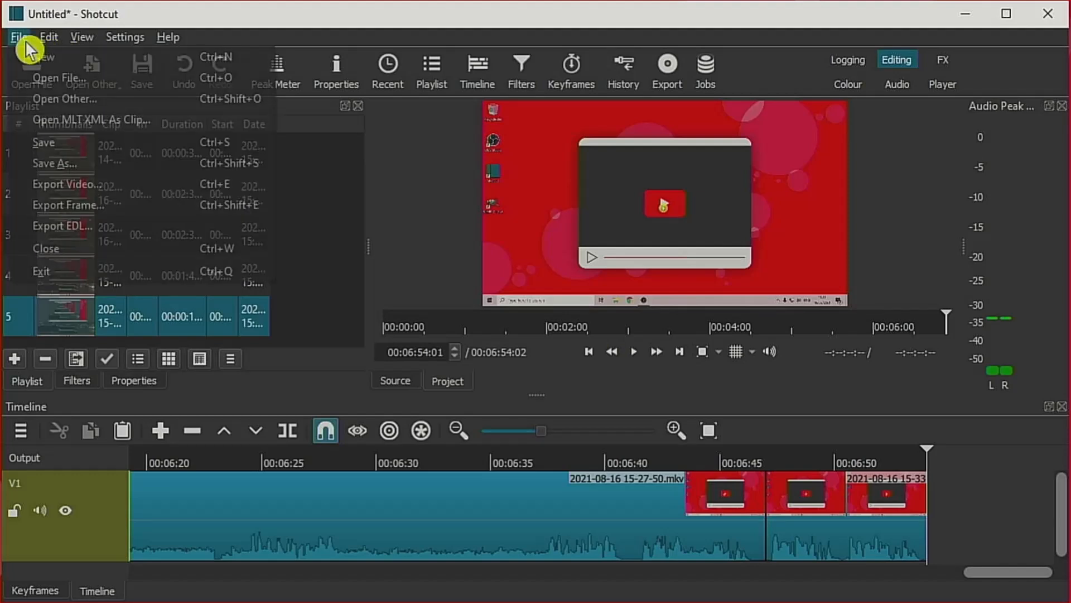
click(55, 168)
text(supertuxkart)
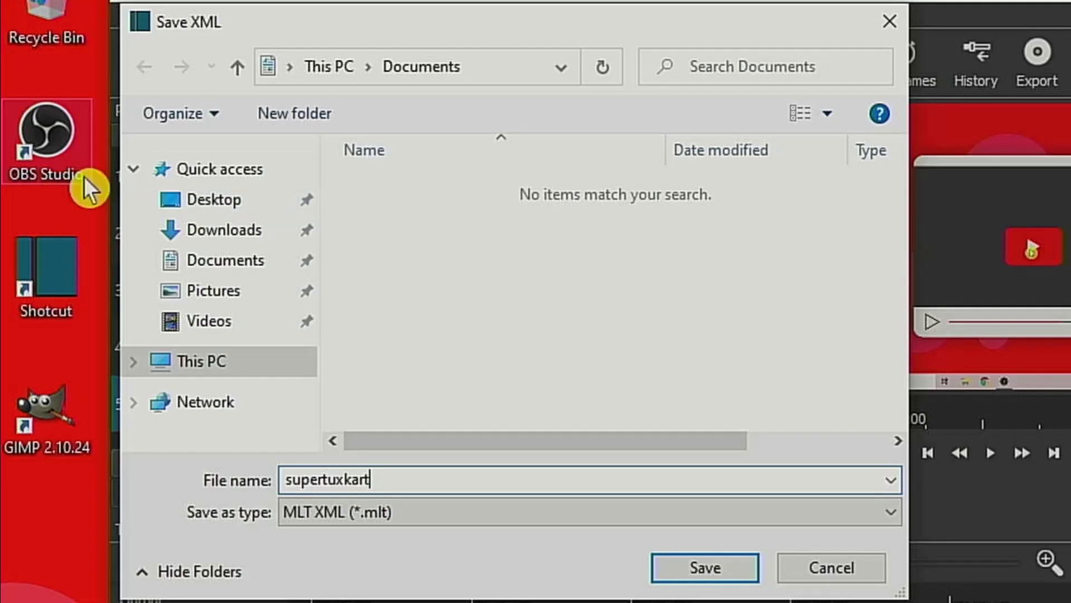
click(193, 334)
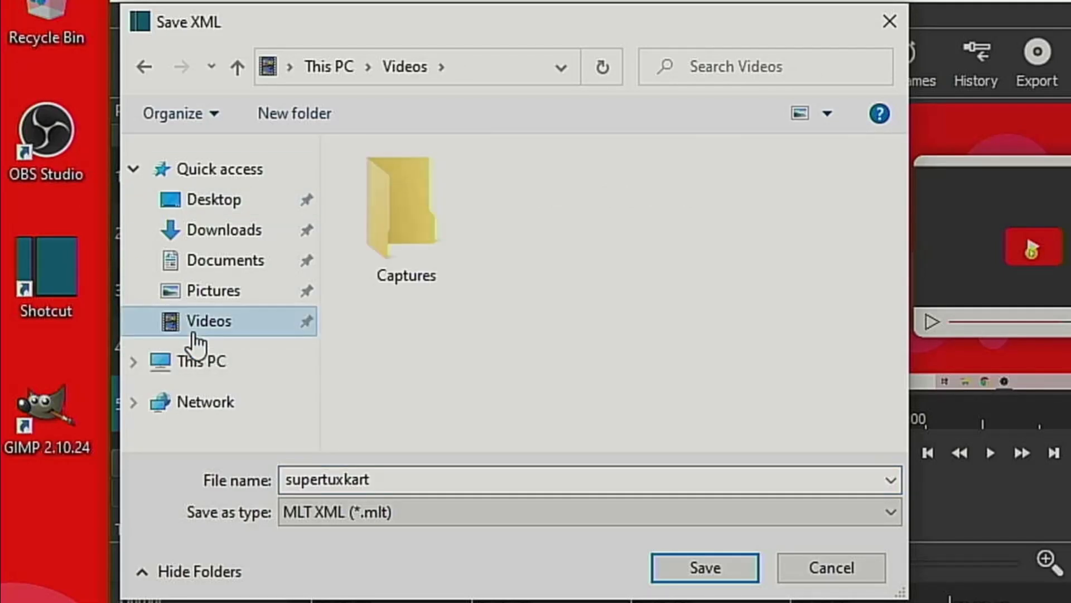
click(689, 570)
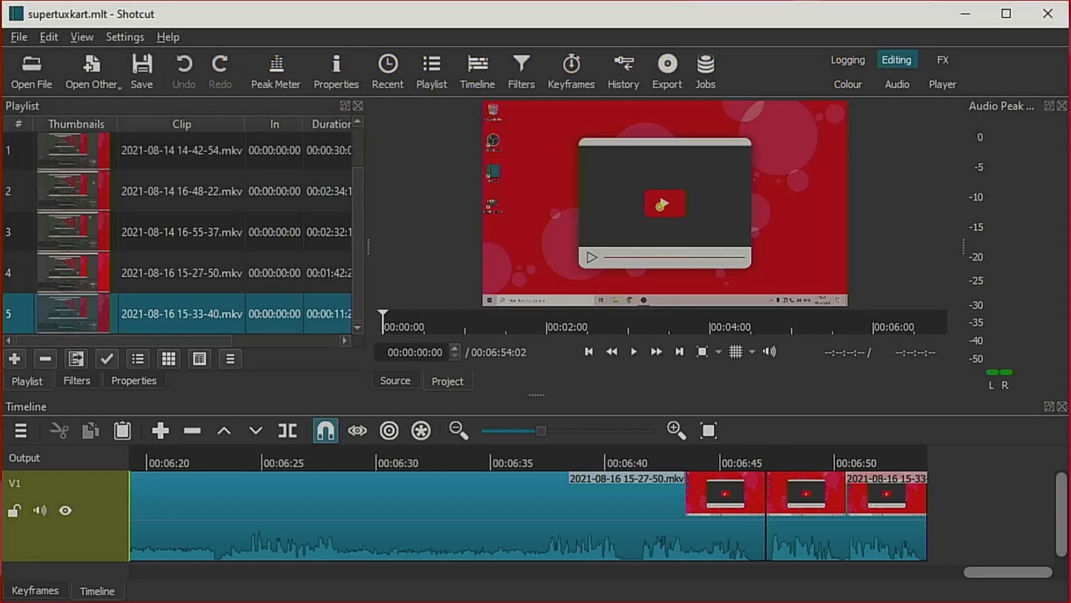
click(809, 480)
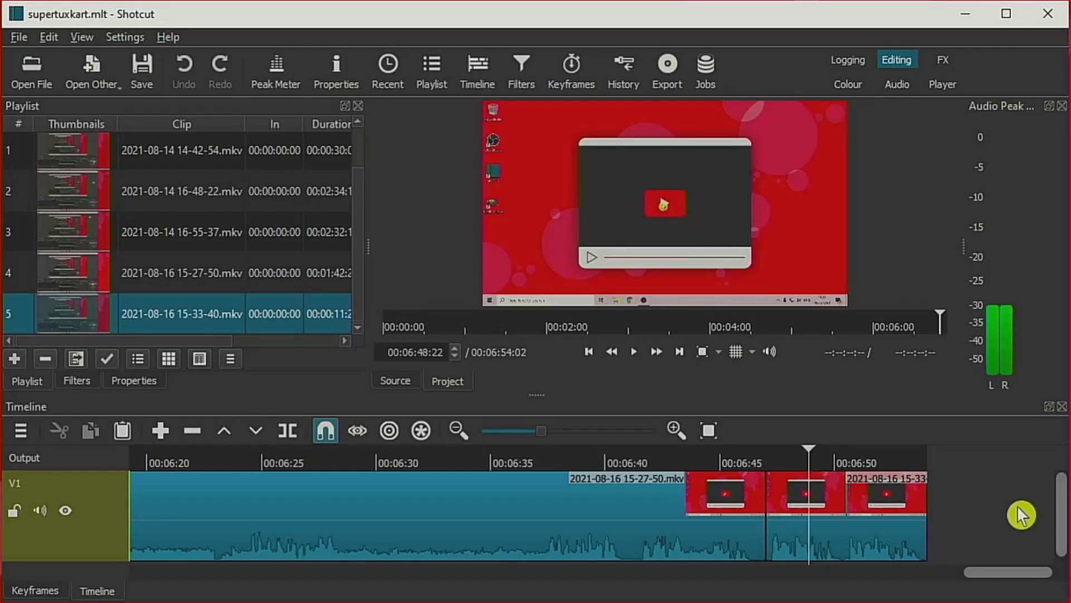
key(Home)
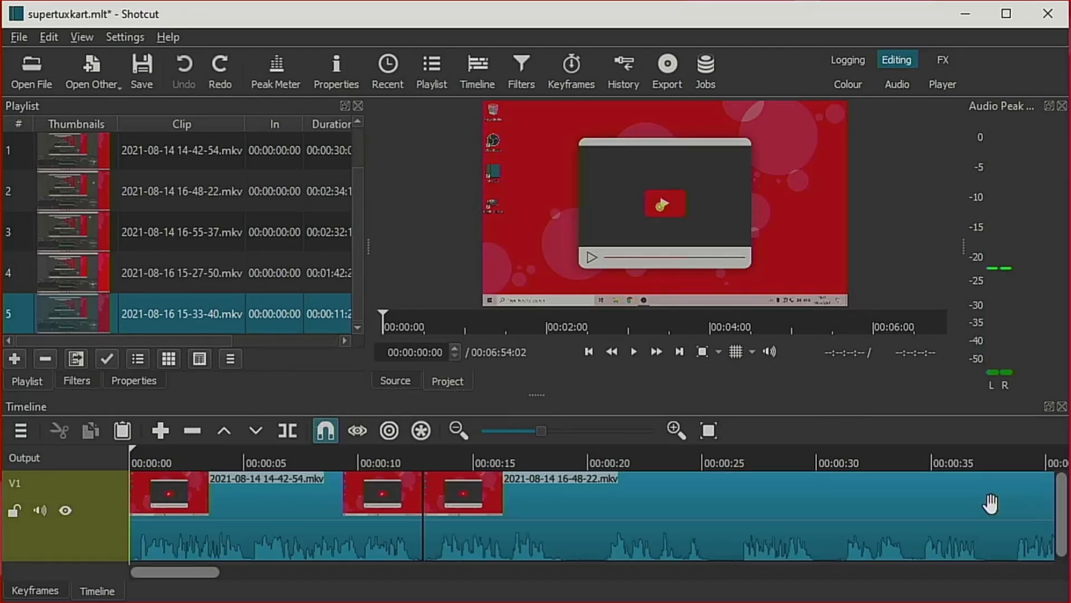
right_click(252, 525)
mouse_move(285, 527)
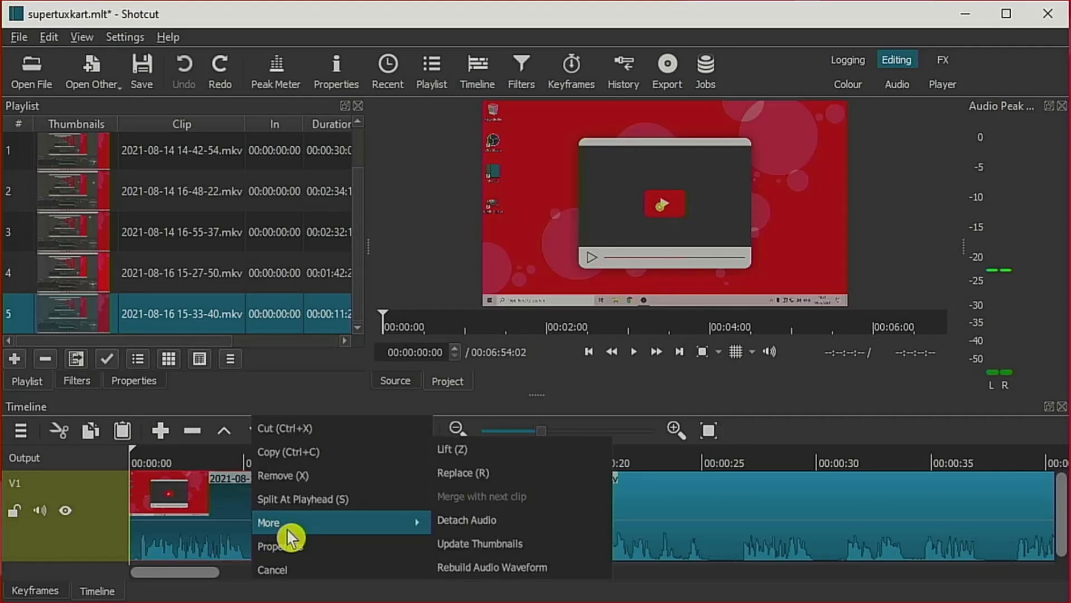
click(479, 527)
drag(1065, 522, 1065, 541)
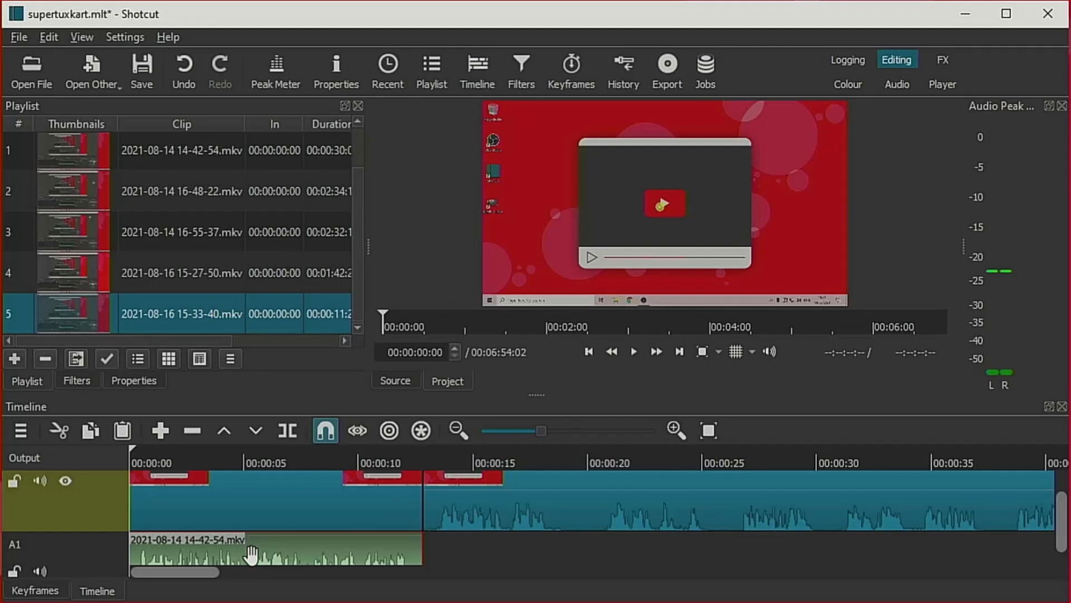
right_click(623, 509)
mouse_move(675, 523)
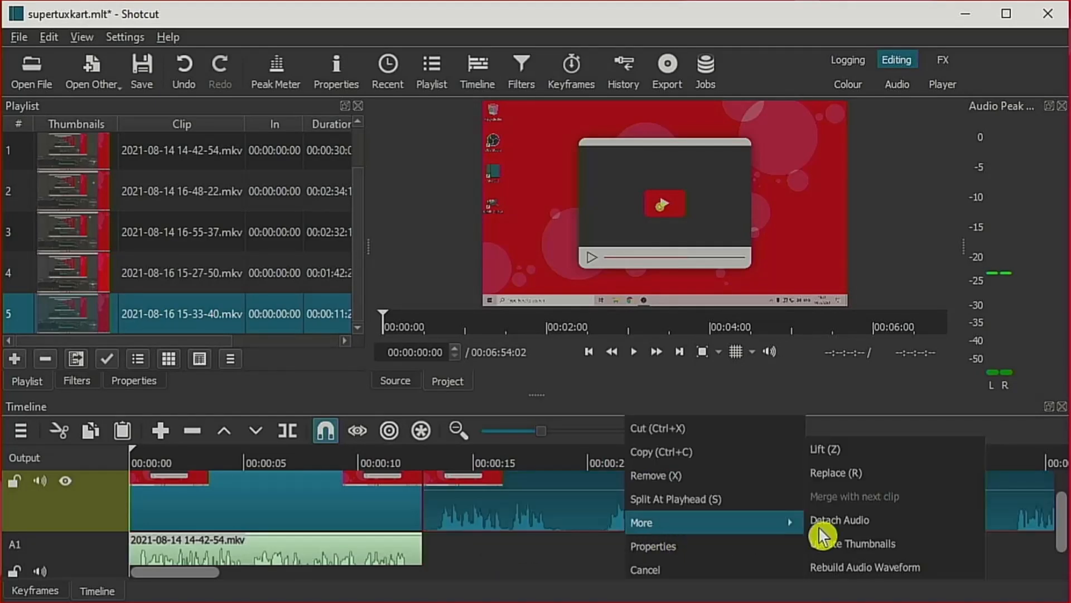
click(853, 521)
drag(638, 581, 176, 572)
right_click(816, 508)
mouse_move(849, 525)
click(725, 523)
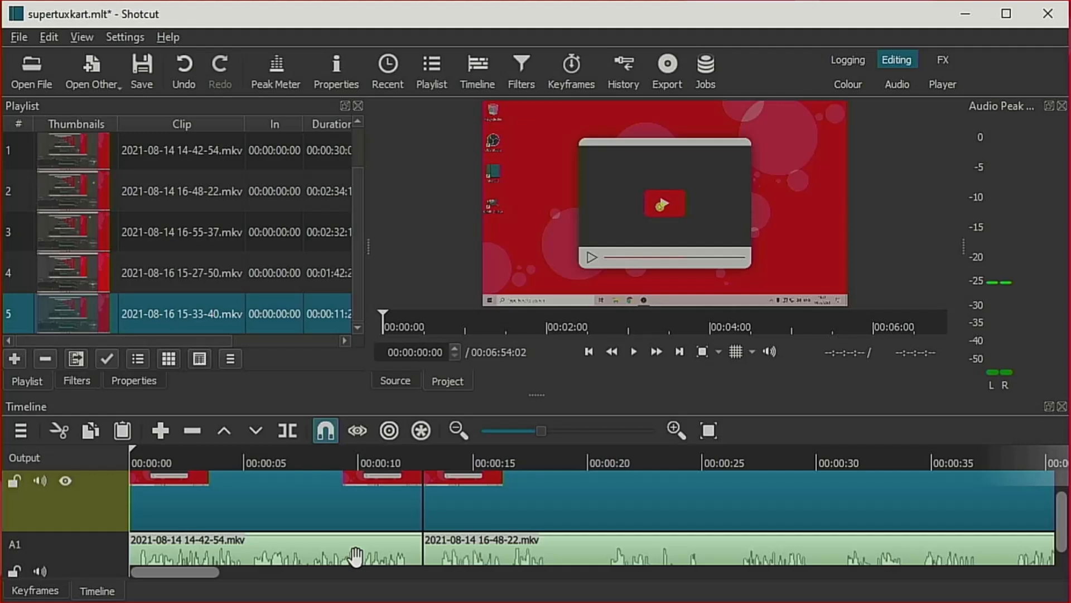
key(space)
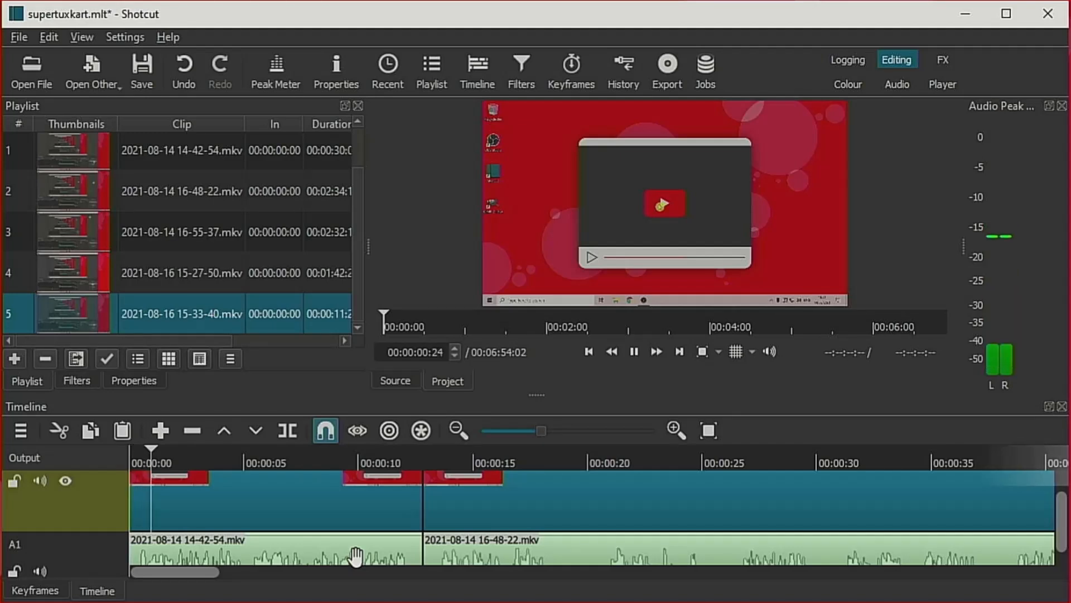
key(space)
key(Home)
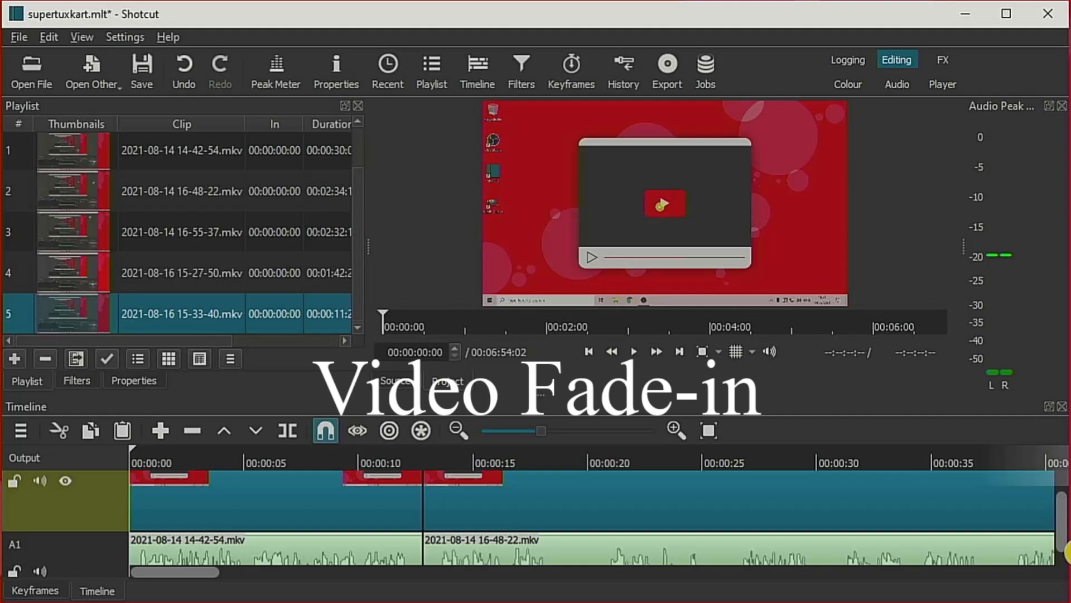
- Add a one-second video fade-in to the start of the first V1 clip and play it back
drag(1065, 553, 1056, 495)
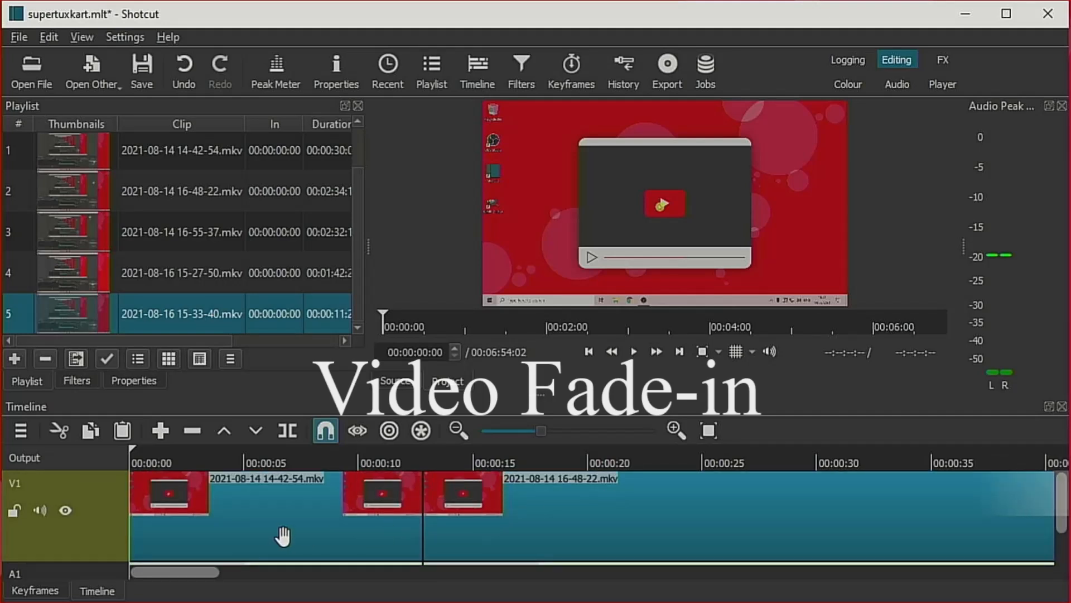
mouse_move(141, 491)
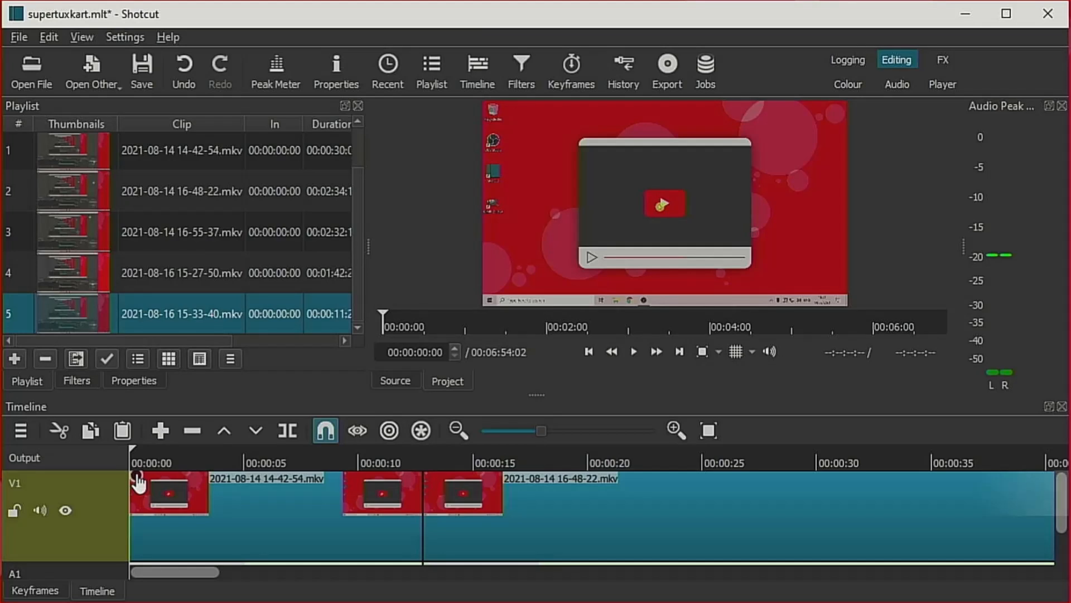
drag(136, 478, 171, 492)
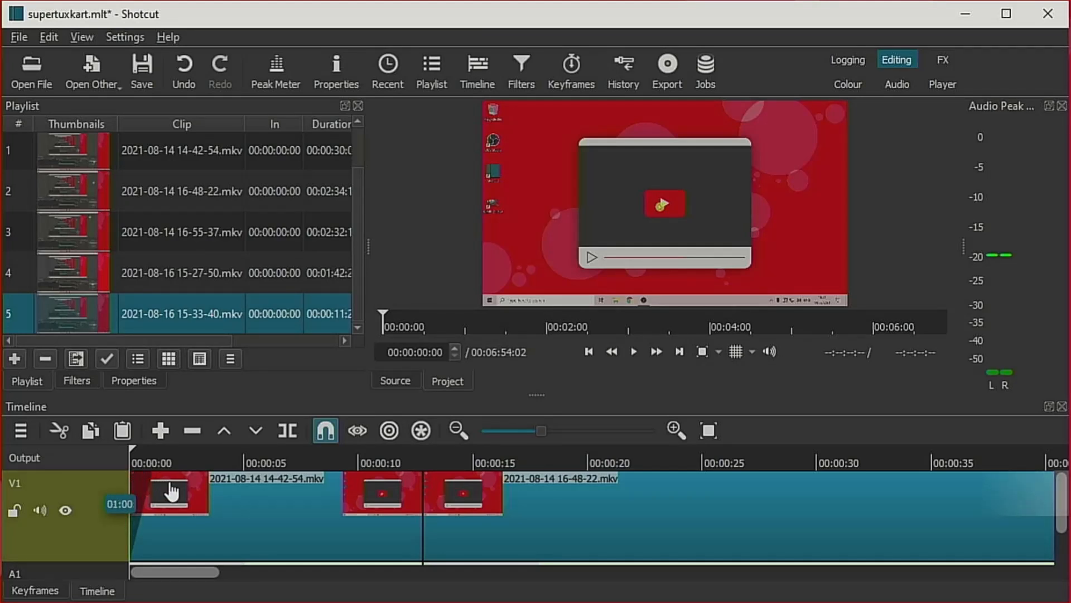
drag(171, 492, 168, 482)
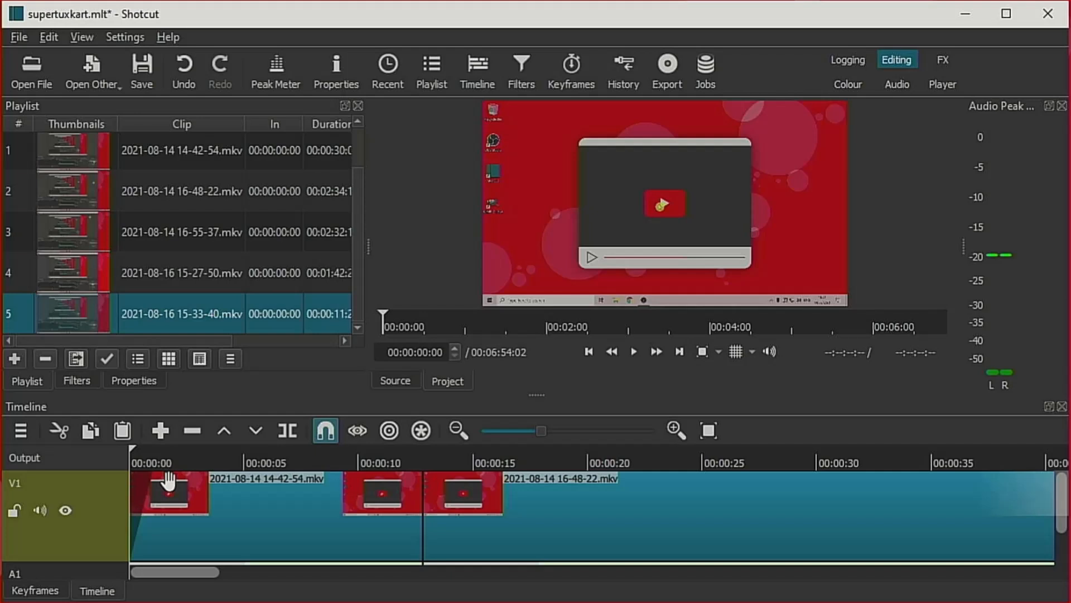
key(space)
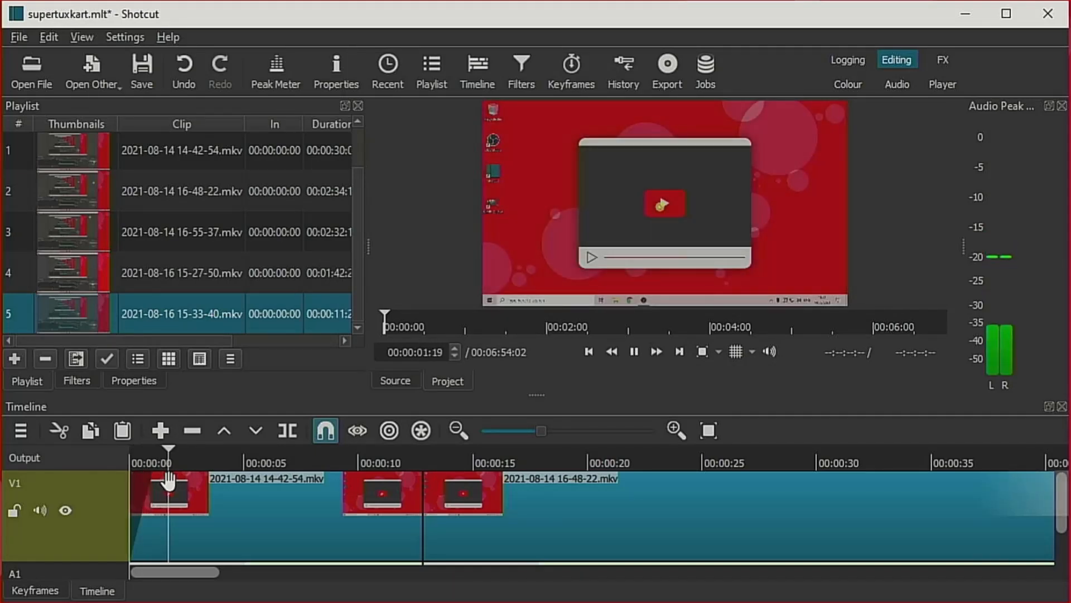
key(space)
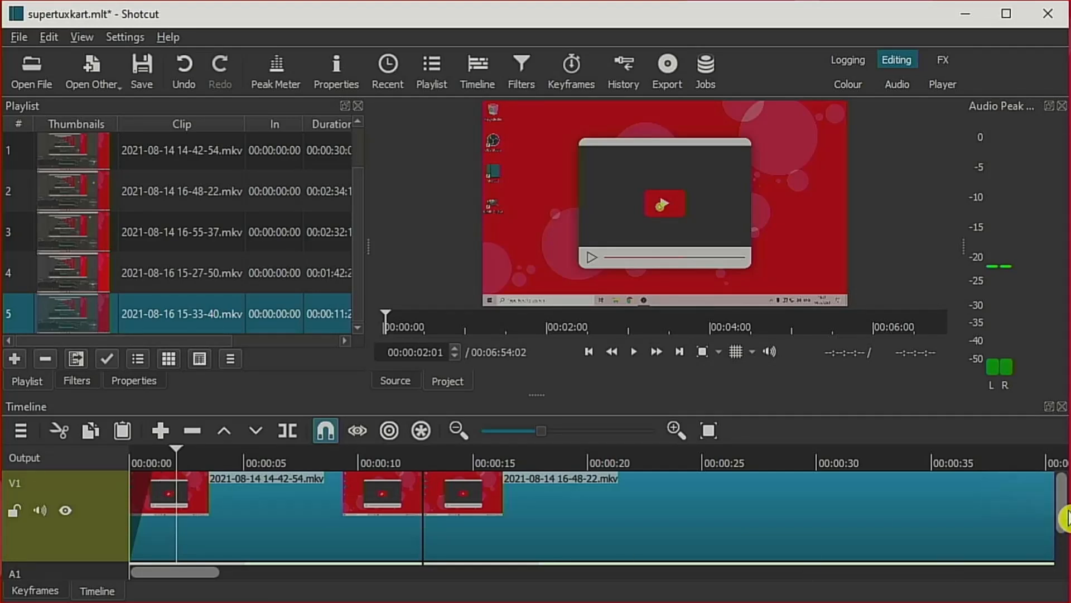
- Add a new video track above V1 and save the project
drag(1066, 516, 1043, 568)
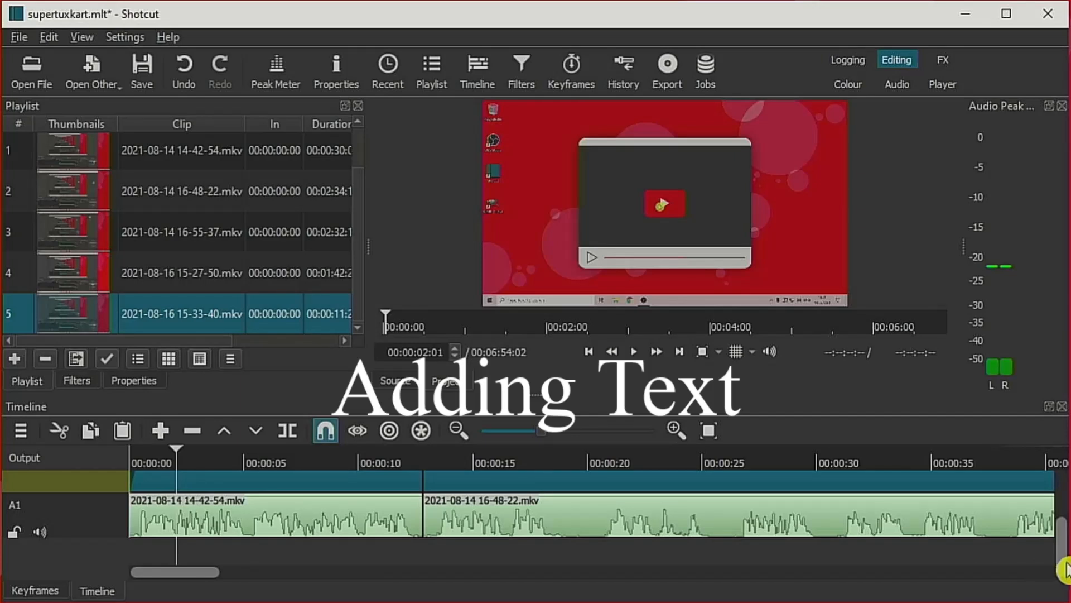
drag(1066, 569, 1060, 503)
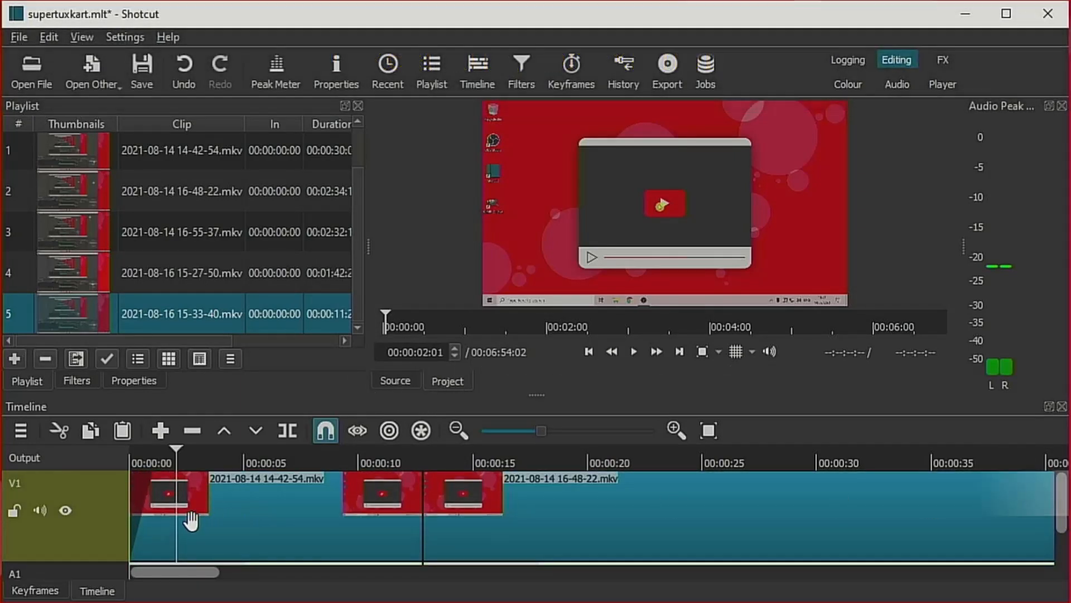
right_click(106, 541)
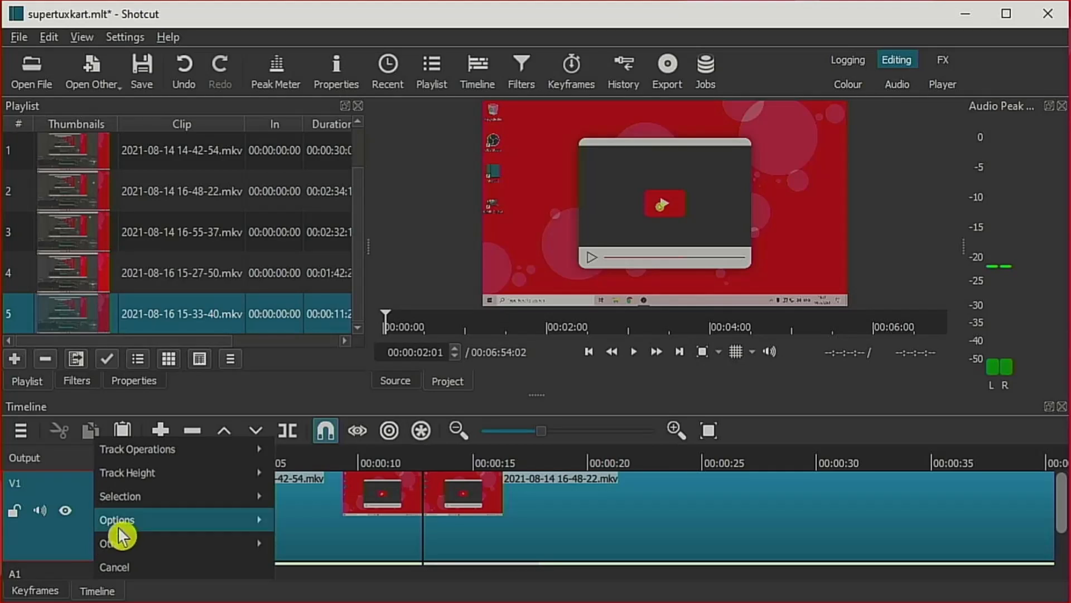
mouse_move(163, 456)
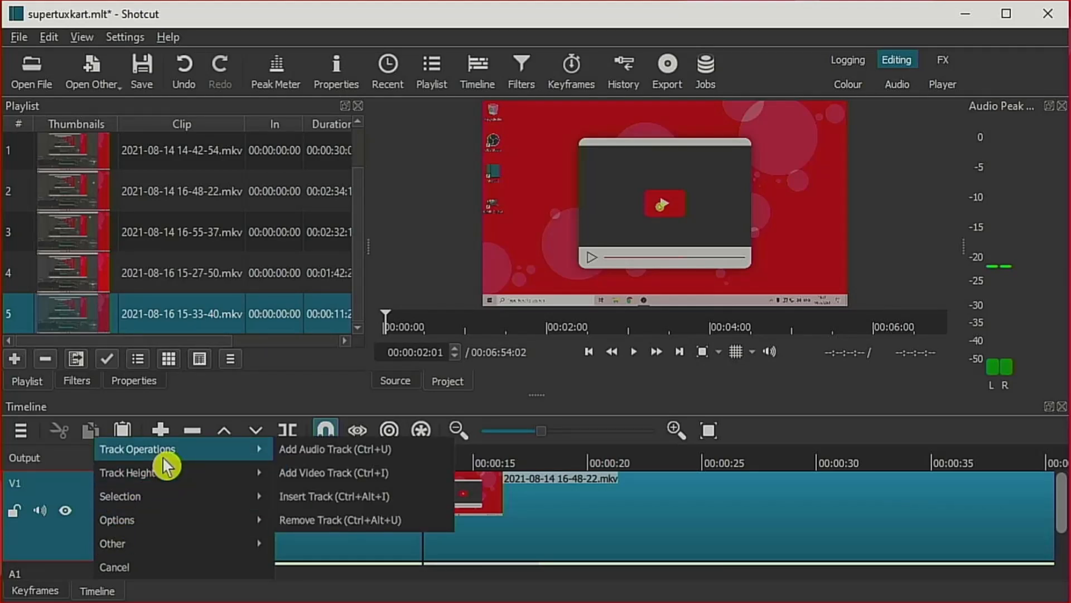
click(325, 489)
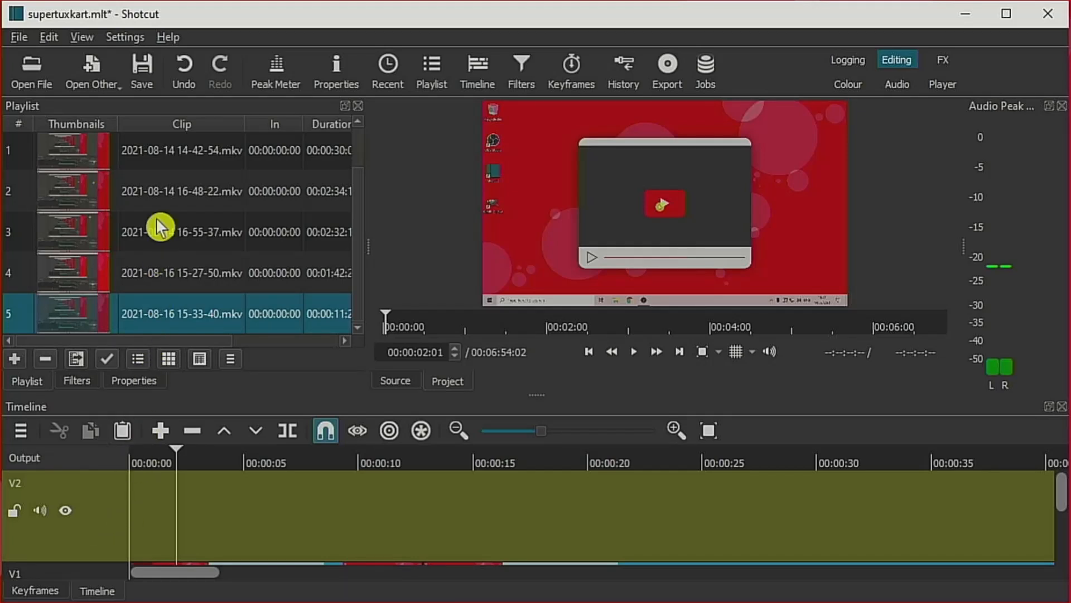
click(143, 84)
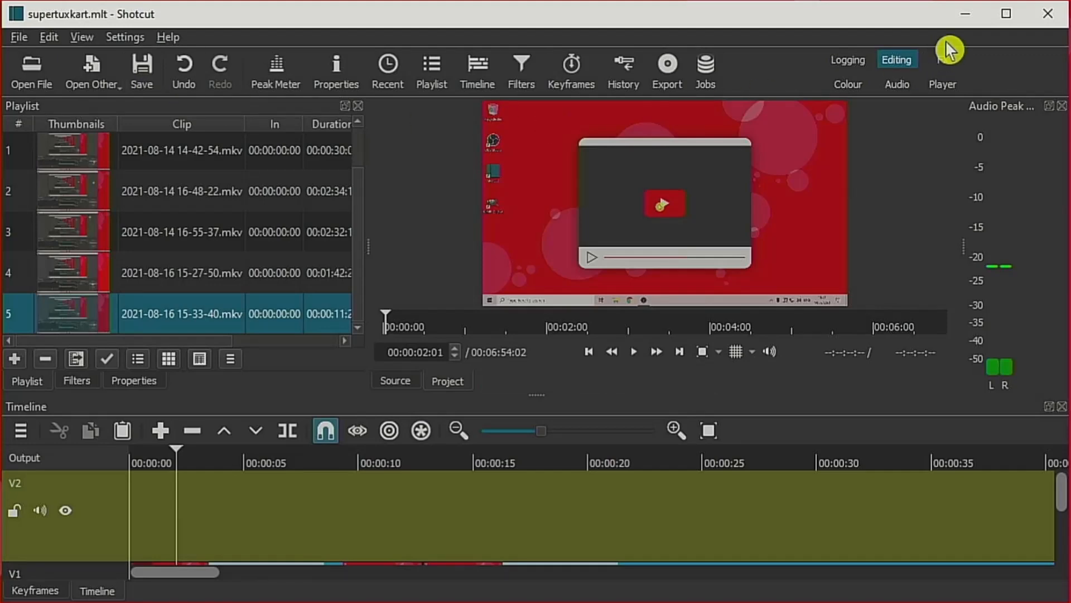
- Switch to GIMP and set up a new image 1280 px wide and 720 px high
click(966, 16)
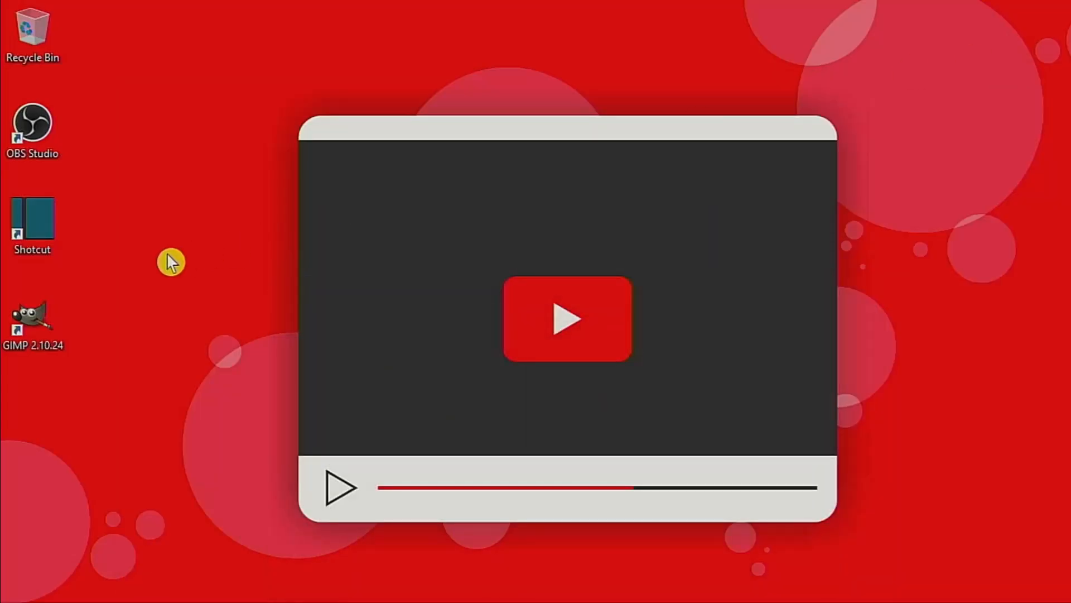
click(43, 326)
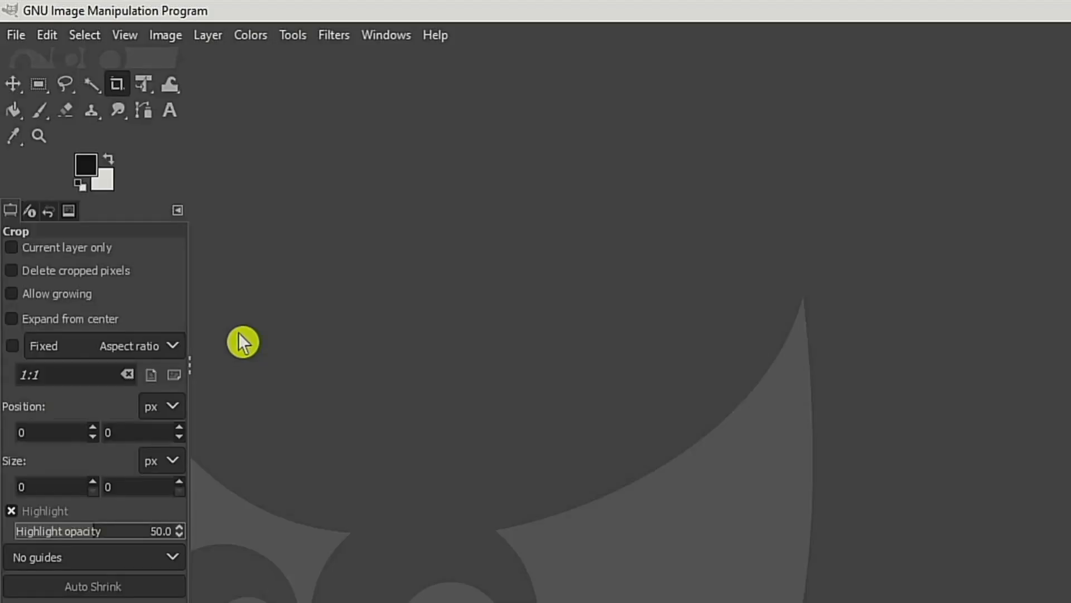
click(14, 36)
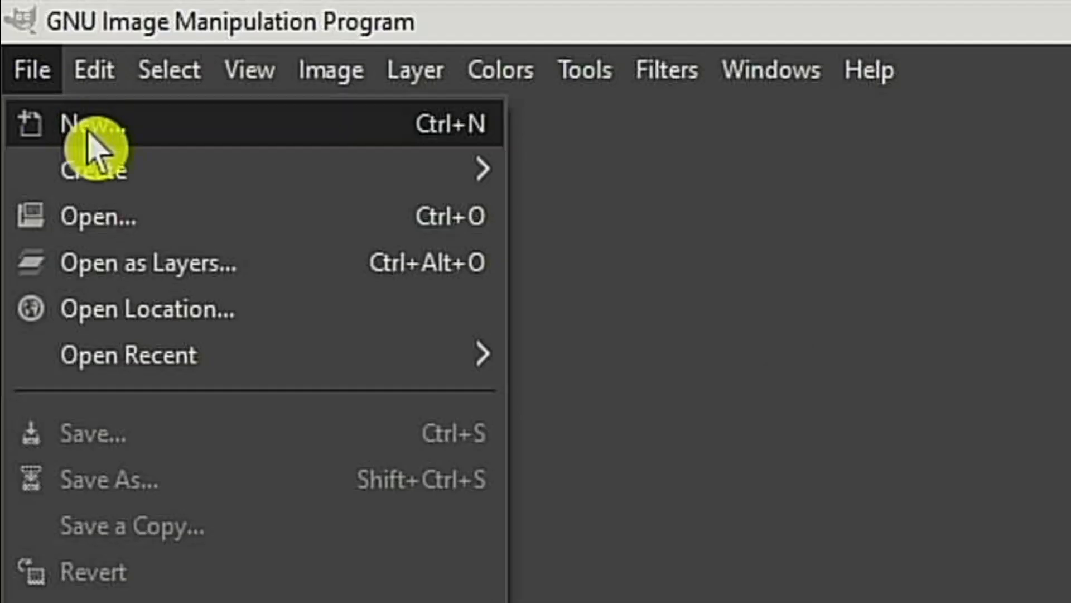
click(45, 61)
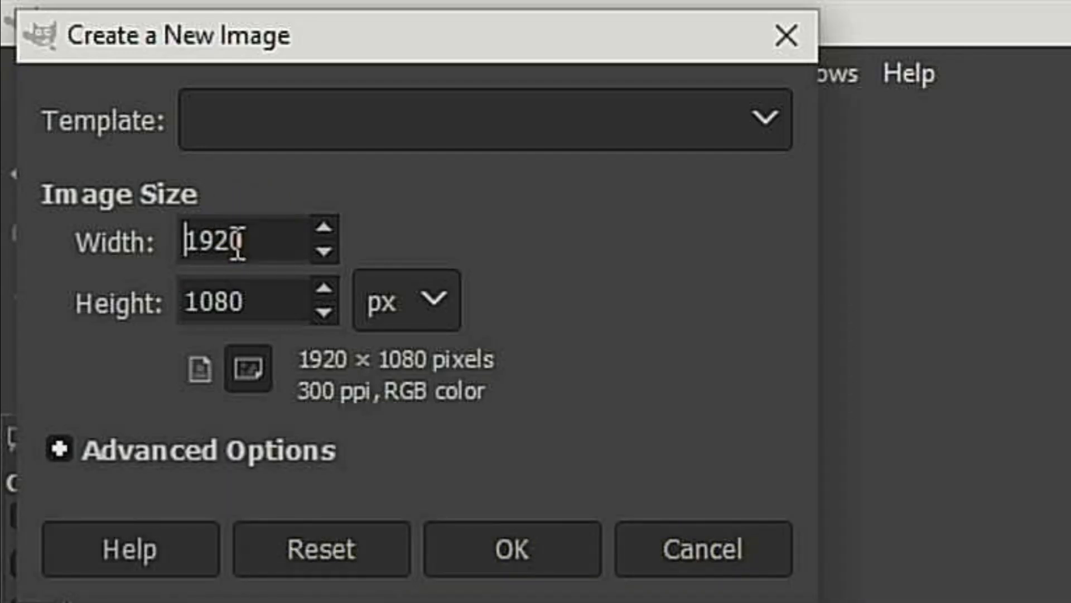
drag(237, 242, 170, 259)
text(1280)
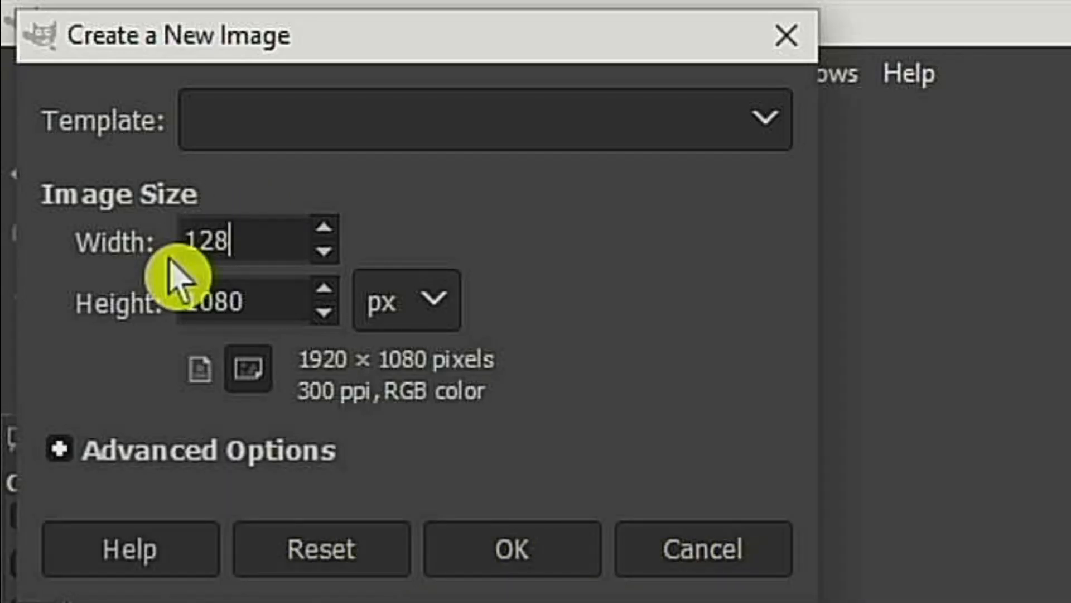
click(233, 285)
drag(233, 285, 156, 313)
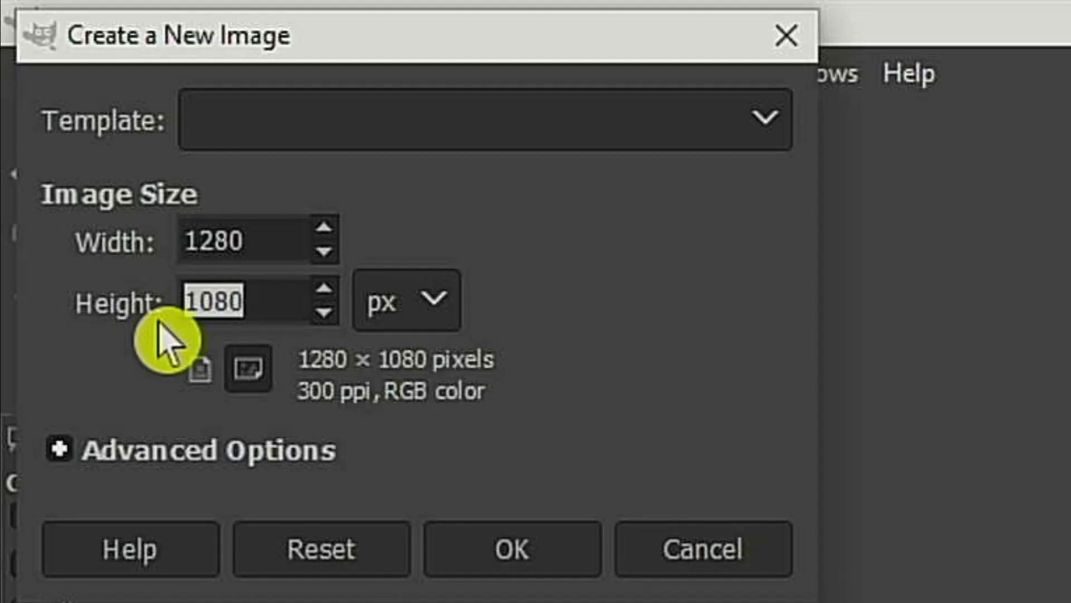
text(720)
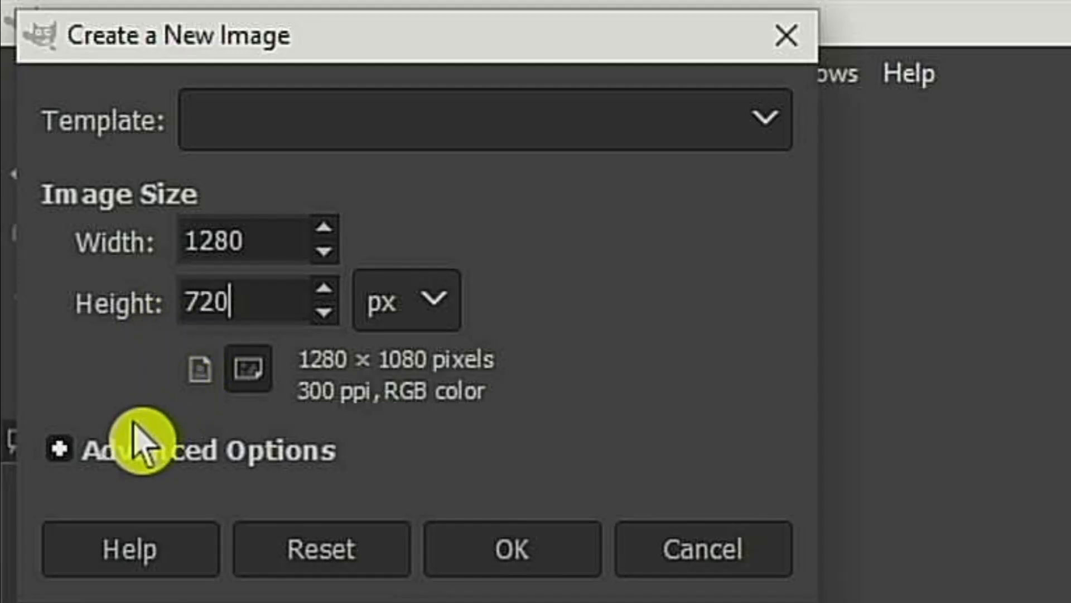
- Set the new image's fill to Transparency in the advanced options and create the image
click(83, 457)
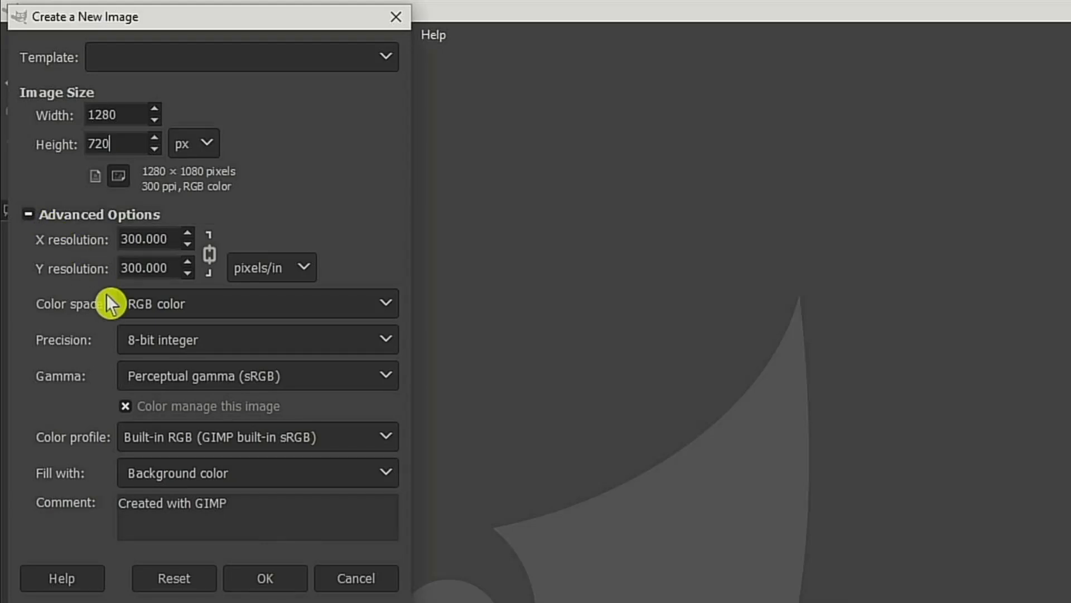
click(386, 472)
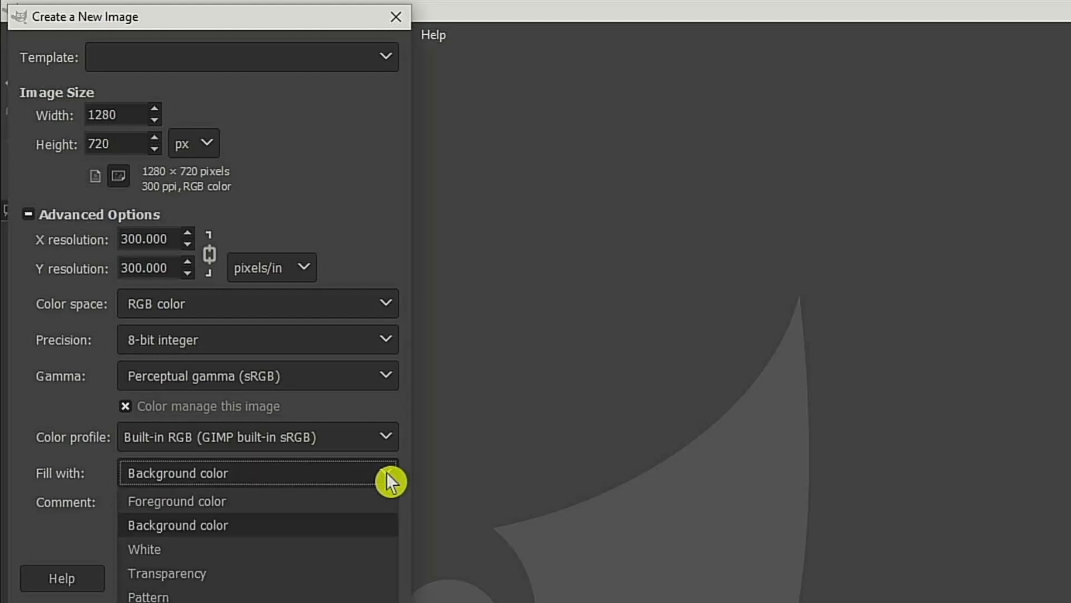
click(206, 572)
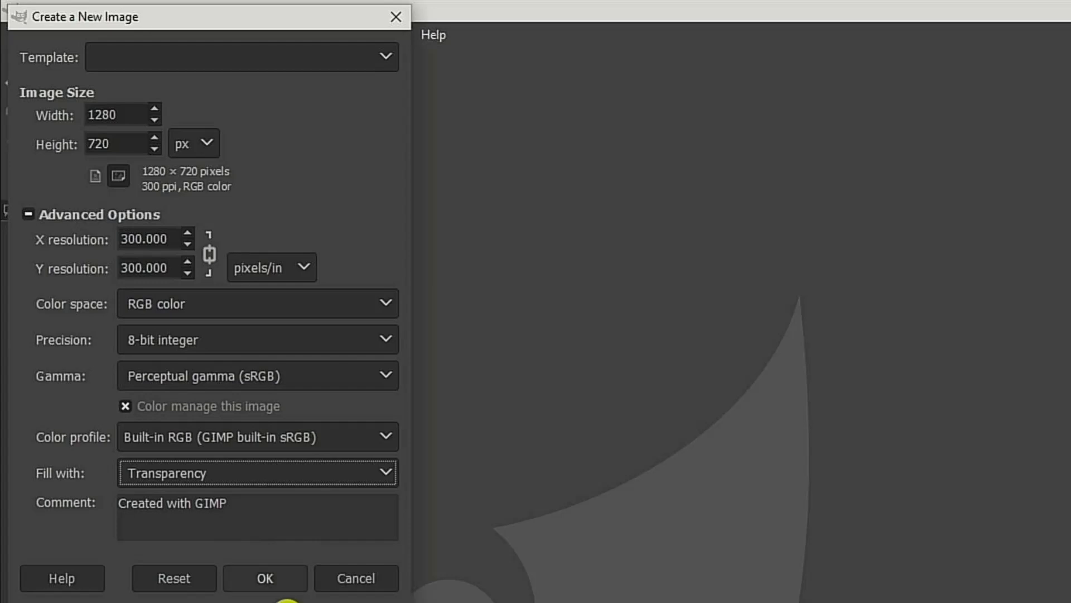
click(267, 578)
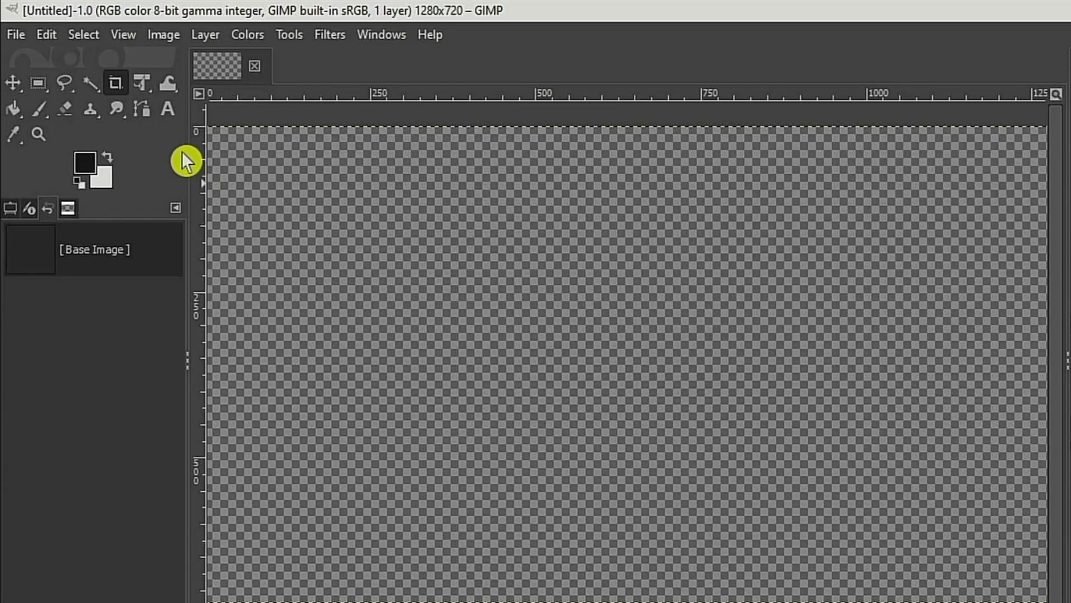
- Activate the Text tool and set its font to the regular Times New Roman
click(169, 110)
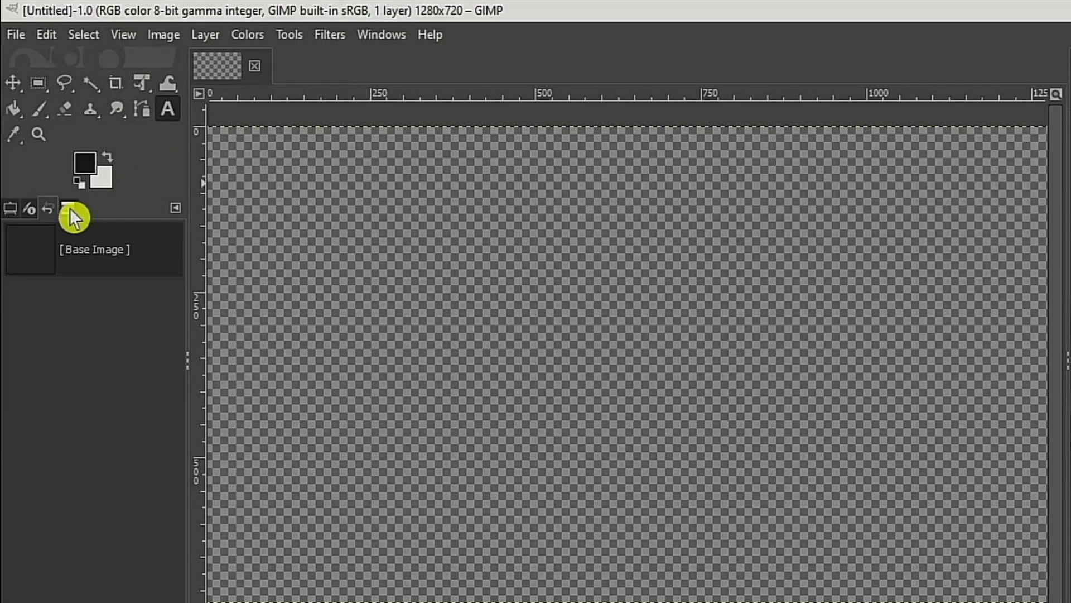
click(15, 213)
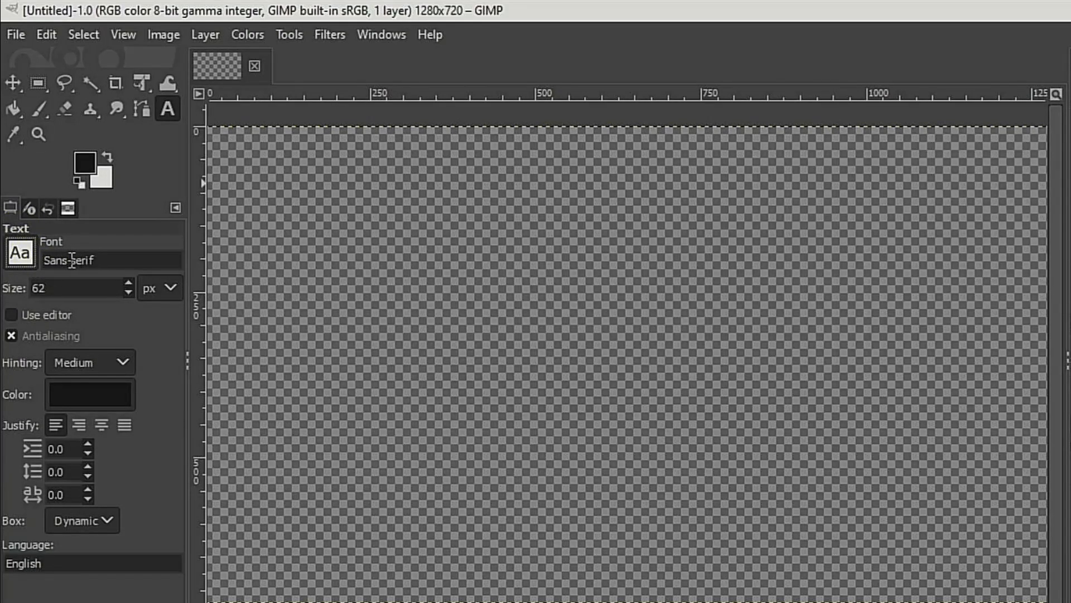
click(22, 260)
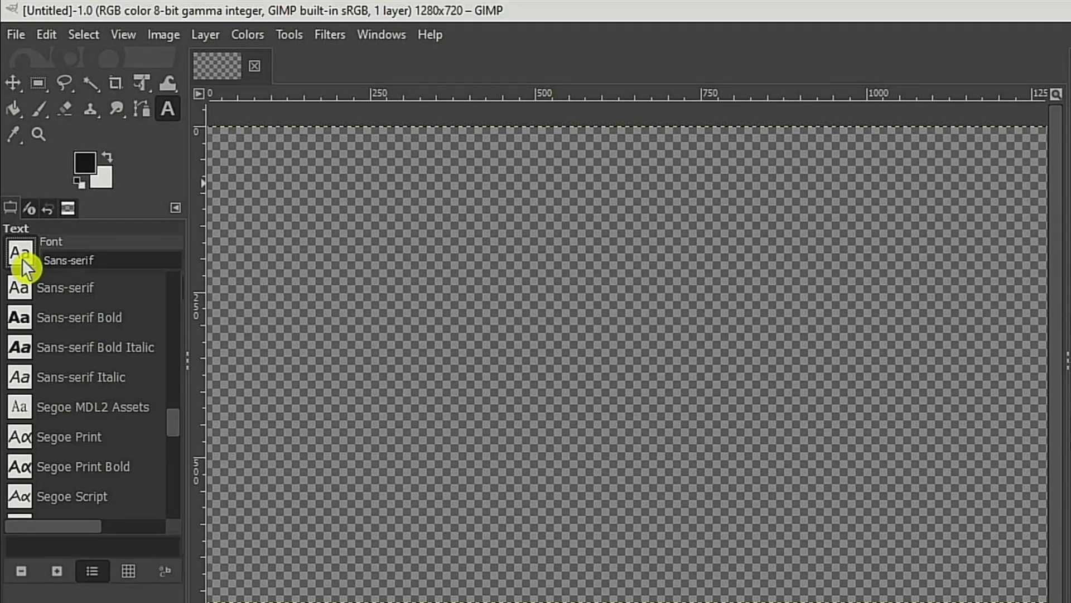
scroll(93, 381, down, 6)
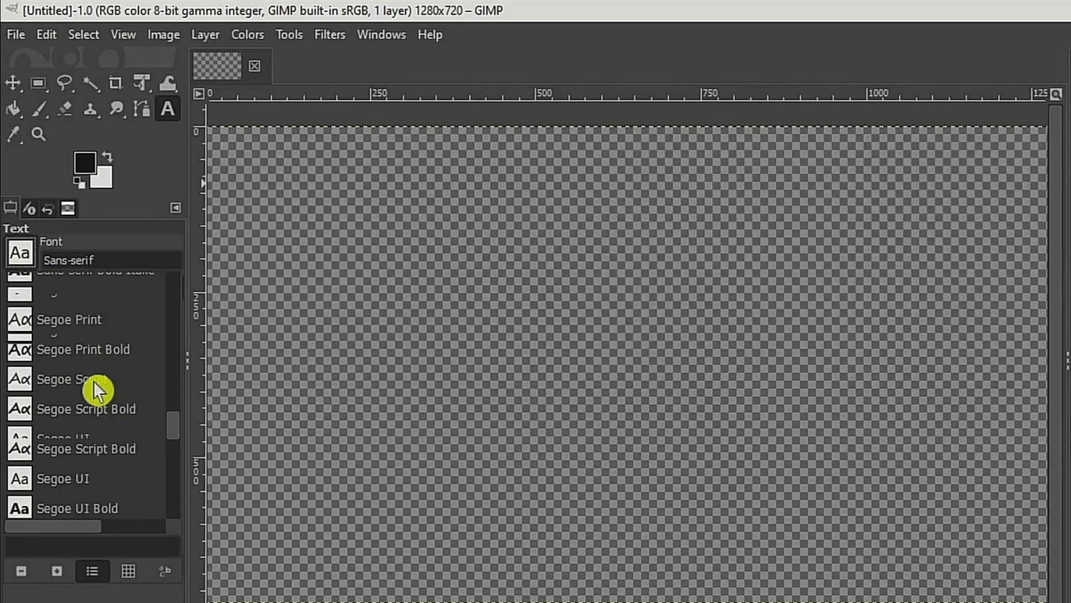
scroll(106, 433, down, 8)
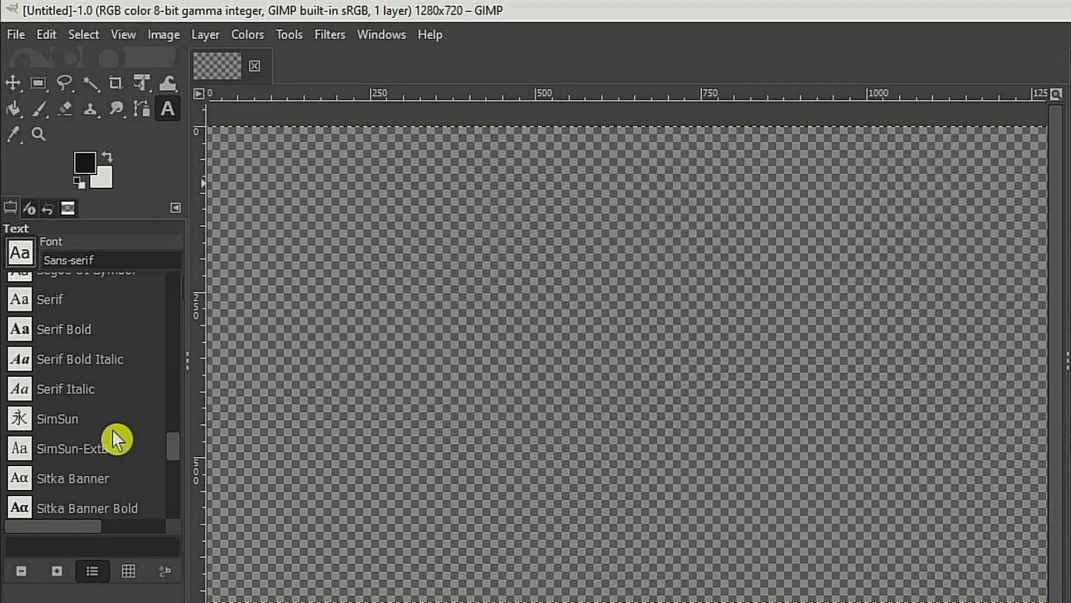
scroll(112, 430, down, 6)
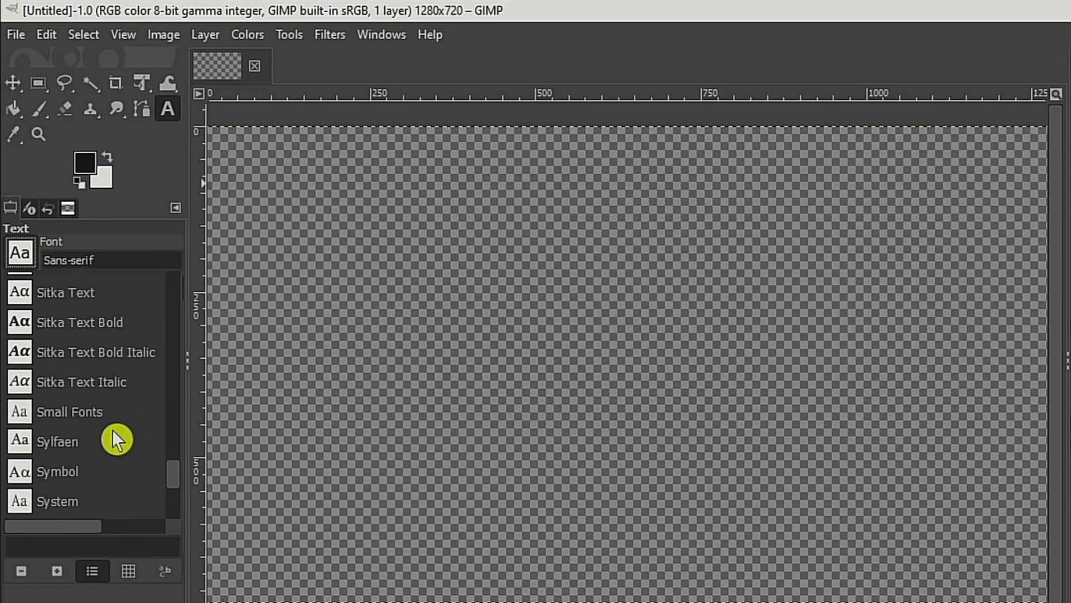
scroll(112, 430, down, 2)
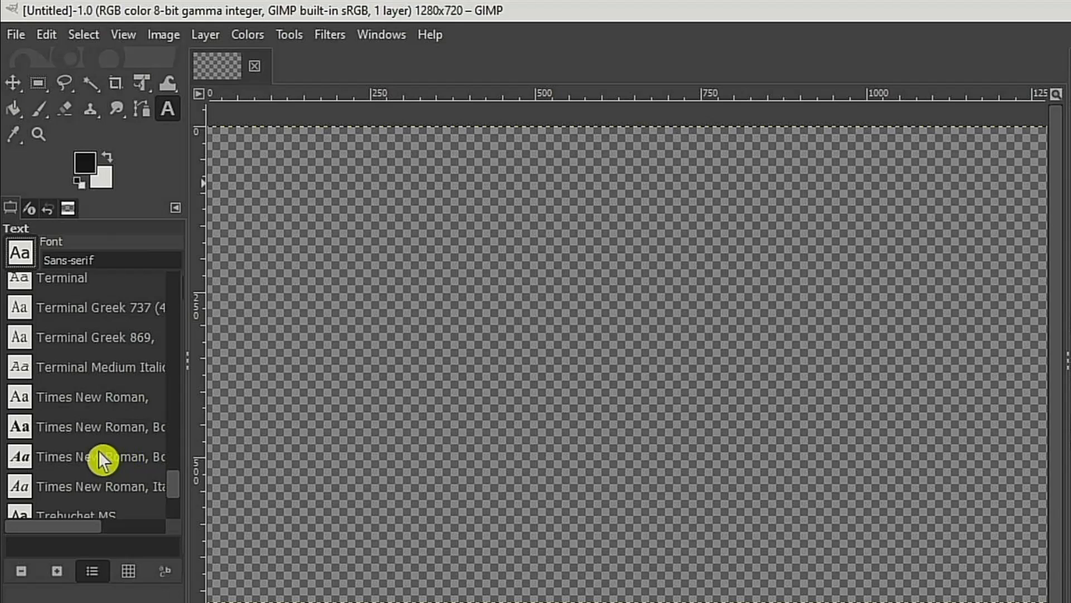
click(86, 404)
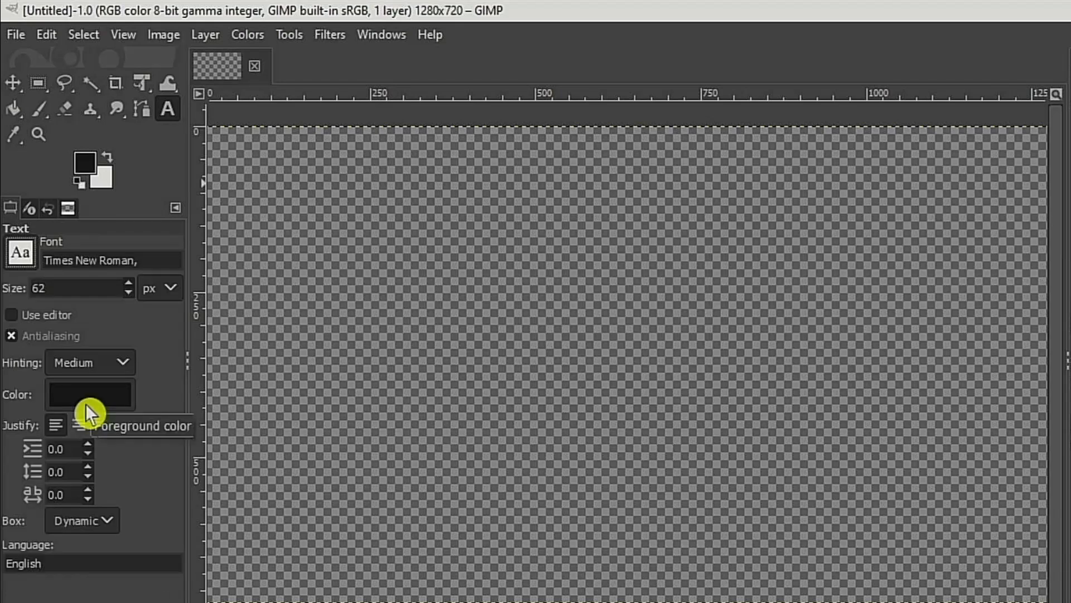
- Set the text size to 200 px and the text color to white (ffffff)
click(56, 286)
key(BackSpace)
key(BackSpace)
text(200)
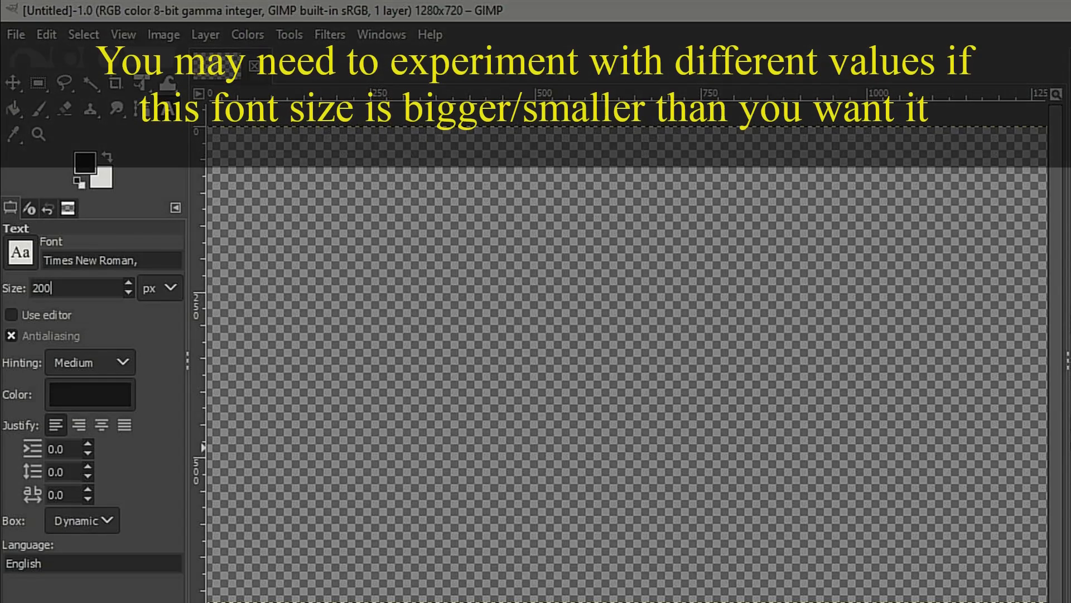
click(83, 395)
drag(82, 394, 33, 287)
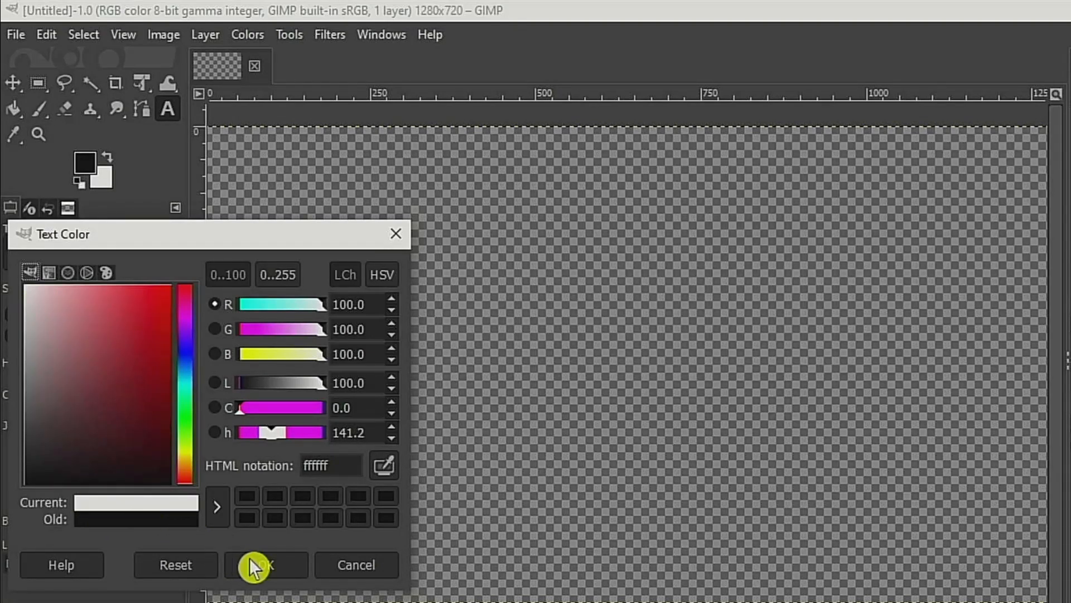
click(268, 574)
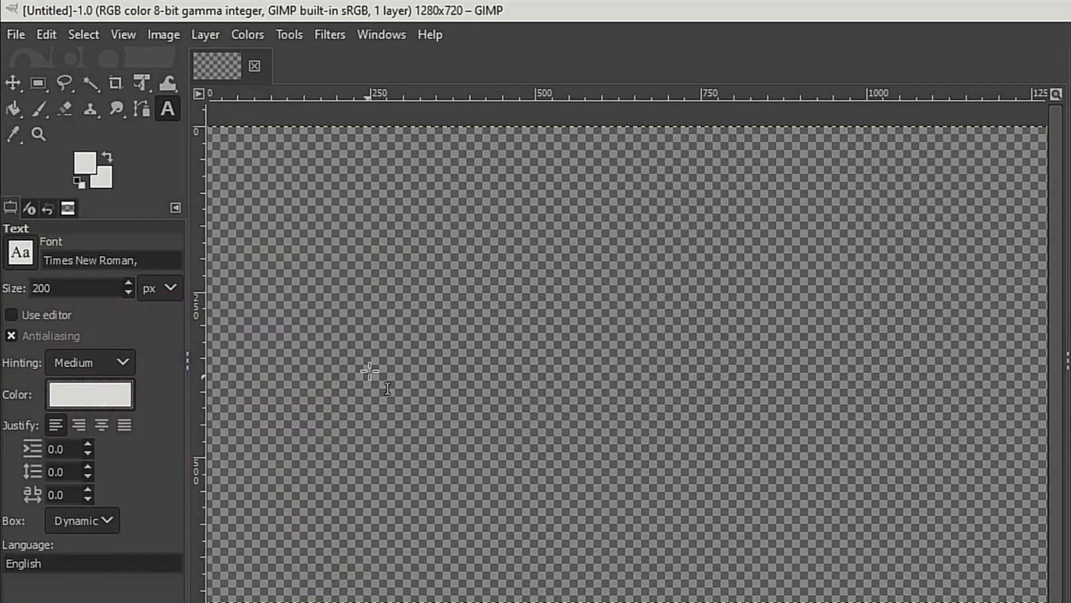
- Add the text "SuperTuxKart" on the canvas, starting near its left side at mid-height
click(306, 312)
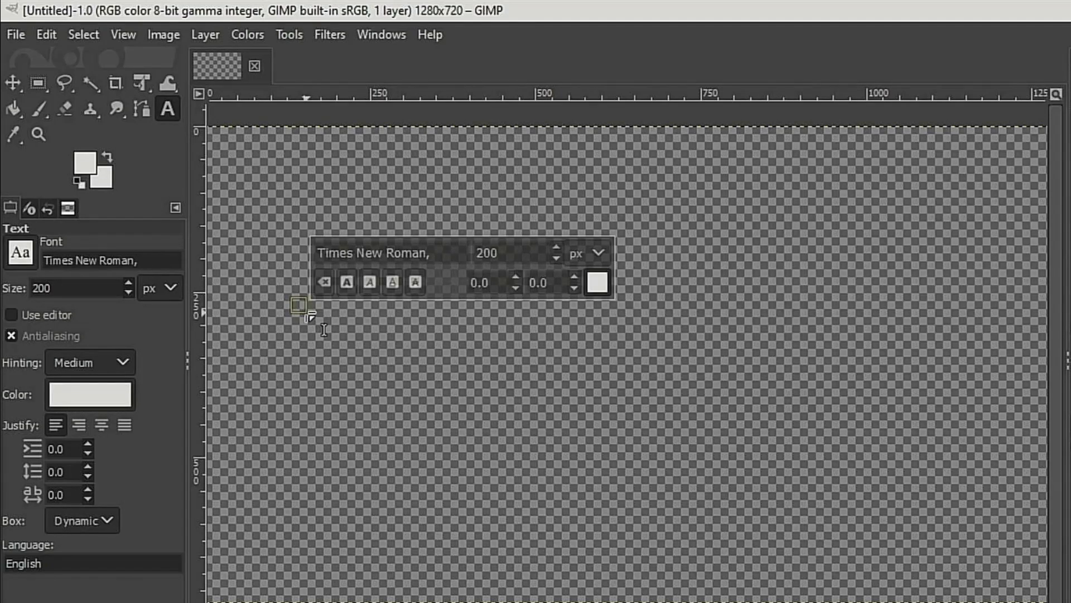
text(SuperT)
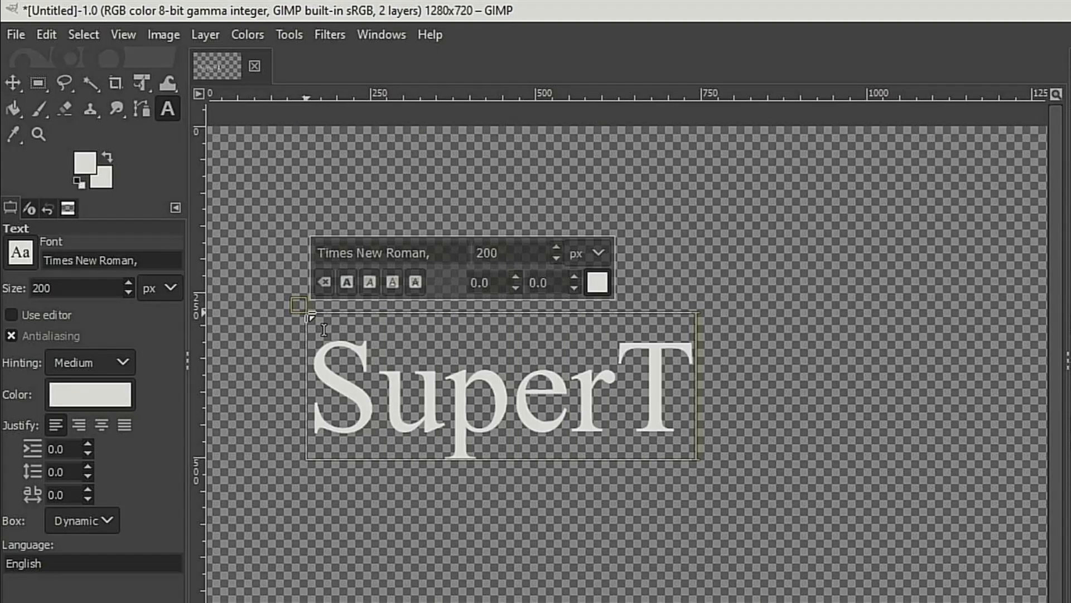
text(uxKart)
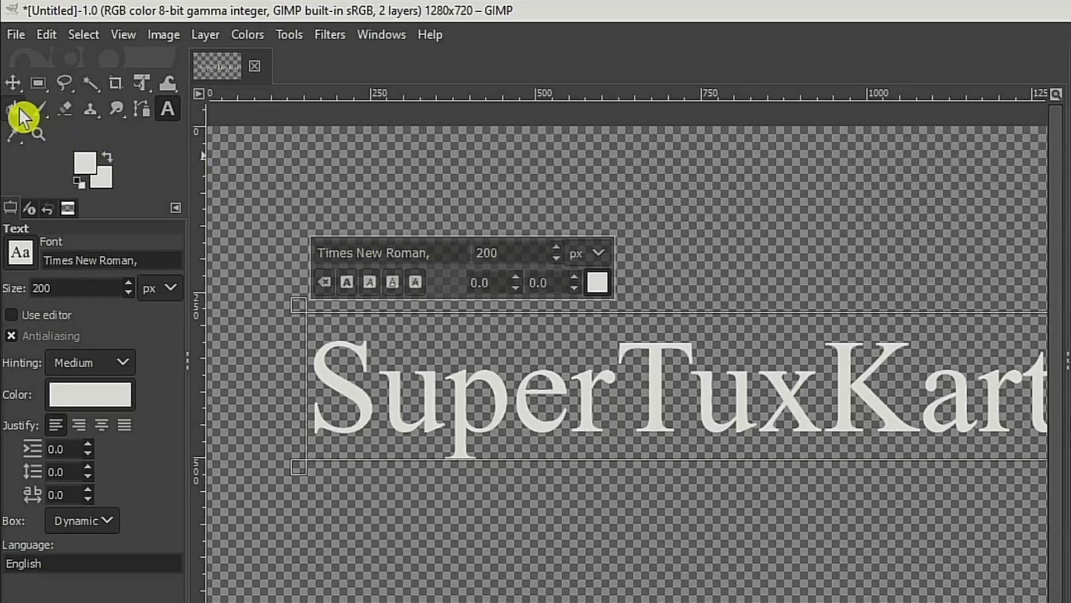
- Set the Move tool to move the active layer and shift the SuperTuxKart text layer up and left so the whole word fits the canvas
click(15, 86)
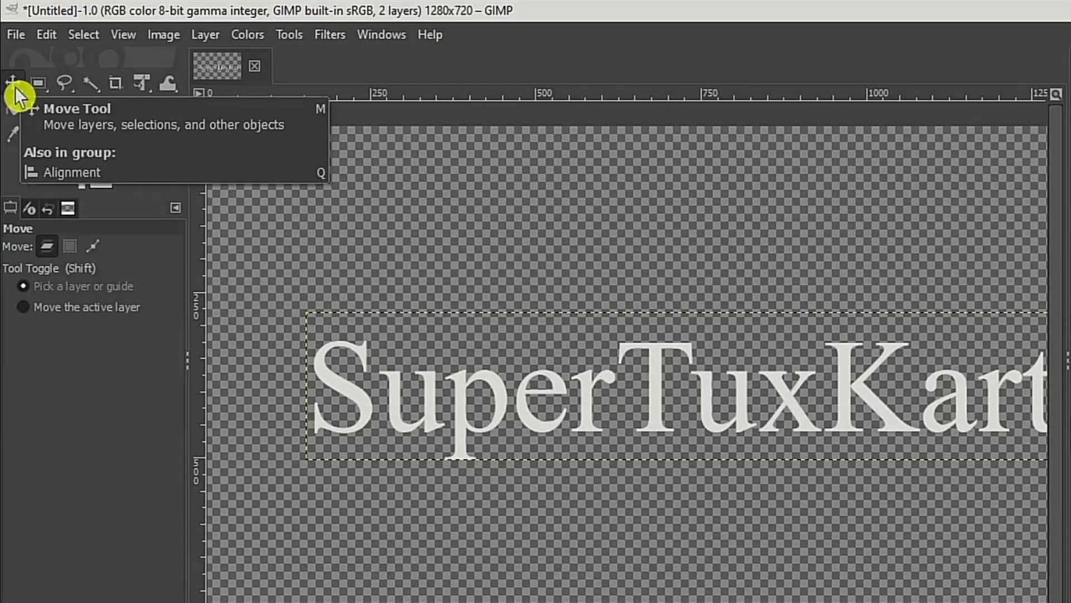
click(56, 306)
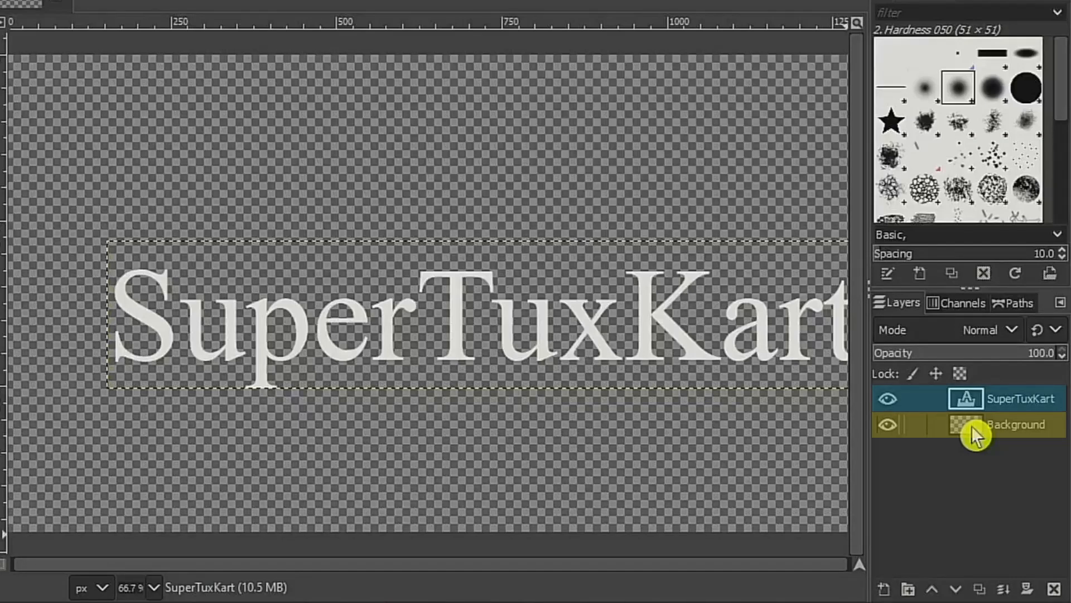
click(965, 405)
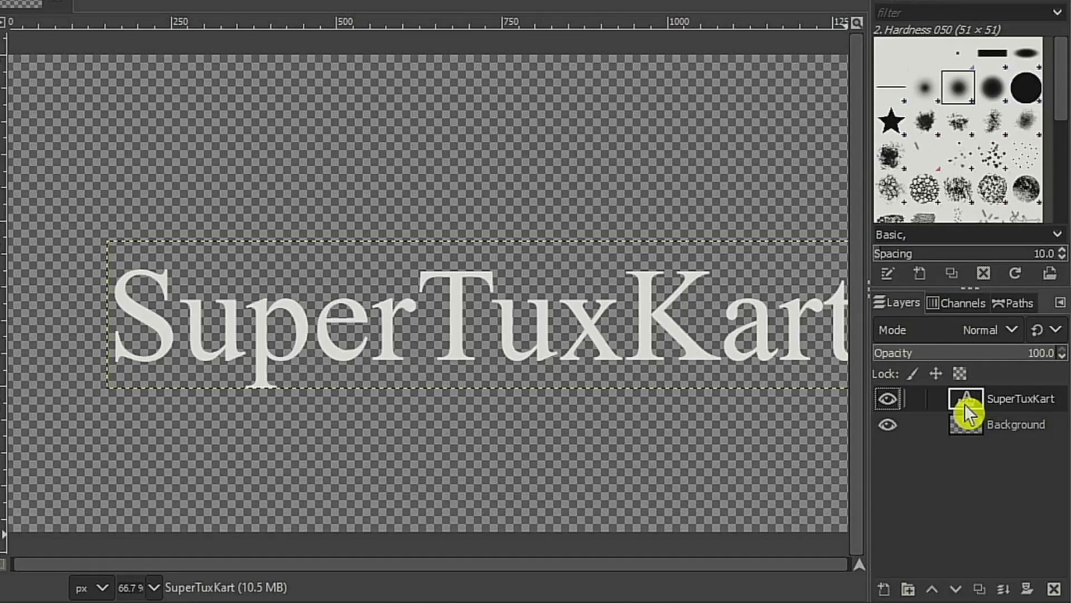
drag(412, 313, 356, 279)
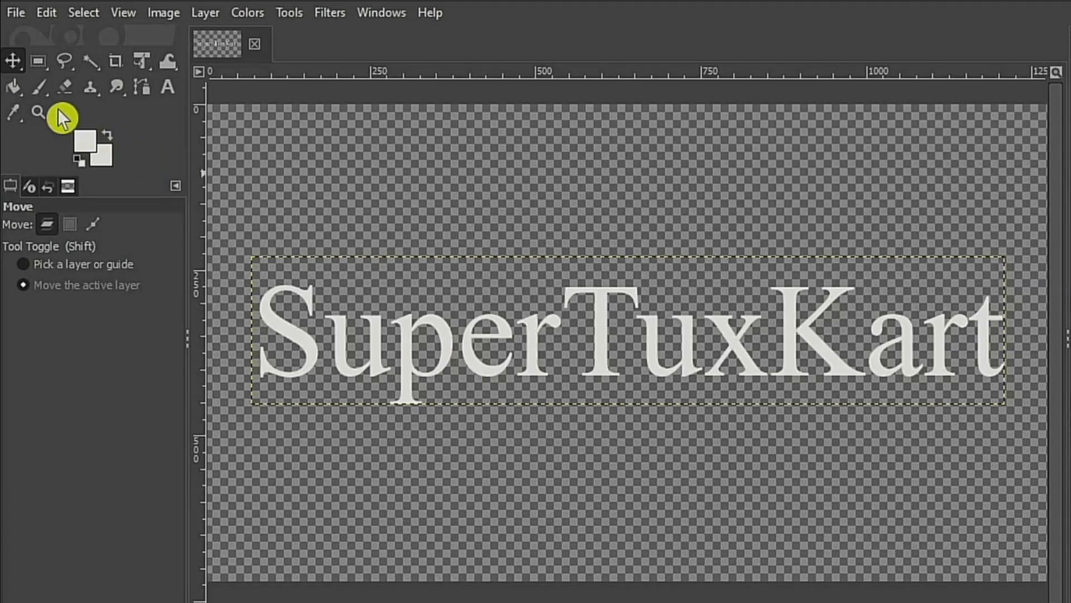
- Center the SuperTuxKart text layer vertically and horizontally in the image with the Alignment tool, and switch back to the Move tool
click(15, 66)
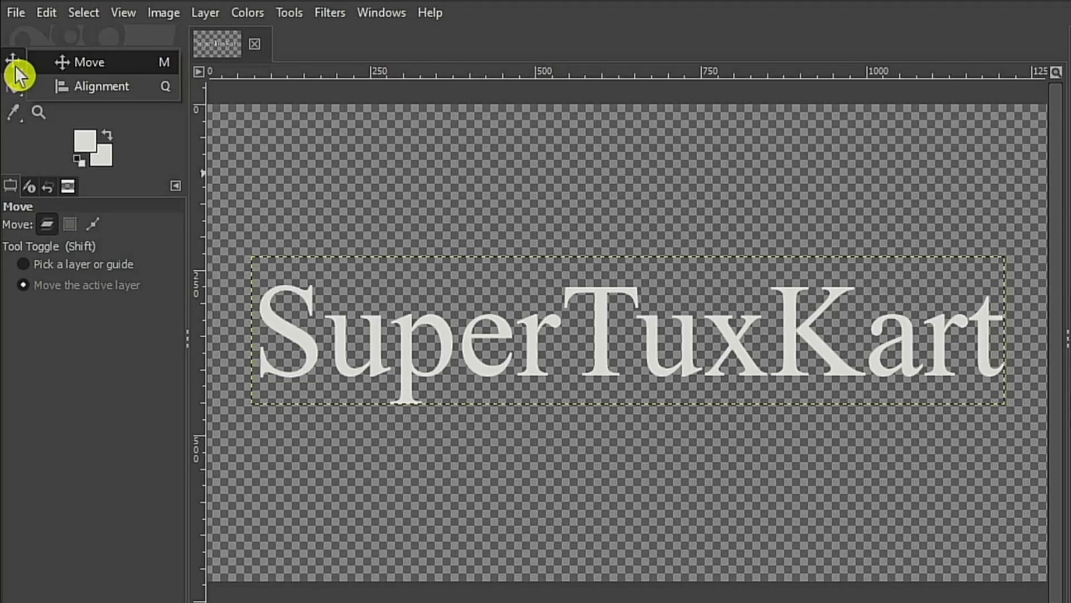
click(105, 89)
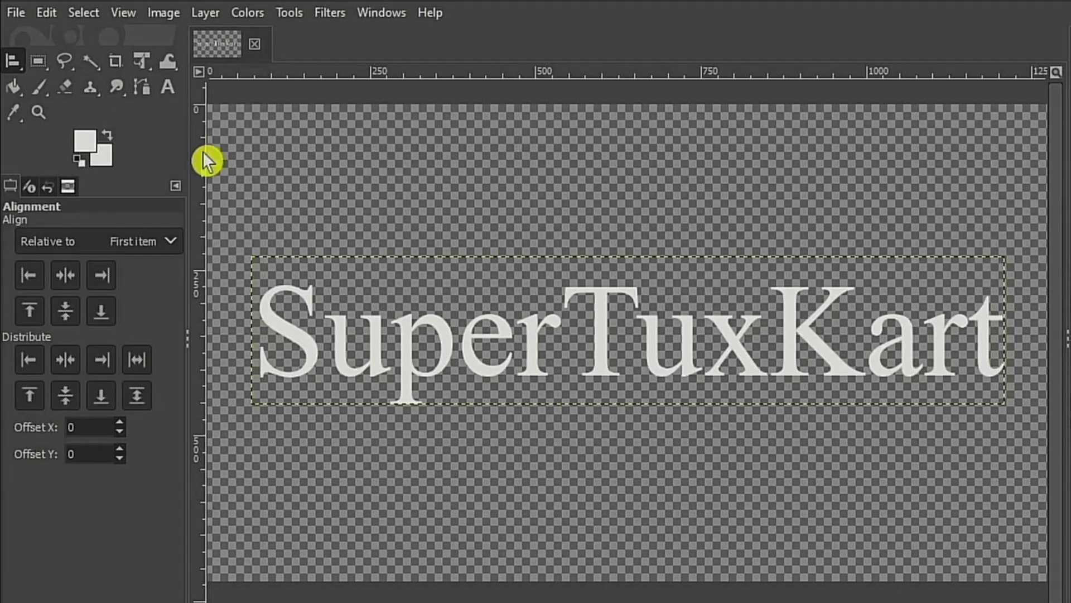
click(516, 343)
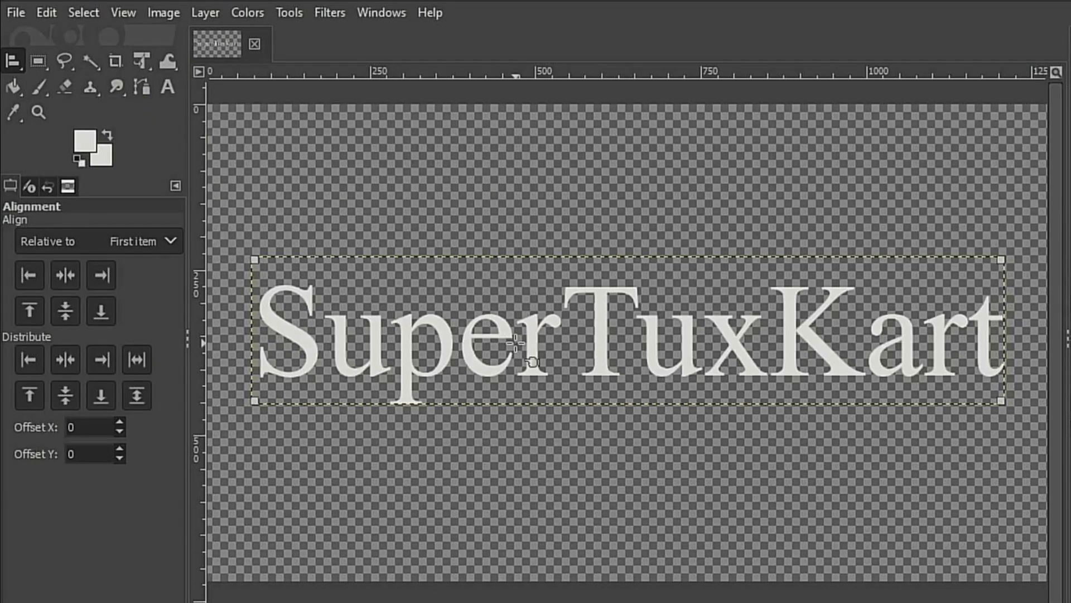
click(100, 310)
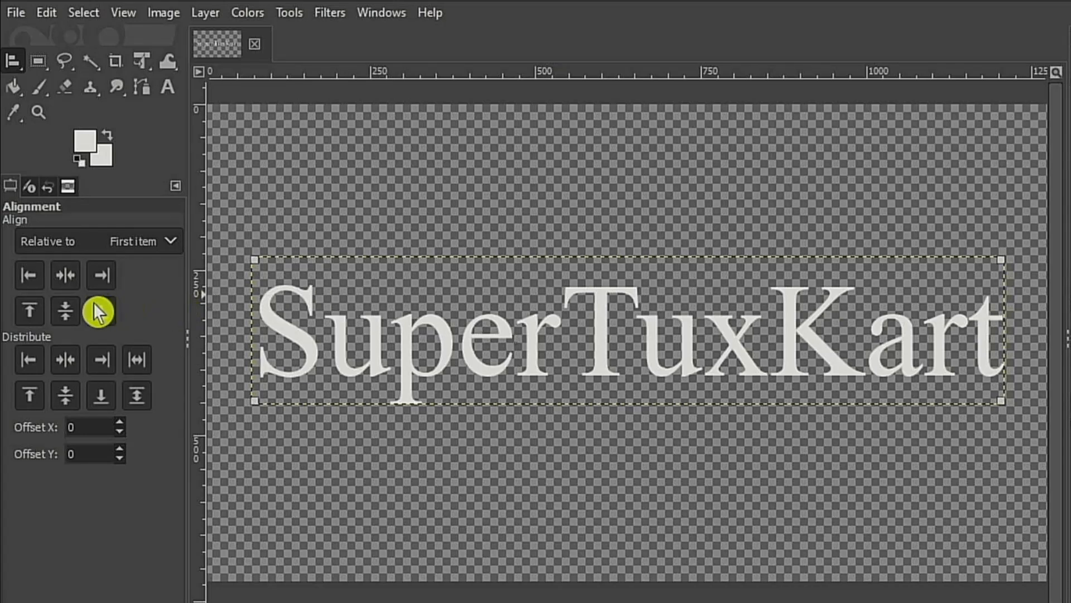
click(68, 316)
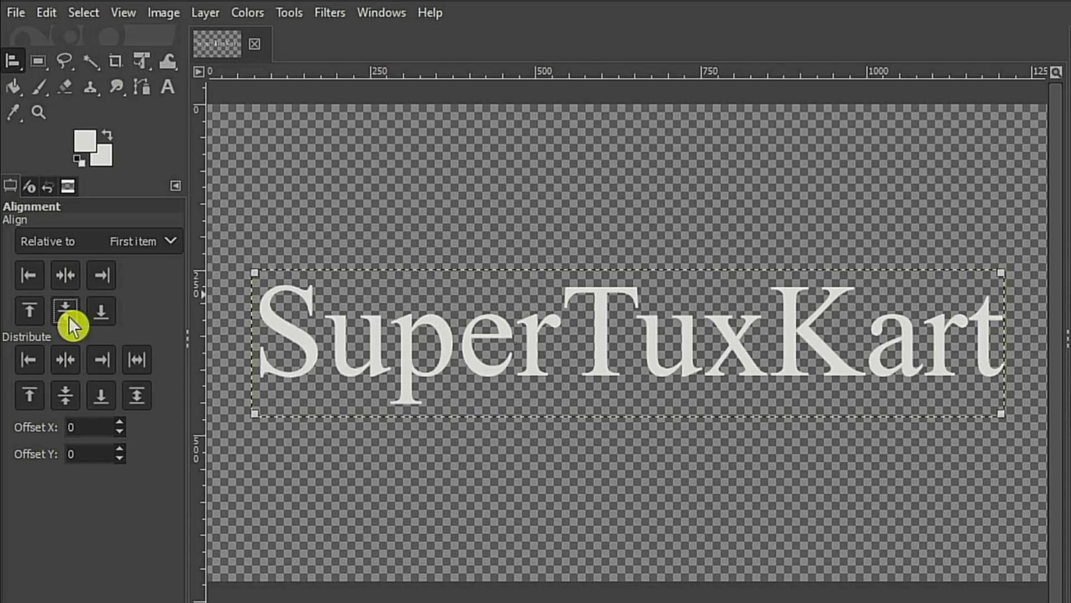
click(69, 286)
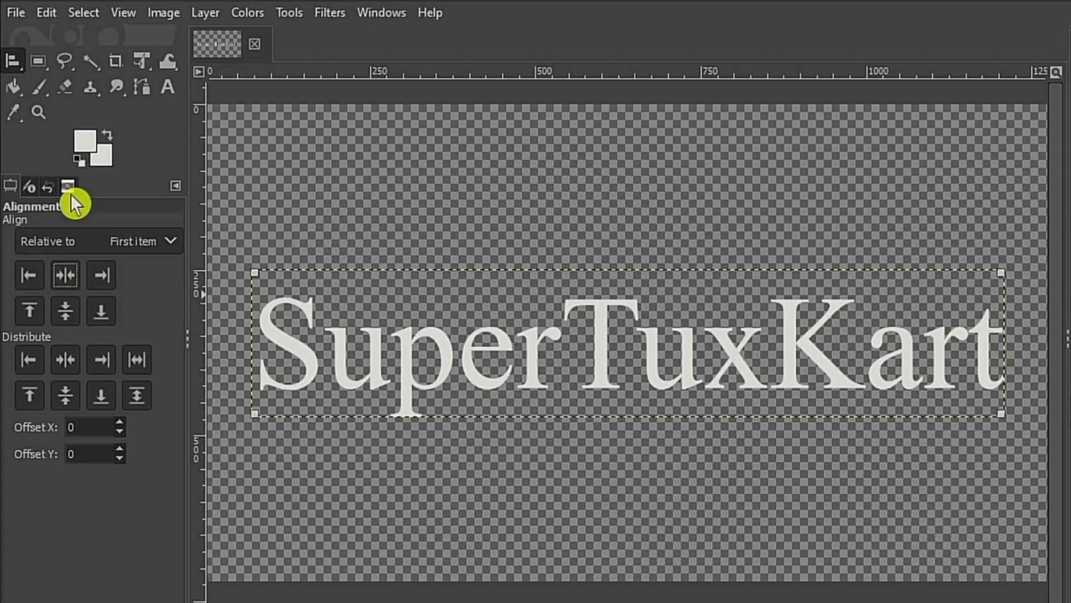
click(15, 62)
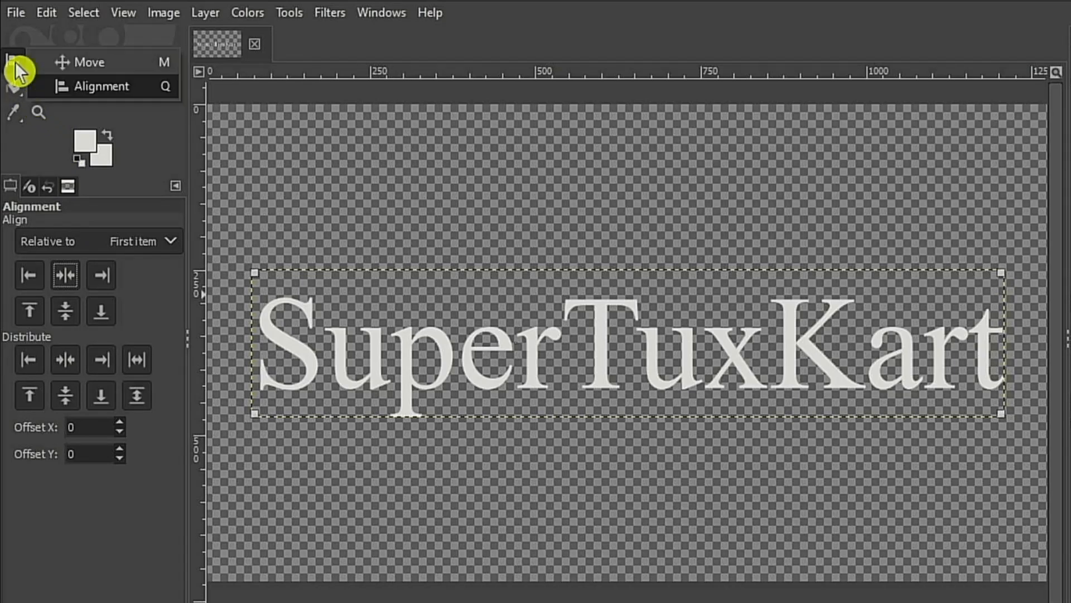
click(88, 67)
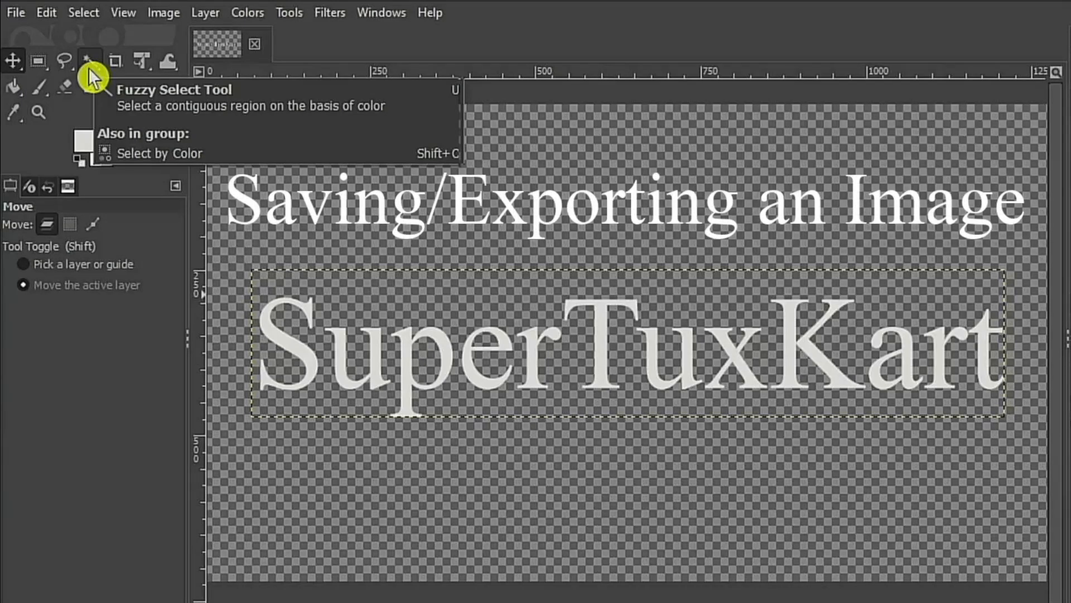
- Save the image as title.xcf in the Pictures folder
click(18, 14)
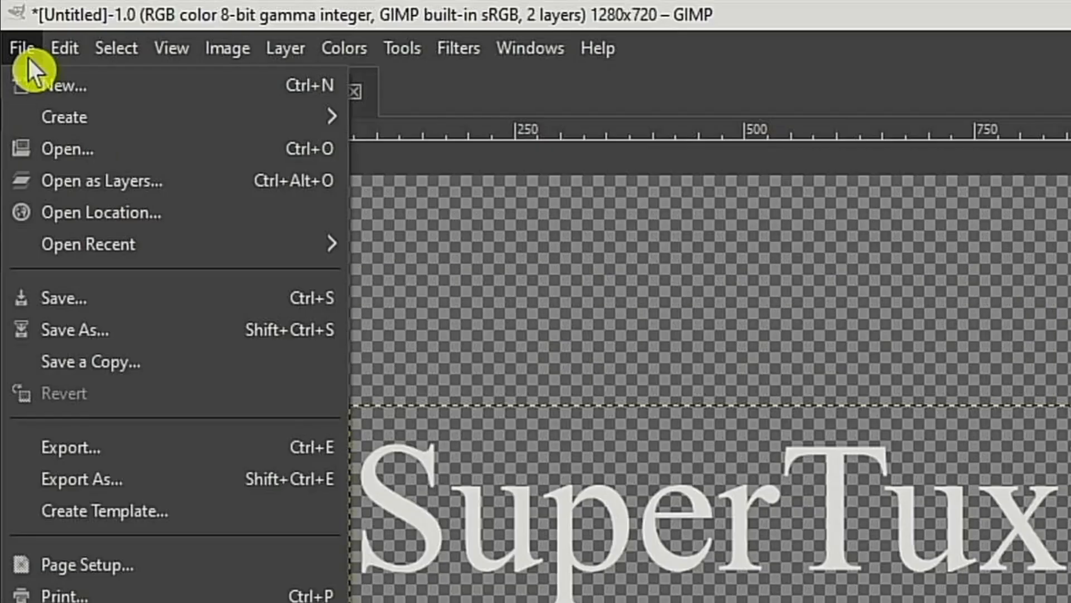
click(132, 340)
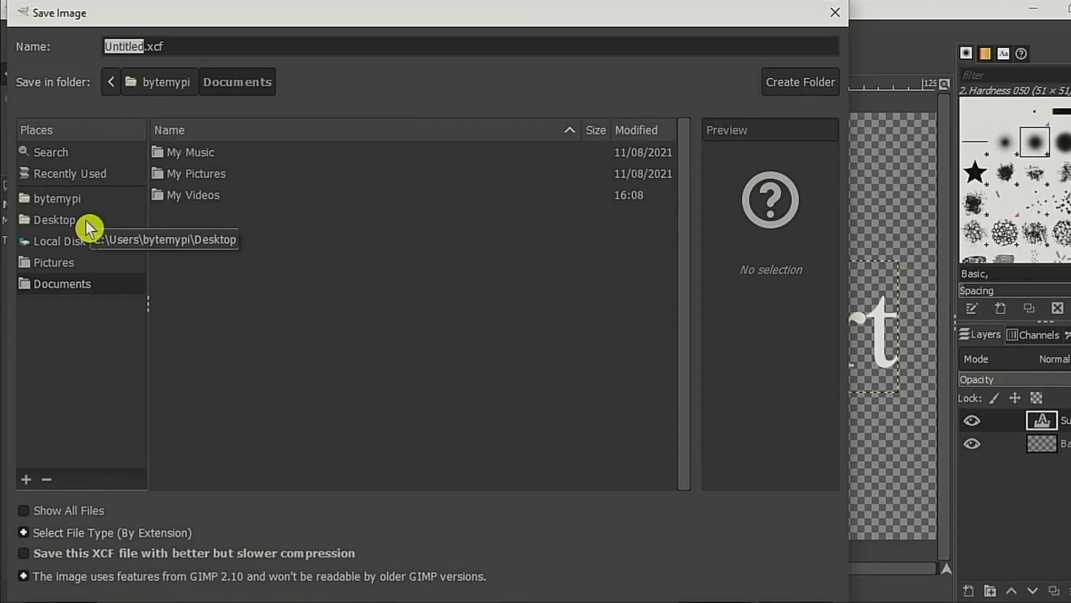
text(title)
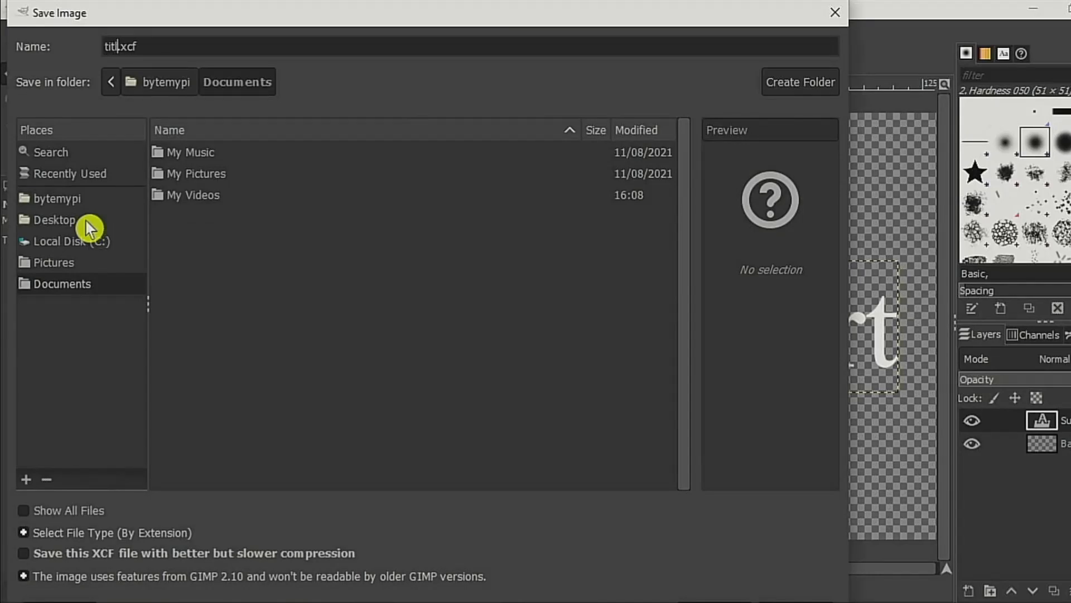
click(74, 263)
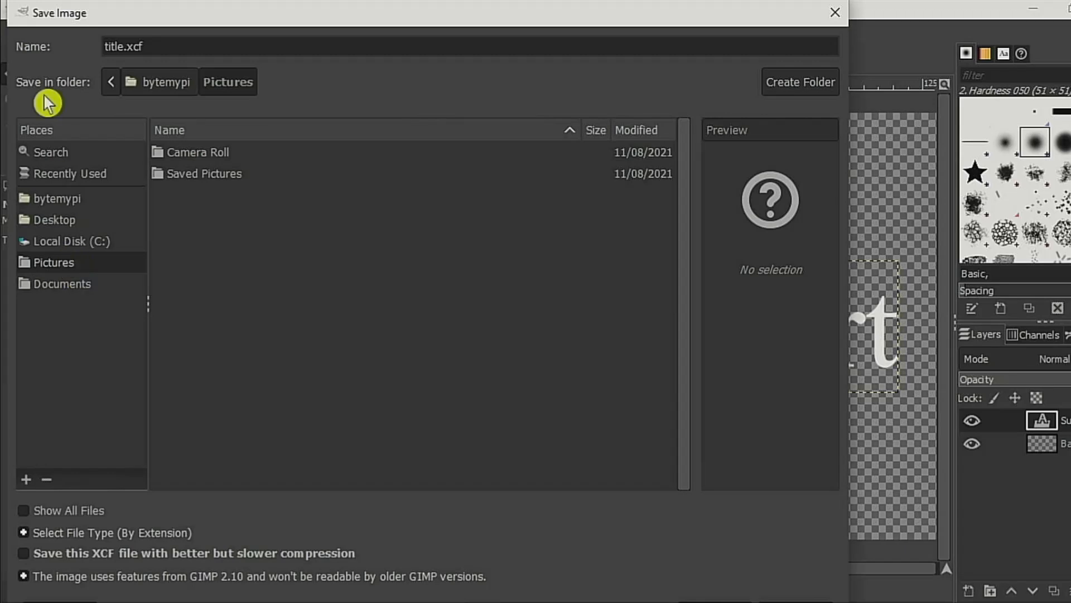
drag(10, 4, 102, 71)
drag(171, 97, 167, 76)
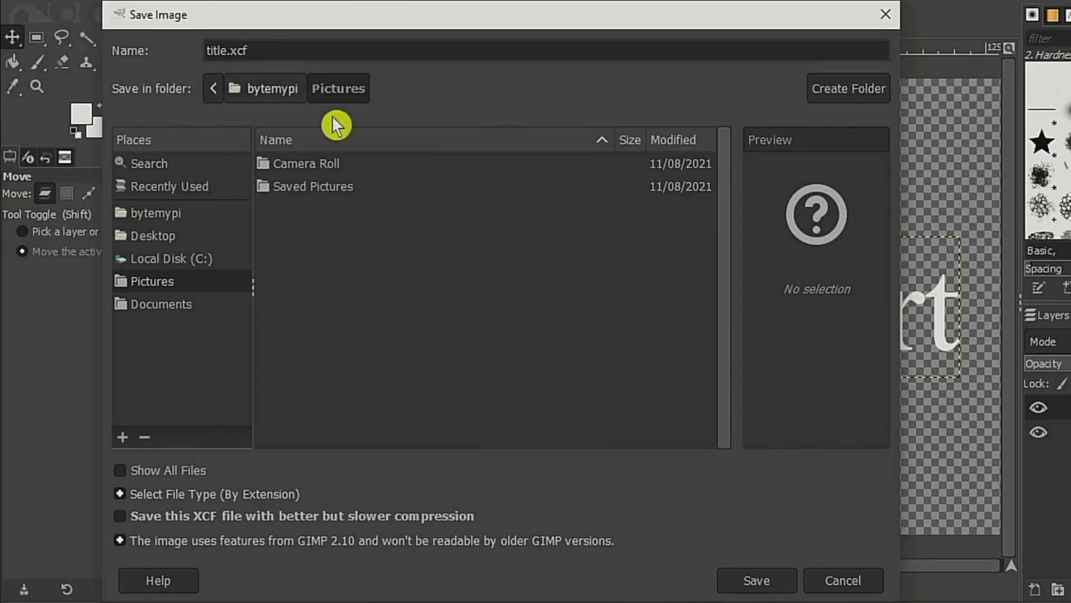
click(708, 595)
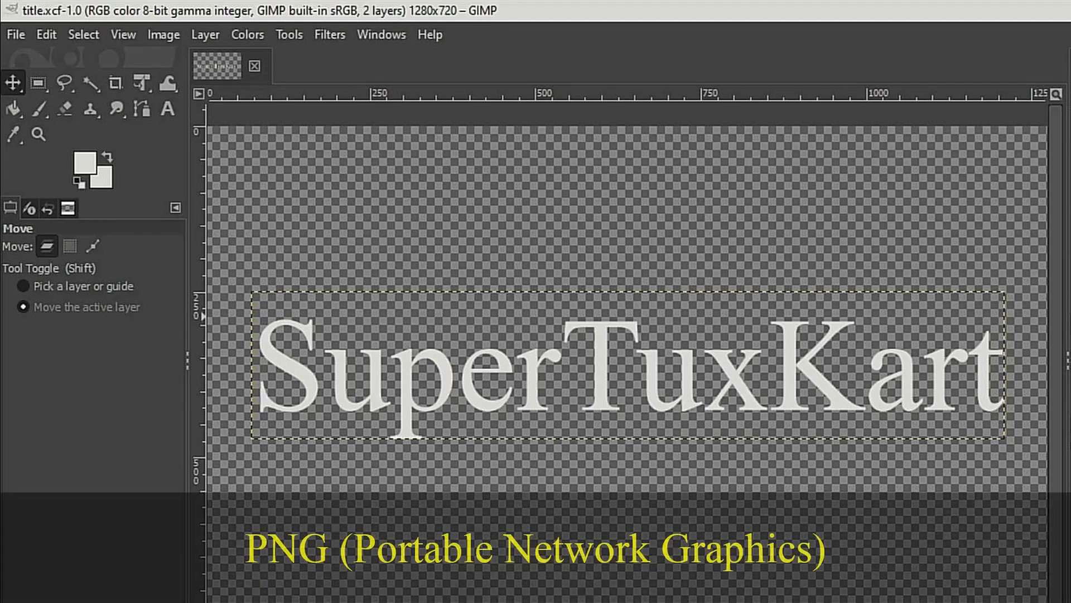
- Export the image as title.png to the Pictures folder with the default PNG options
click(16, 39)
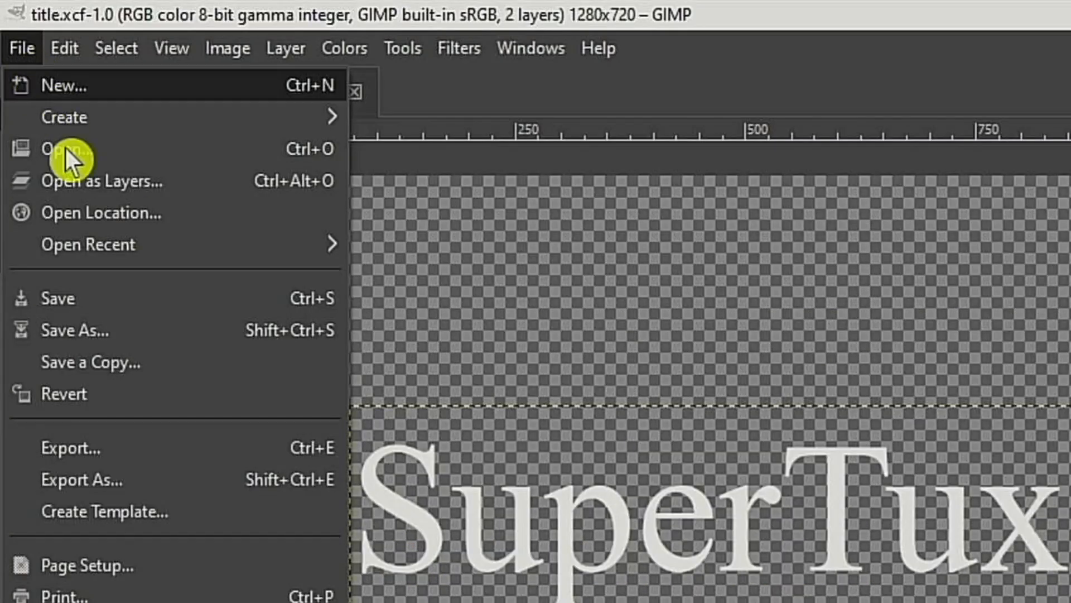
click(104, 481)
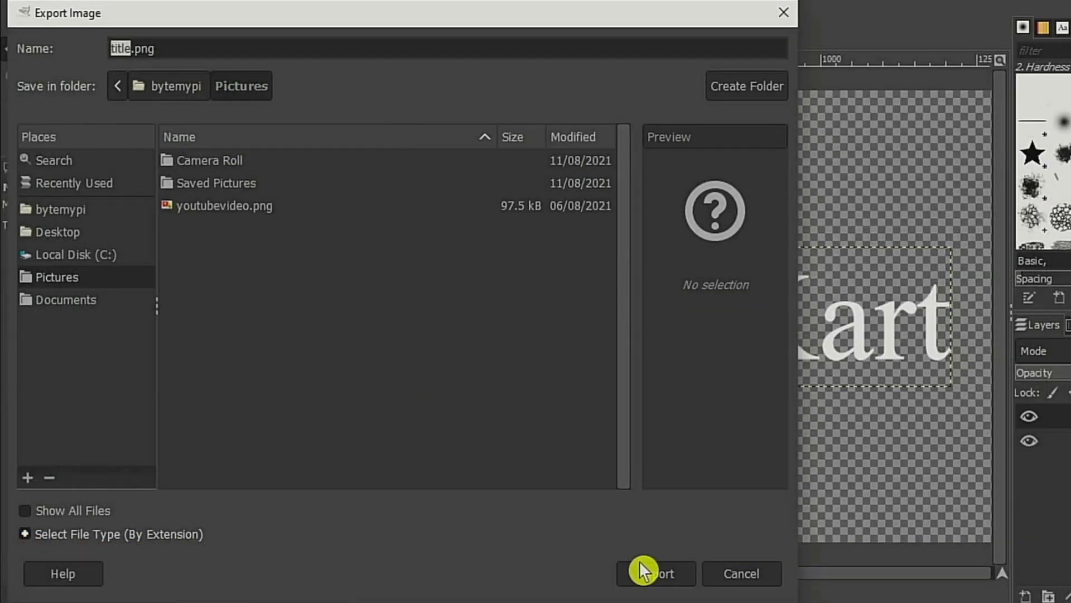
click(642, 569)
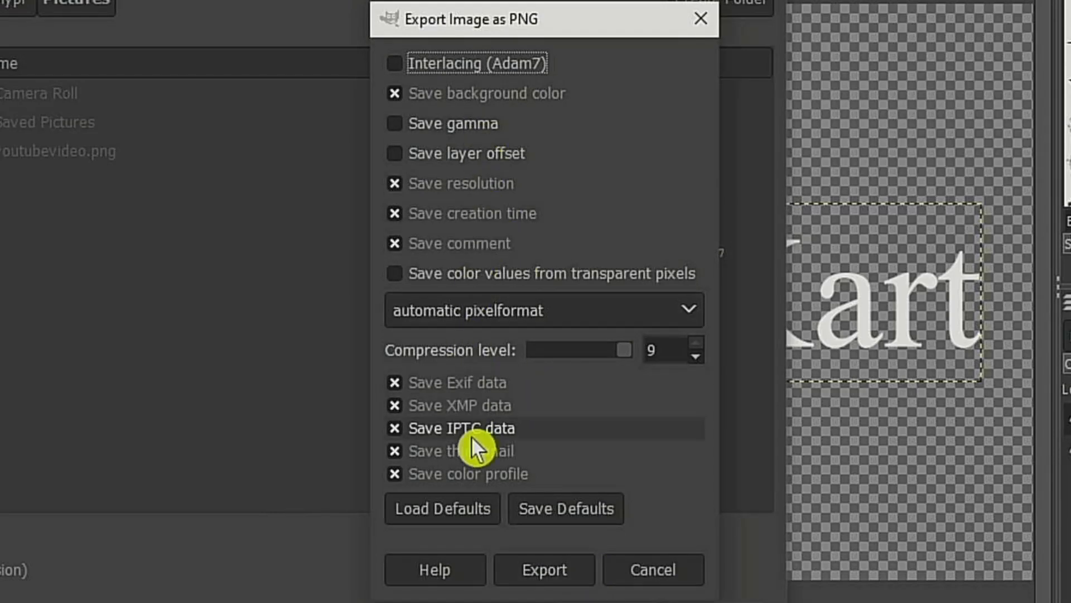
click(547, 570)
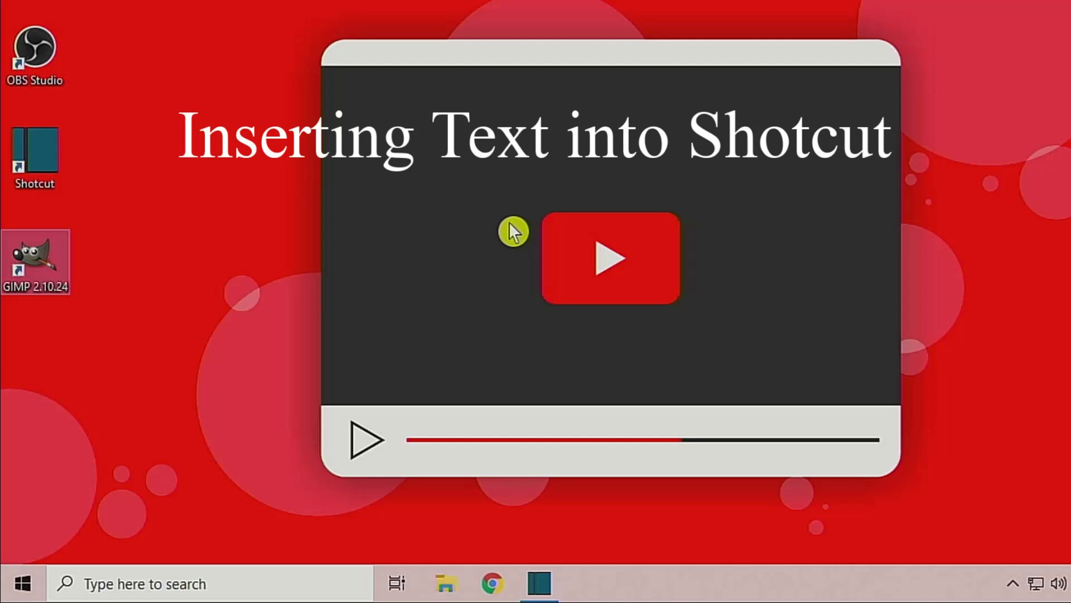
- Switch to Shotcut and open the title PNG image from the Pictures folder
click(552, 583)
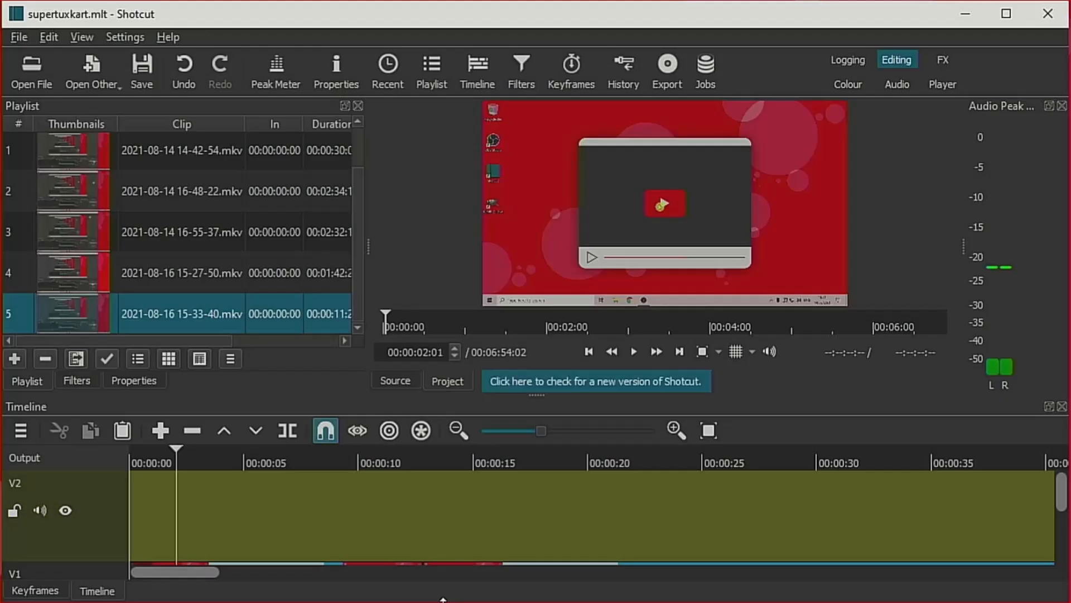
click(29, 78)
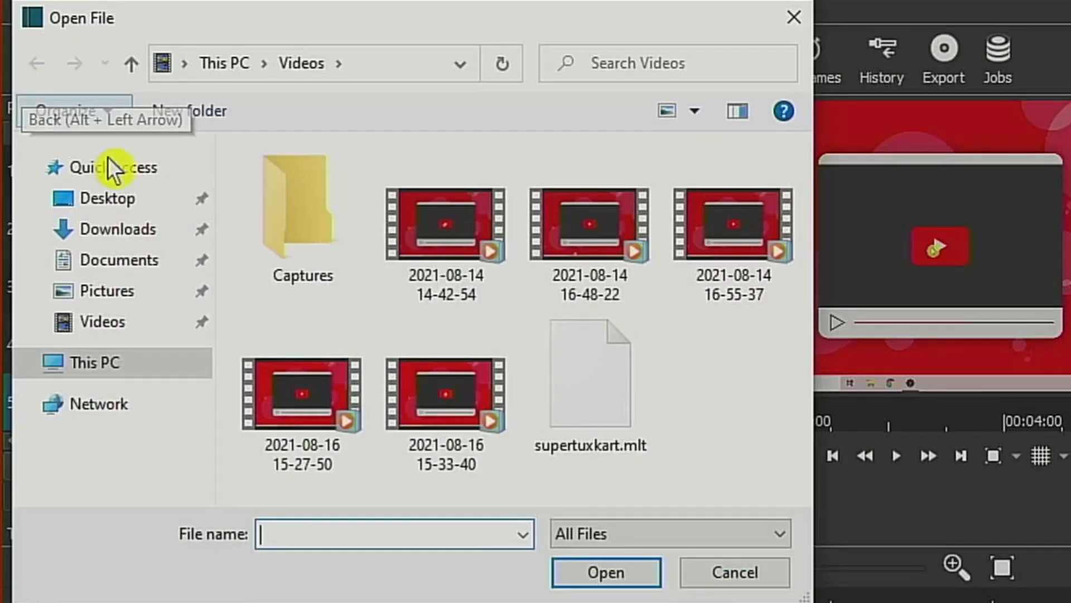
click(107, 302)
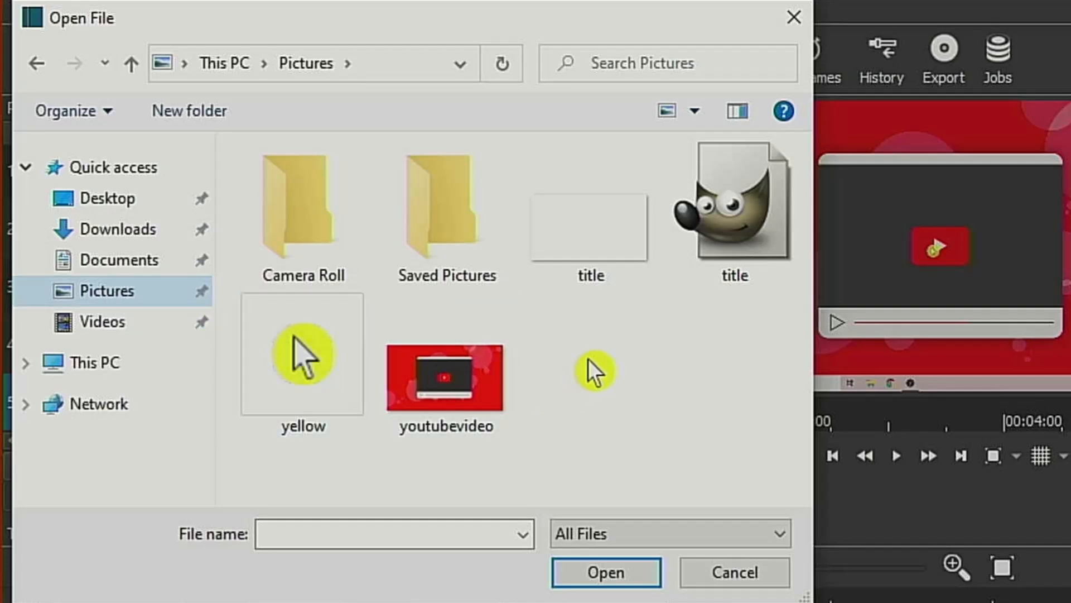
click(581, 233)
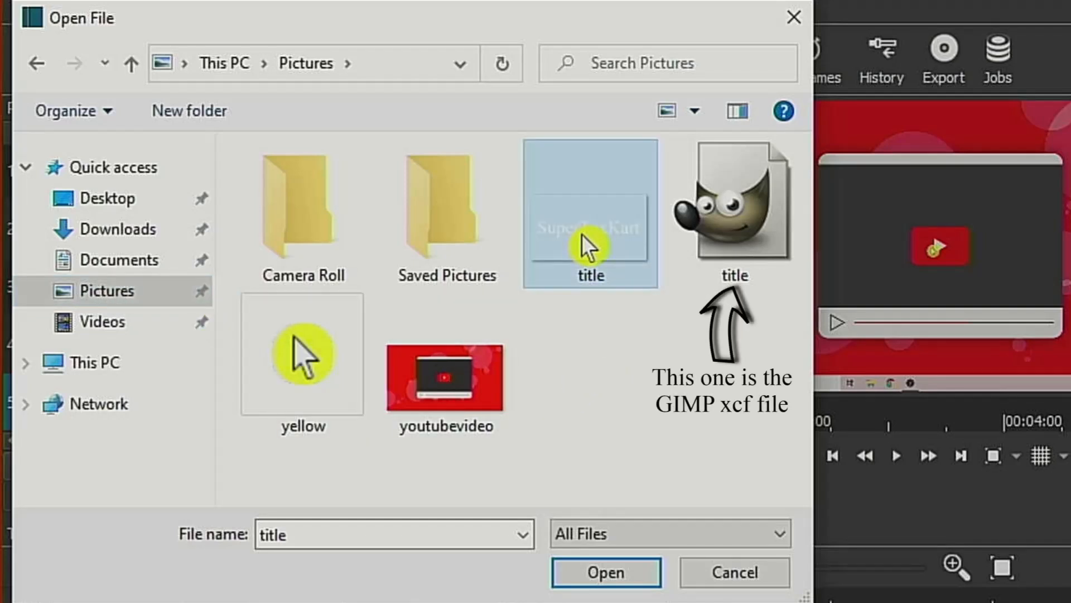
click(594, 575)
click(926, 513)
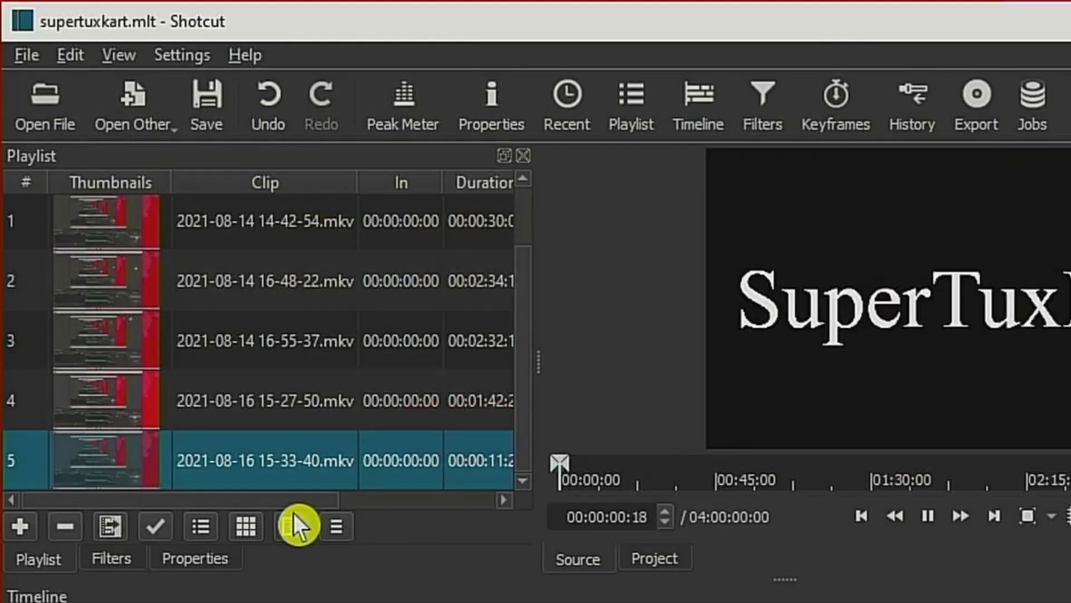
- Add title.png to the playlist and place it at the start of track V2
click(23, 531)
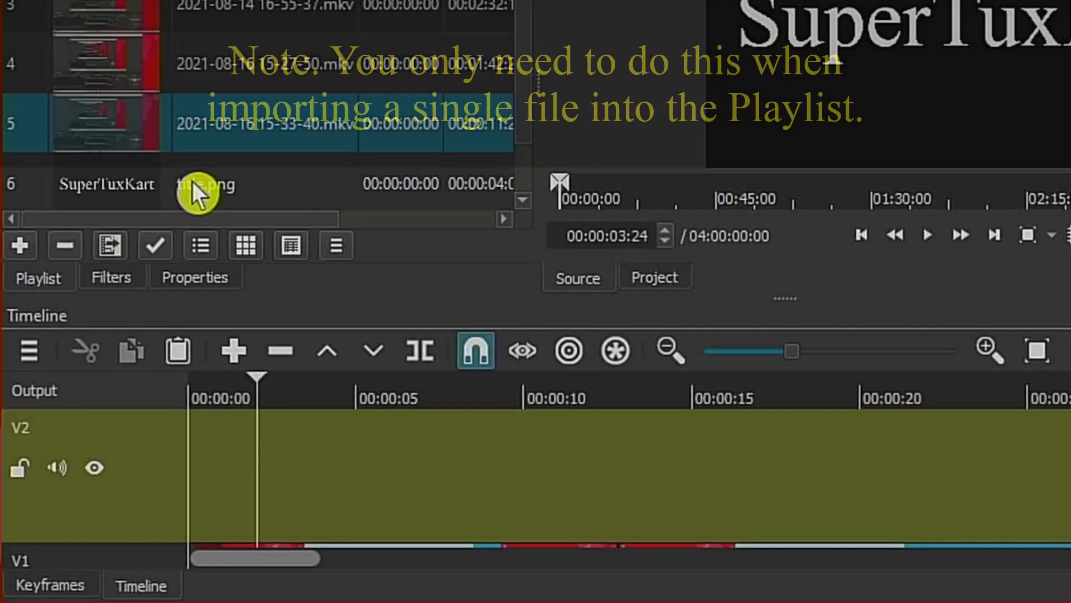
click(192, 463)
drag(192, 182, 210, 467)
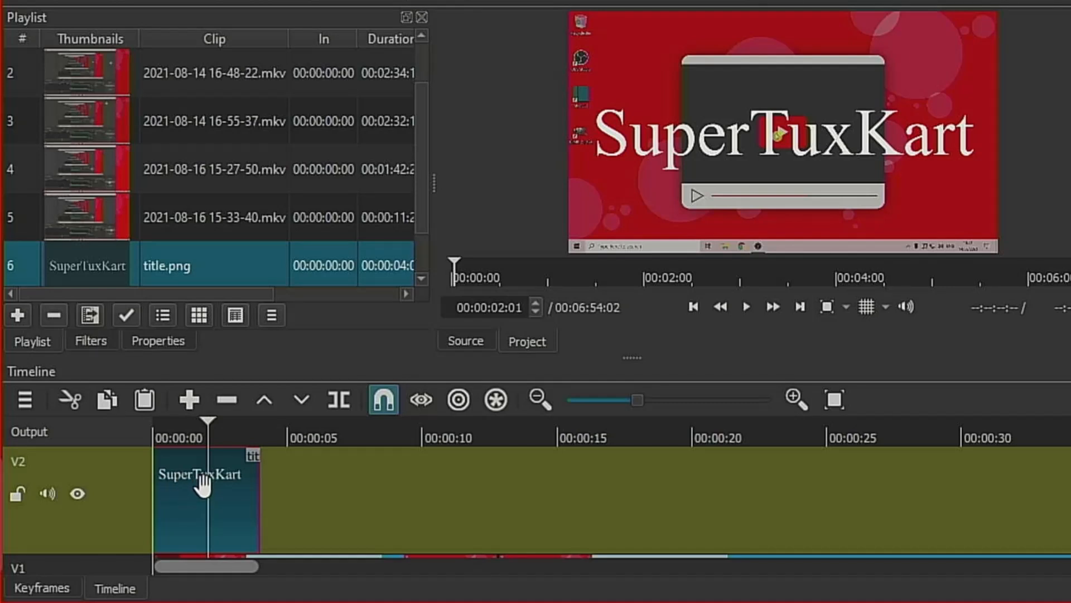
- Deselect the title clip on track V2 and play the timeline from the start to preview the title overlay
drag(202, 486, 200, 523)
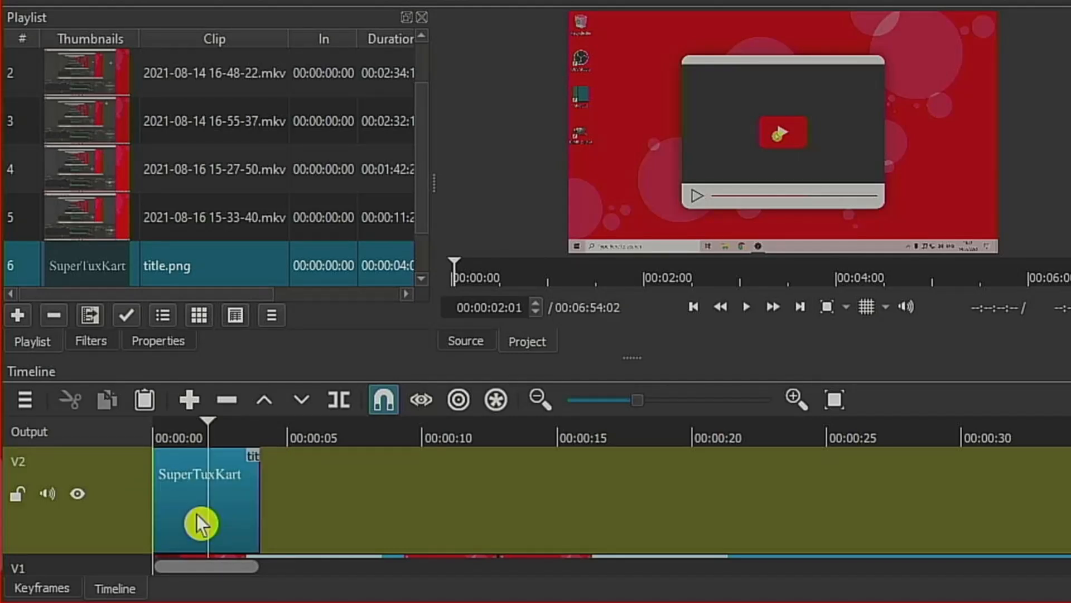
key(Home)
key(space)
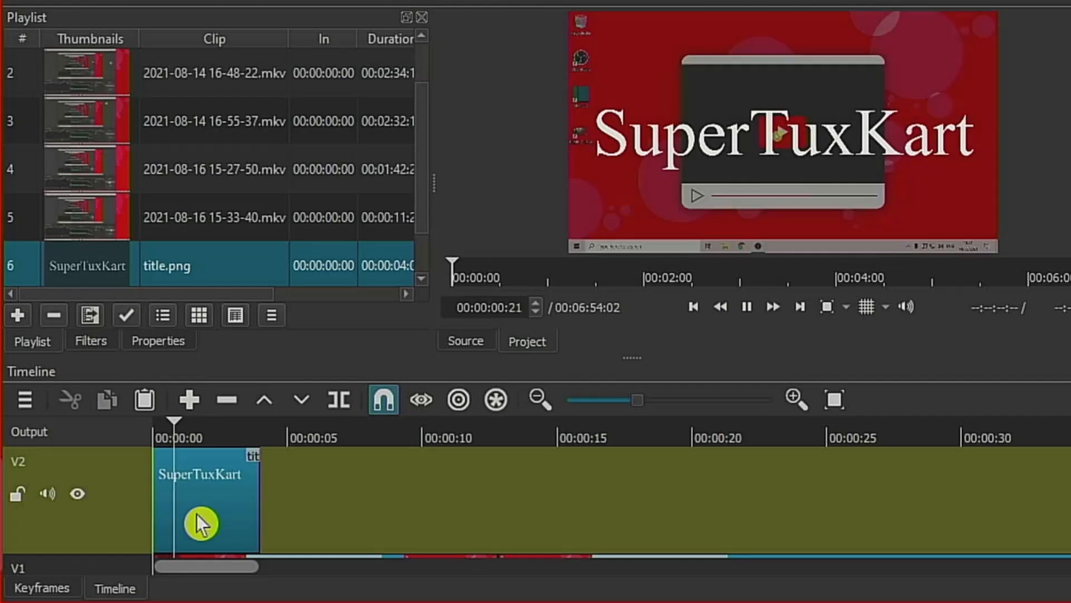
key(space)
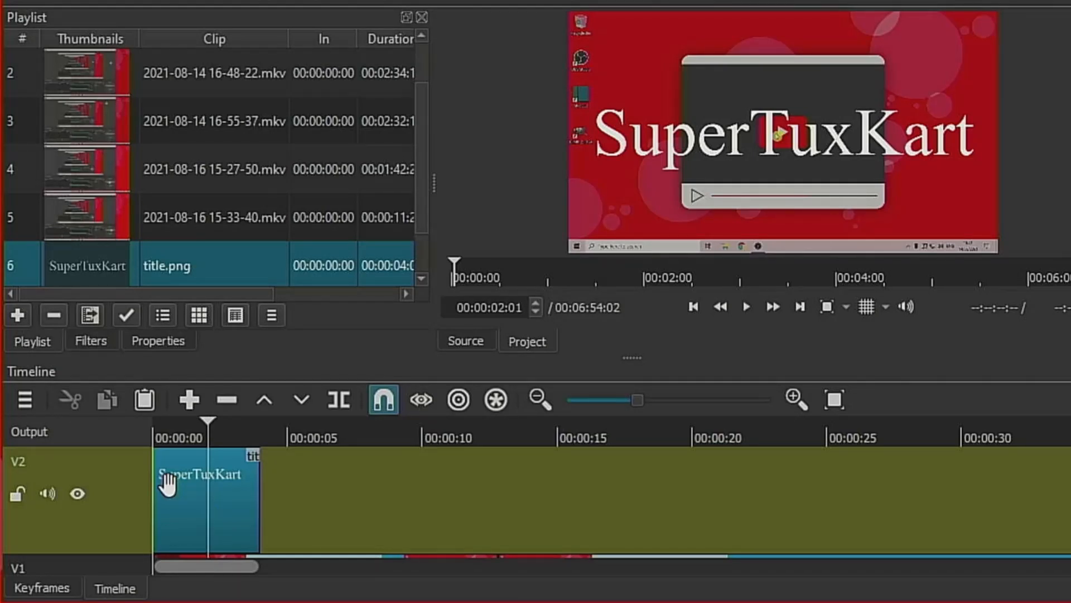
- Add a 1-second fade-in to the title clip on track V2 and preview it from the start of the timeline
mouse_move(162, 462)
drag(161, 458, 196, 457)
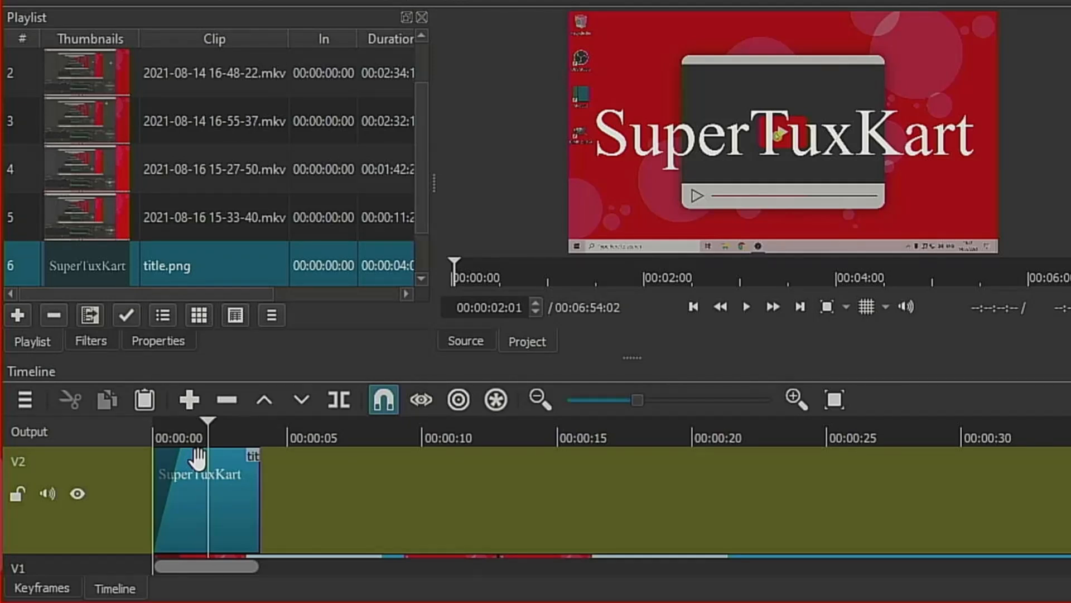
key(Home)
key(space)
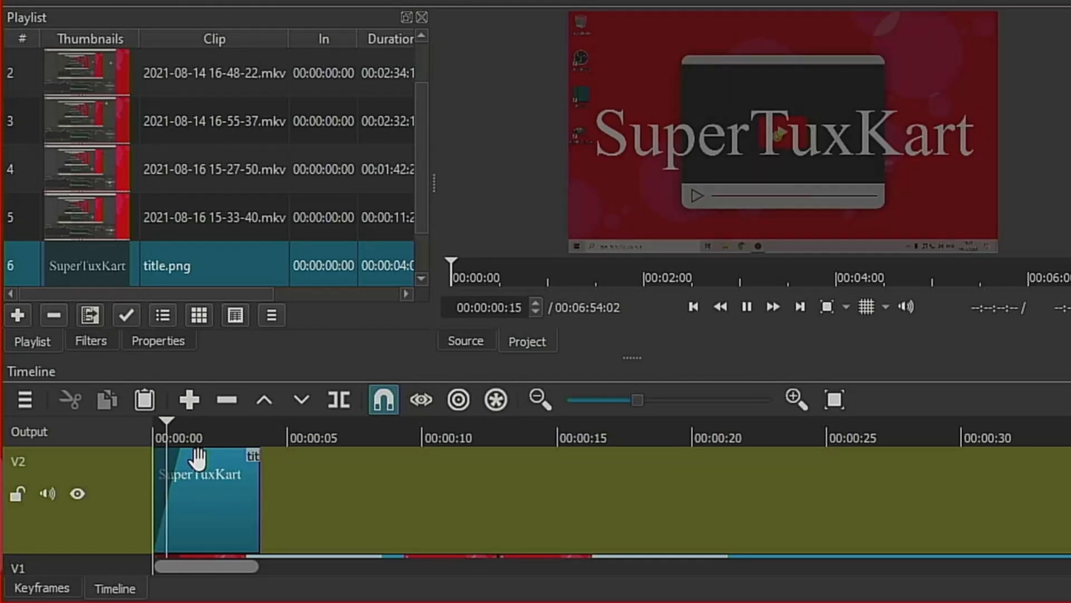
key(space)
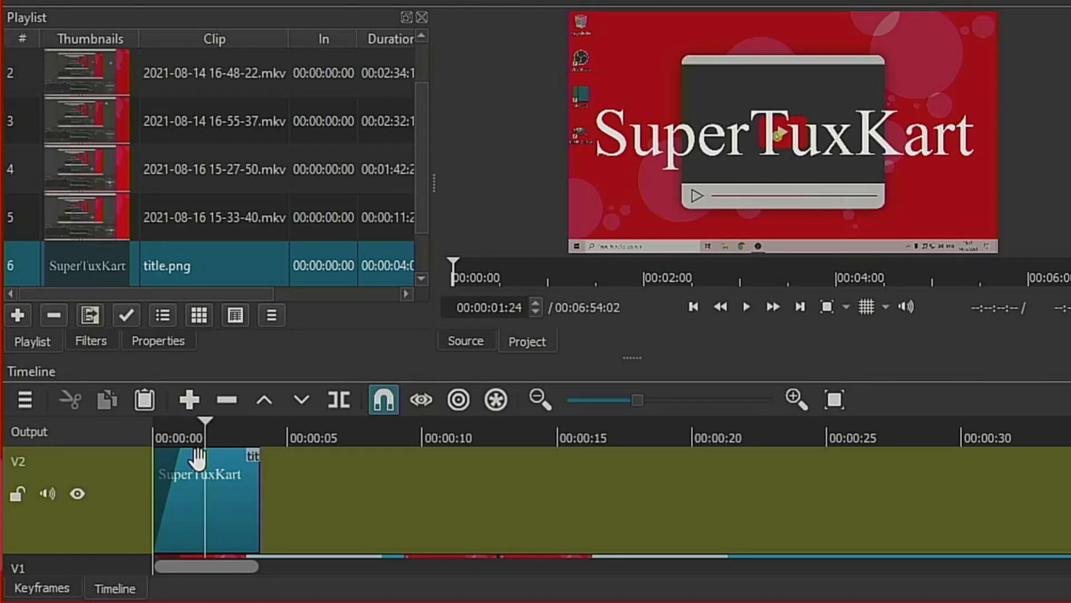
- Add a 1-second fade-out to the end of the title clip on track V2 and preview the clip's ending
click(197, 459)
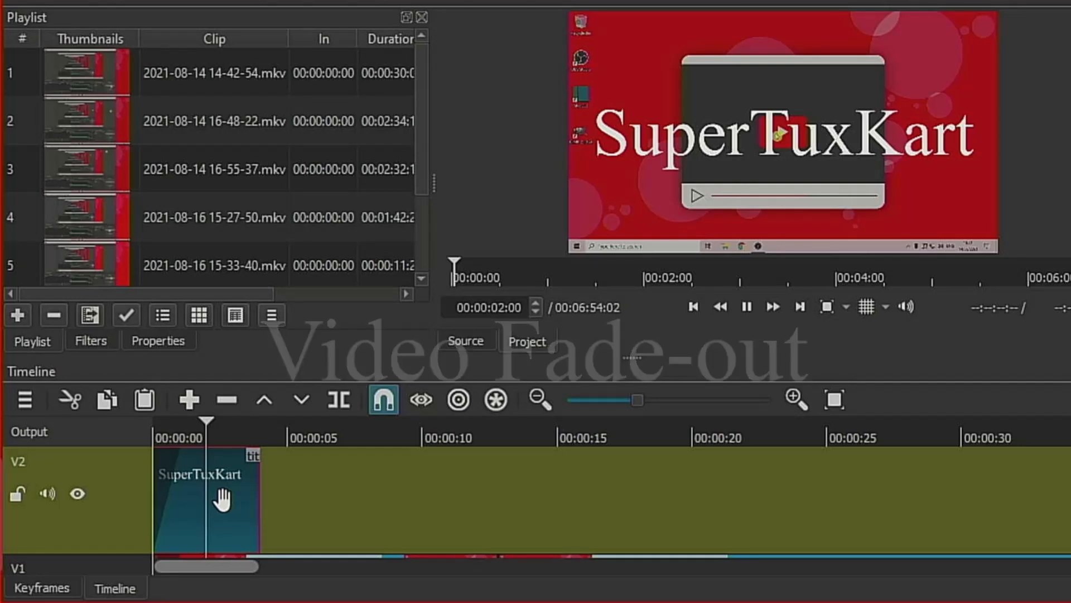
key(space)
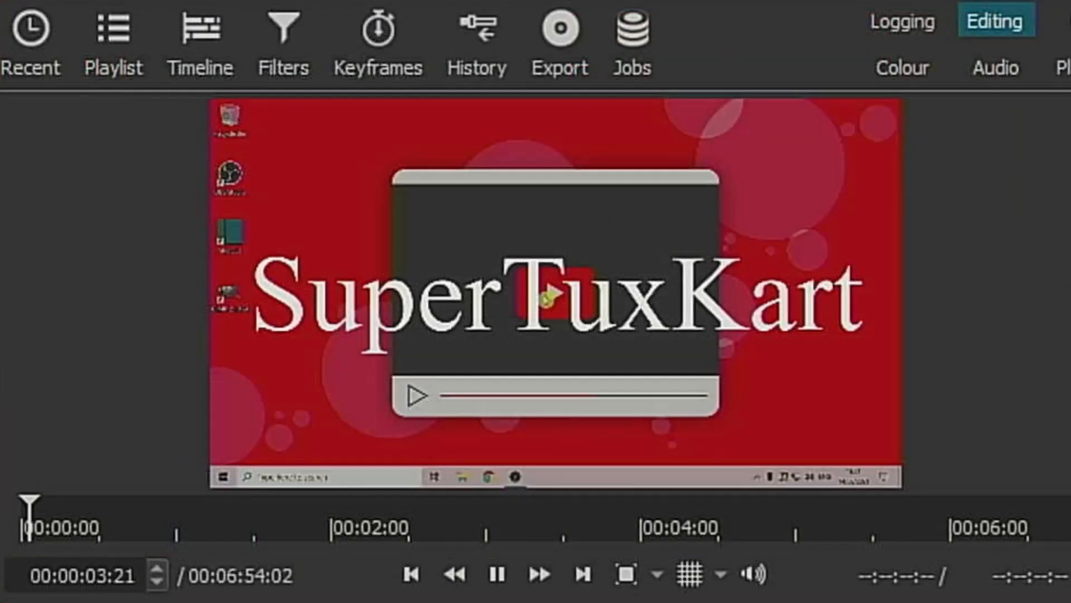
key(space)
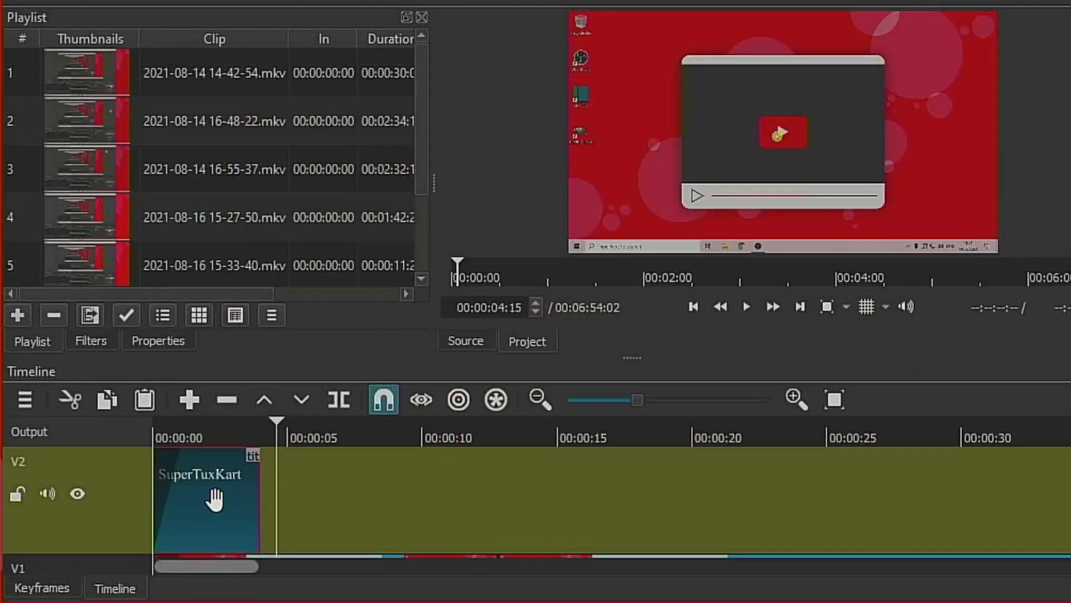
drag(252, 454, 211, 463)
click(222, 441)
key(space)
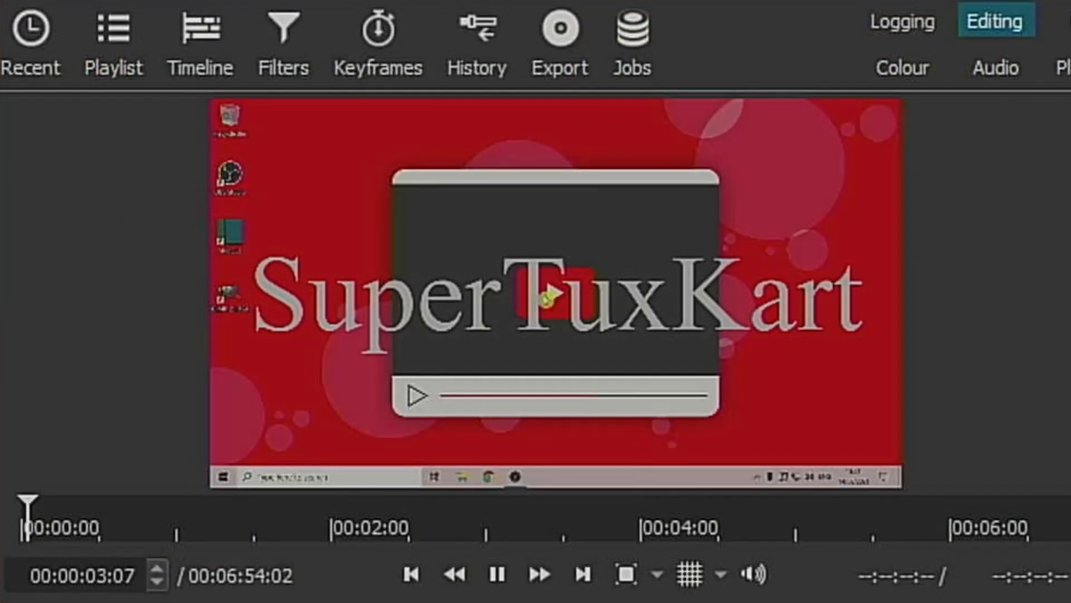
key(space)
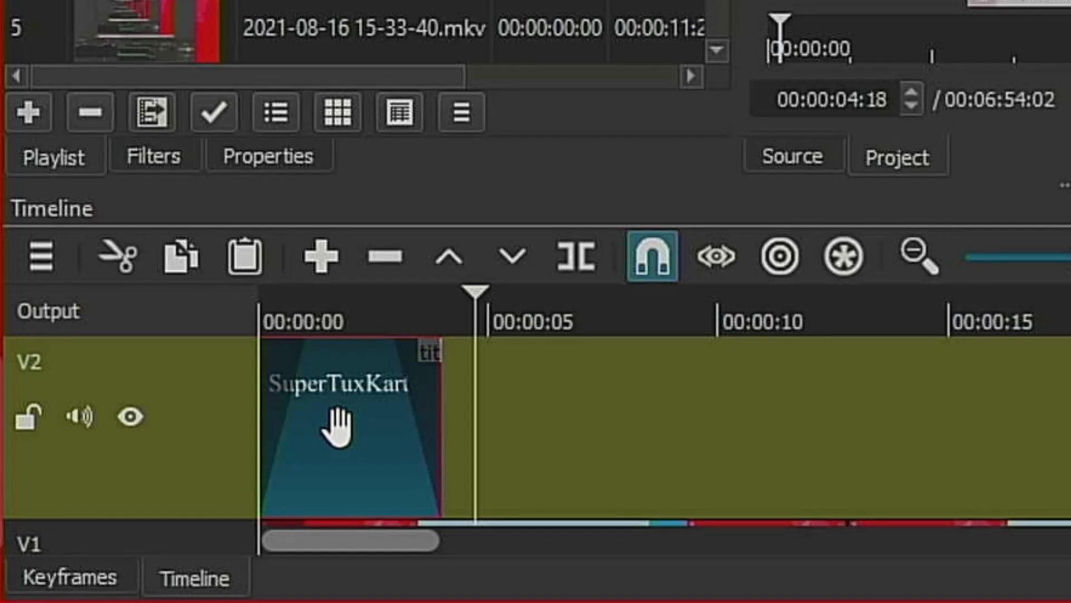
- Set the title clip's Fade Out Video filter to adjust opacity instead of fading with black, and preview the fade-out
click(164, 165)
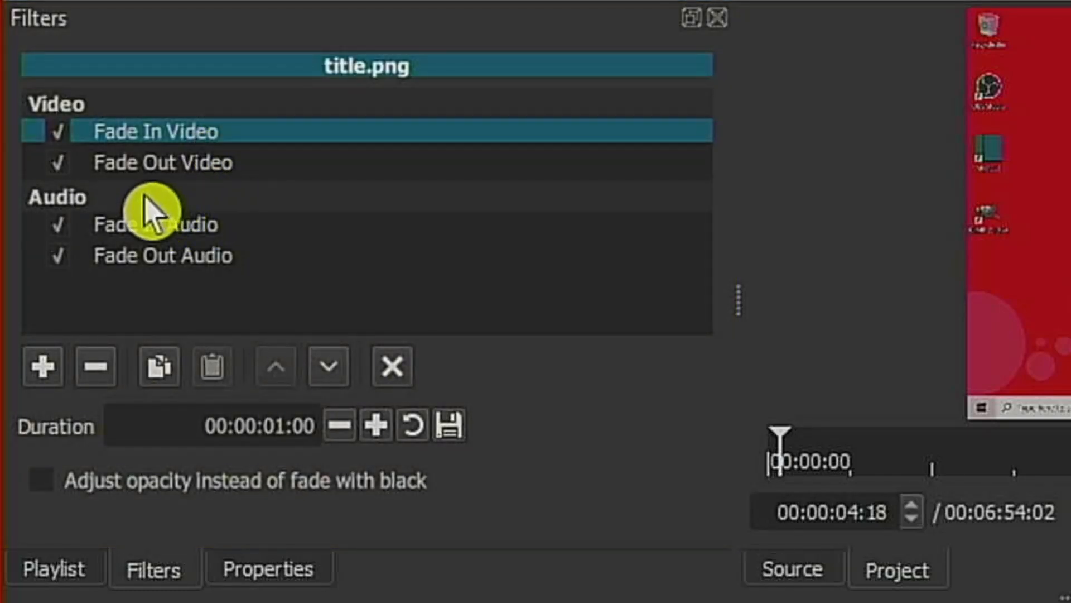
click(166, 167)
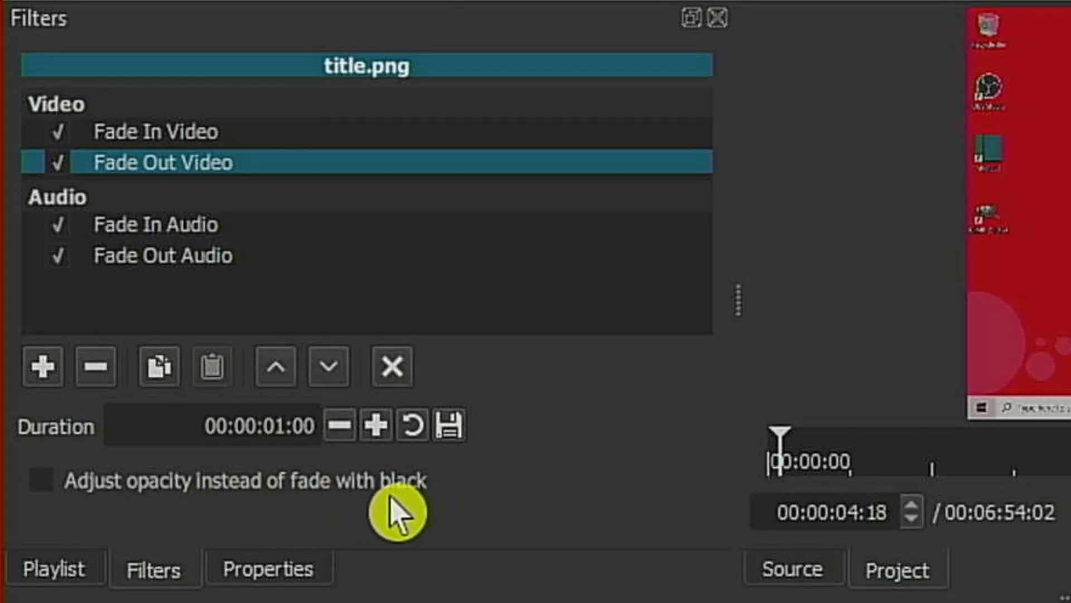
click(48, 483)
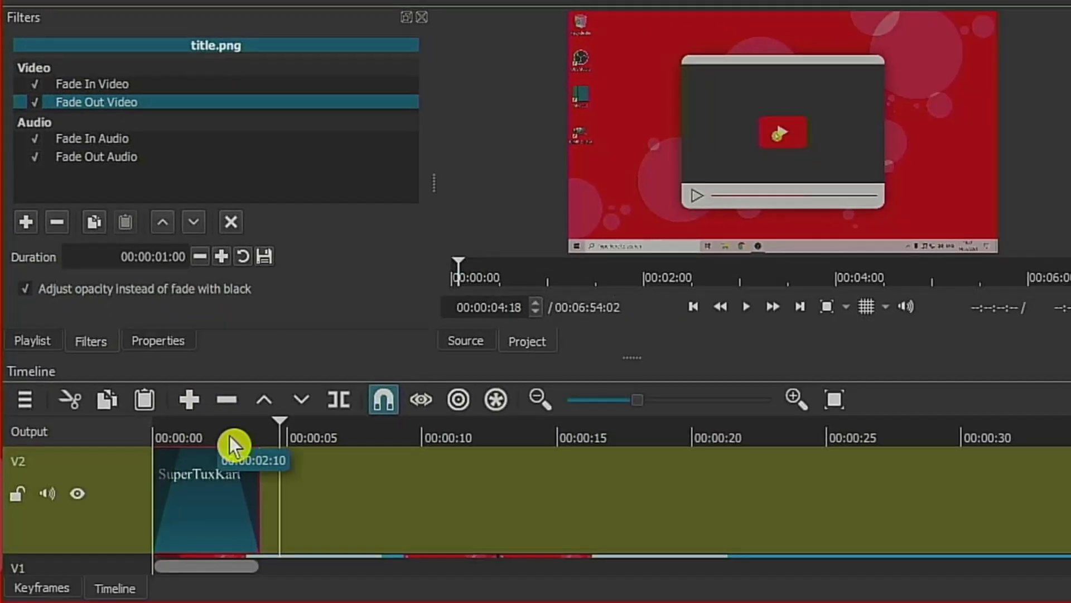
click(218, 436)
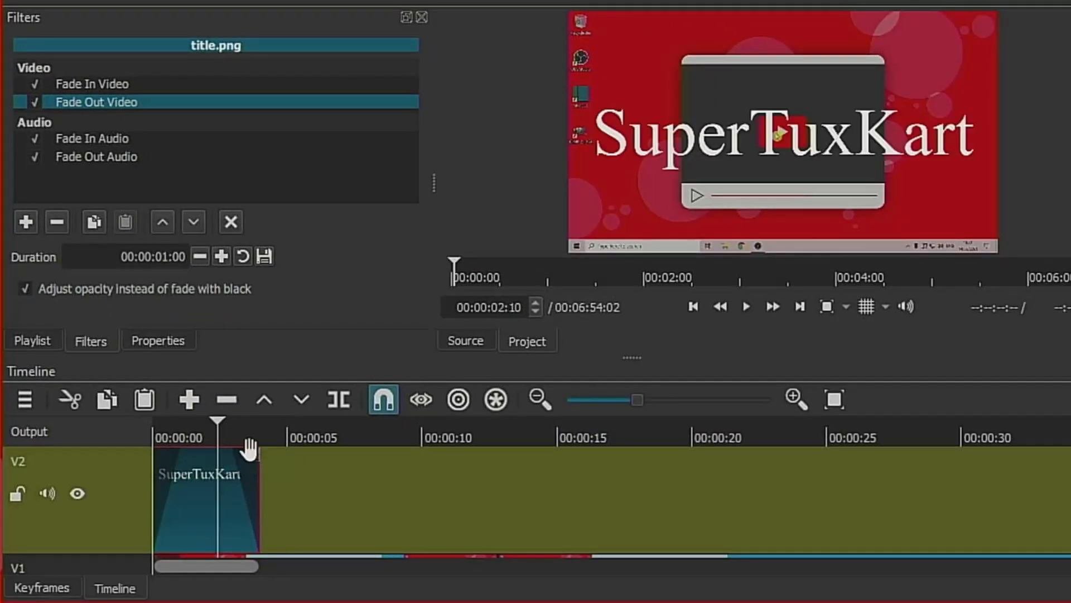
key(space)
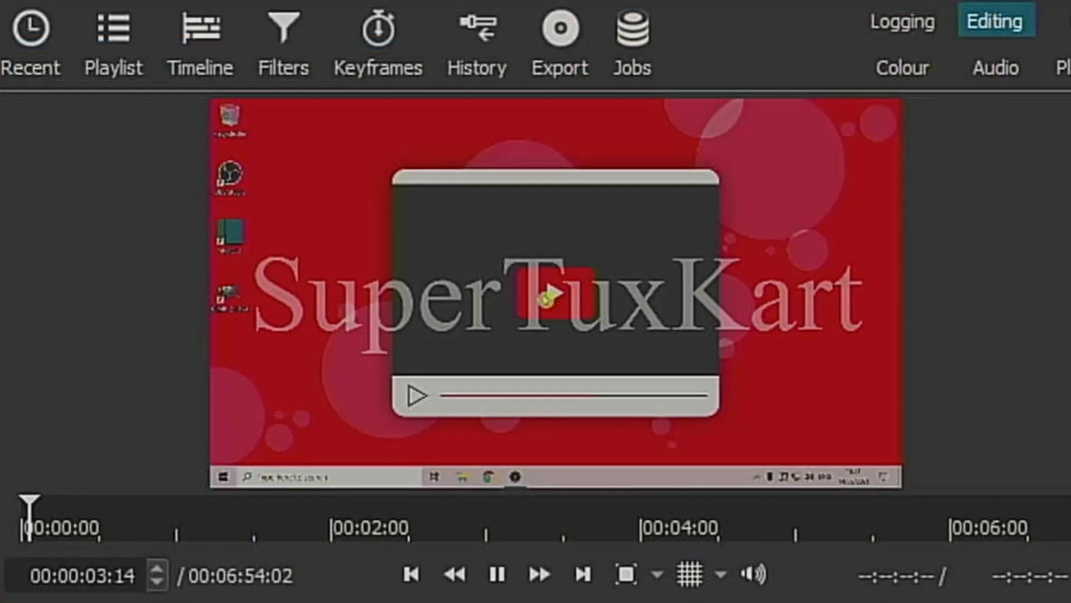
key(space)
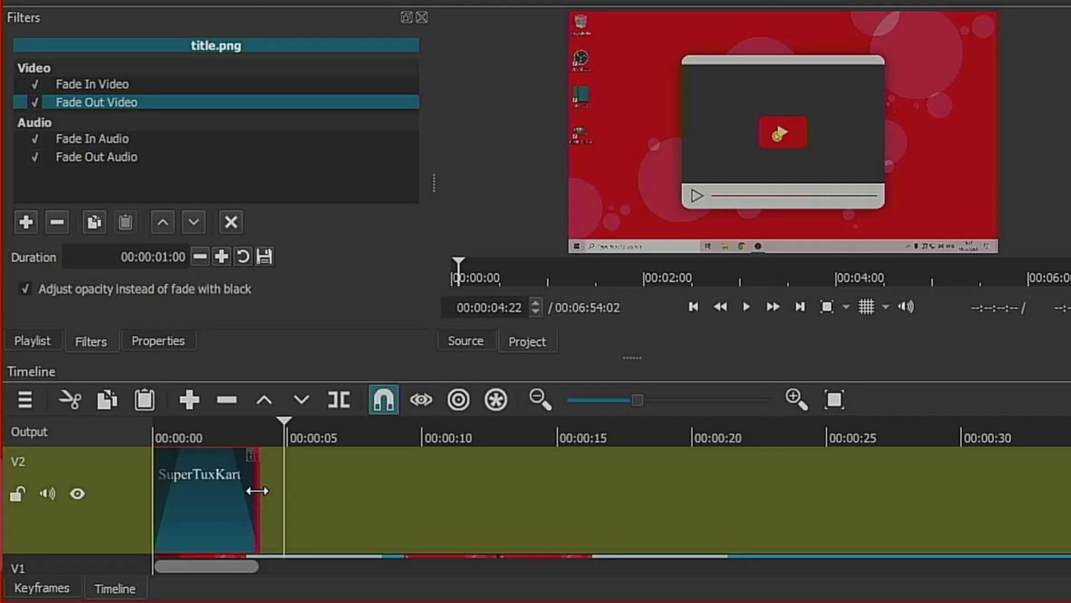
- Extend the end of the title clip on track V2 to about 6 seconds and play the timeline to check it
drag(276, 500, 319, 502)
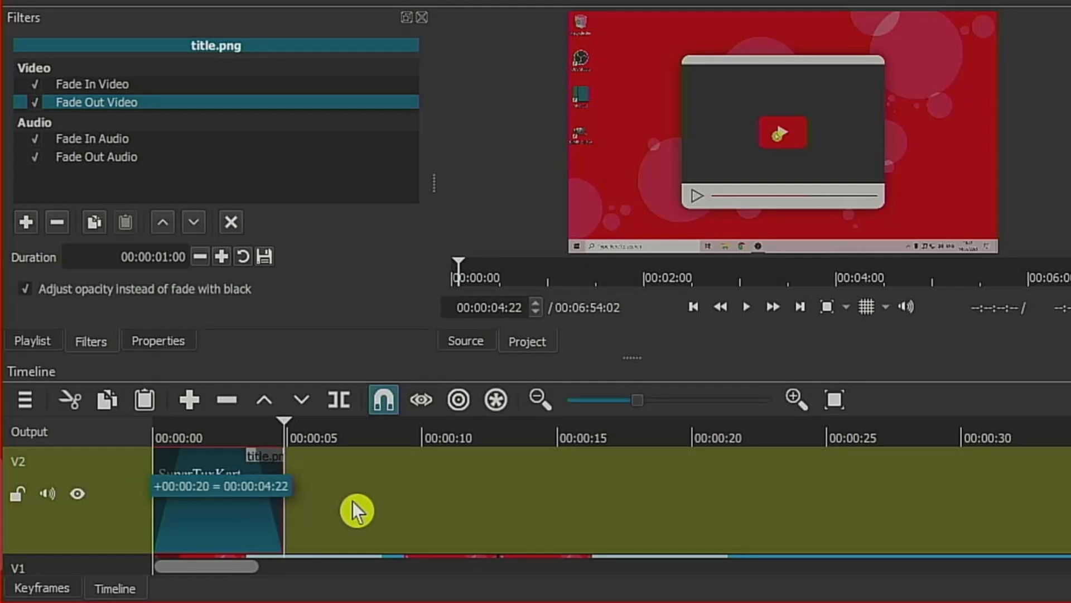
drag(417, 510, 468, 509)
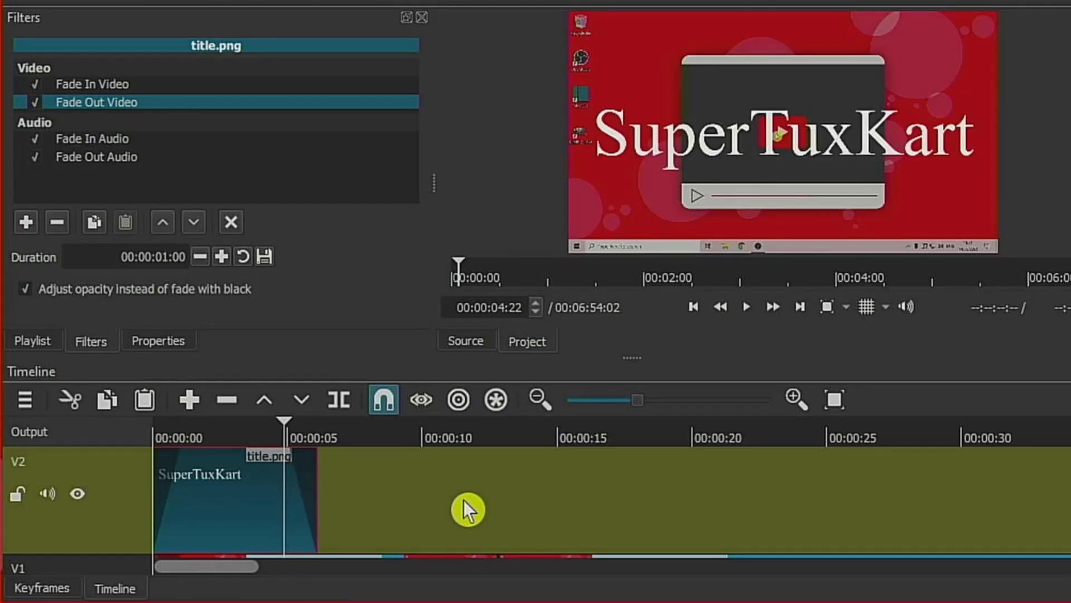
key(Home)
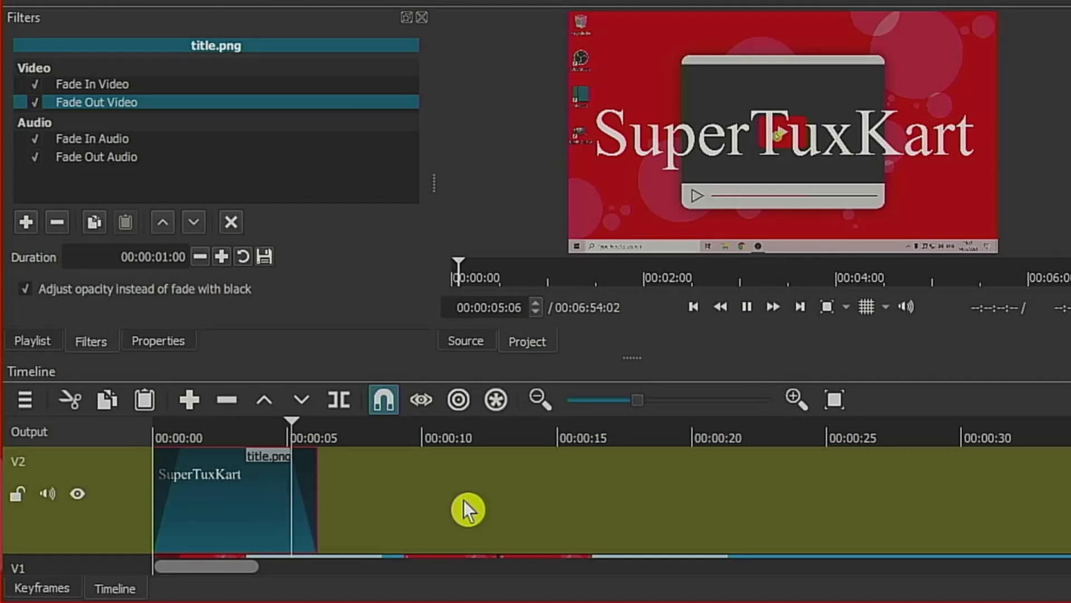
key(space)
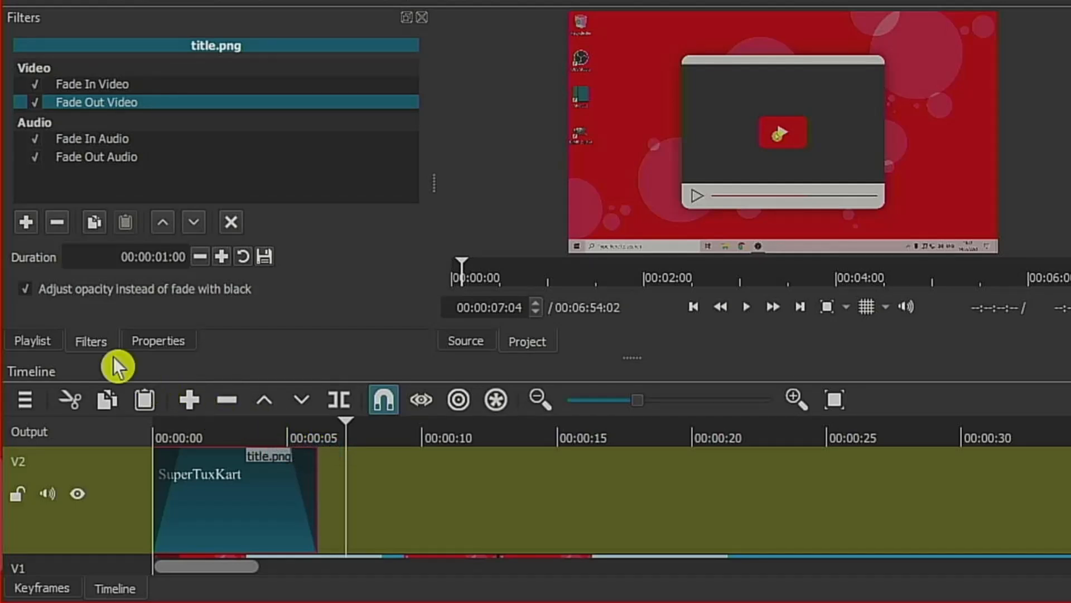
- Show the playlist again, save the supertuxkart.mlt project and minimise Shotcut
click(41, 347)
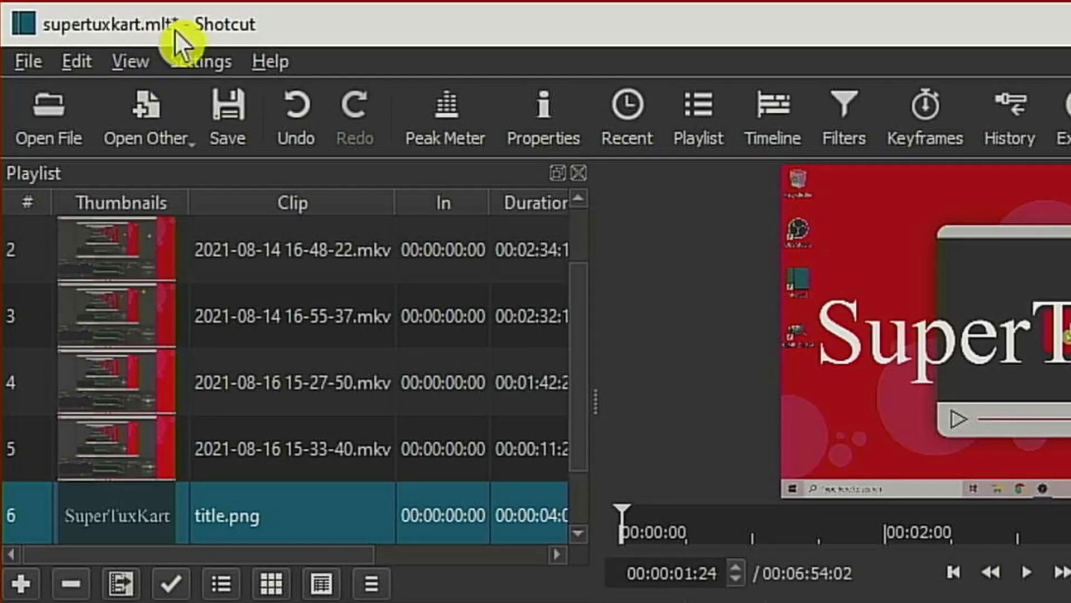
click(243, 120)
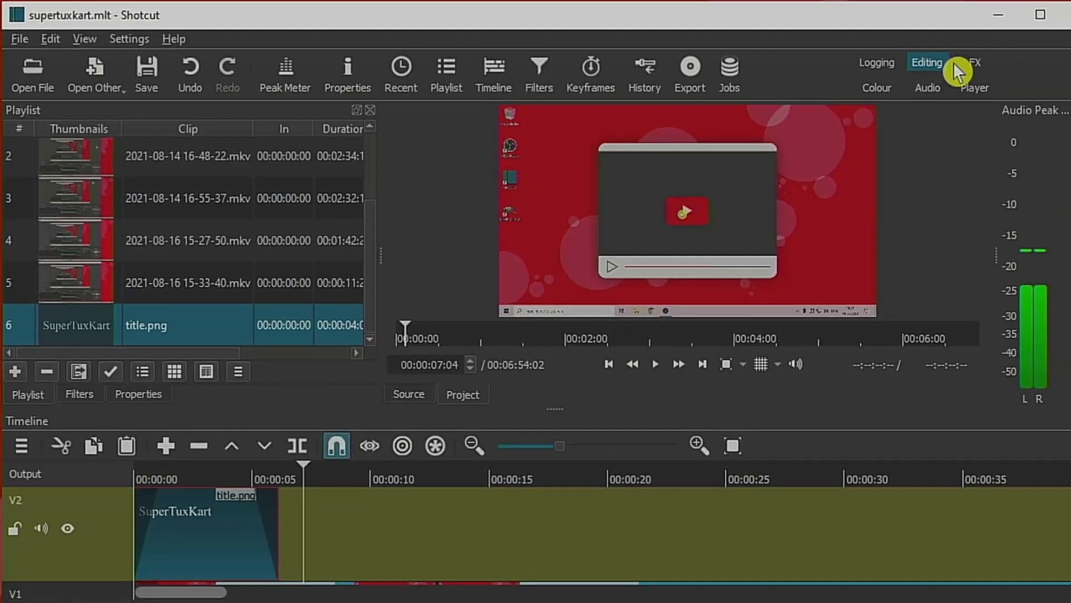
click(998, 15)
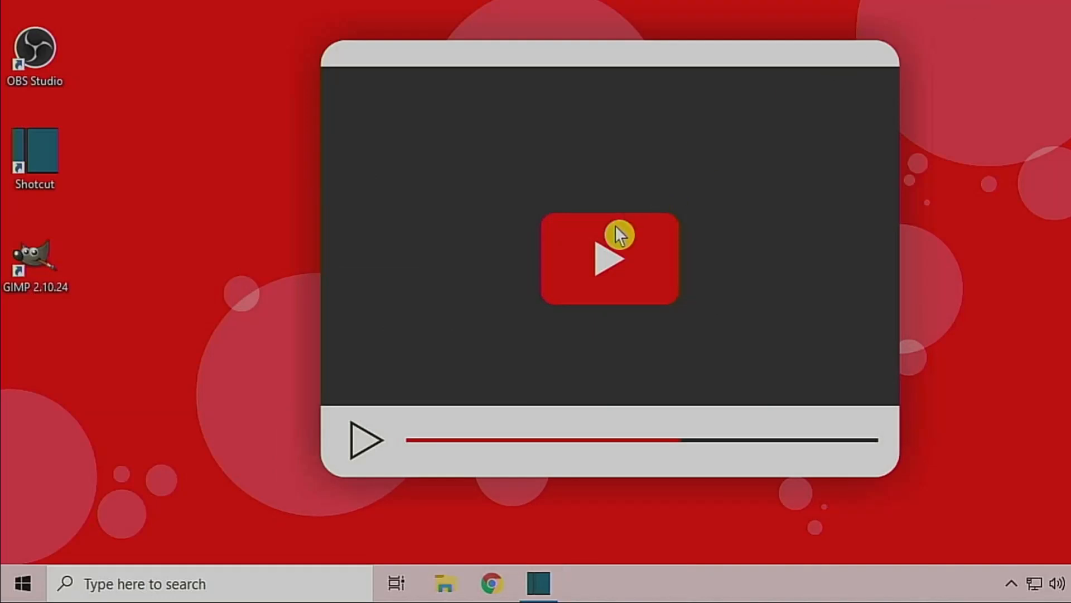
- Switch to Chrome, search Pixabay for "racing car" and limit the results to illustrations
click(492, 584)
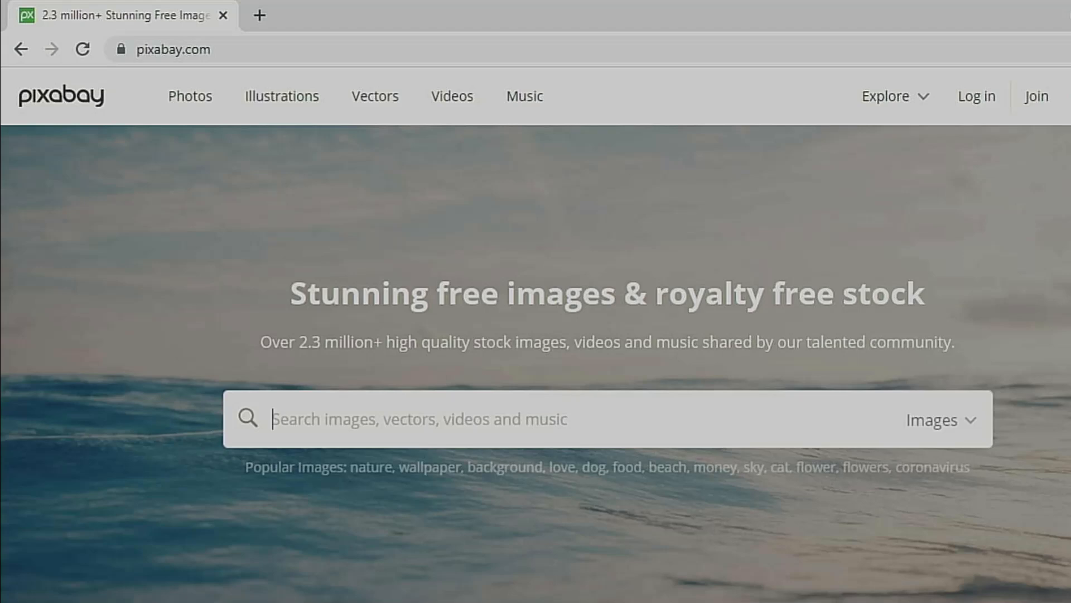
text(racing car)
key(Return)
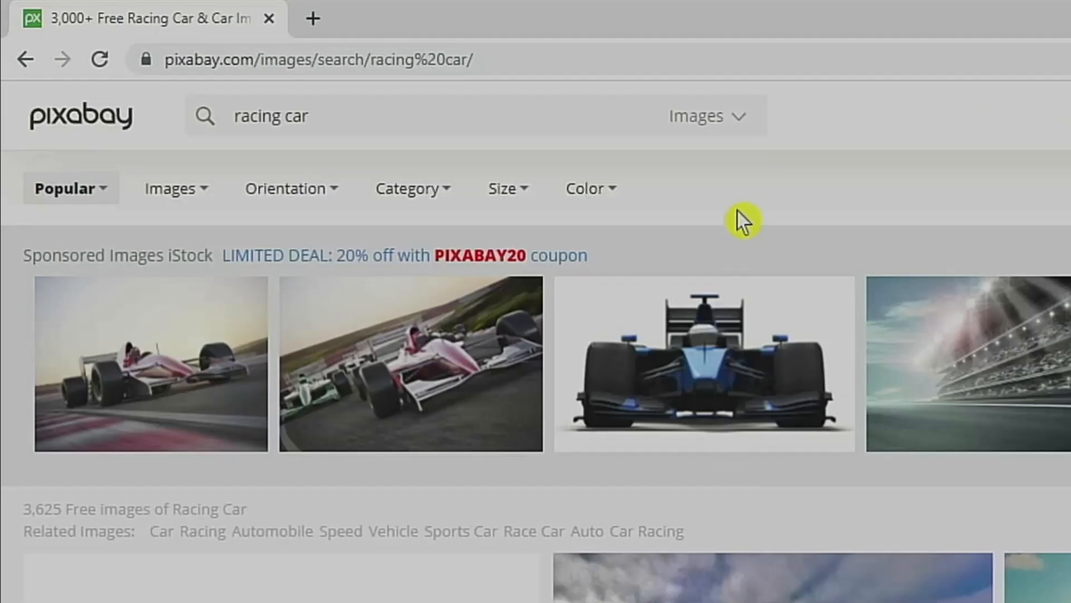
click(615, 97)
click(654, 303)
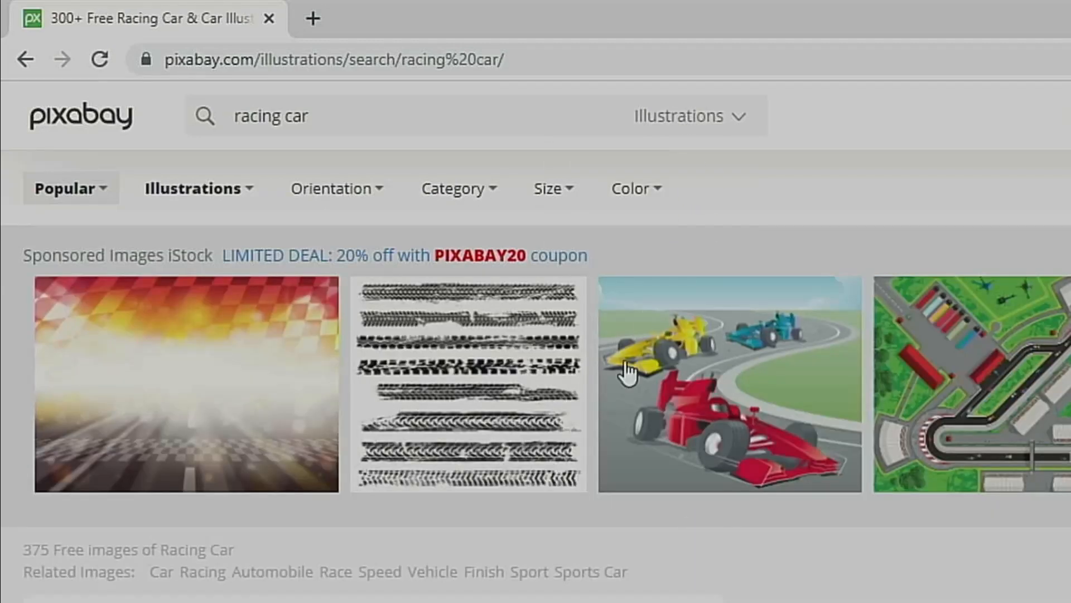
scroll(567, 500, down, 10)
scroll(675, 597, down, 2)
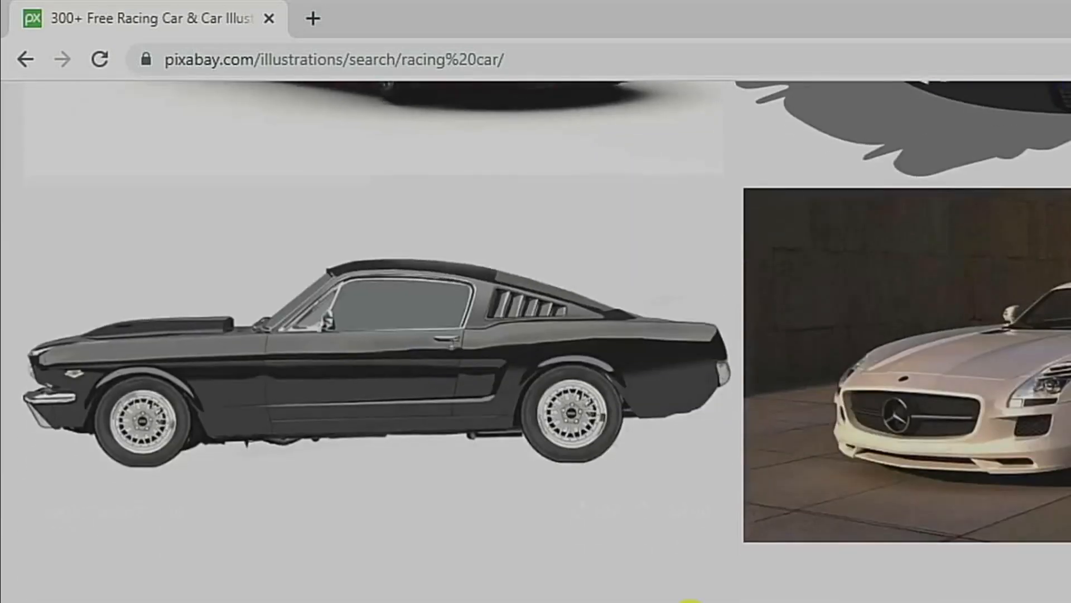
- Open the black Ford Mustang side-view image and request its free download as a 1280×640 PNG
click(412, 384)
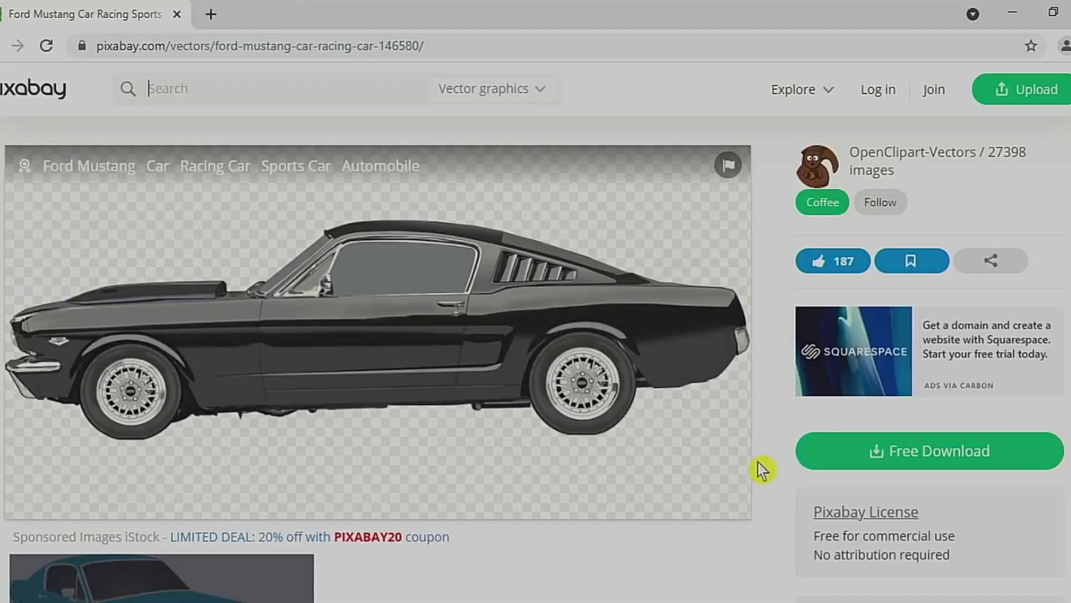
click(897, 463)
click(870, 395)
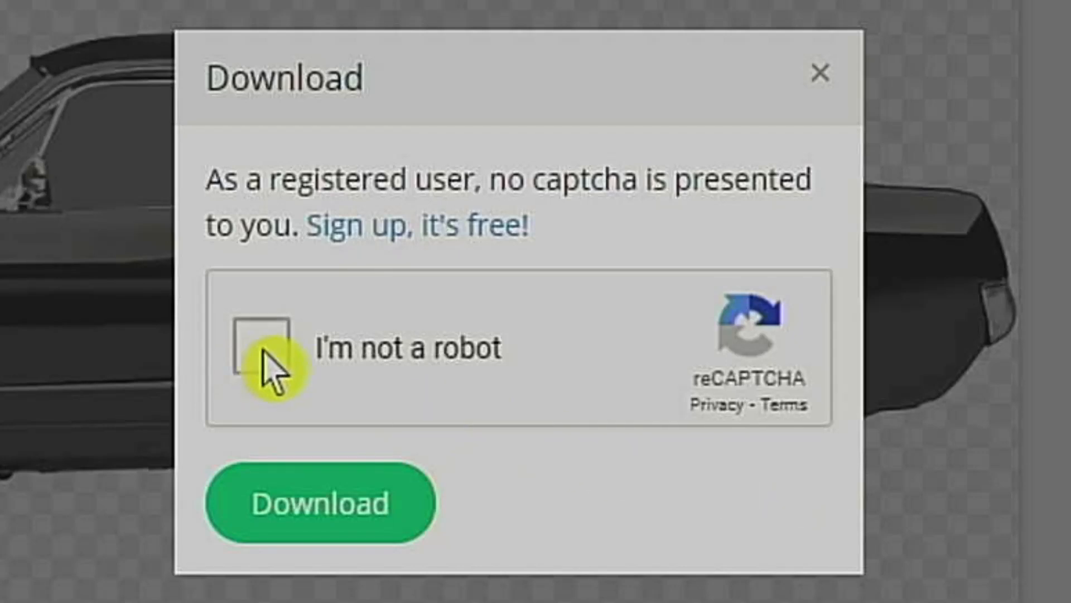
- Complete the captcha for the download by selecting all the images with boats and verifying them
click(280, 371)
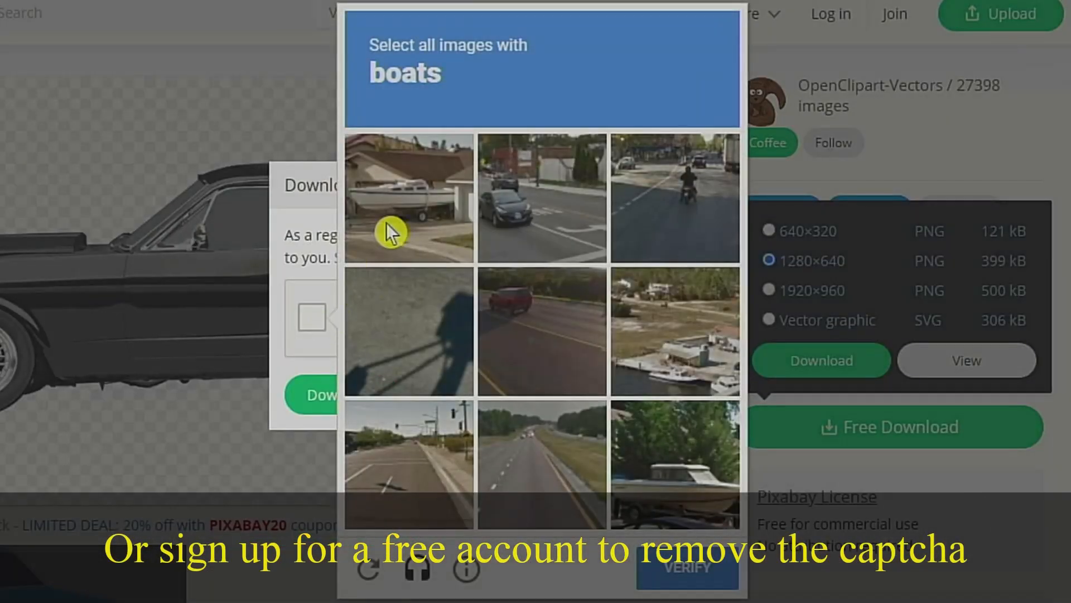
click(386, 222)
click(644, 335)
click(654, 482)
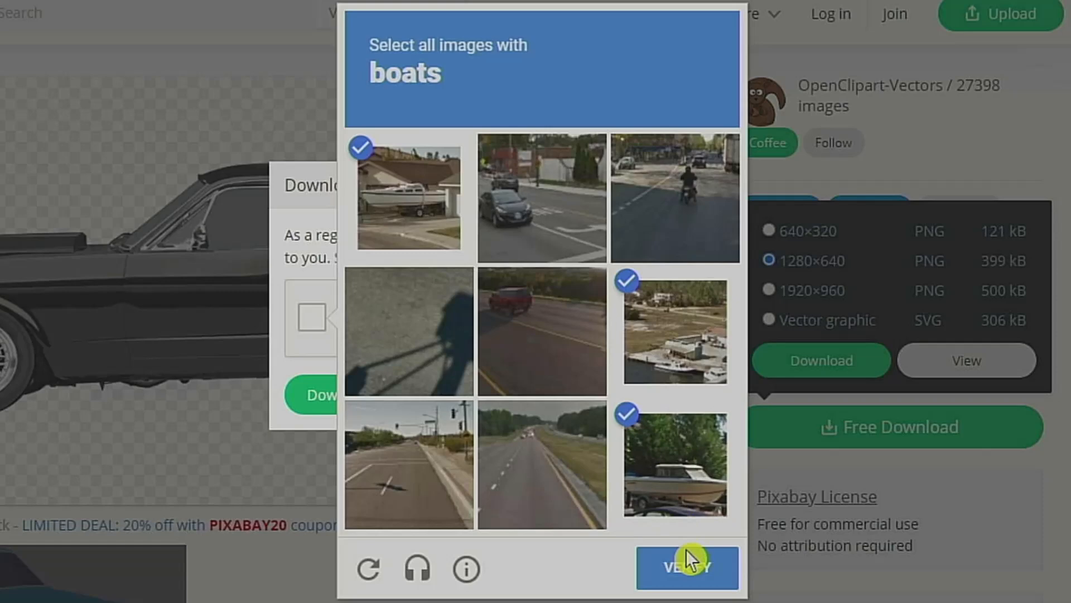
click(677, 566)
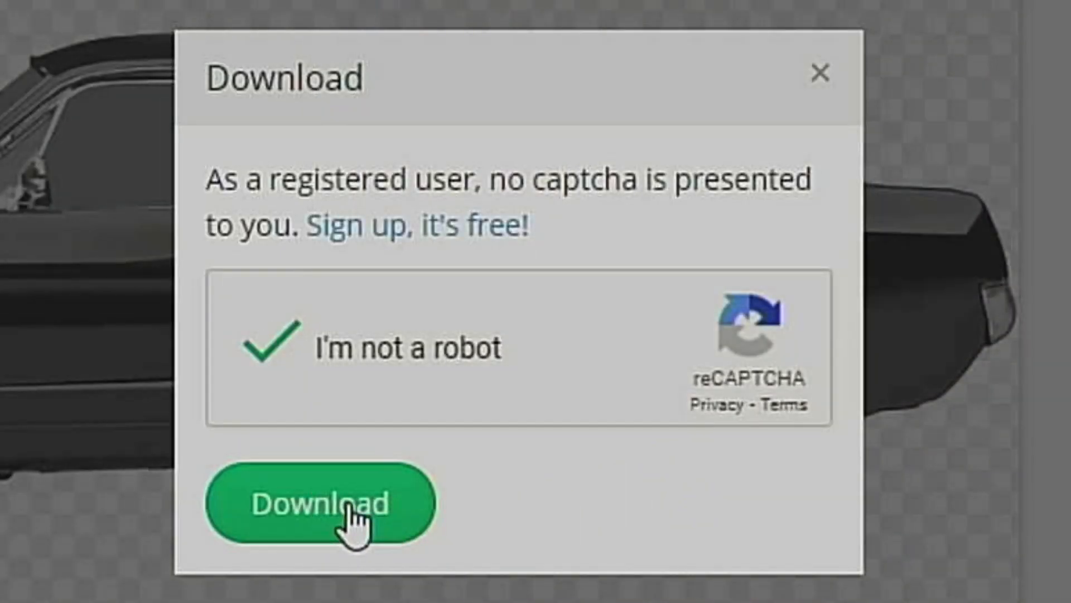
- Download the car image into the Downloads folder as a PNG named mustang, and close Chrome
click(358, 403)
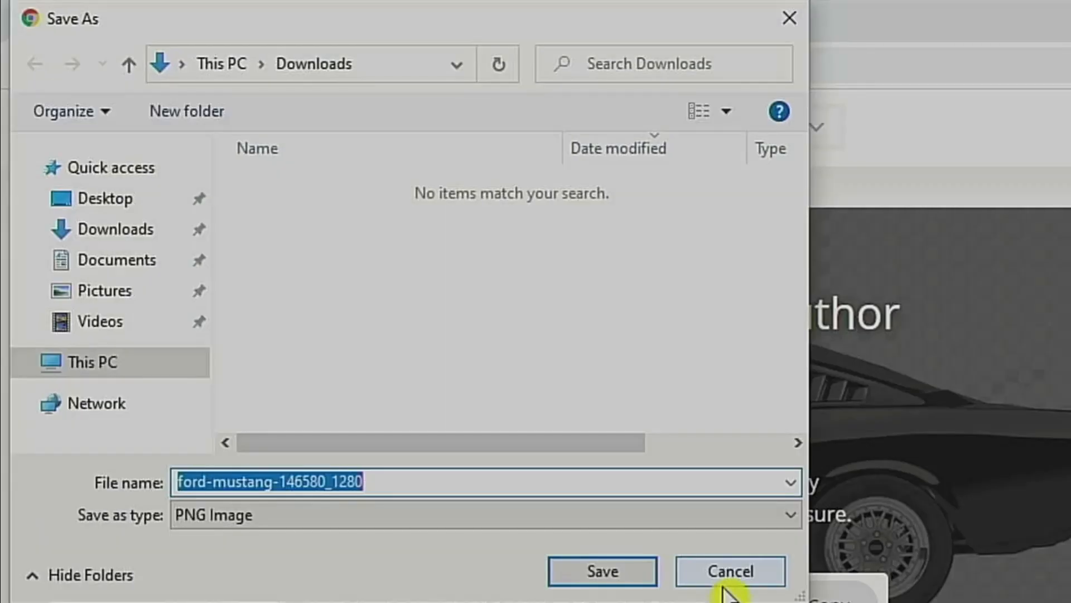
text(must)
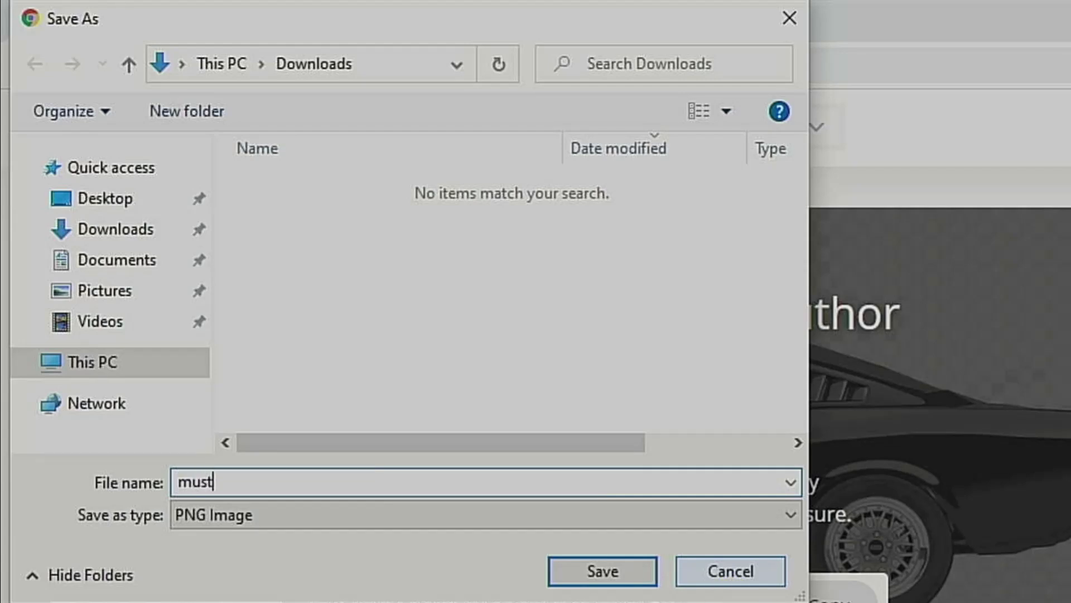
text(ang)
click(598, 577)
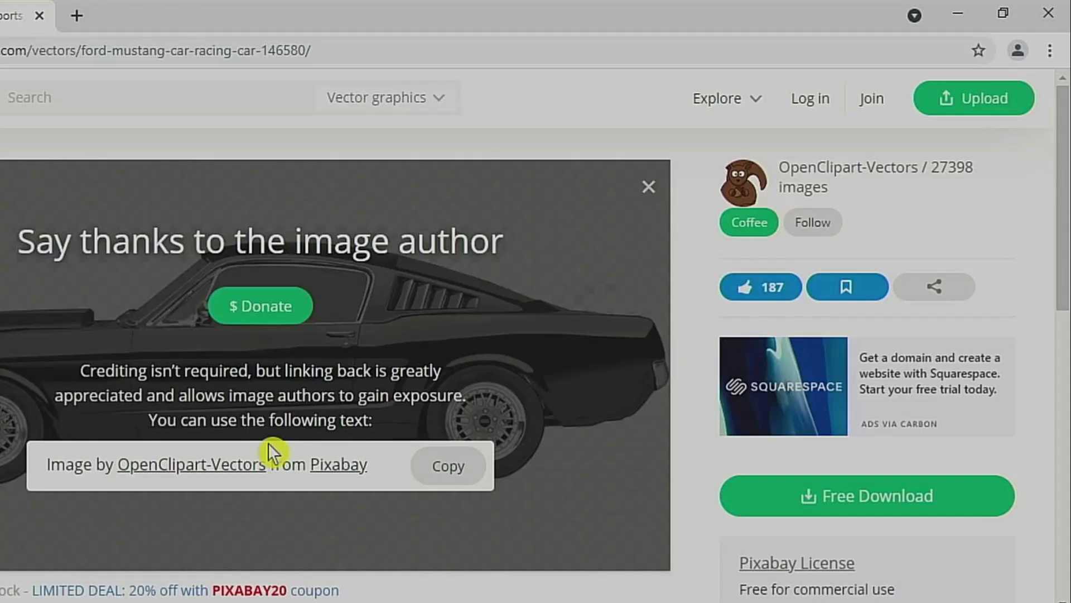
click(1049, 12)
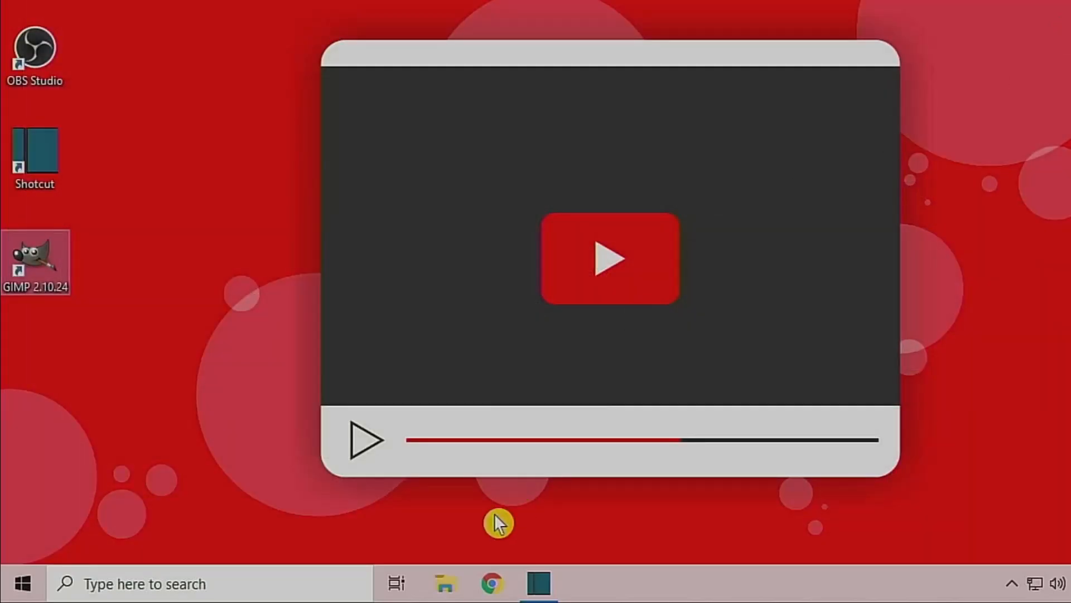
- Switch to File Explorer and move the mustang image from the Downloads folder to the Pictures folder
click(447, 583)
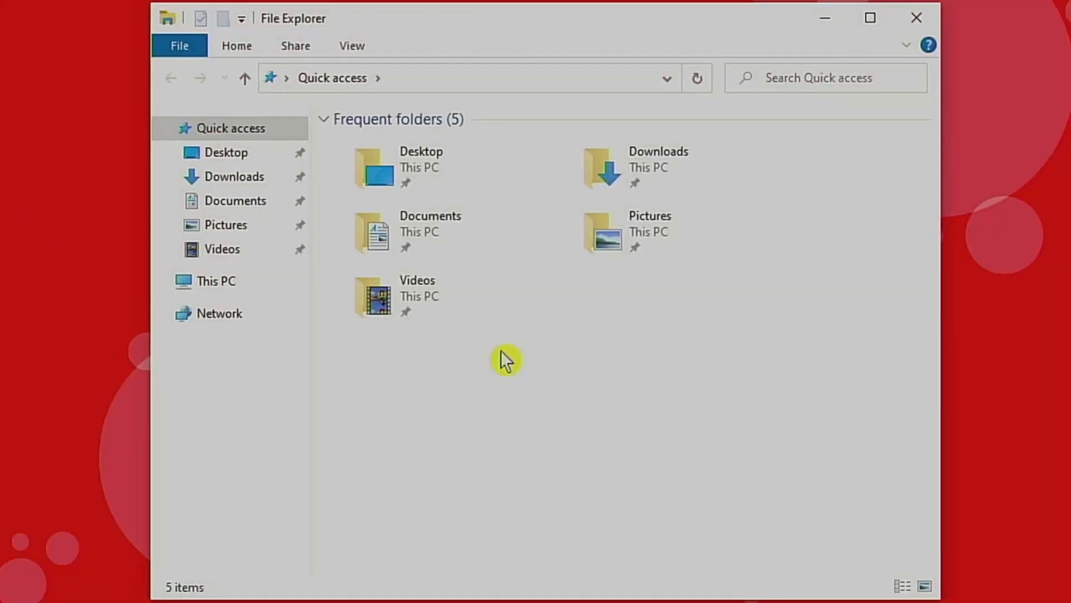
click(240, 175)
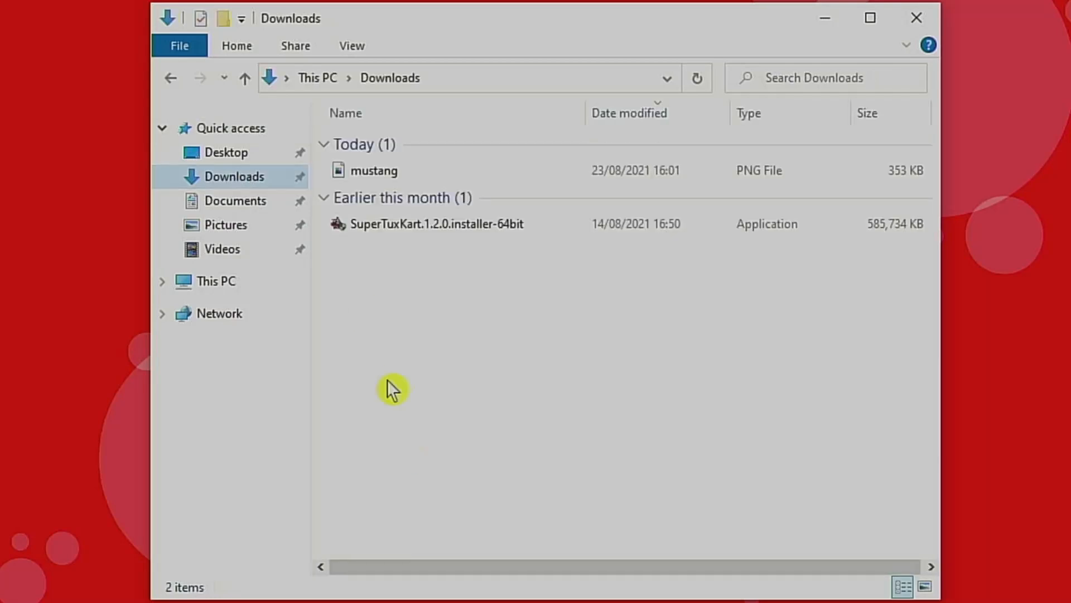
click(375, 170)
right_click(375, 170)
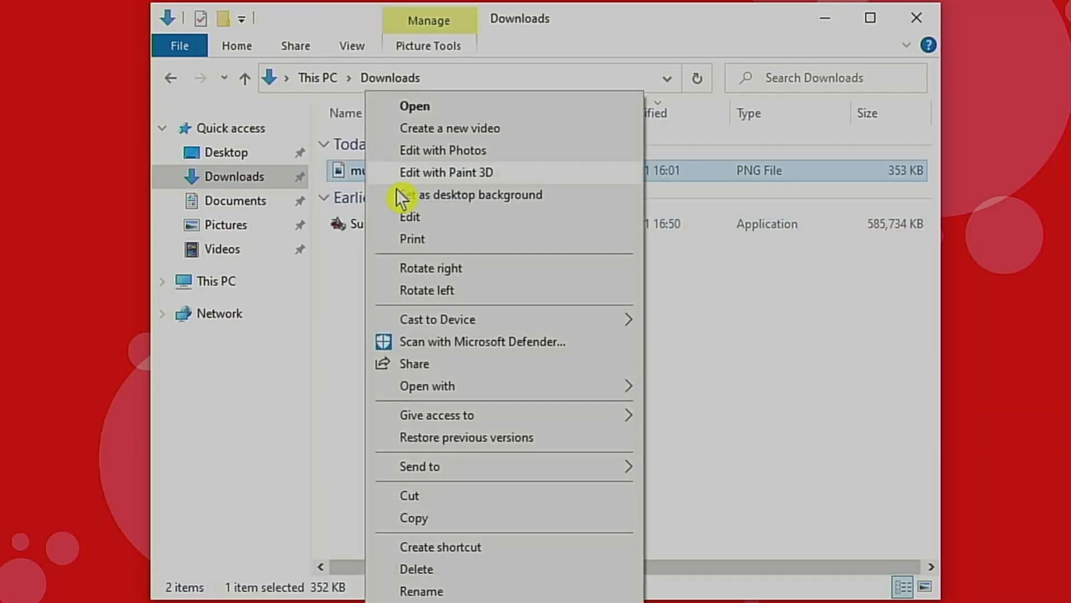
click(418, 503)
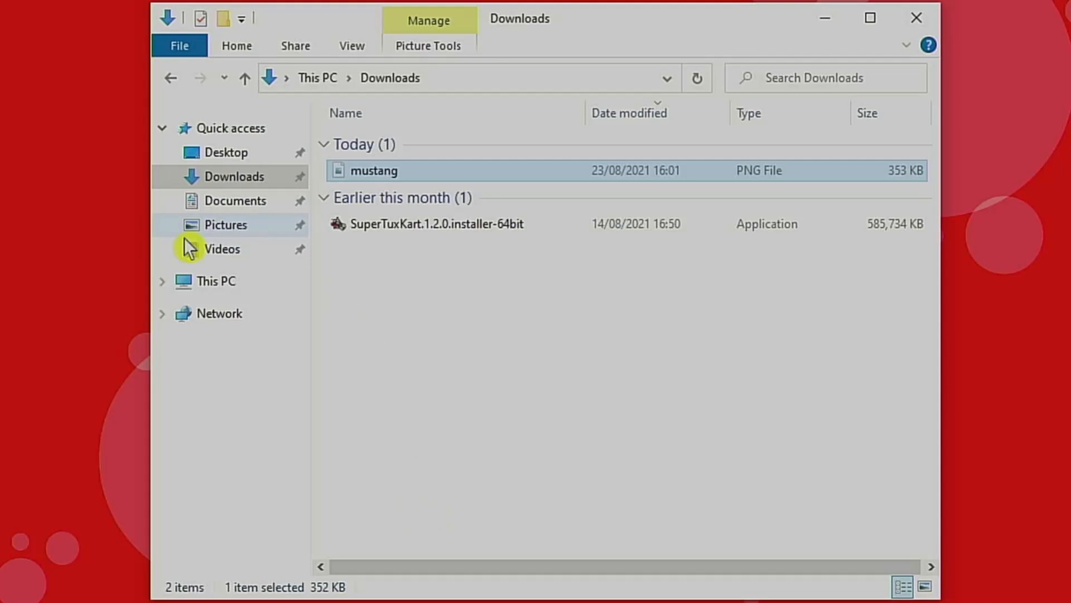
click(224, 228)
right_click(433, 347)
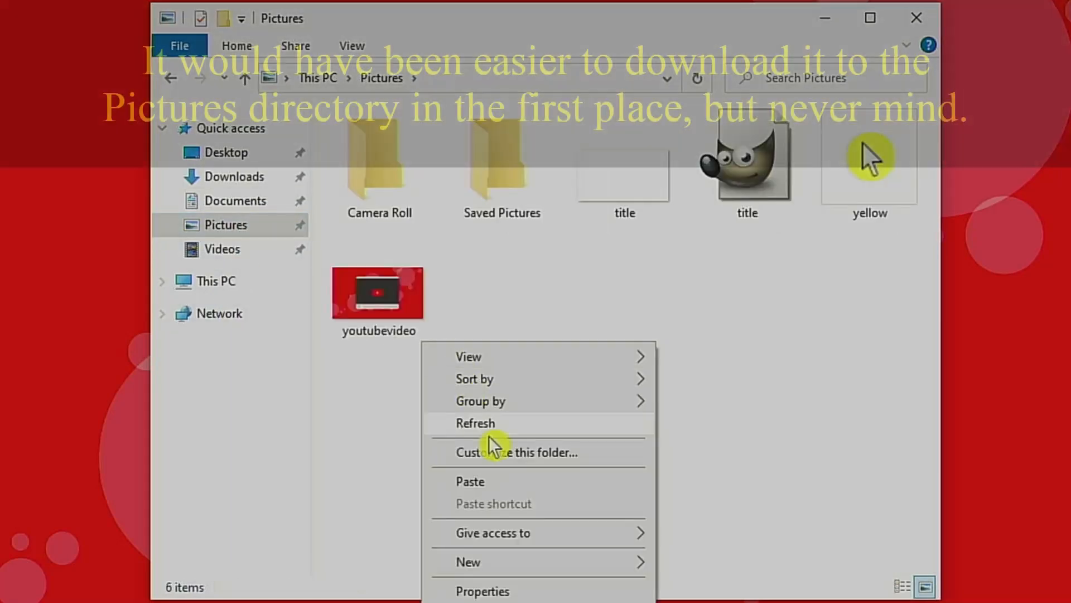
click(467, 489)
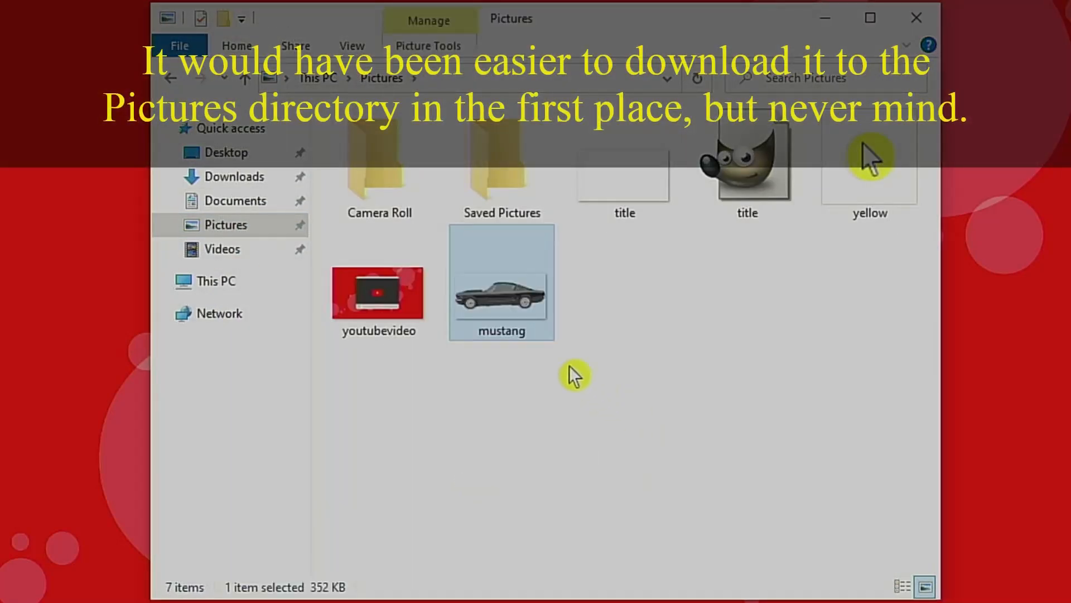
- Open the mustang image from the Pictures folder in GIMP
right_click(511, 305)
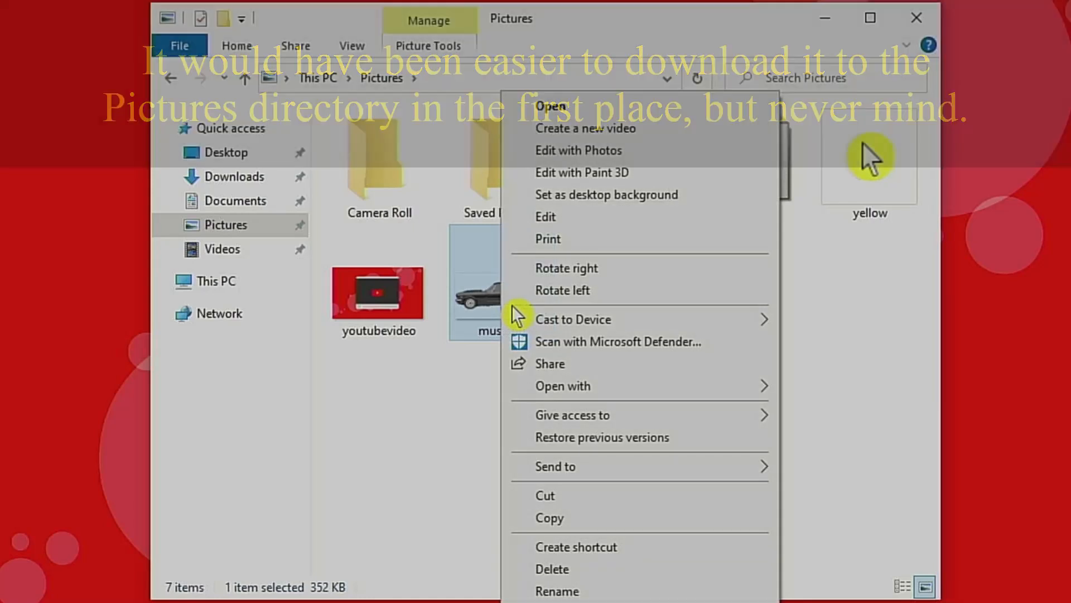
mouse_move(580, 386)
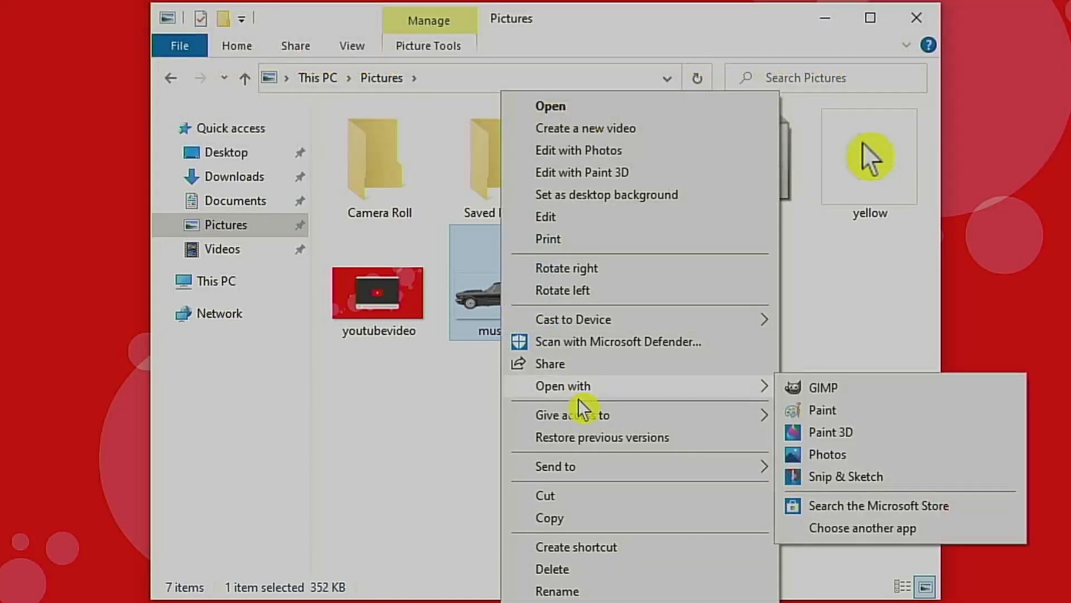
click(820, 384)
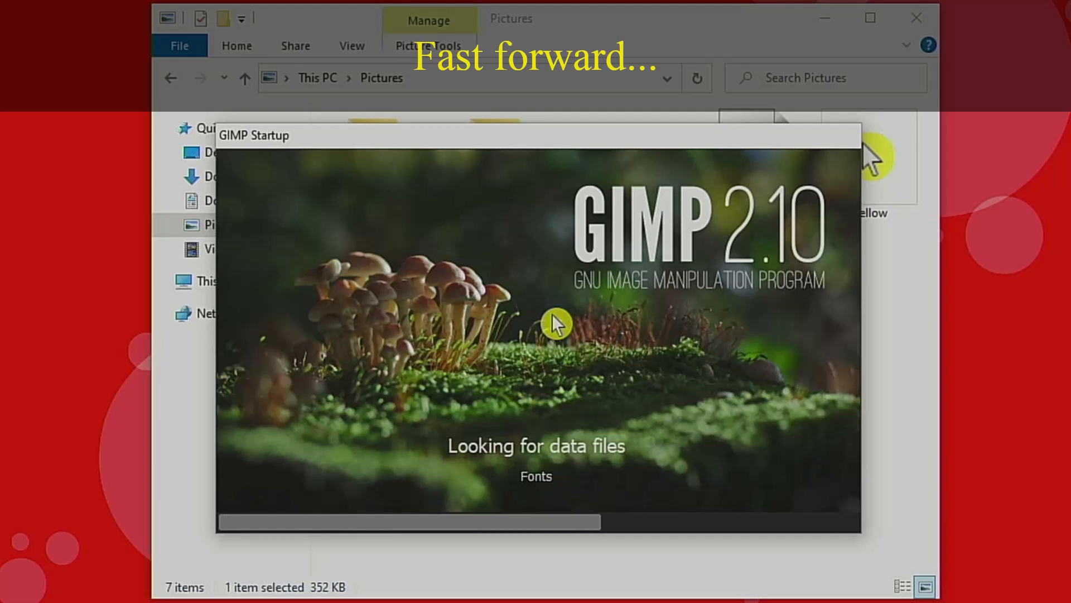
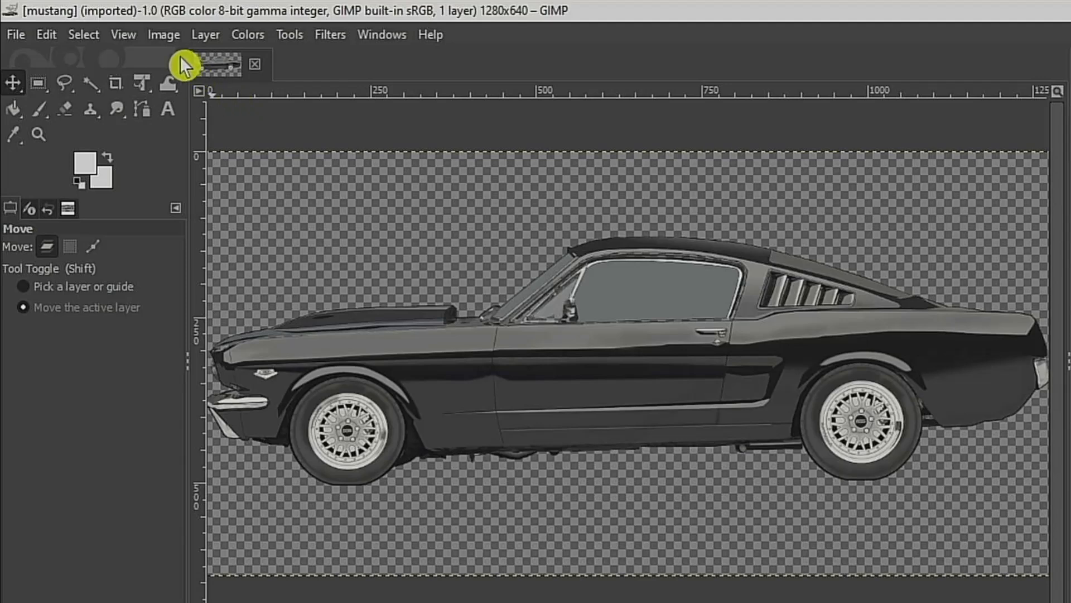
- Flip the whole mustang image horizontally
click(164, 37)
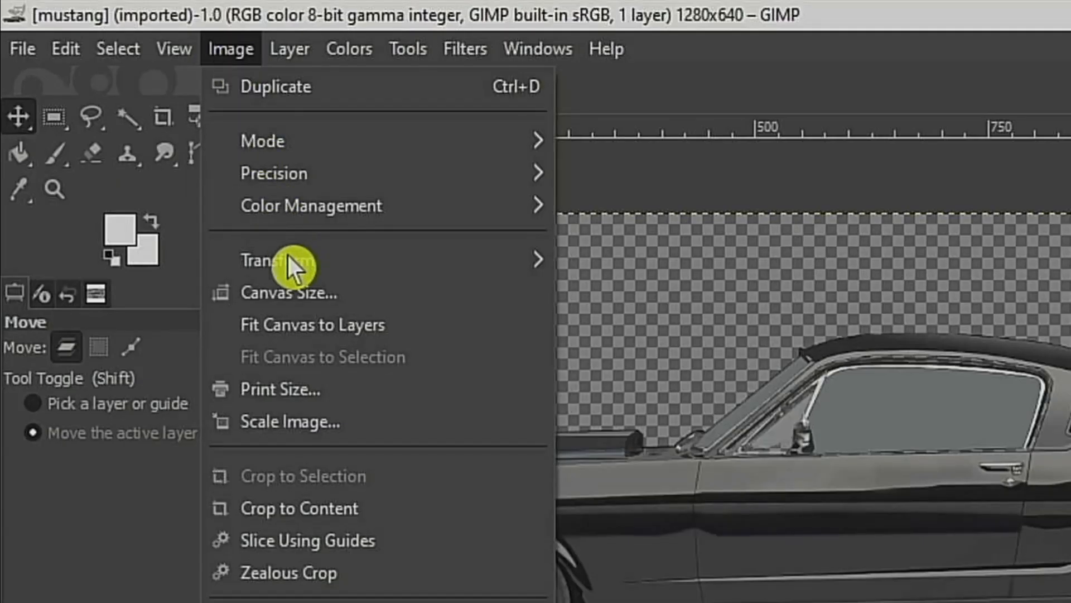
mouse_move(289, 268)
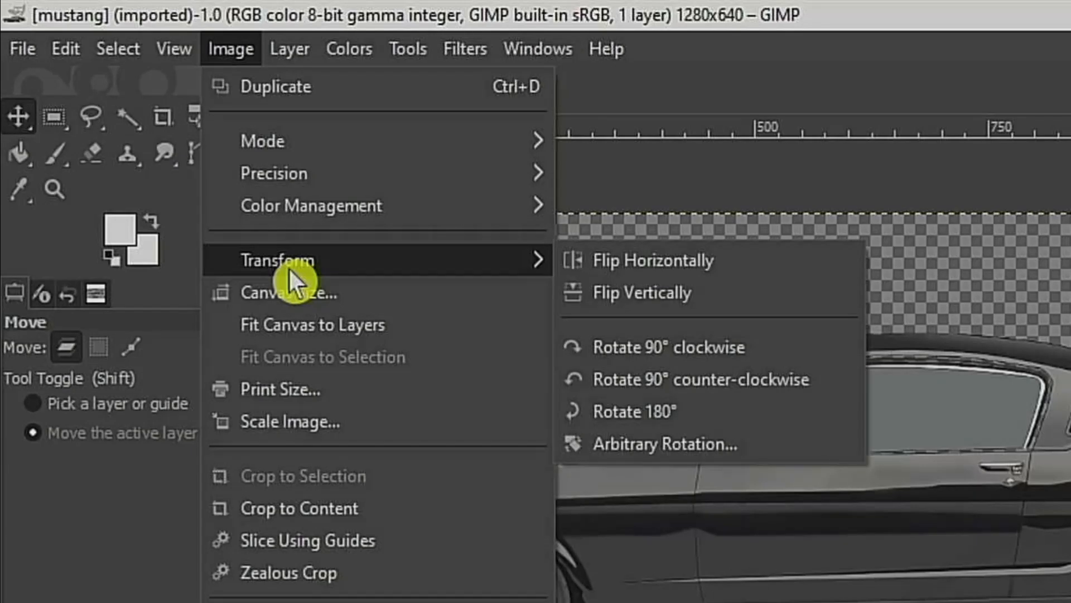
click(641, 270)
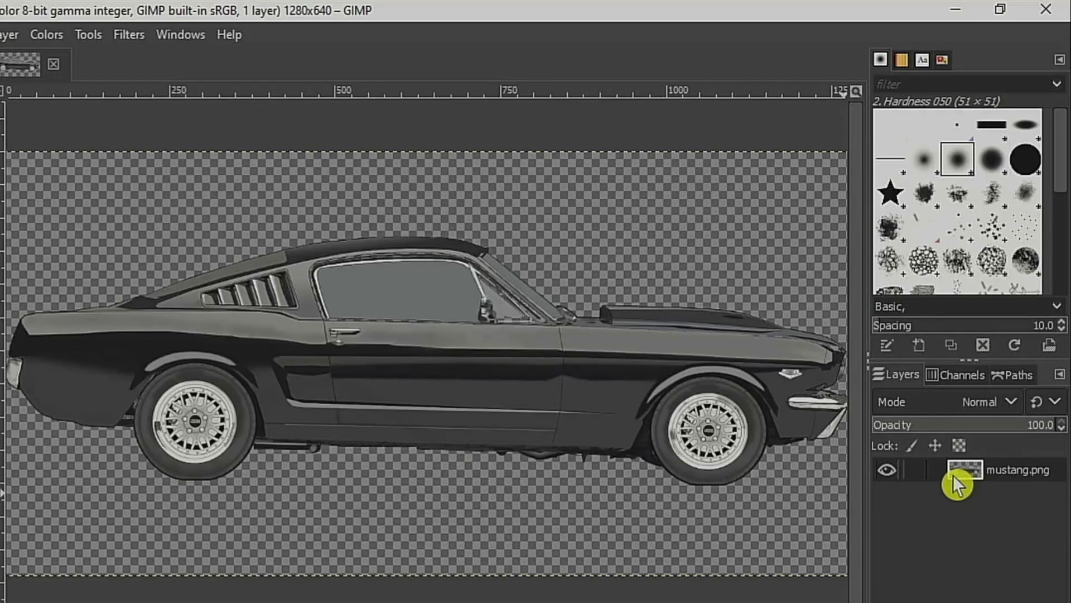
- Create a new layer named "Decal" filled with transparency at the full image size of 1280 × 640 px
right_click(966, 479)
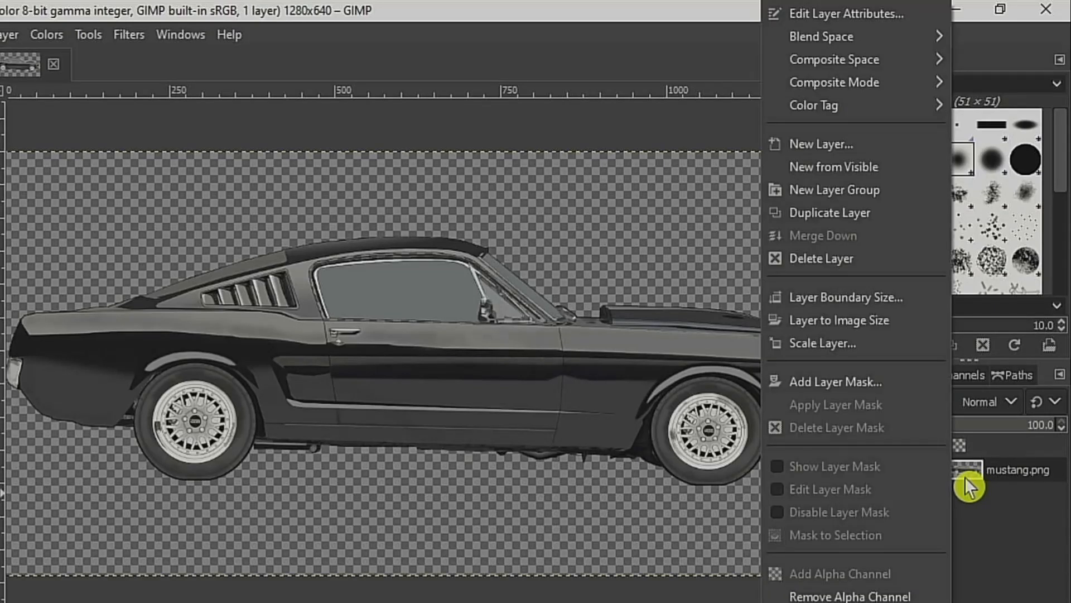
click(812, 149)
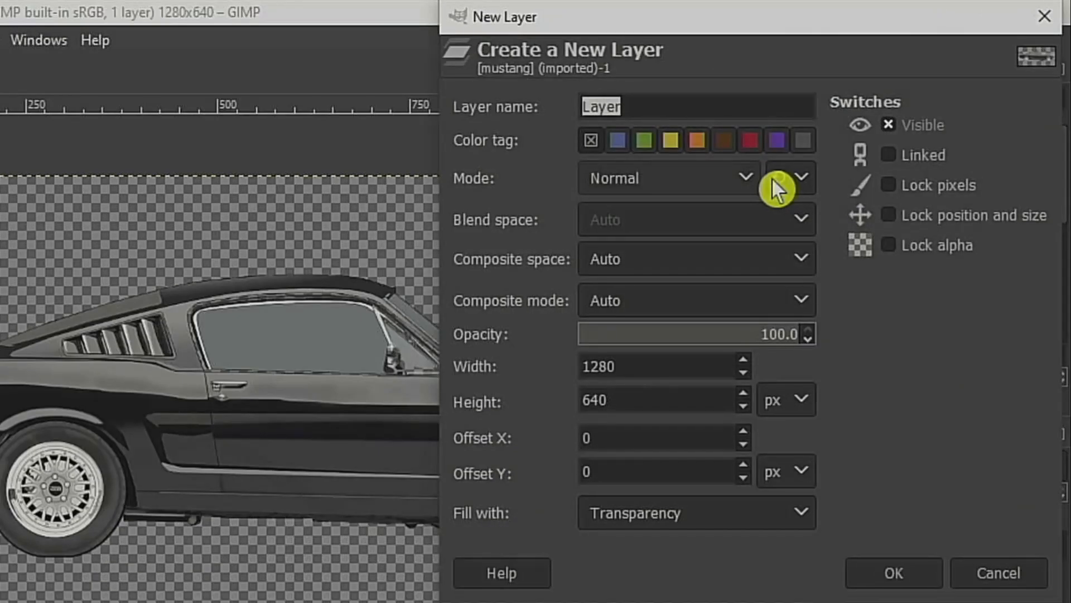
text(Decal)
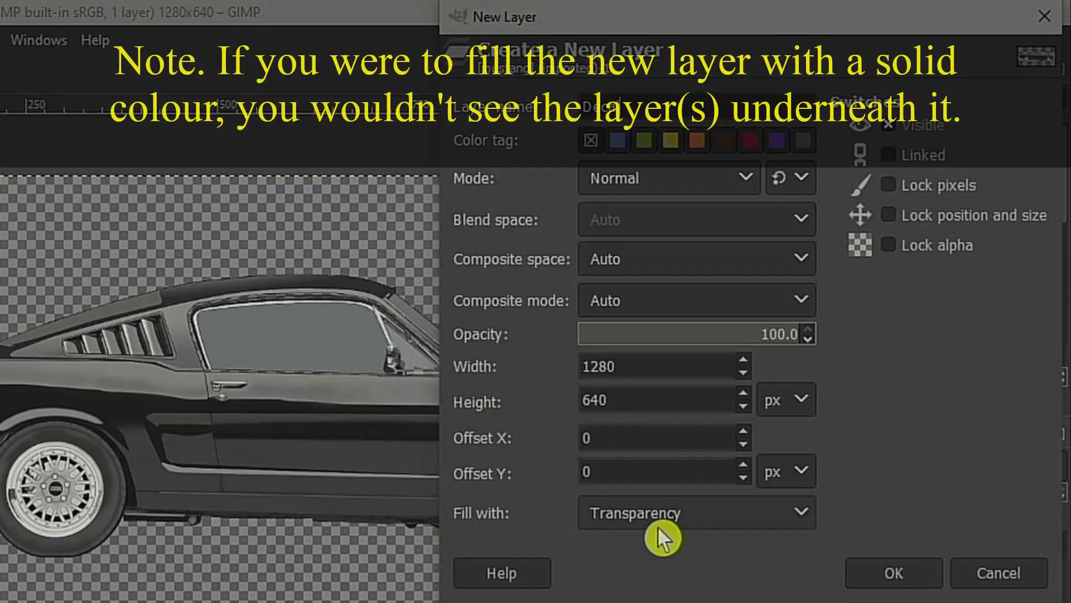
click(887, 573)
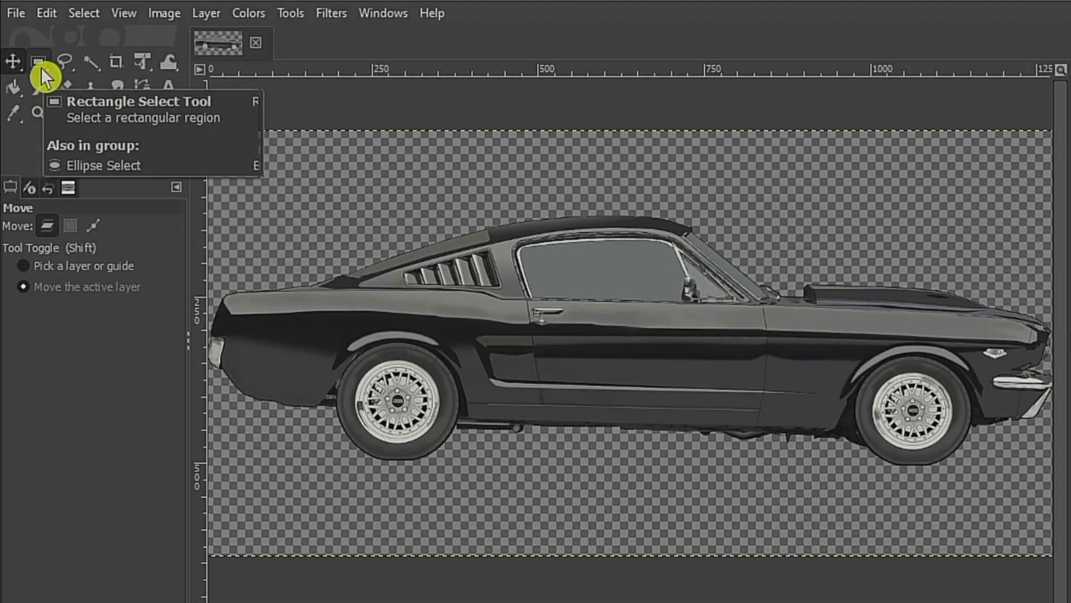
- Fill a rectangular selection about 315 × 66 px on the car door with blue (2100ff) and clear the selection
click(41, 67)
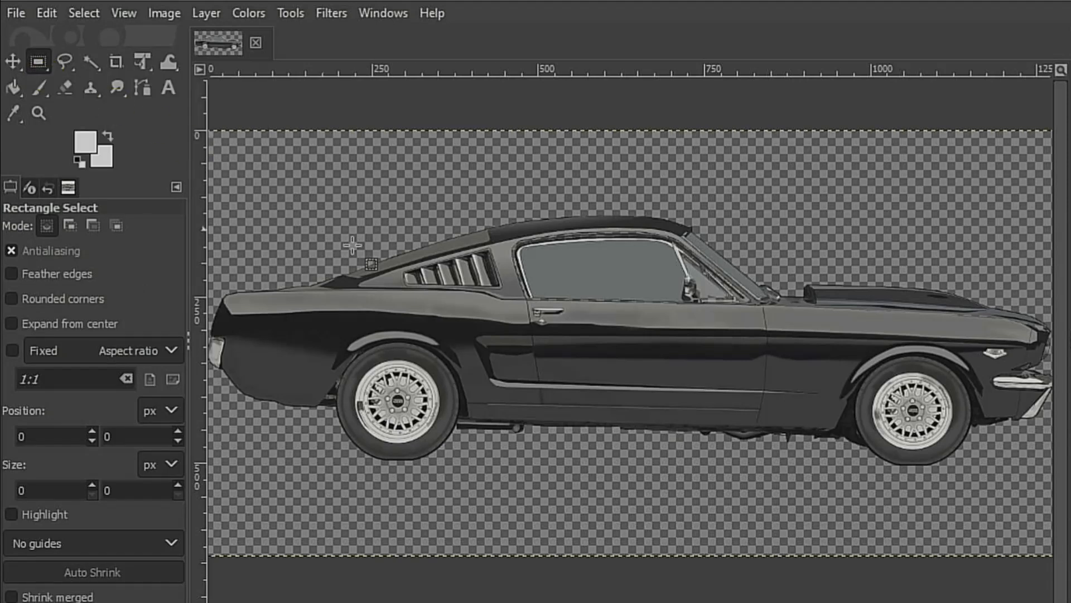
drag(545, 335, 756, 381)
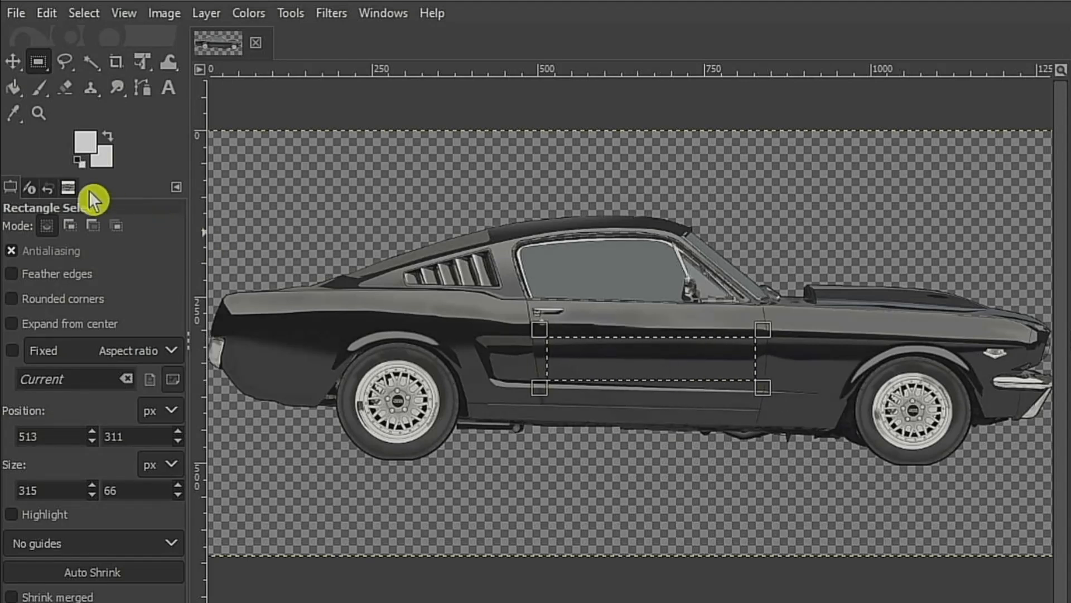
click(16, 95)
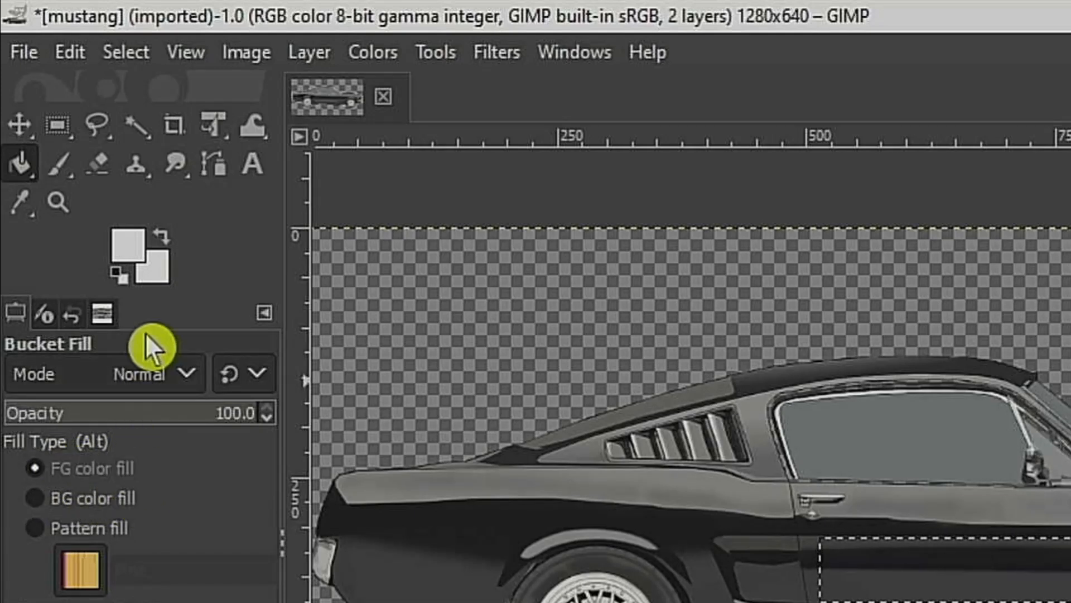
click(137, 249)
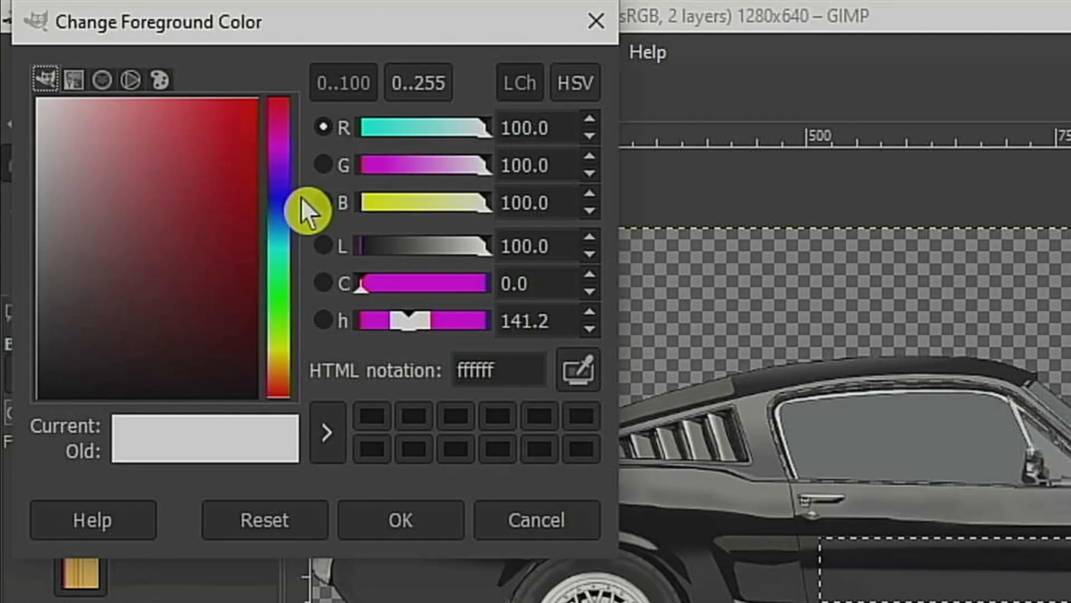
click(277, 190)
drag(246, 224, 287, 92)
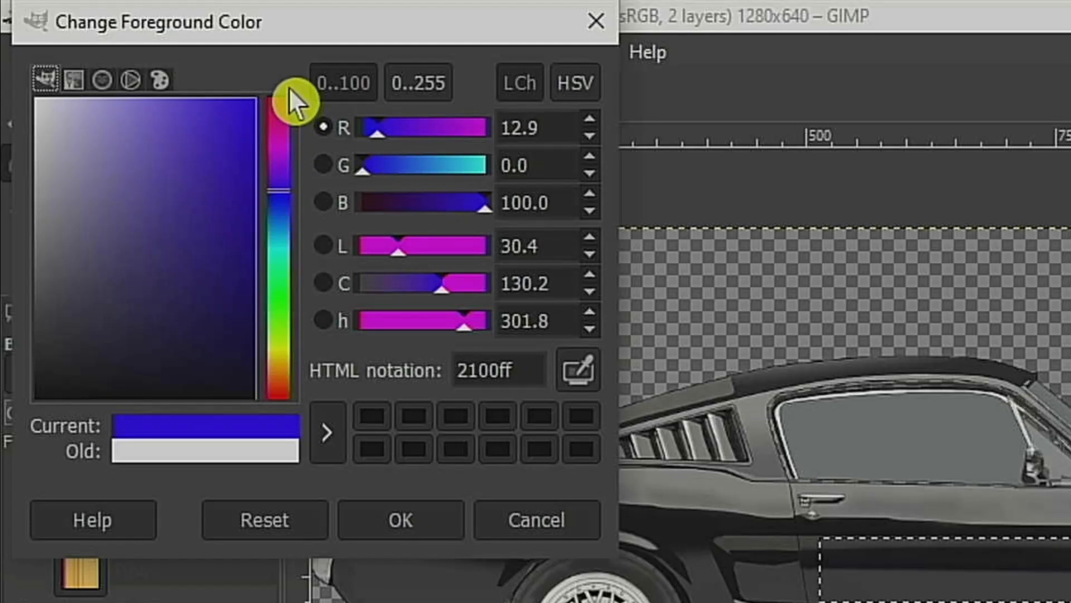
click(400, 520)
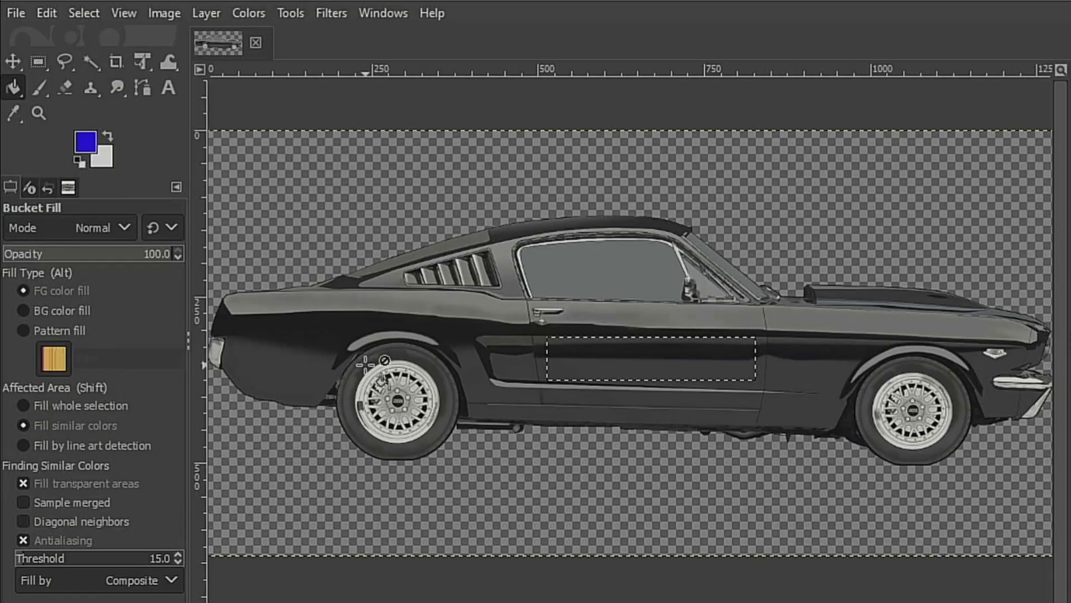
click(617, 362)
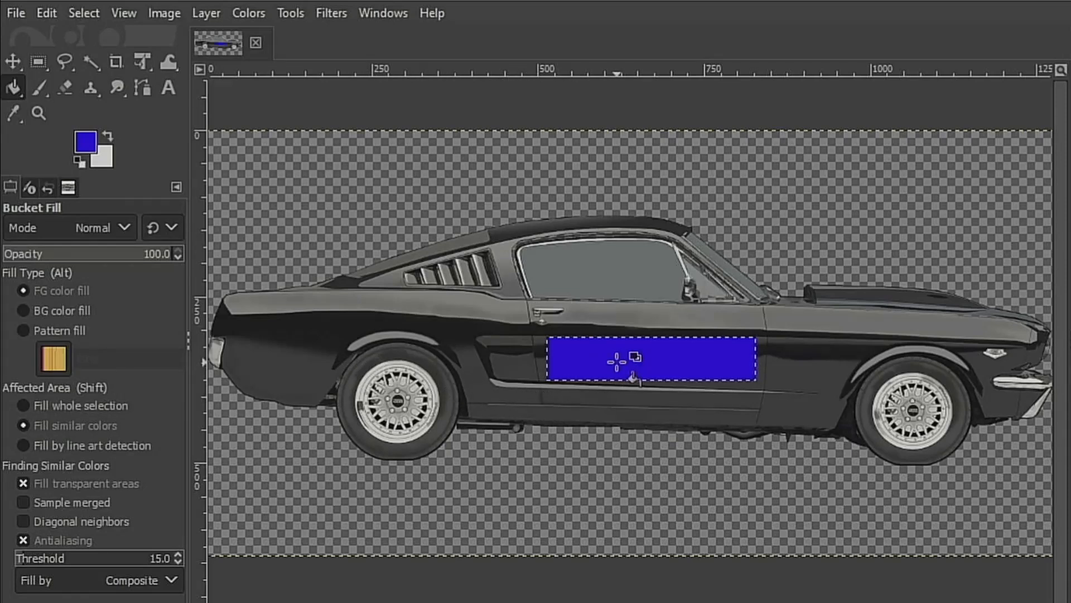
click(85, 15)
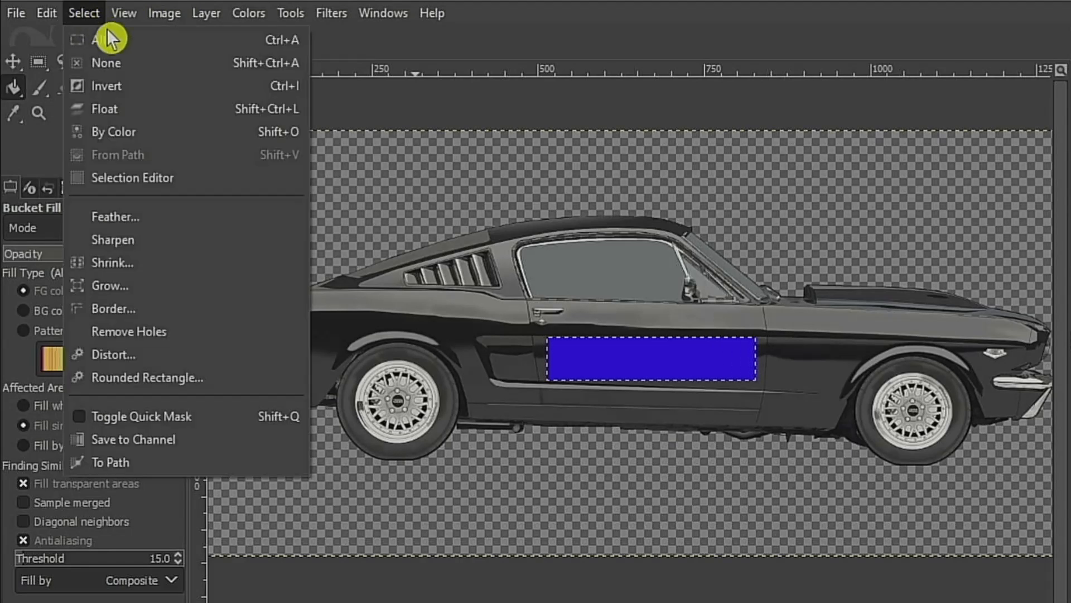
click(116, 71)
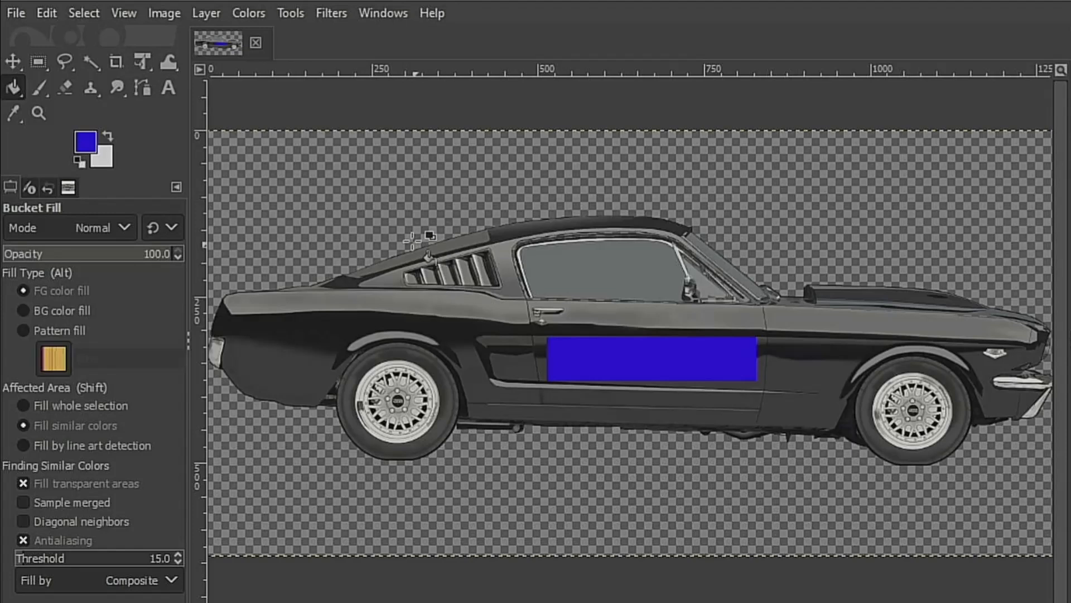
- Add the text "ByteMyPi" in white at 50 px over the blue rectangle and move it up to sit inside
click(176, 90)
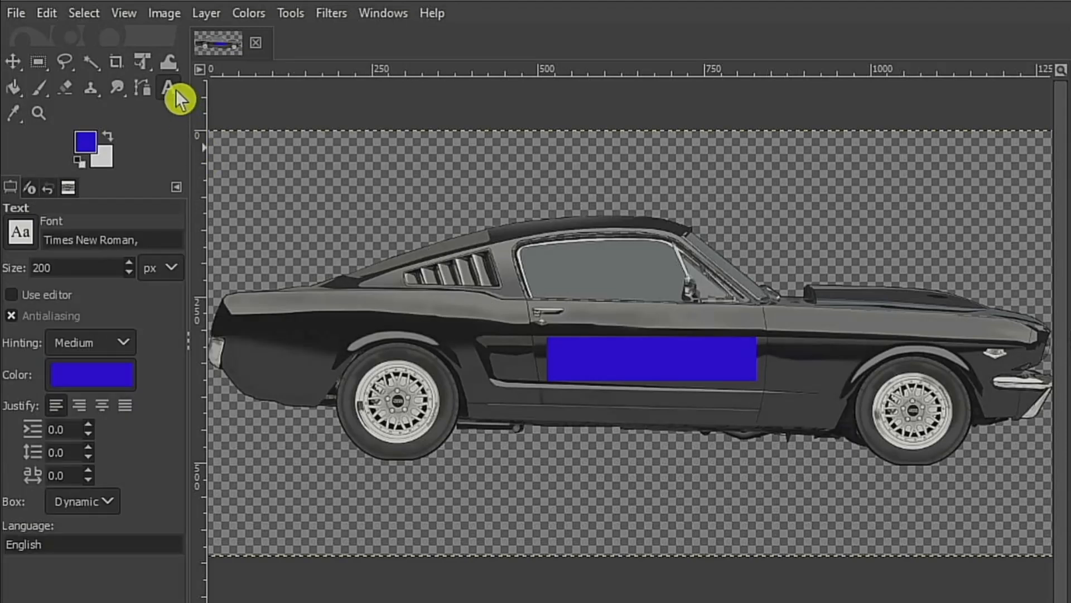
click(89, 165)
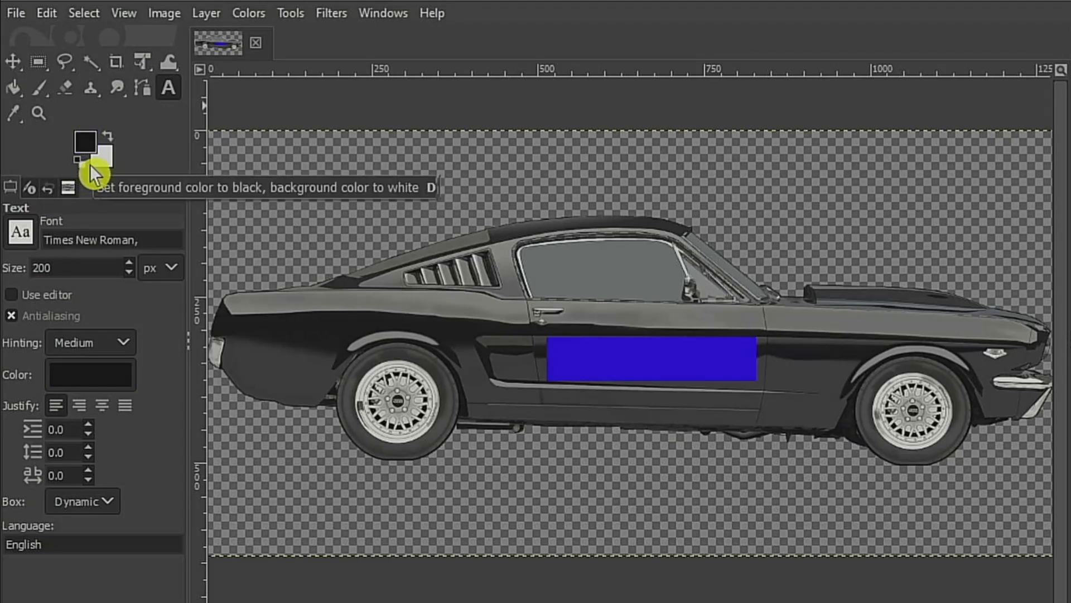
click(107, 137)
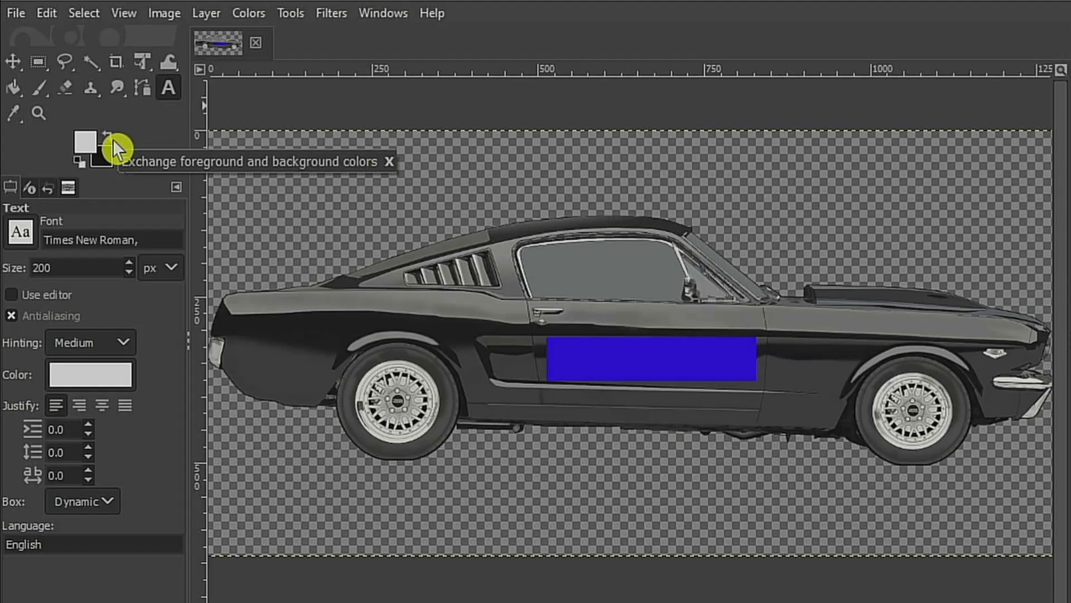
click(65, 265)
key(BackSpace)
key(BackSpace)
key(BackSpace)
text(50)
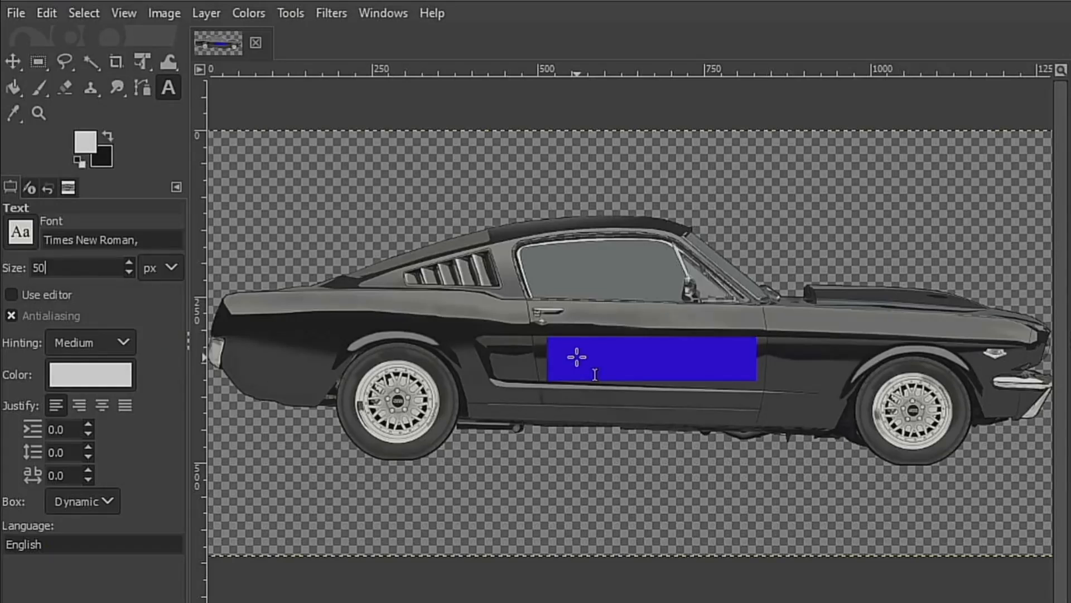
click(577, 357)
text(ByteMyPi)
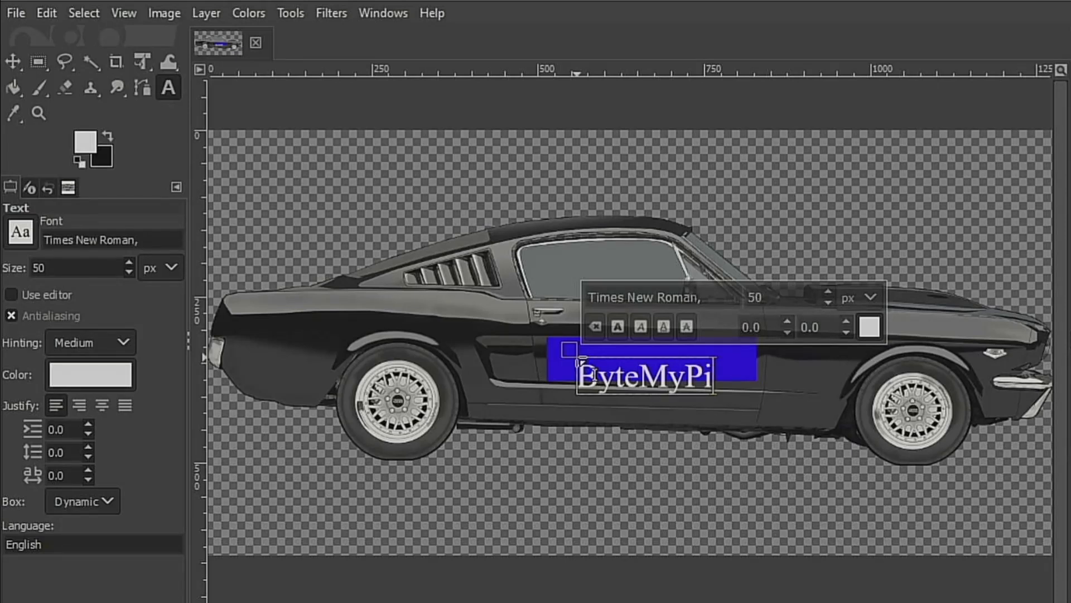
click(17, 70)
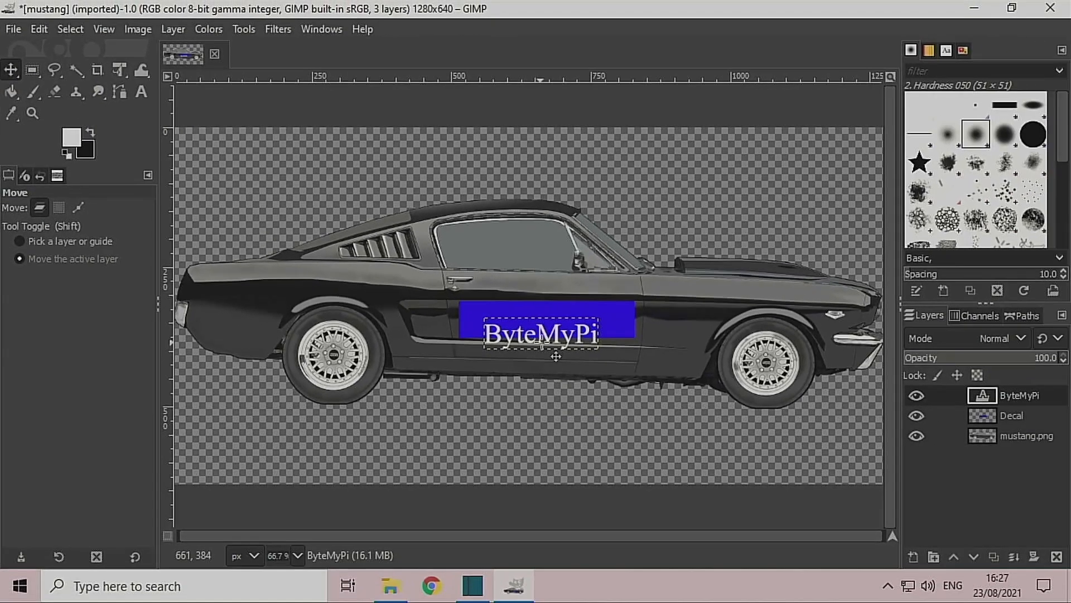
drag(555, 356, 559, 337)
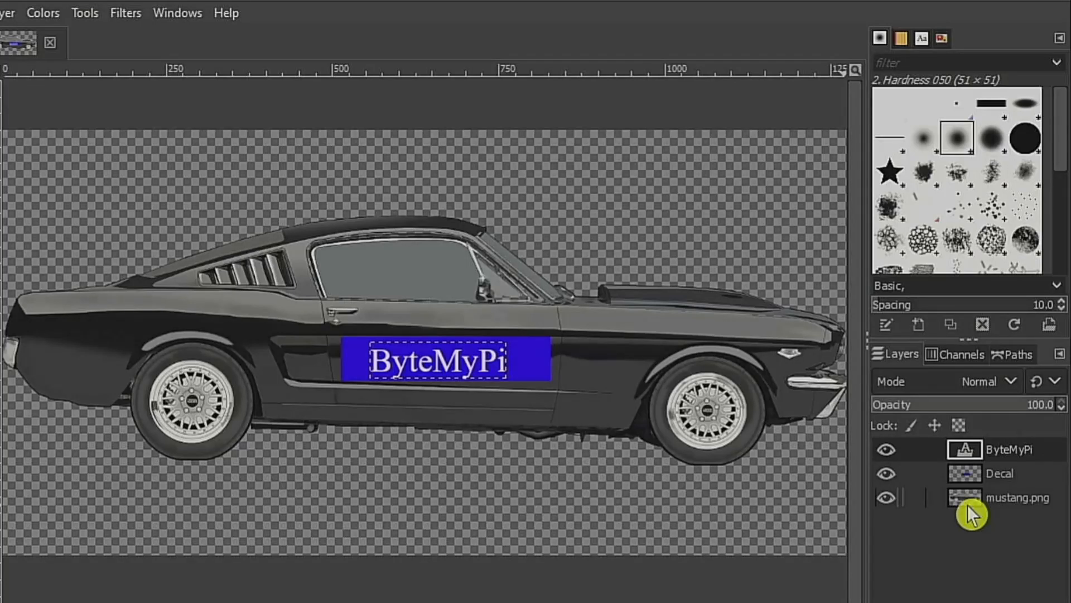
- Hide the ByteMyPi and Decal layers and show both again to check the layer stack
click(893, 453)
click(891, 476)
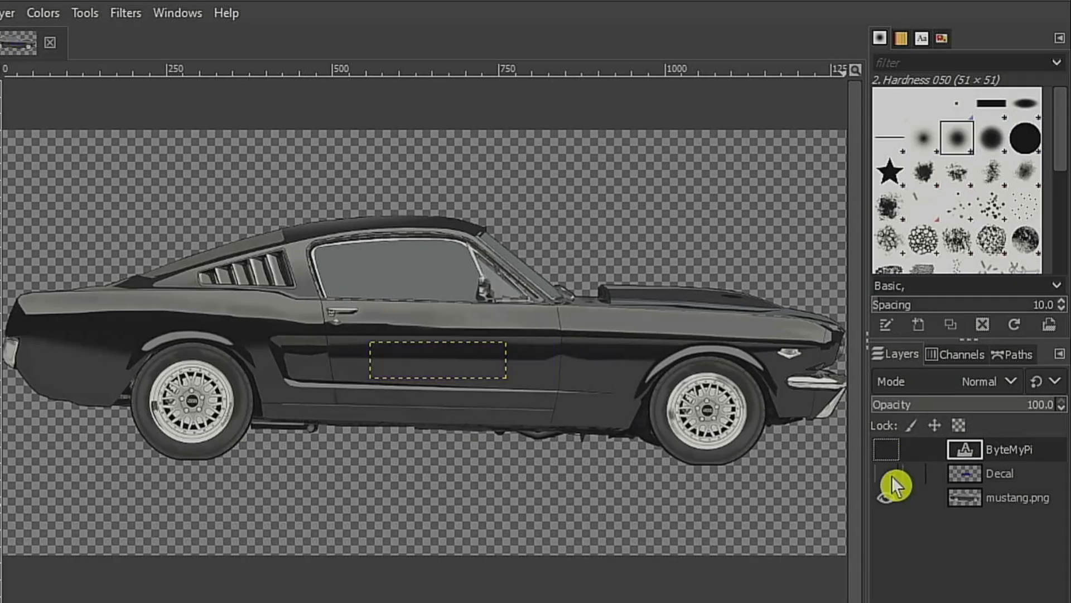
click(888, 451)
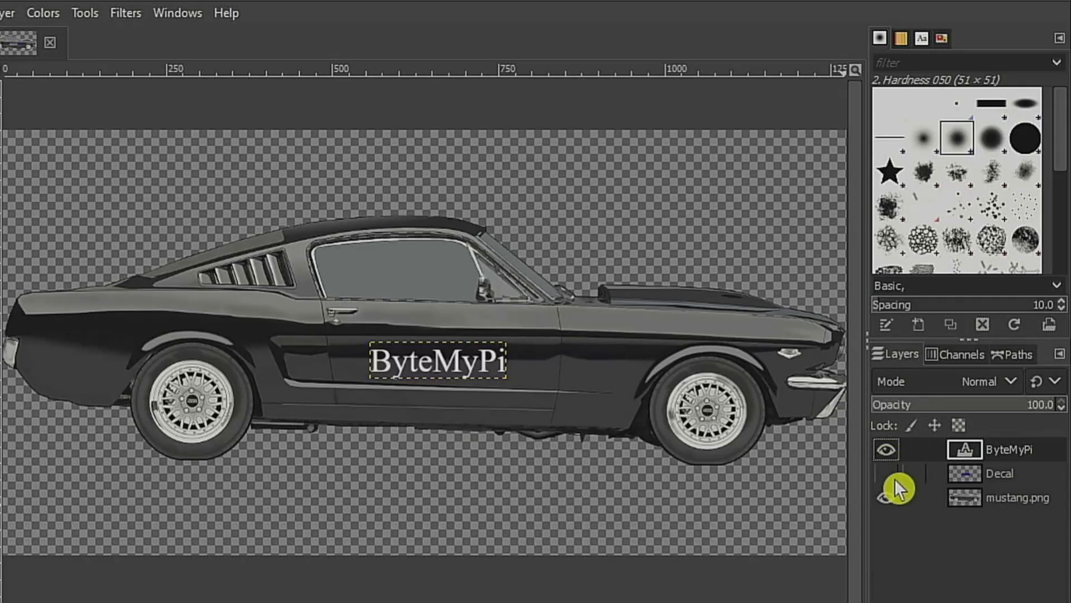
click(893, 478)
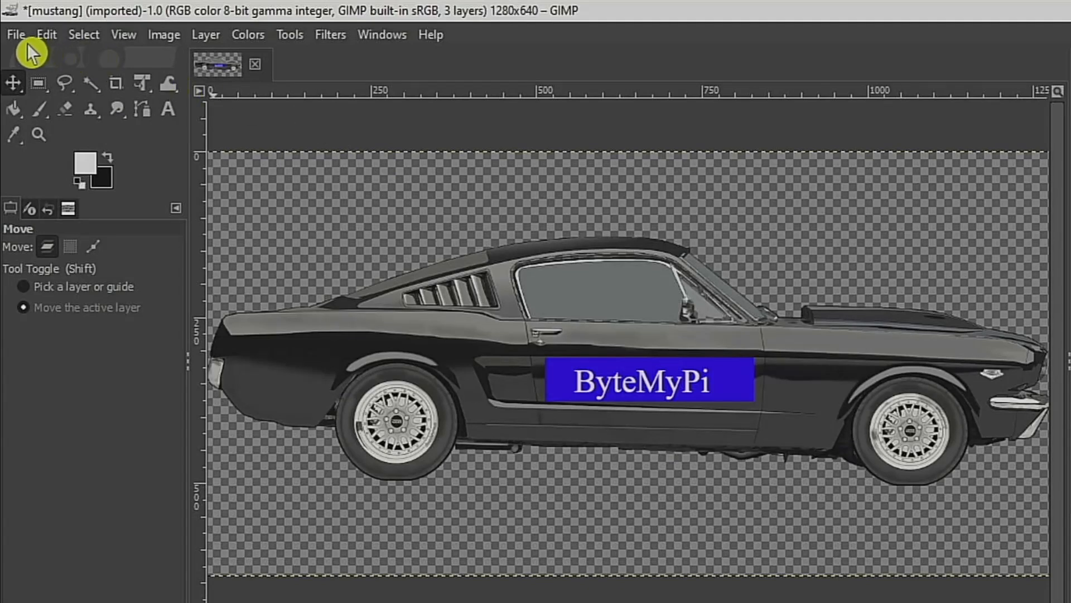
- Save the layered image as musclecar.xcf in the Pictures folder
click(15, 36)
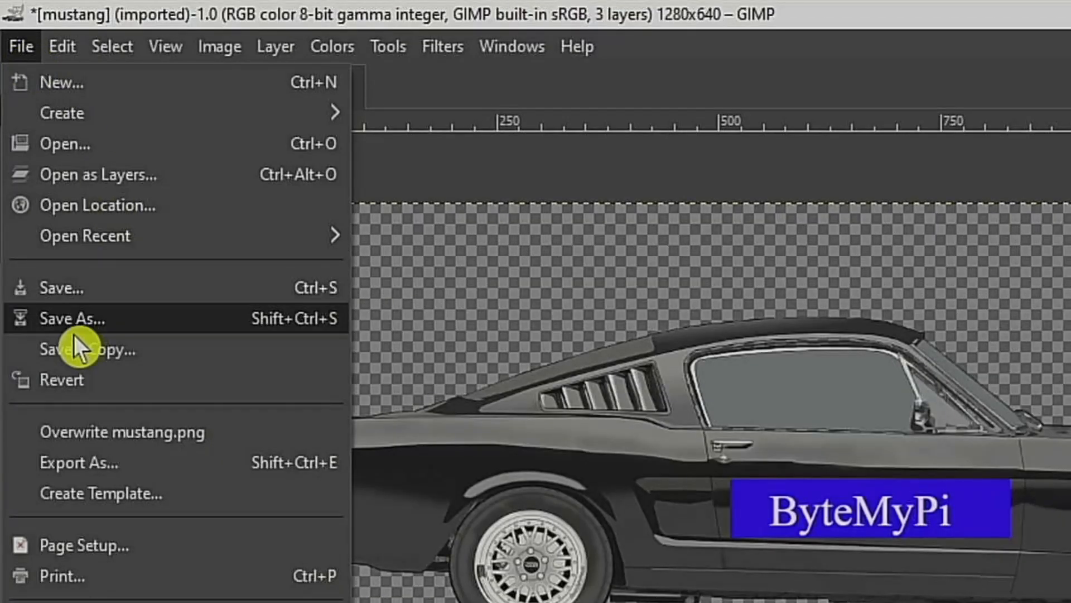
click(73, 328)
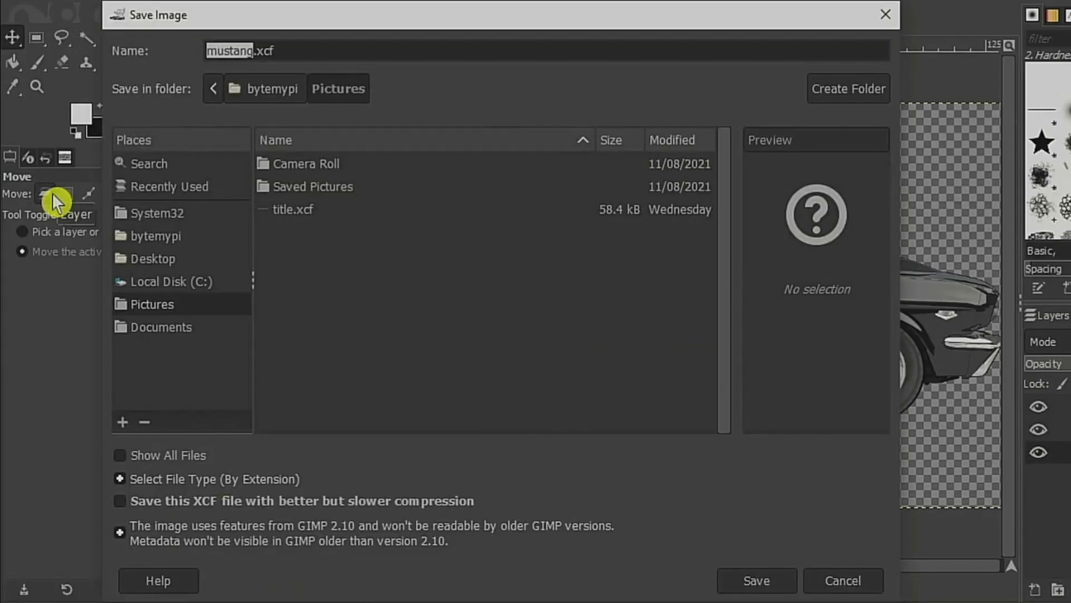
text(musclecar)
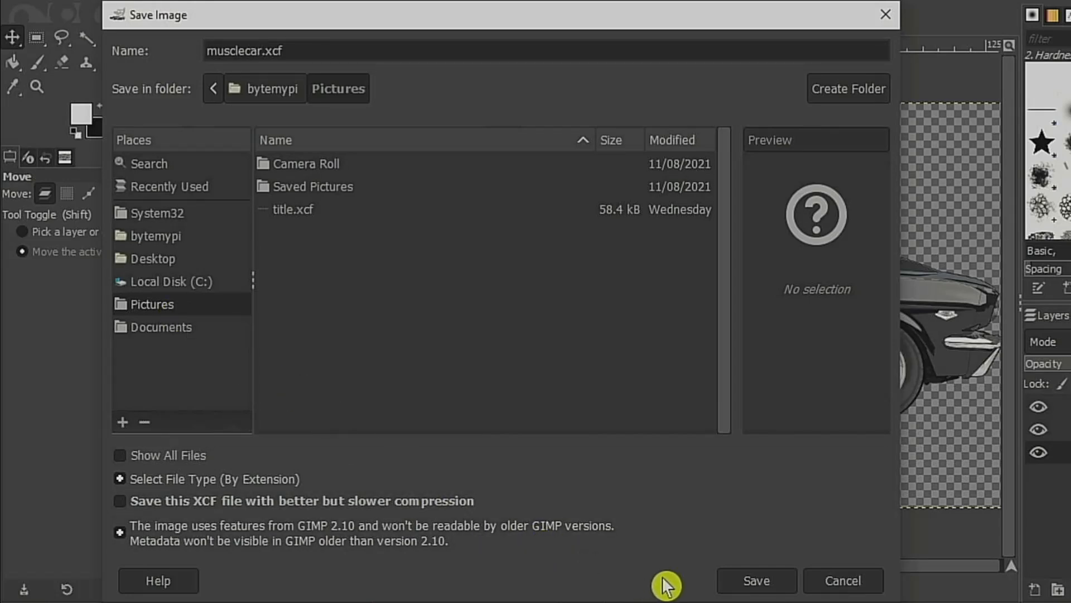
click(758, 582)
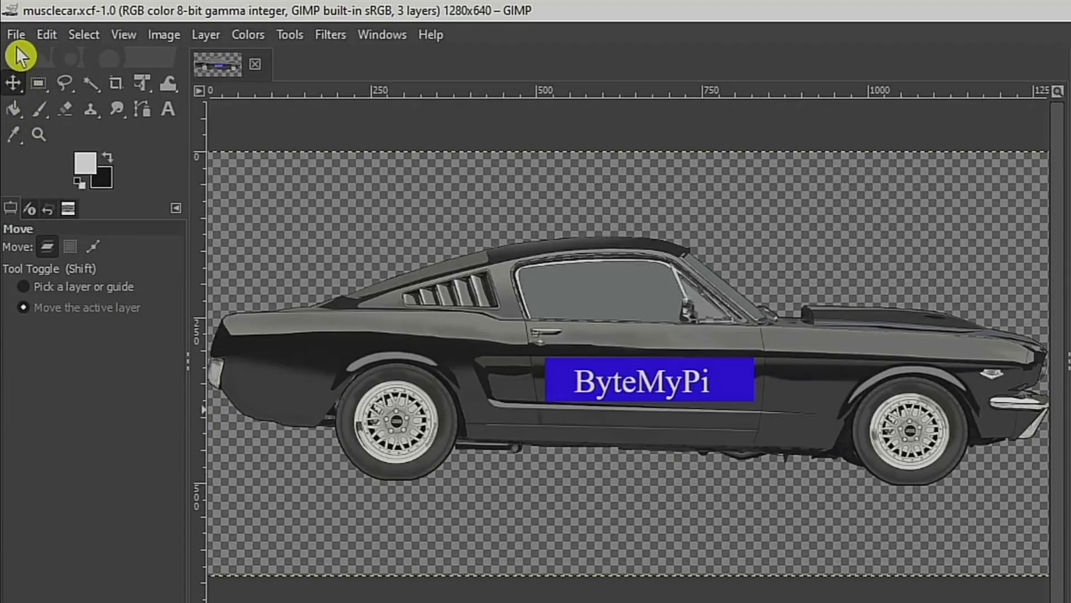
- Export the image as musclecar.png to the Pictures folder, keeping the offered PNG options
click(16, 37)
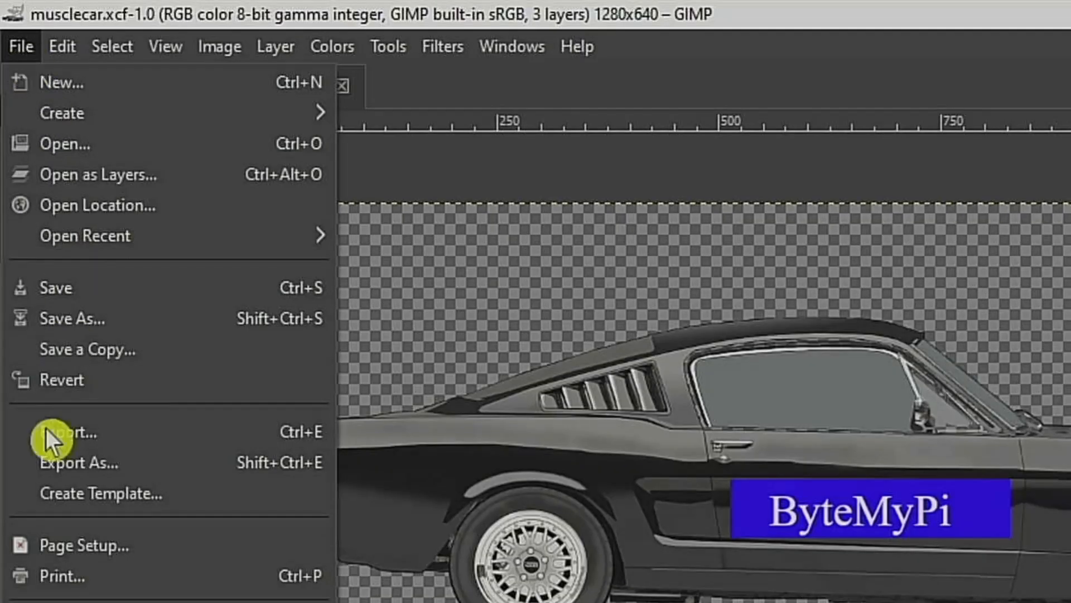
click(55, 465)
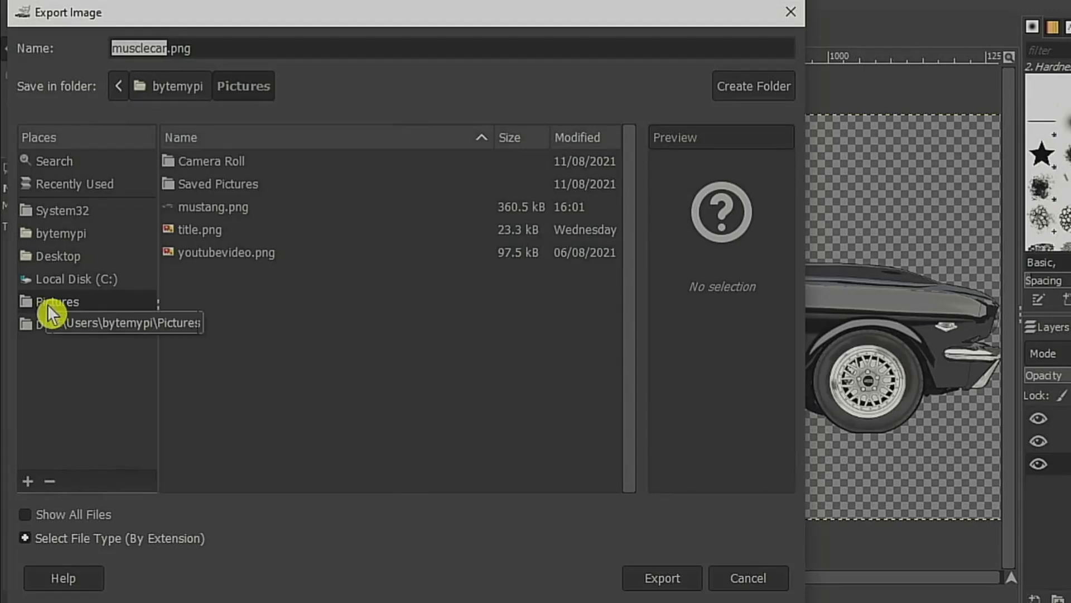
click(52, 304)
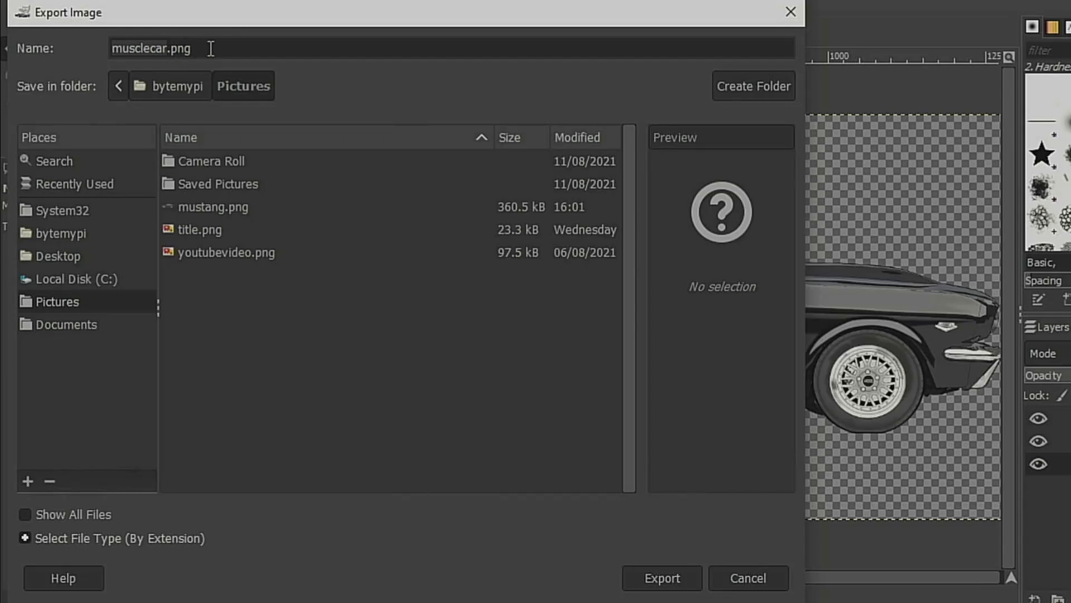
click(666, 580)
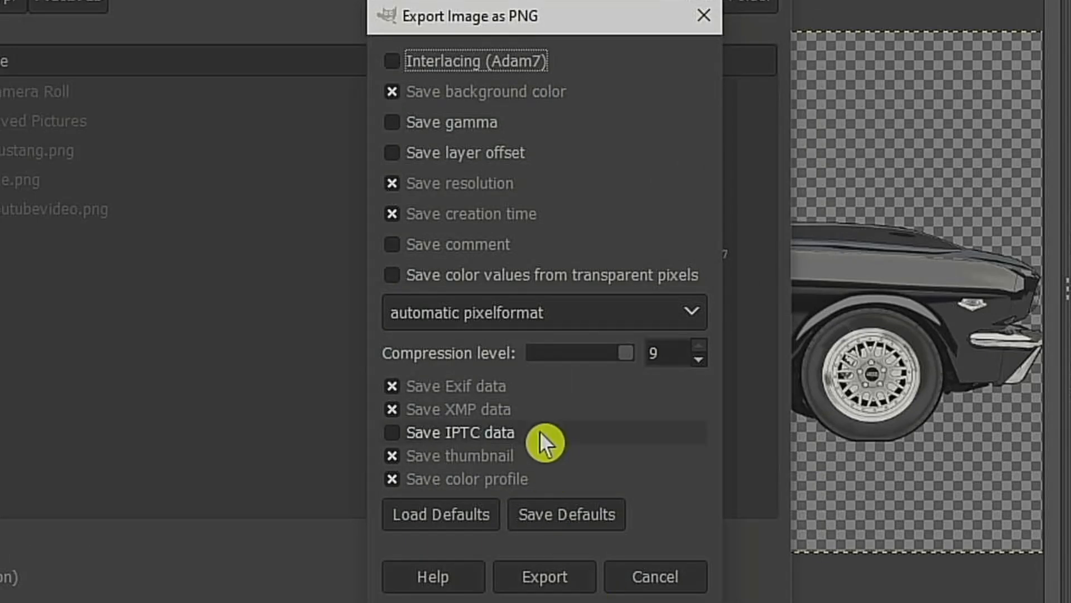
click(545, 586)
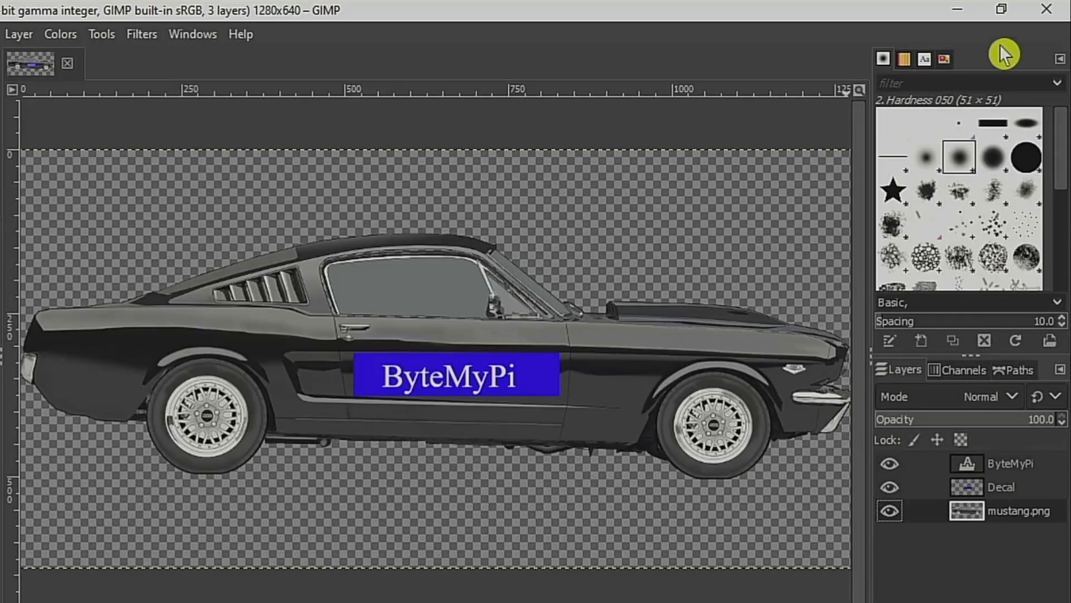
- Close the image editor and switch to the supertuxkart.mlt project in Shotcut
click(1046, 9)
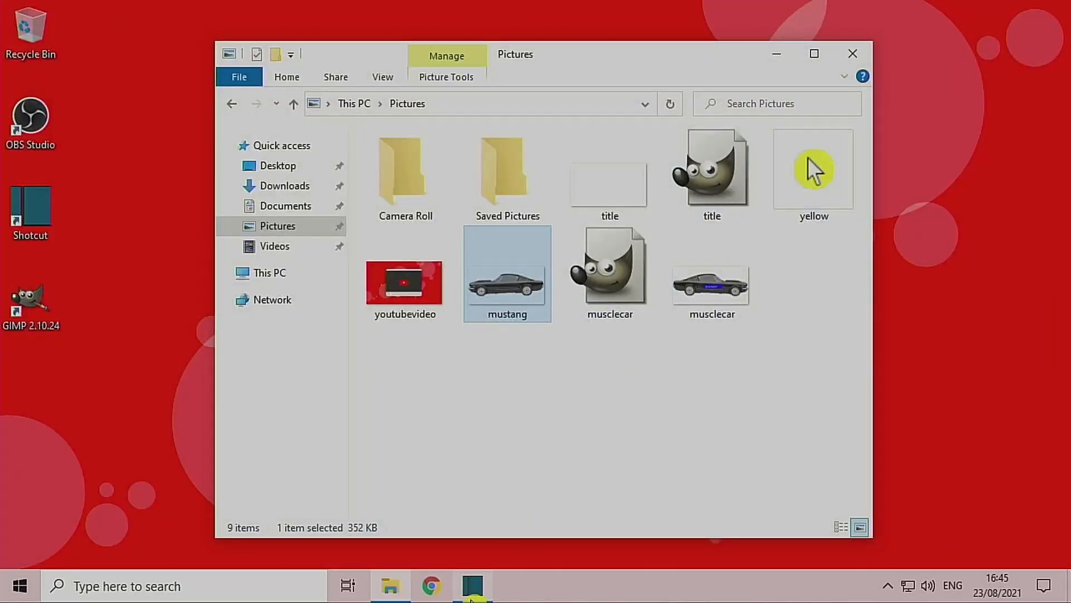
click(475, 585)
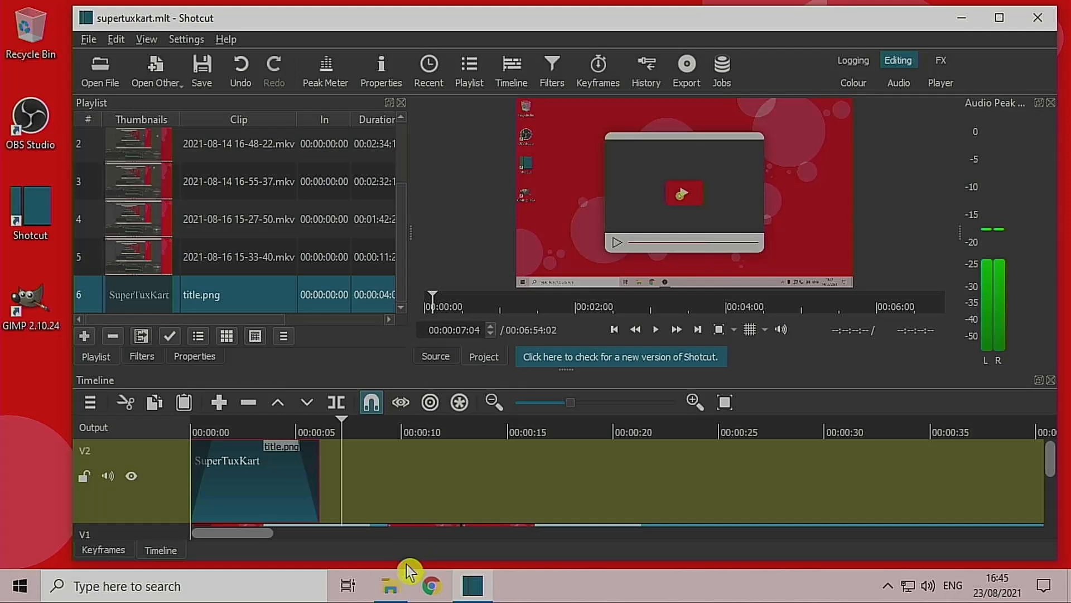
click(392, 592)
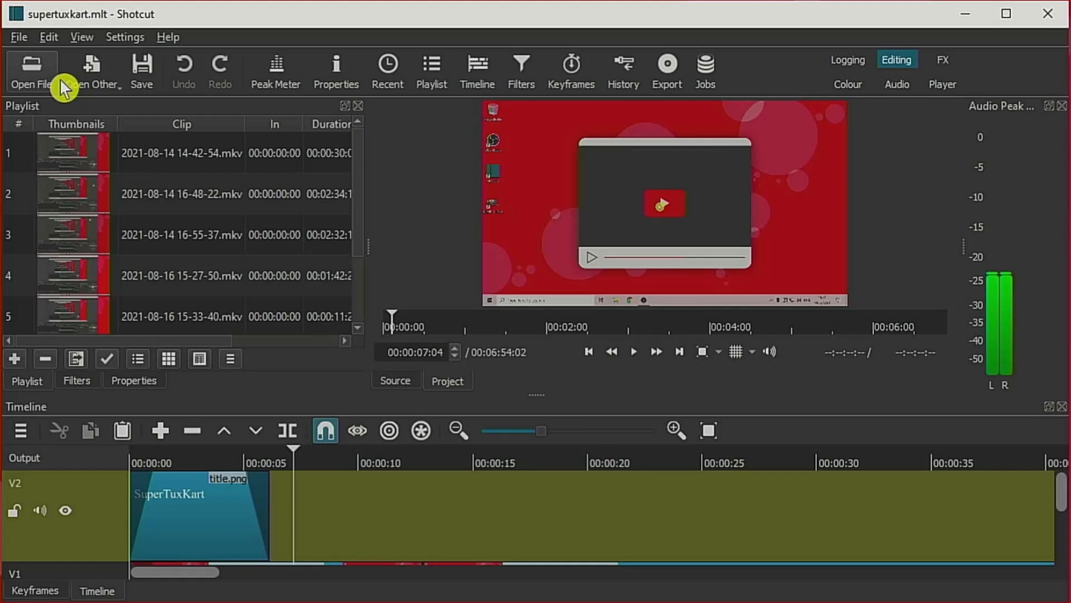
- Open the musclecar PNG image from the Pictures folder in the video editor
click(38, 83)
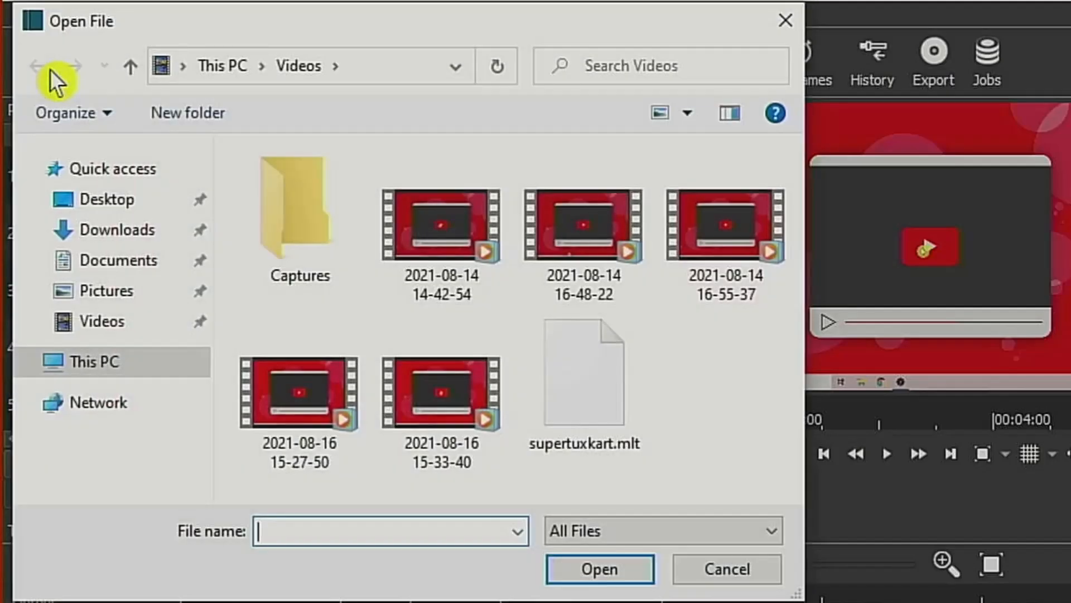
click(102, 295)
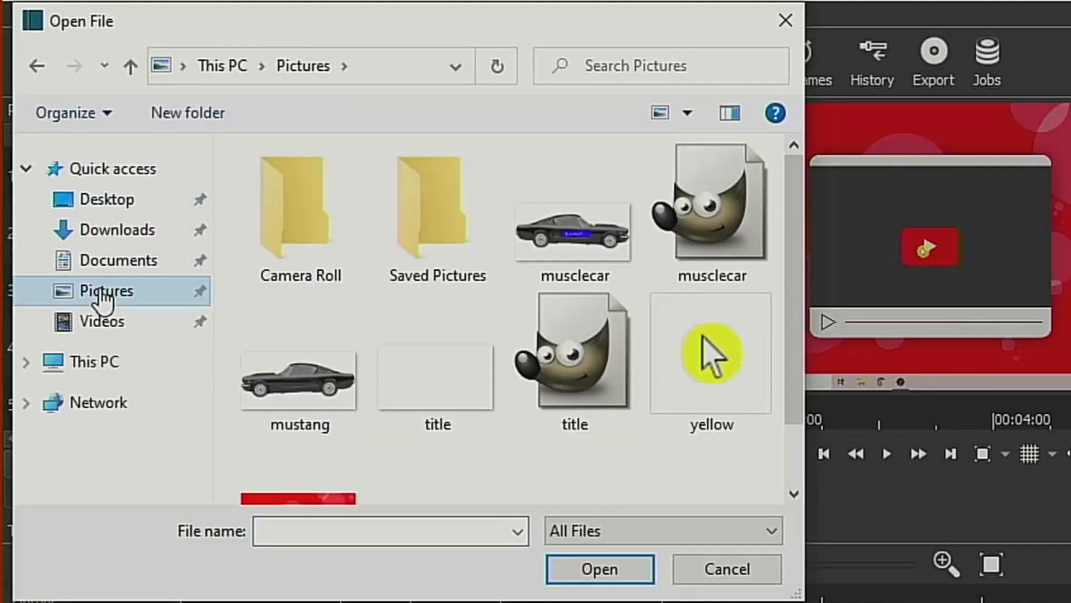
click(575, 245)
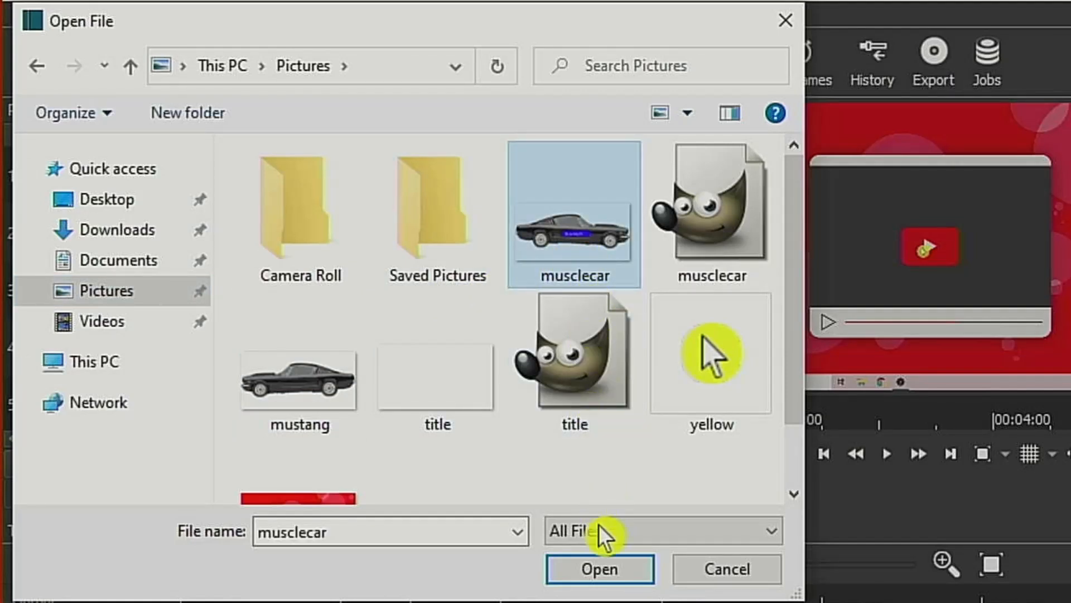
click(607, 574)
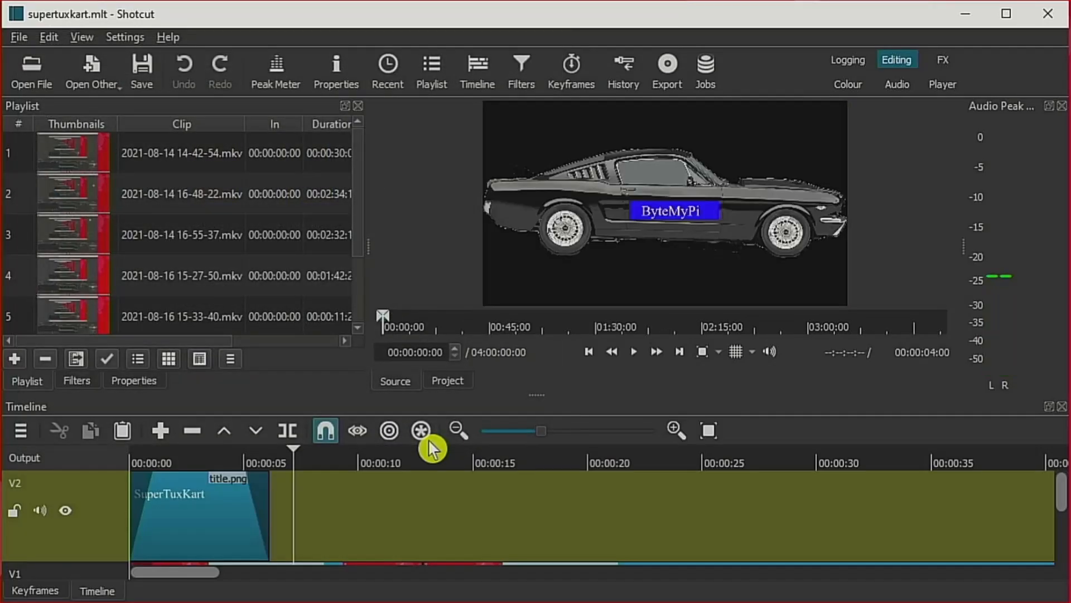
- Play the musclecar.png source clip briefly, pause it, and add it to the playlist
key(space)
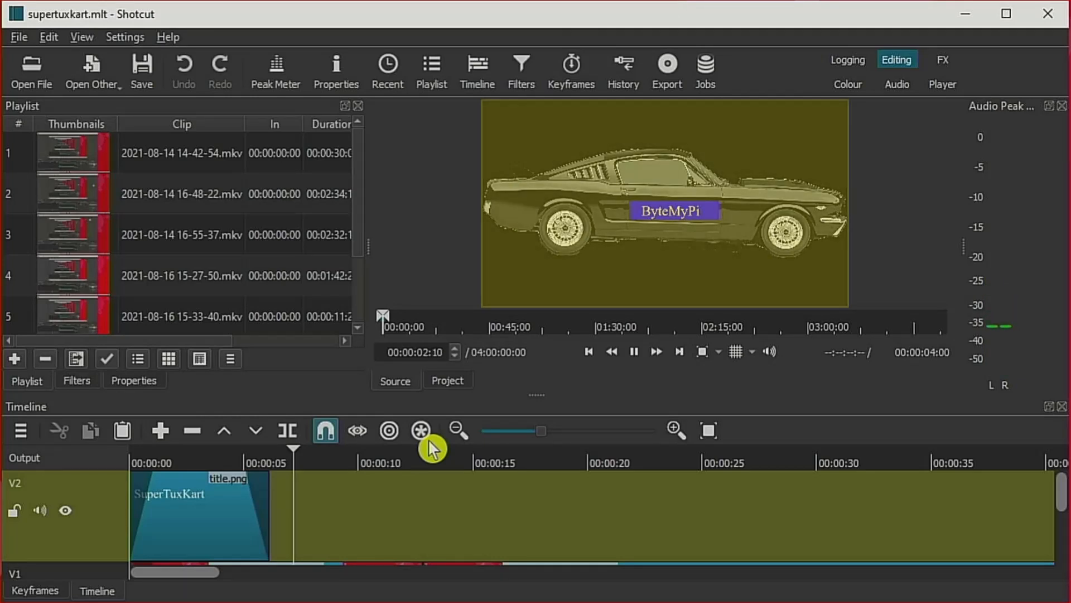
key(space)
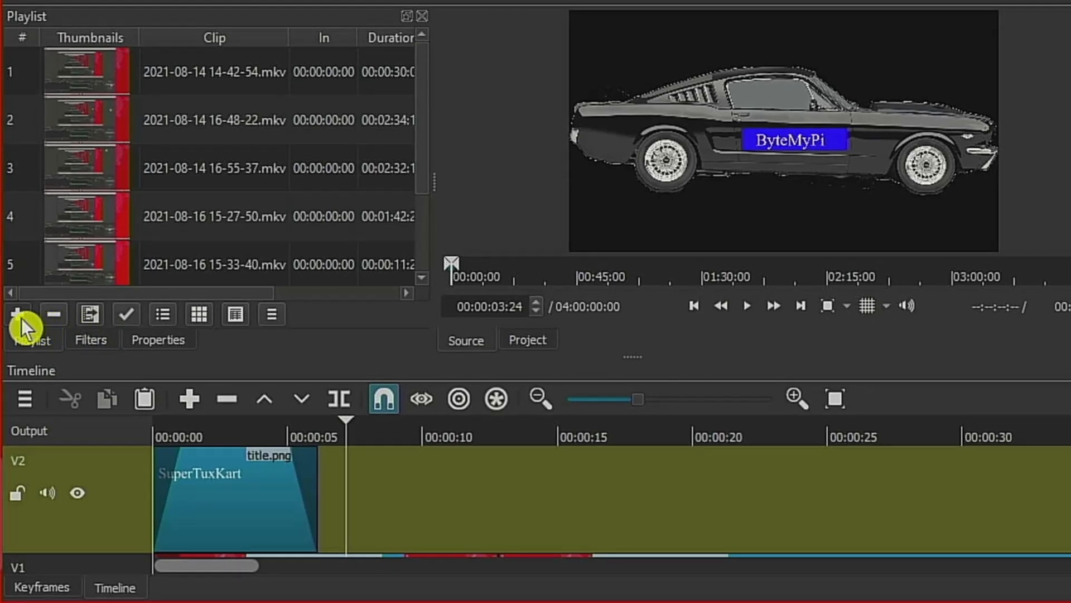
click(20, 316)
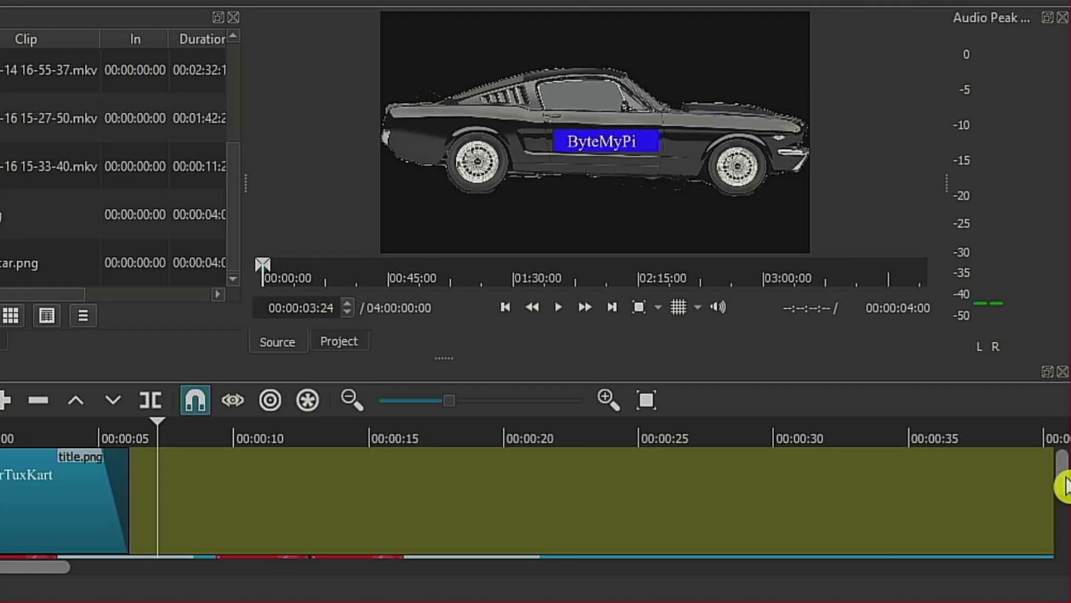
- Play the timeline from about 00:00:10:14 for a couple of seconds to check where the car should appear
scroll(1063, 491, down, 2)
drag(1065, 497, 1064, 507)
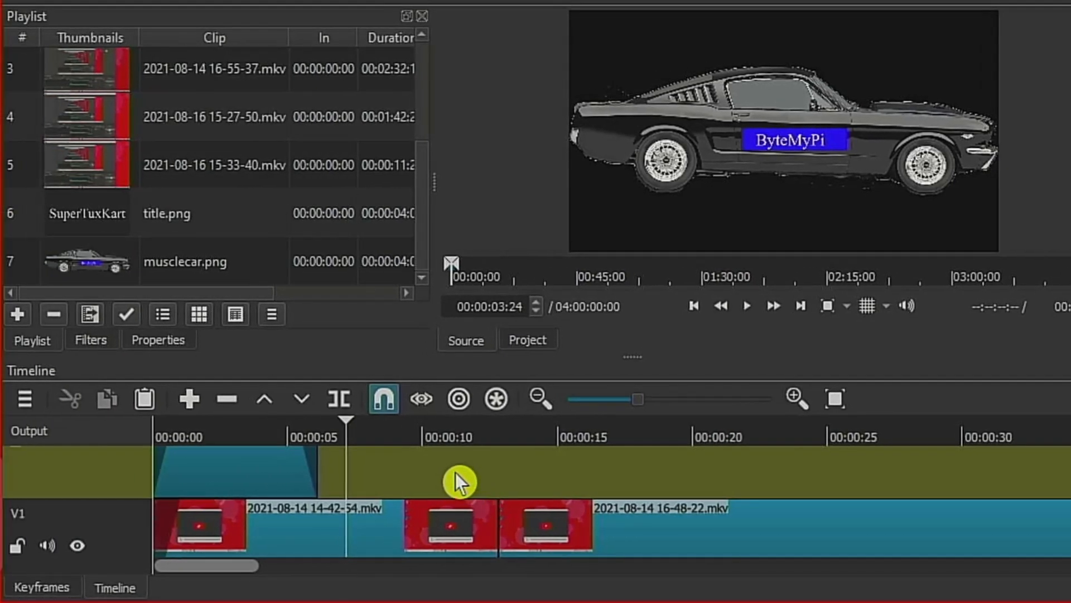
click(450, 436)
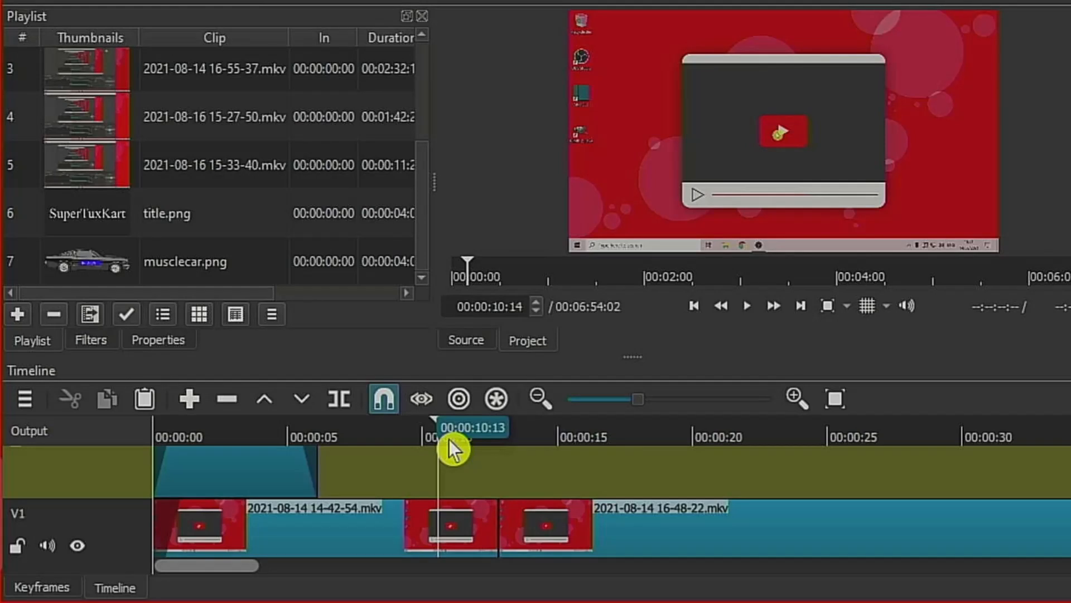
key(space)
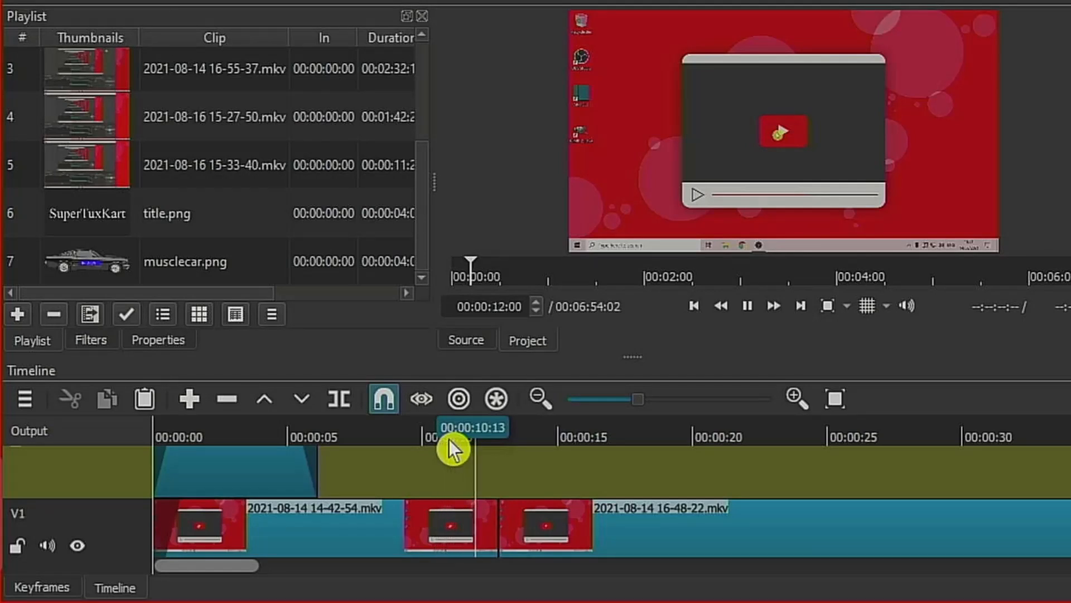
key(space)
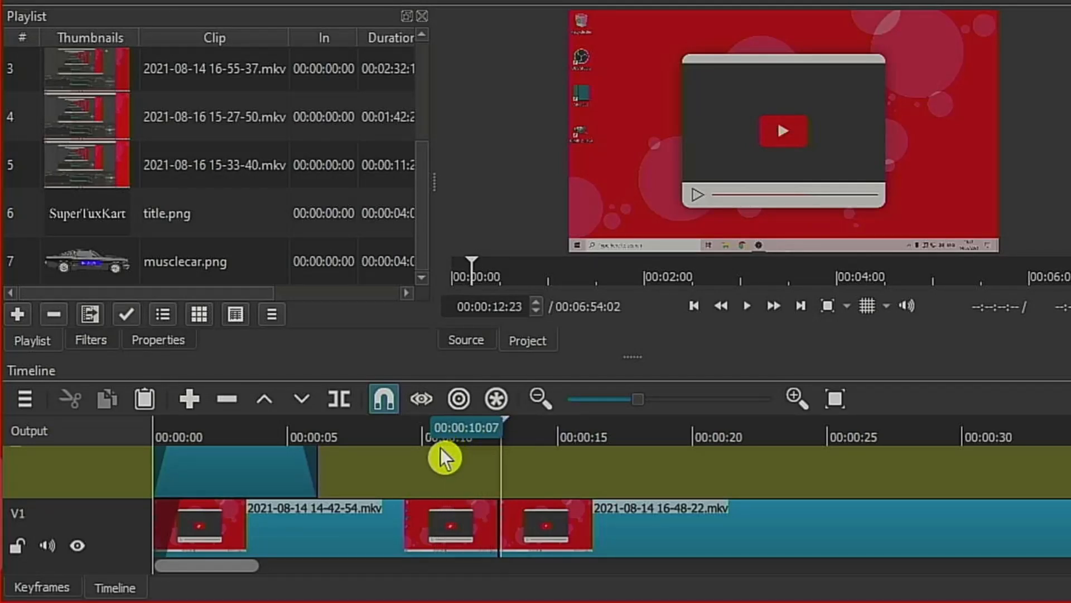
- Set the playhead to 00:00:10:12 and place musclecar.png from the playlist on track V2 starting there
click(445, 441)
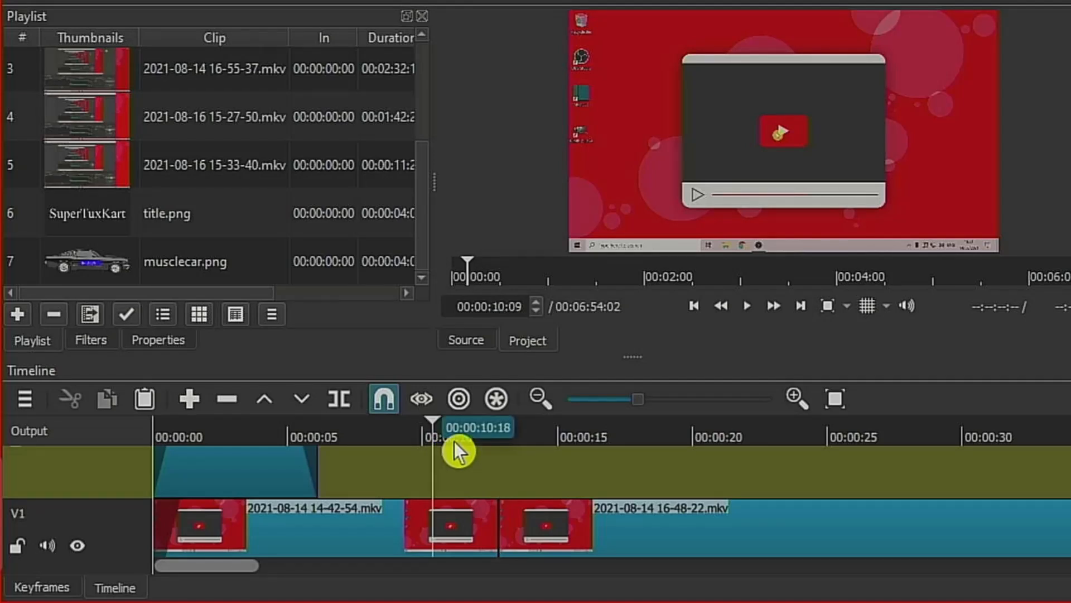
key(Left)
key(Left)
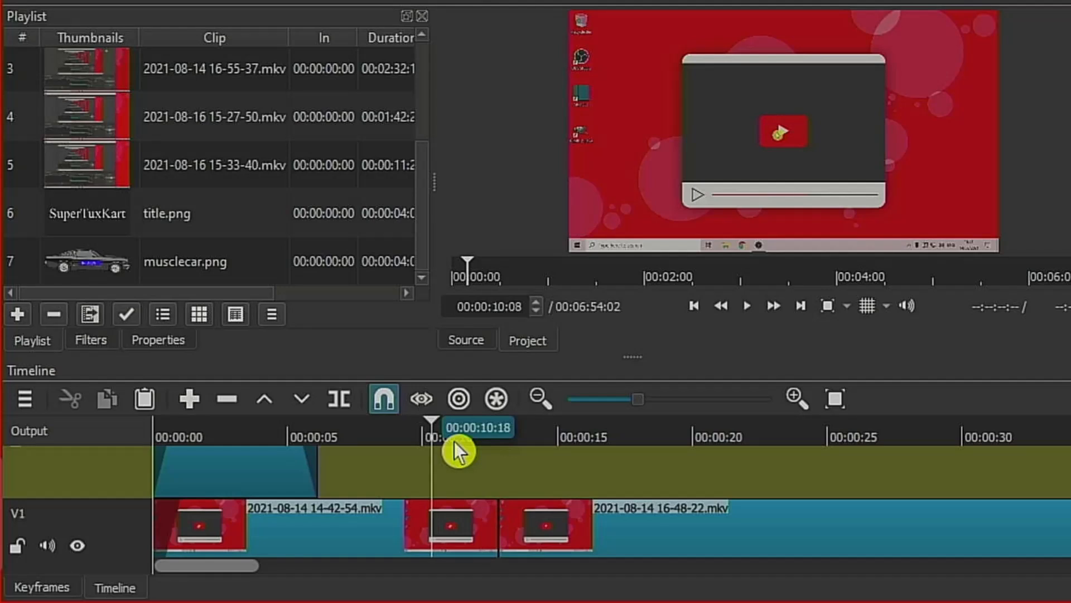
key(Right)
key(Right)
key(Right)
key(Right)
key(Right)
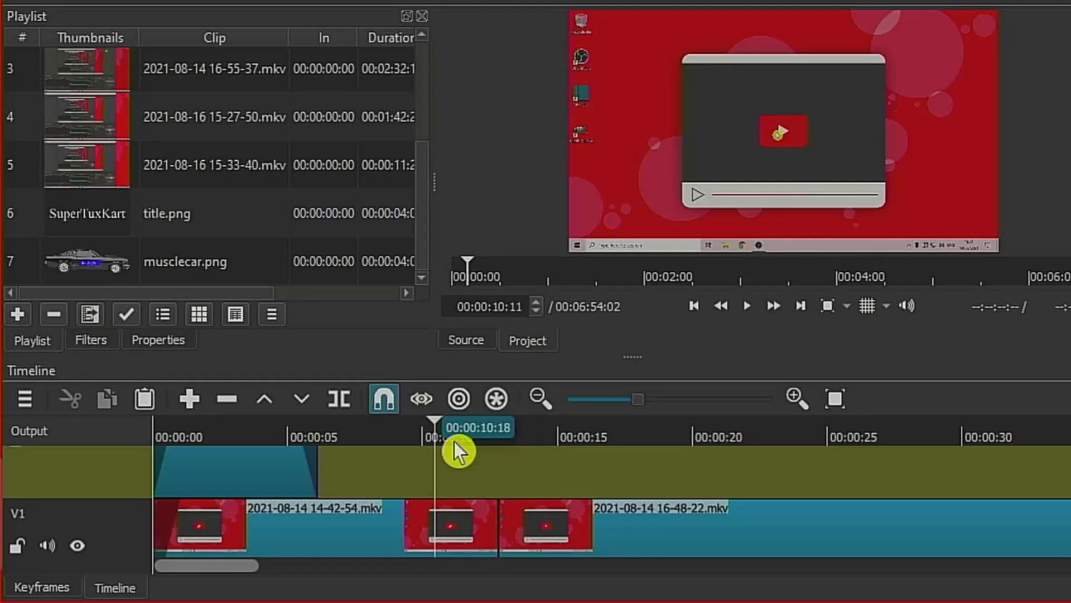
drag(183, 270, 441, 479)
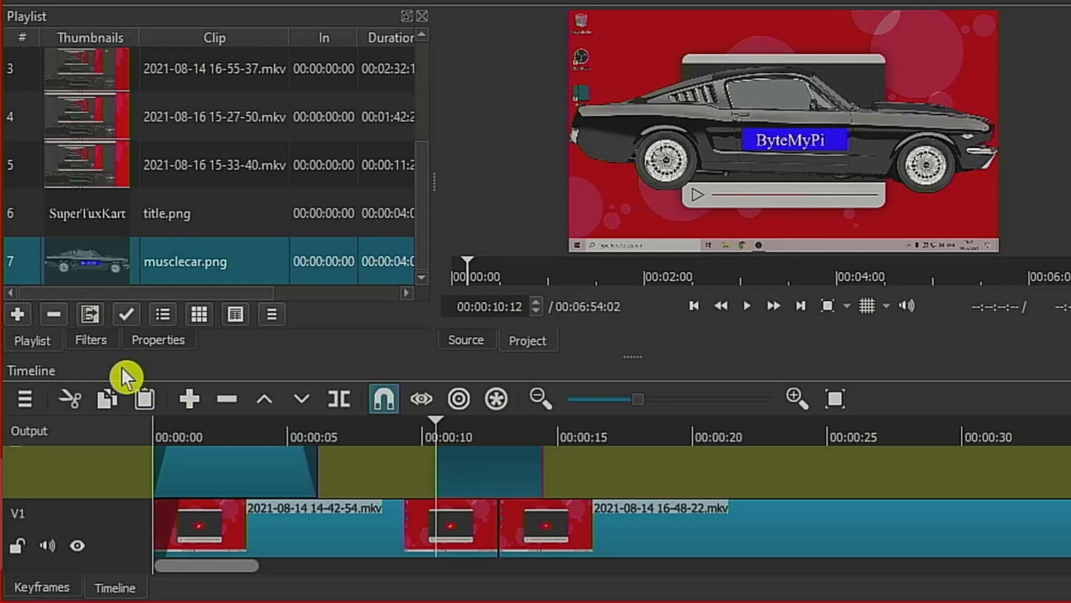
- Add a Size, Position & Rotate filter to the musclecar.png clip
click(91, 340)
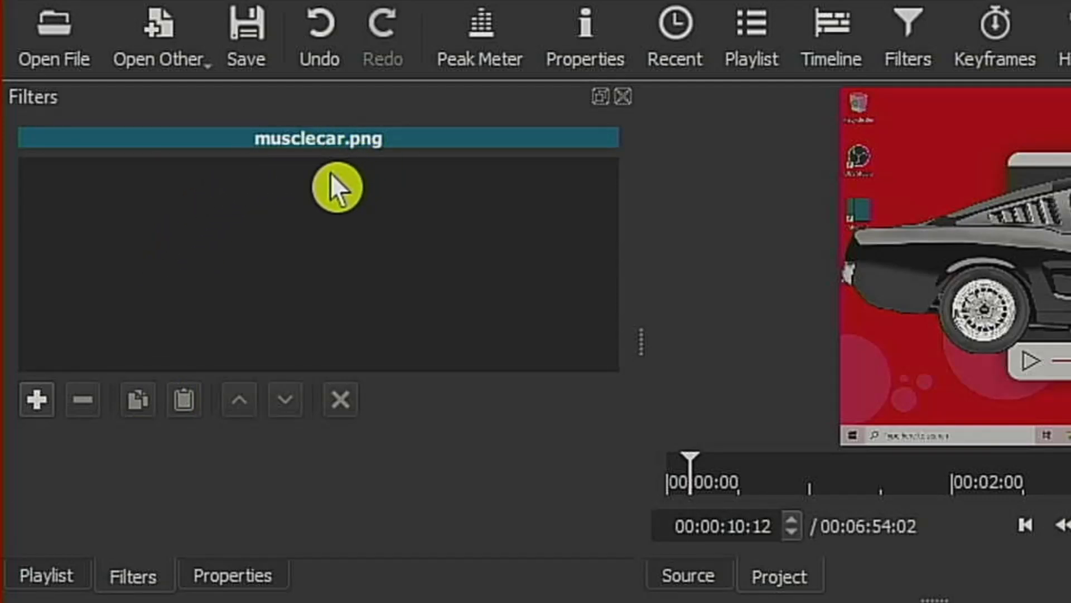
click(37, 399)
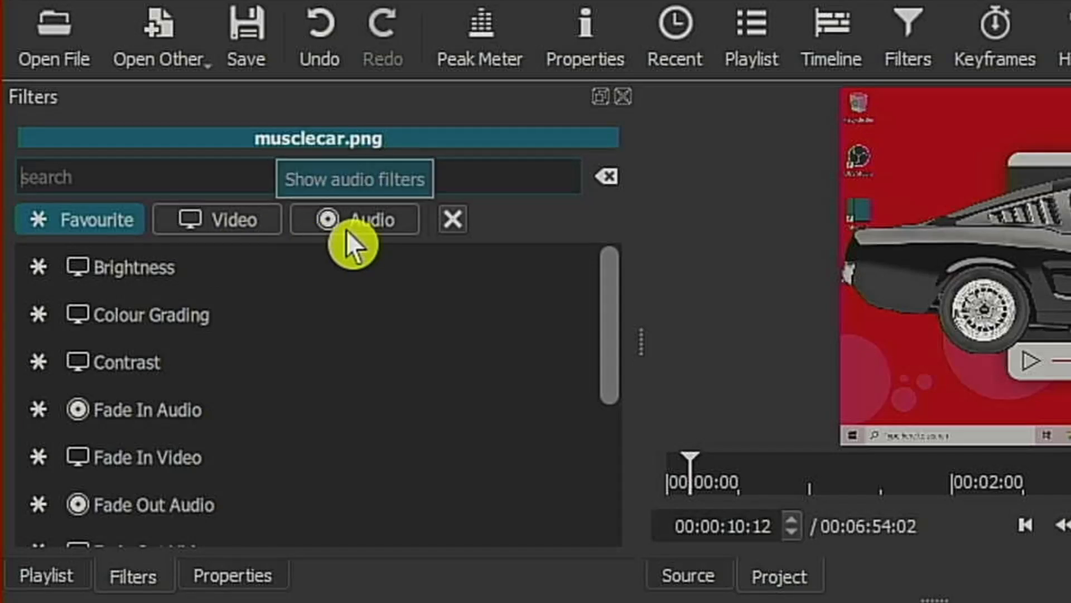
drag(627, 342, 627, 452)
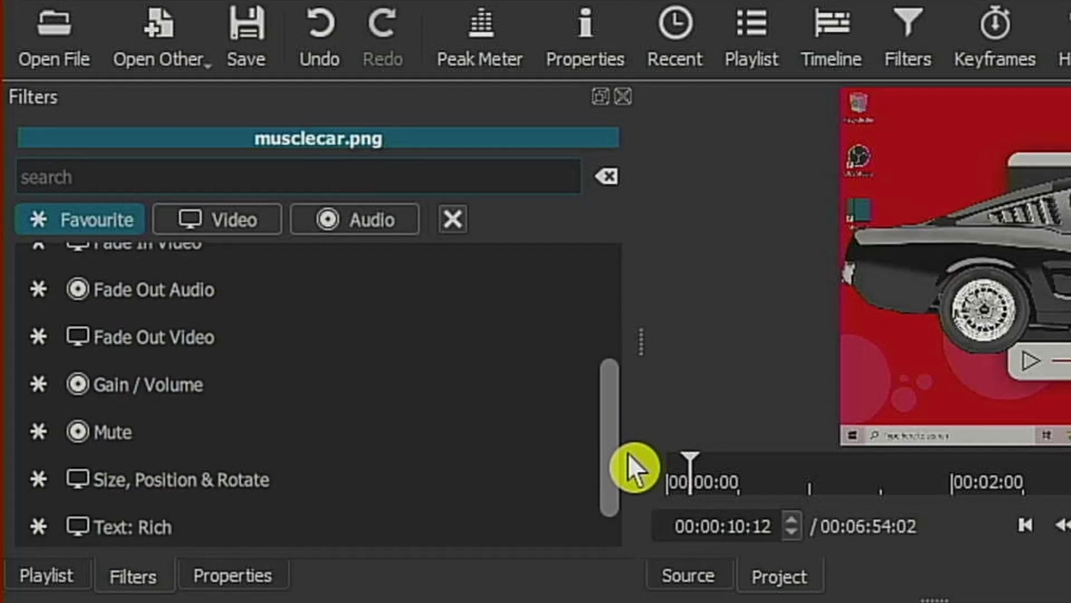
click(186, 489)
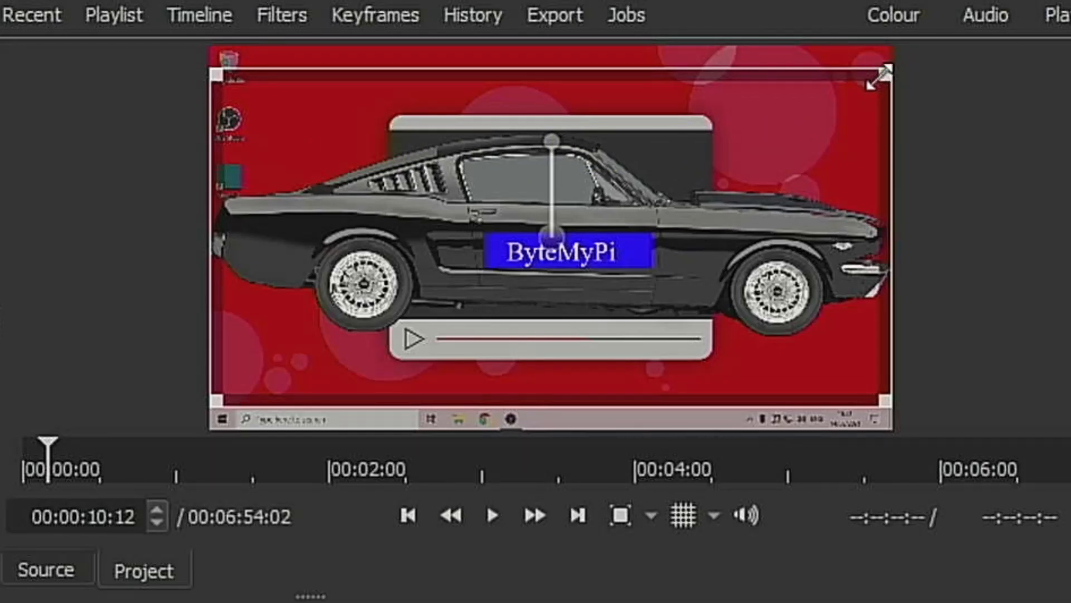
- Shrink the car to about 700 x 350, move it to about position 22, 406 above the taskbar, and play the result briefly
drag(878, 77, 638, 265)
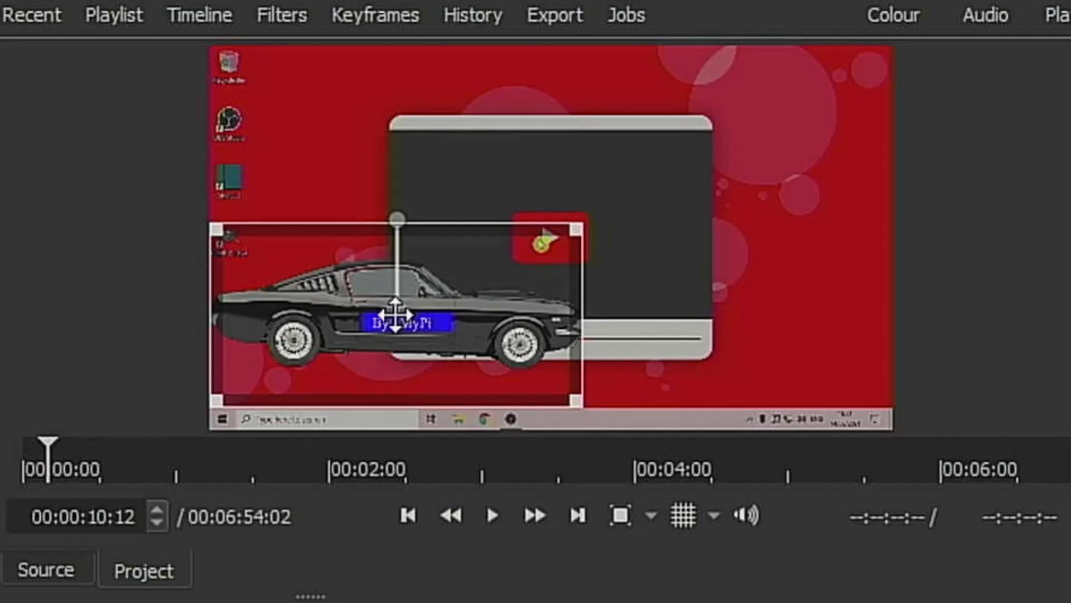
drag(397, 311, 444, 372)
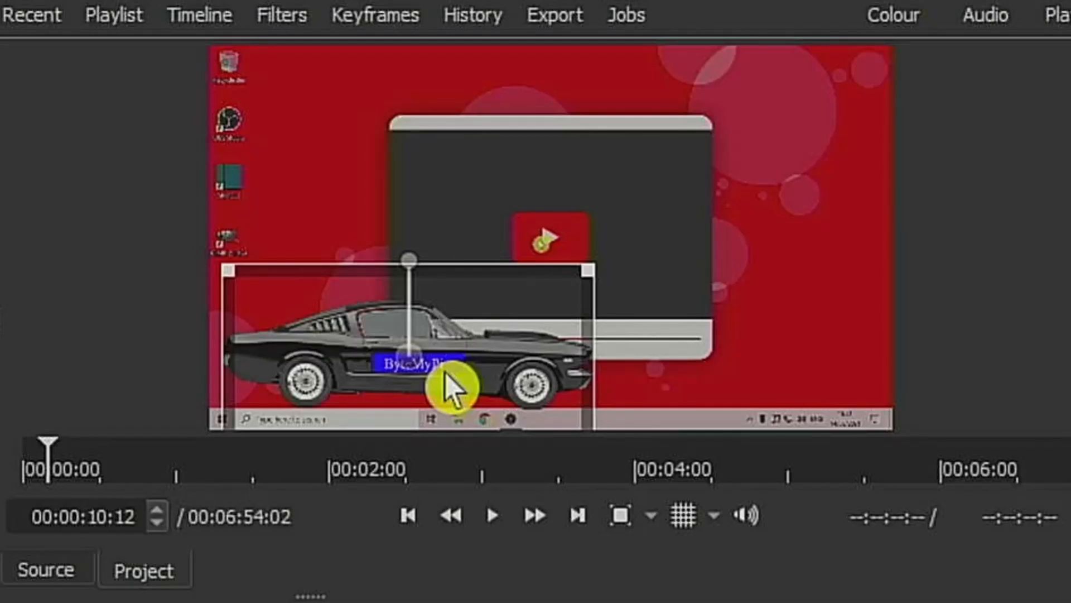
key(space)
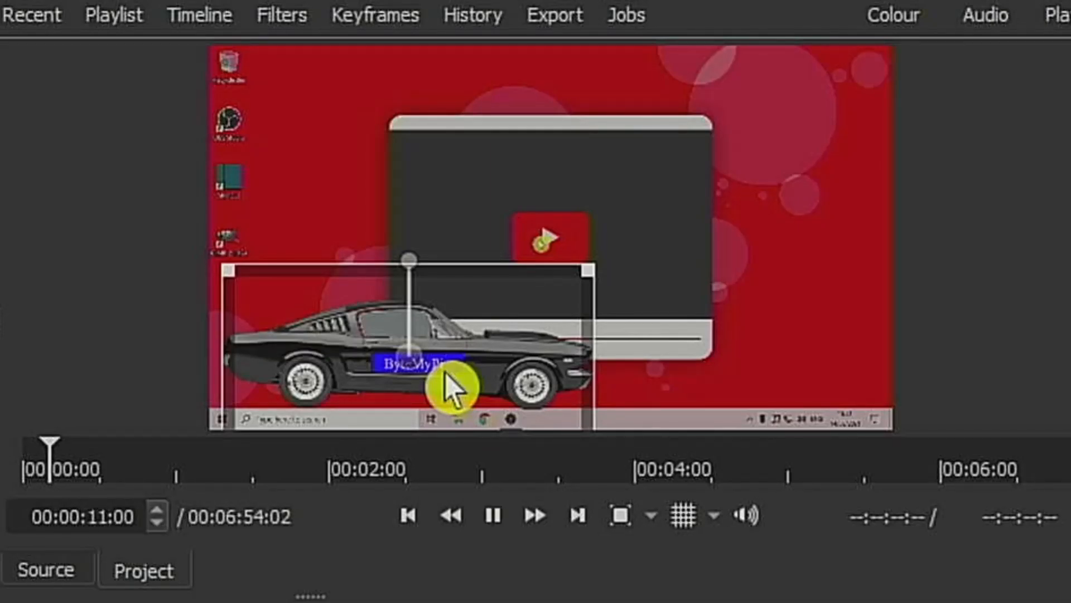
key(space)
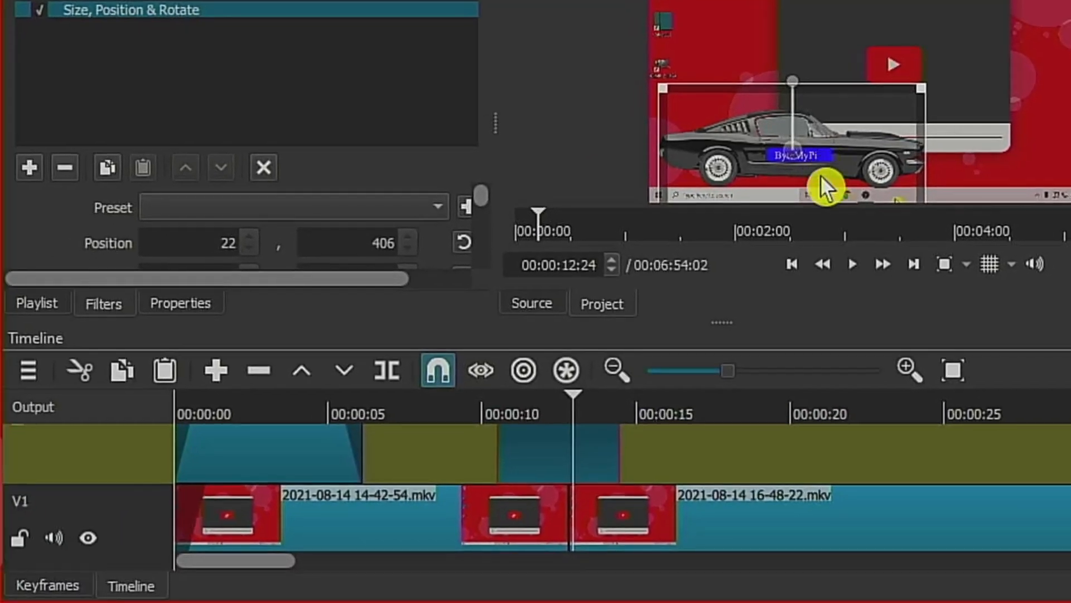
- Return the playhead to the car clip's start and enable keyframes for its size and position
click(792, 264)
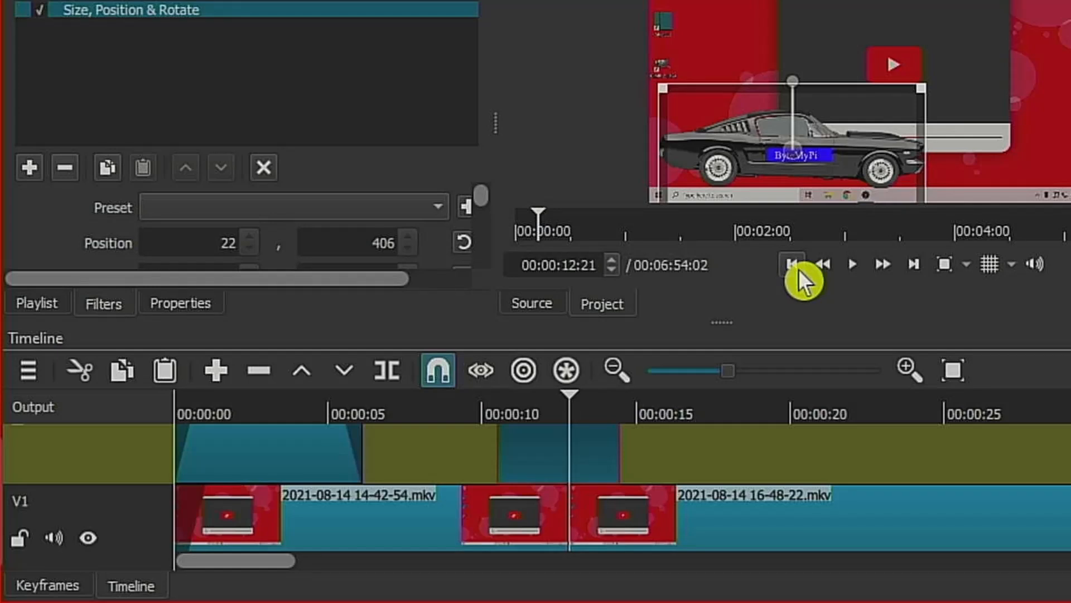
click(795, 265)
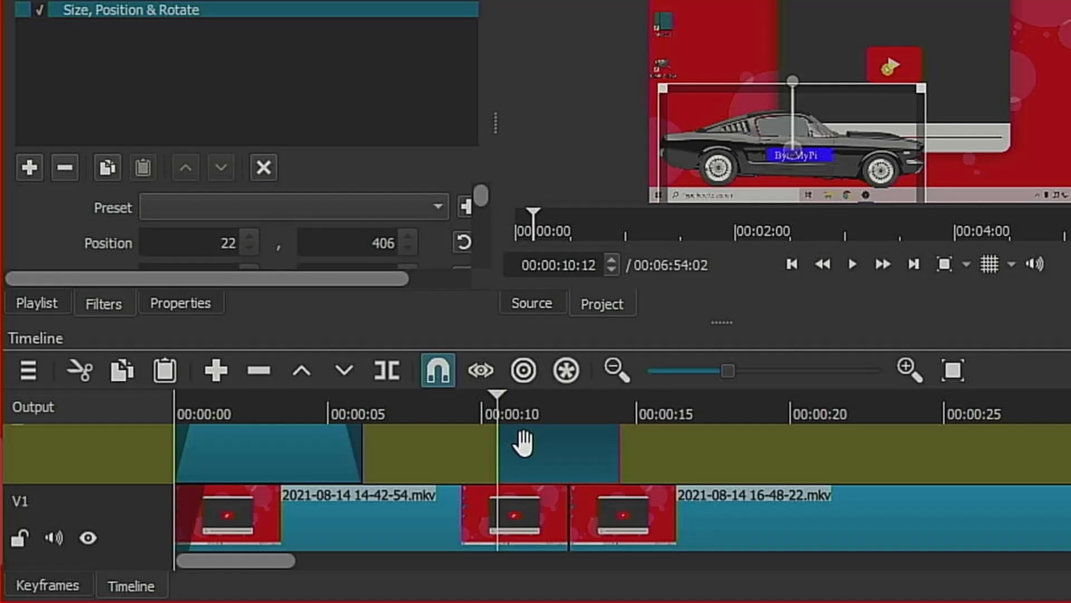
drag(340, 279, 454, 299)
drag(488, 202, 487, 218)
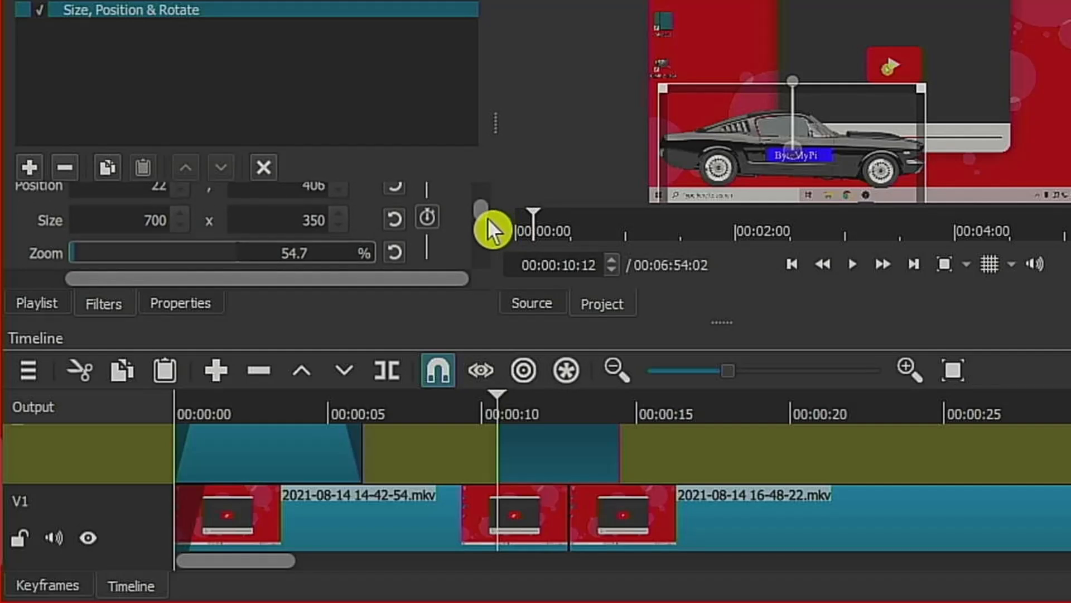
click(430, 223)
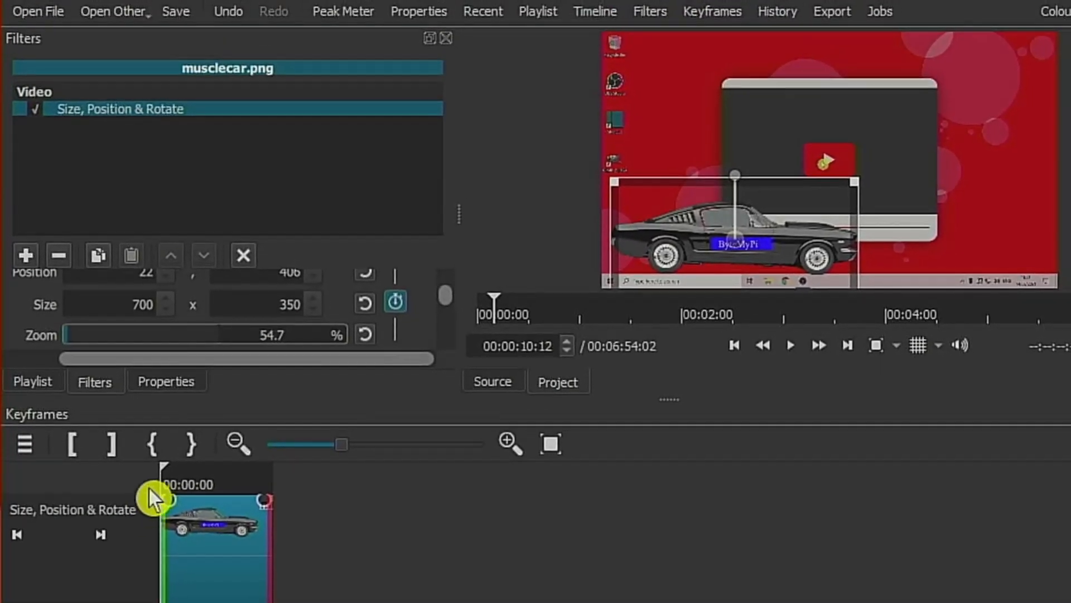
- Move the car out of the frame's left side to about x -730 and set its vertical position to 406
scroll(454, 295, up, 3)
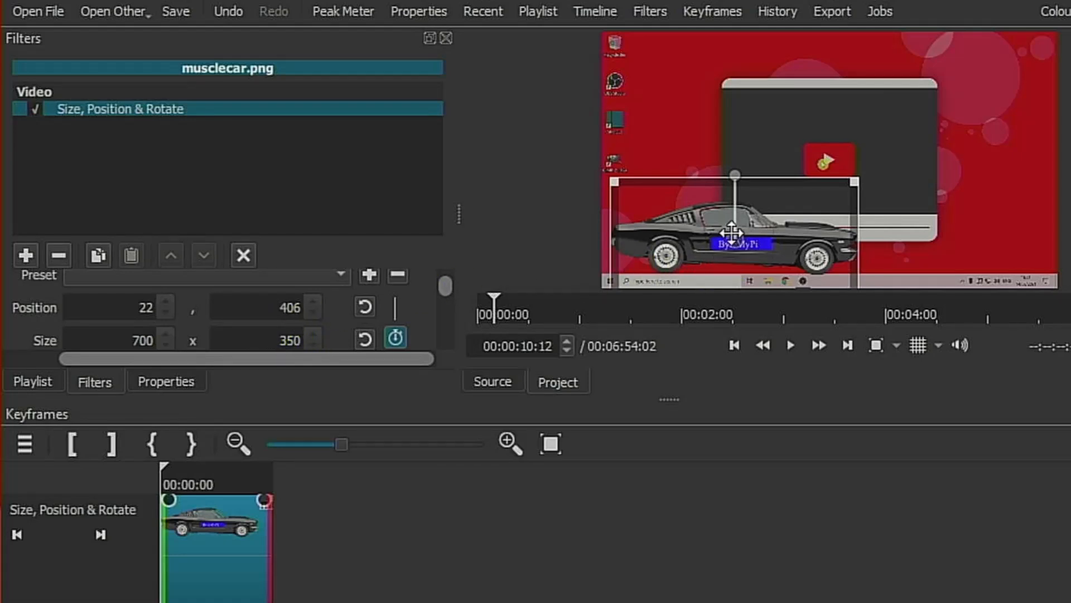
drag(730, 232, 463, 231)
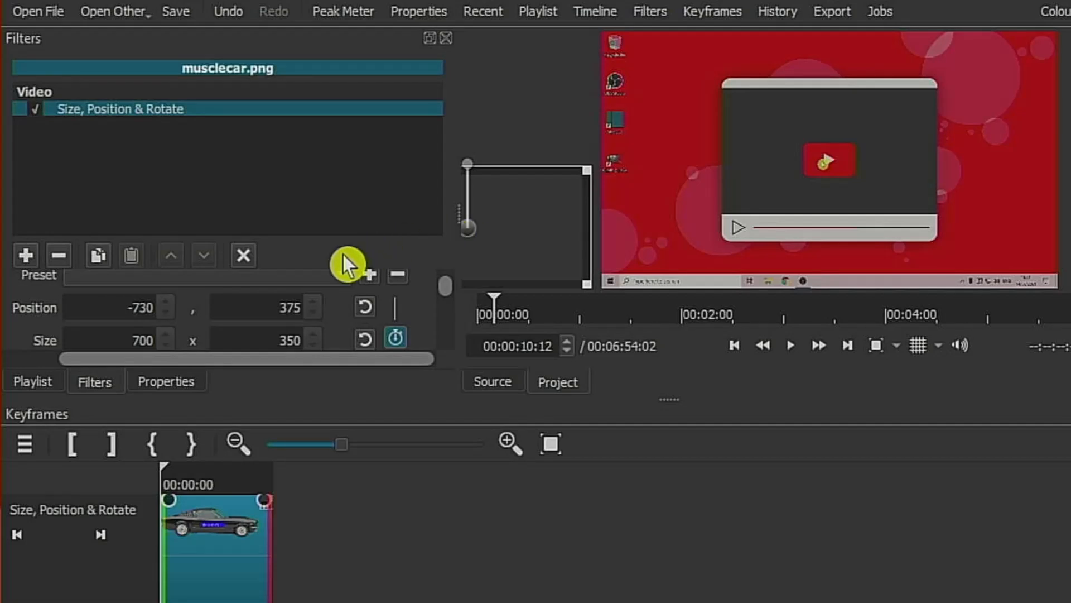
double_click(286, 310)
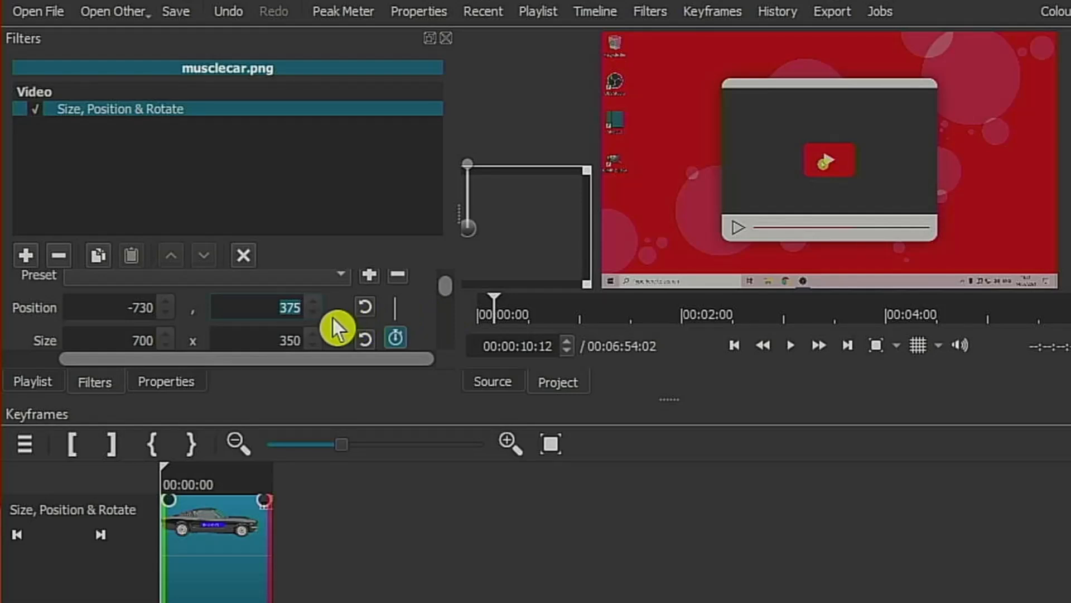
text(4)
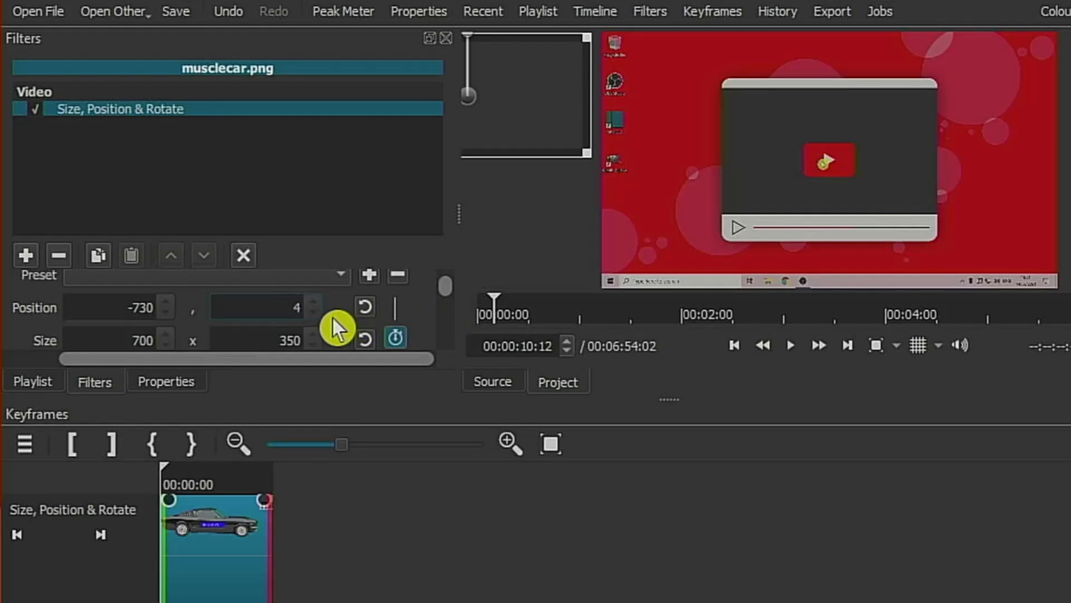
text(06)
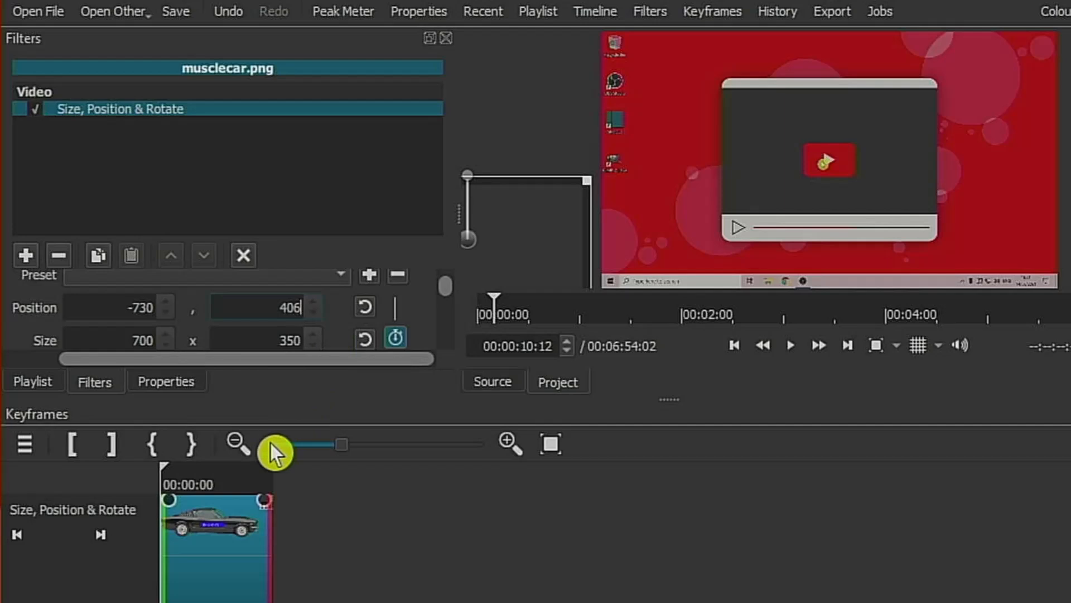
- At the car clip's end, move the car past the frame's right side to about x 1316 and set its vertical position to 406
click(109, 537)
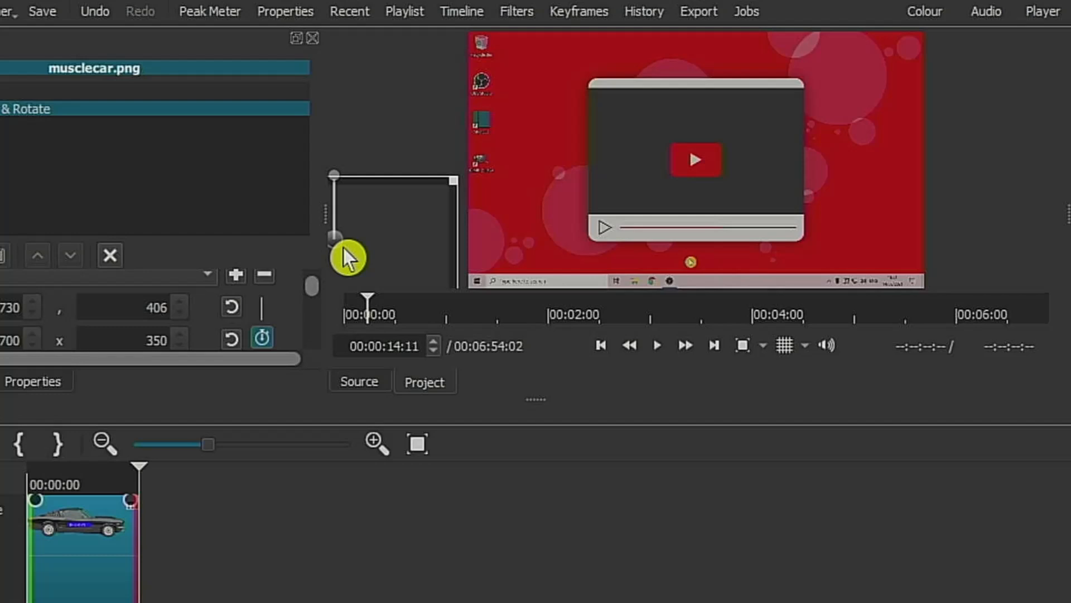
drag(344, 247, 1070, 228)
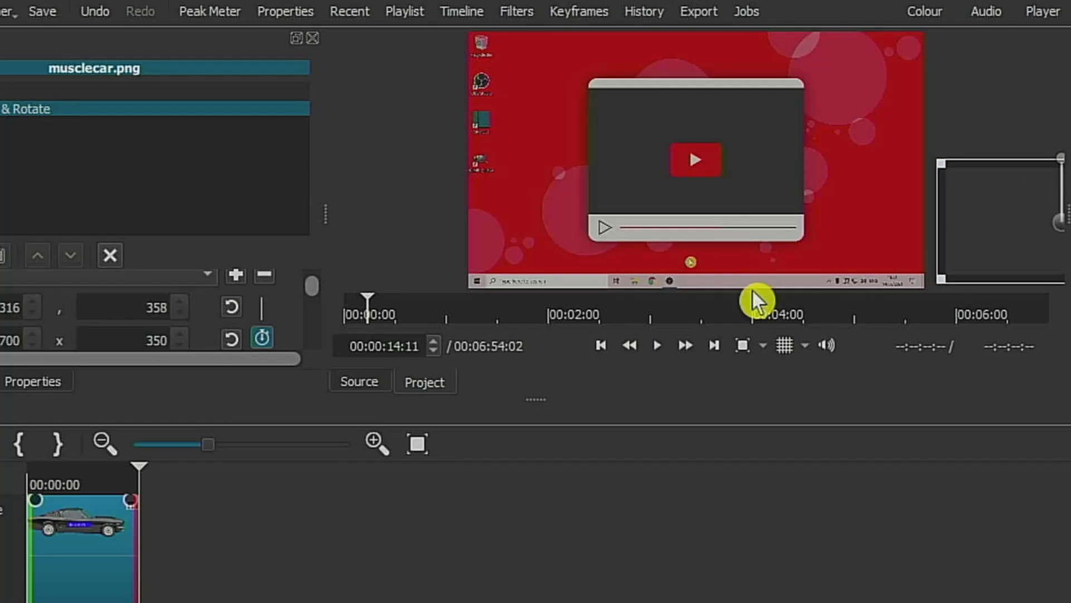
double_click(131, 310)
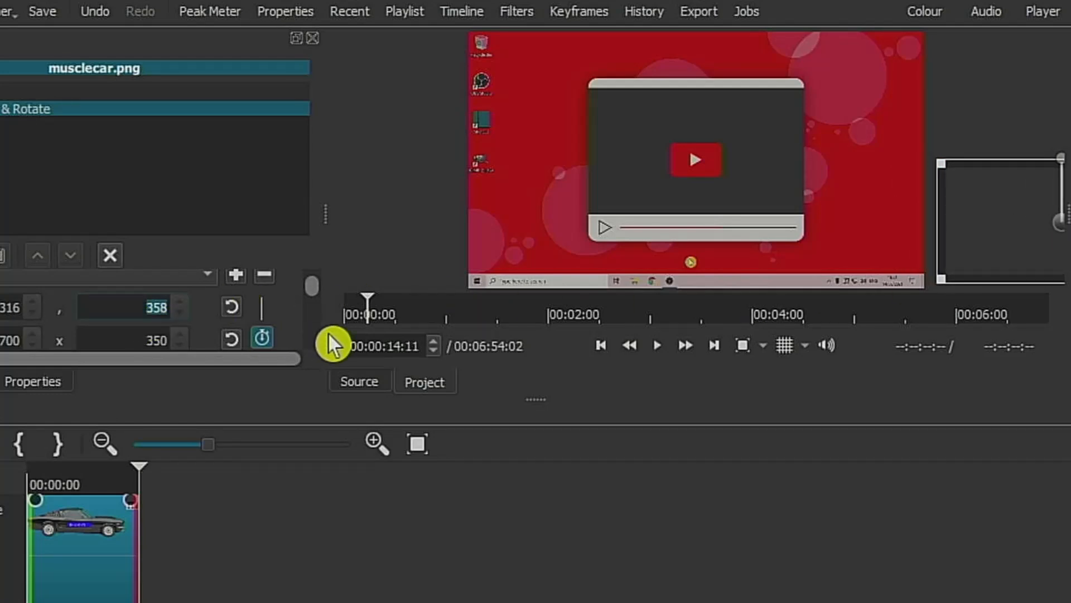
text(406)
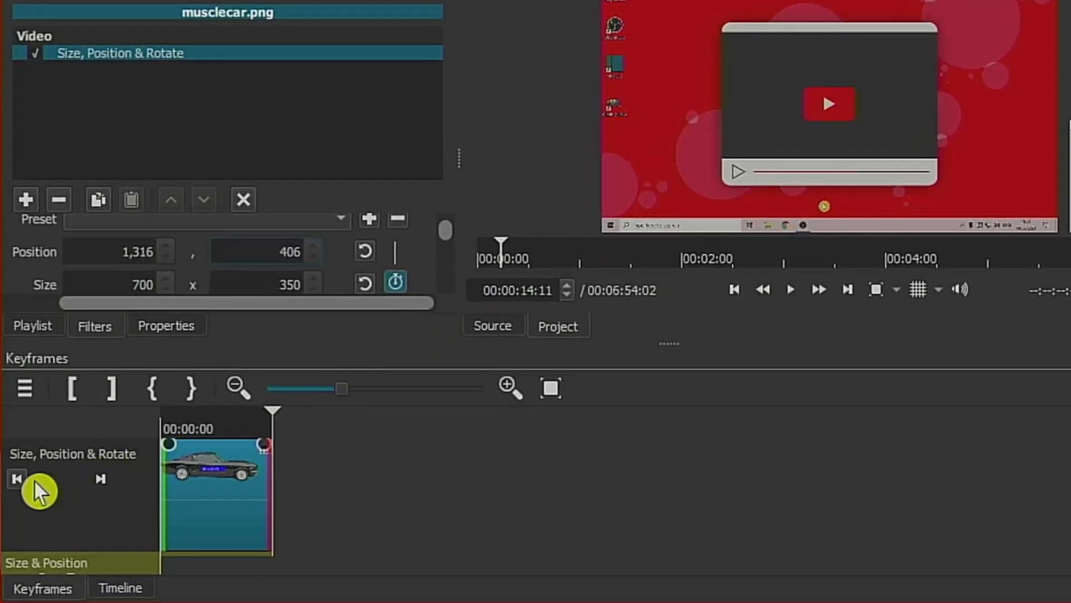
- Play the car's animation from the start of its clip and save the project
click(30, 480)
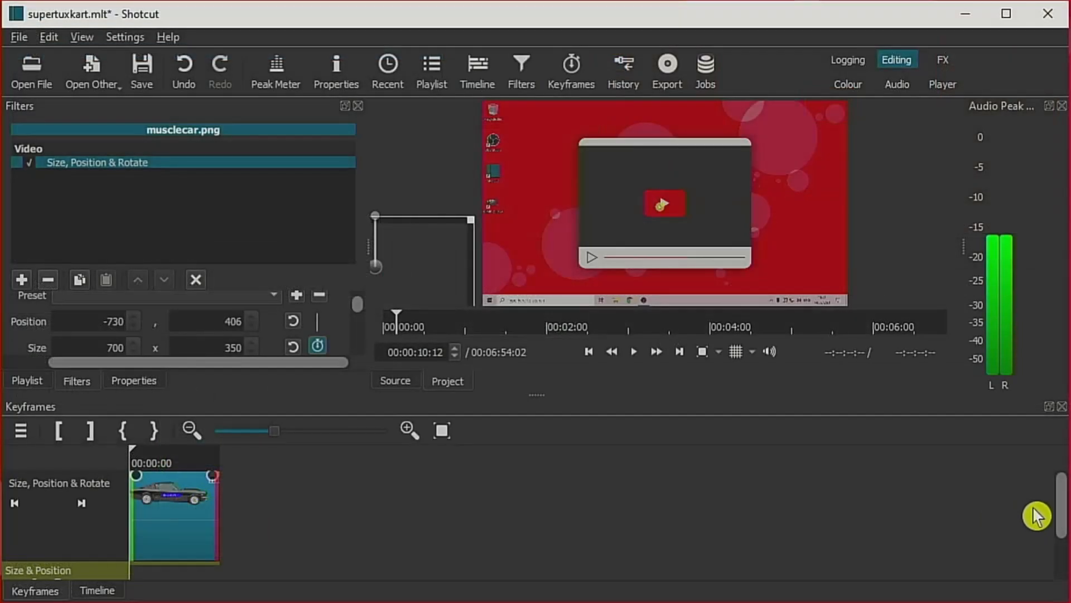
drag(1064, 515, 1064, 530)
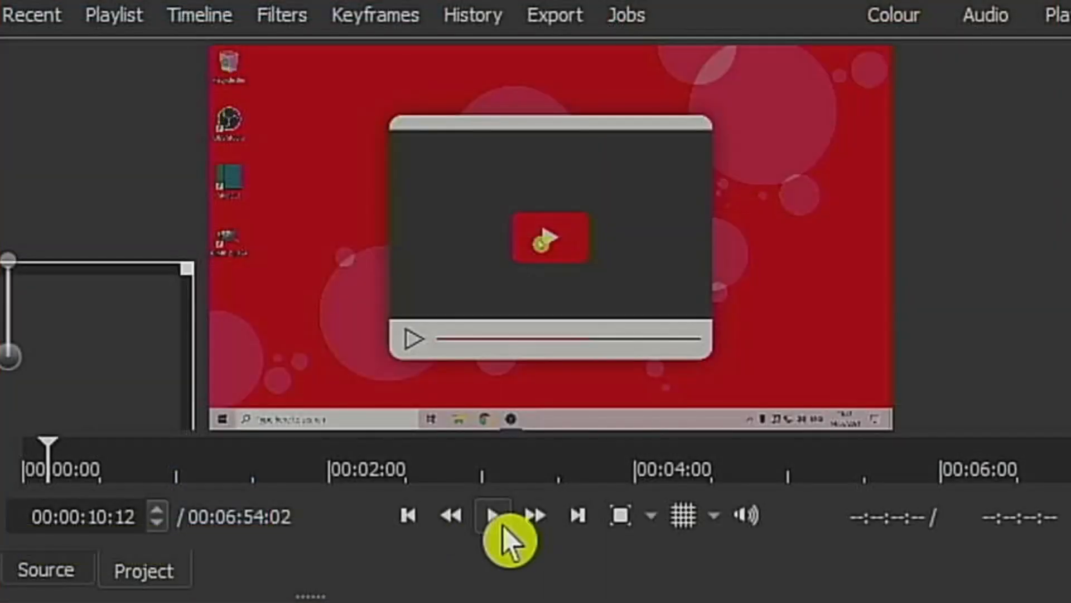
click(791, 290)
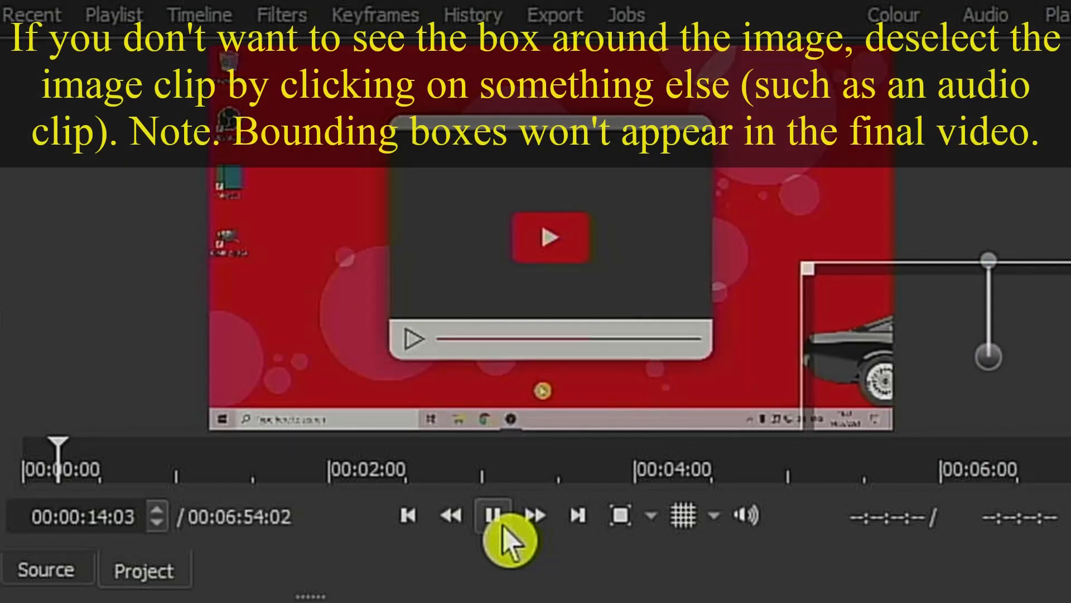
click(502, 529)
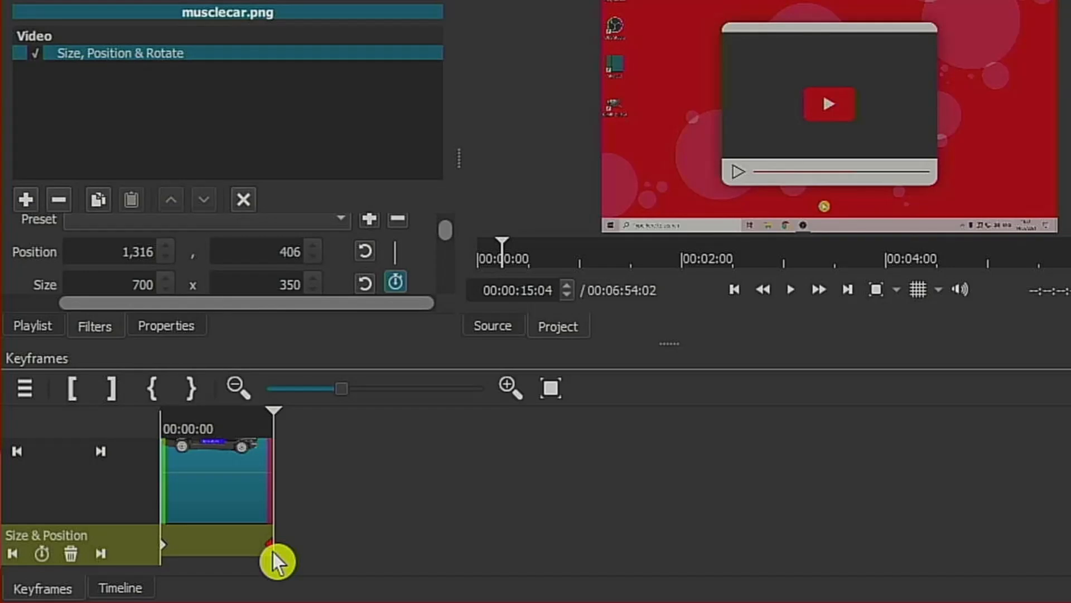
click(119, 591)
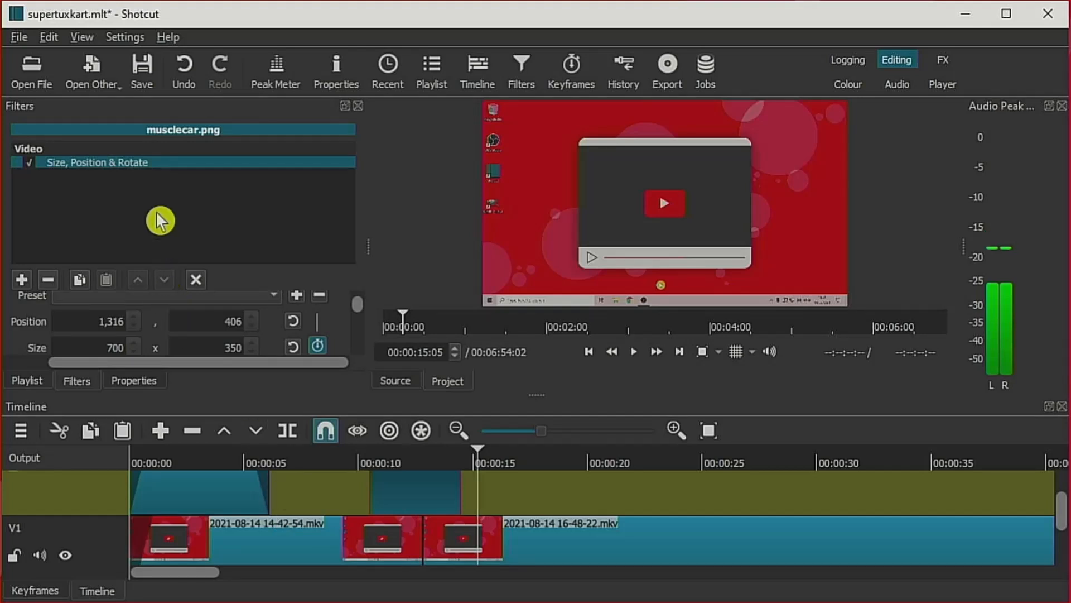
click(144, 89)
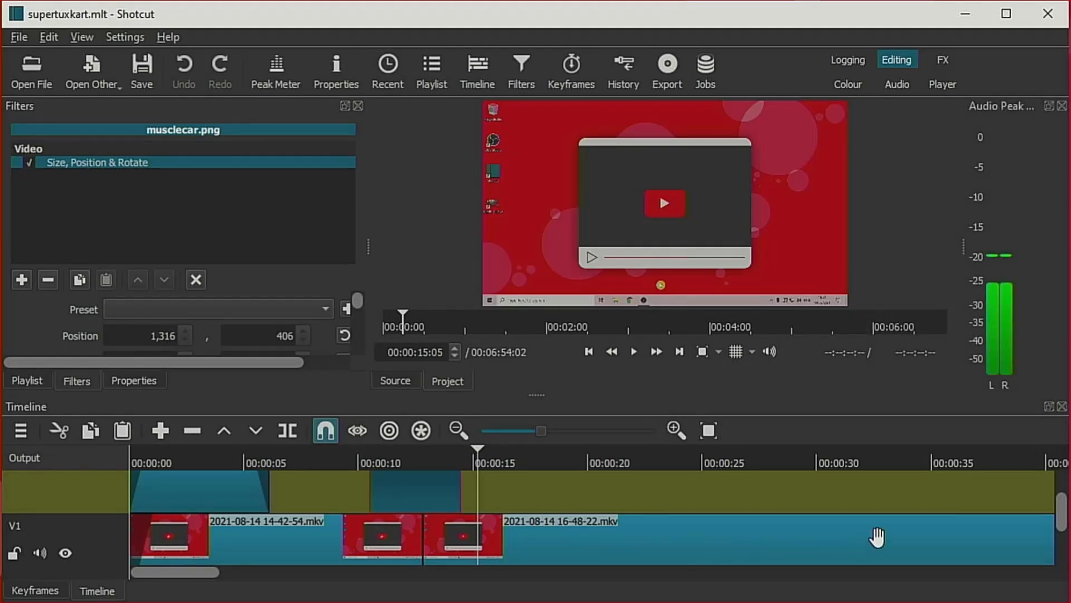
drag(1061, 528, 1066, 566)
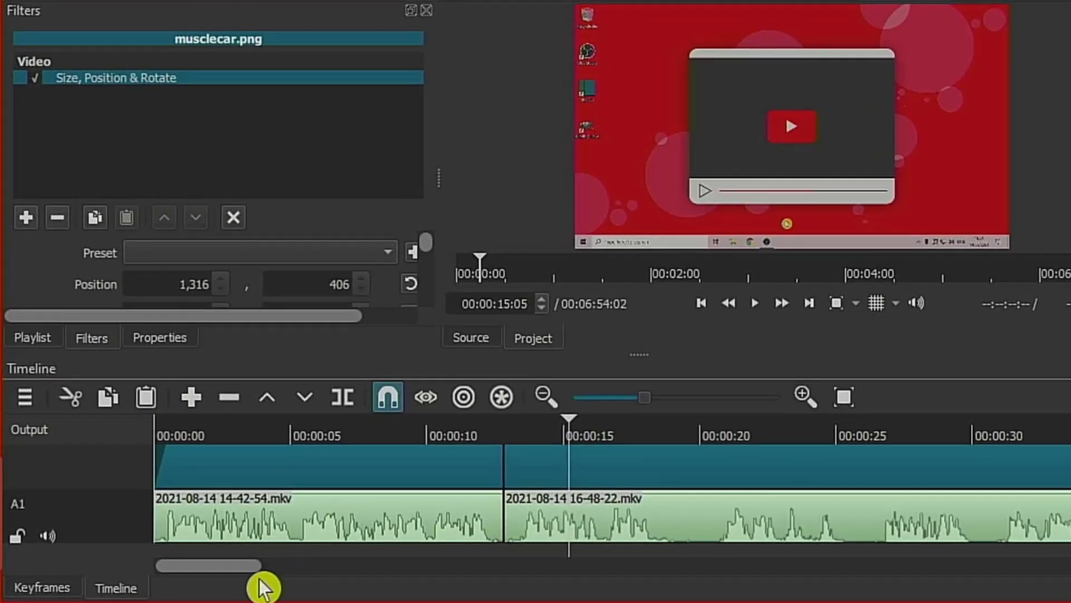
drag(246, 577, 345, 581)
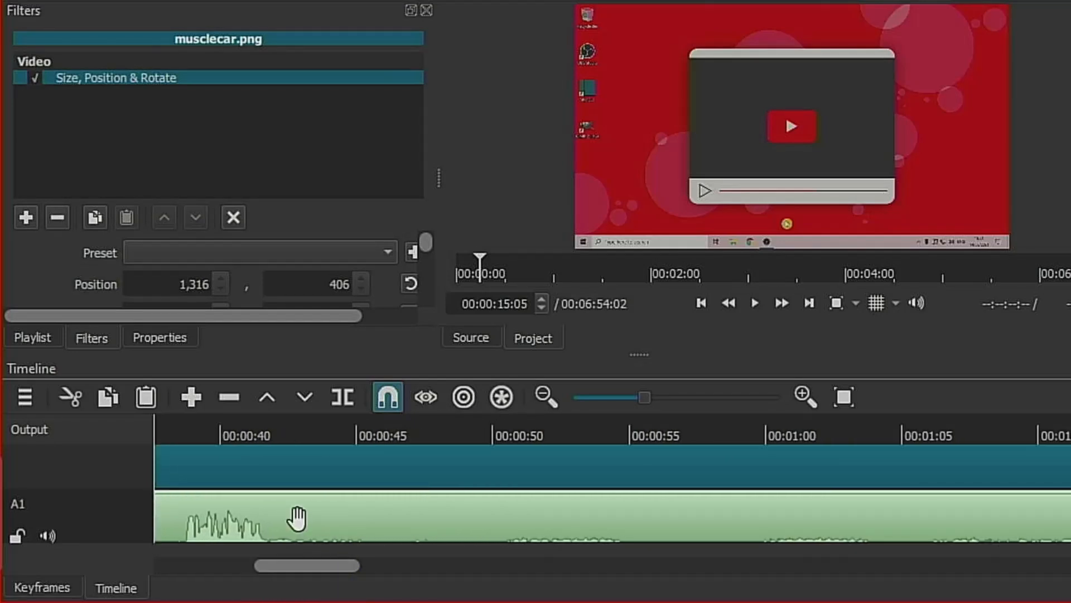
drag(183, 445, 220, 439)
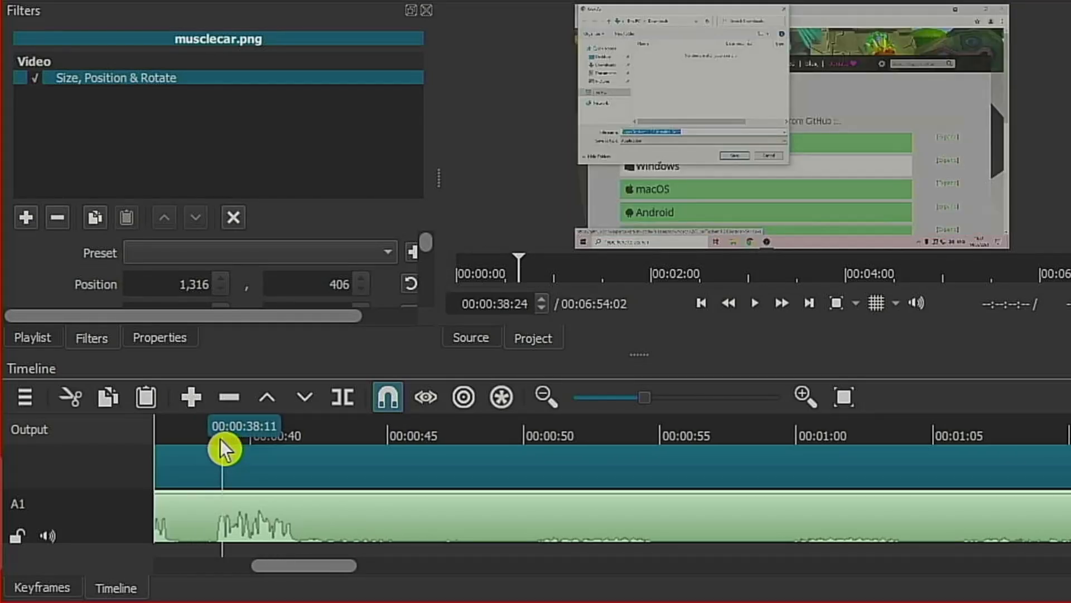
key(space)
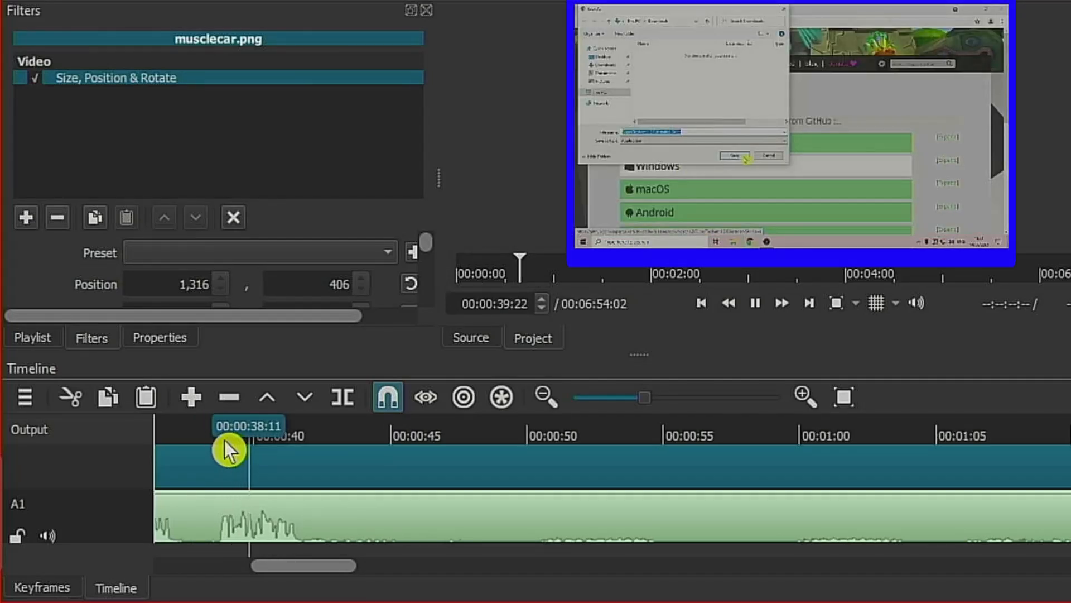
key(space)
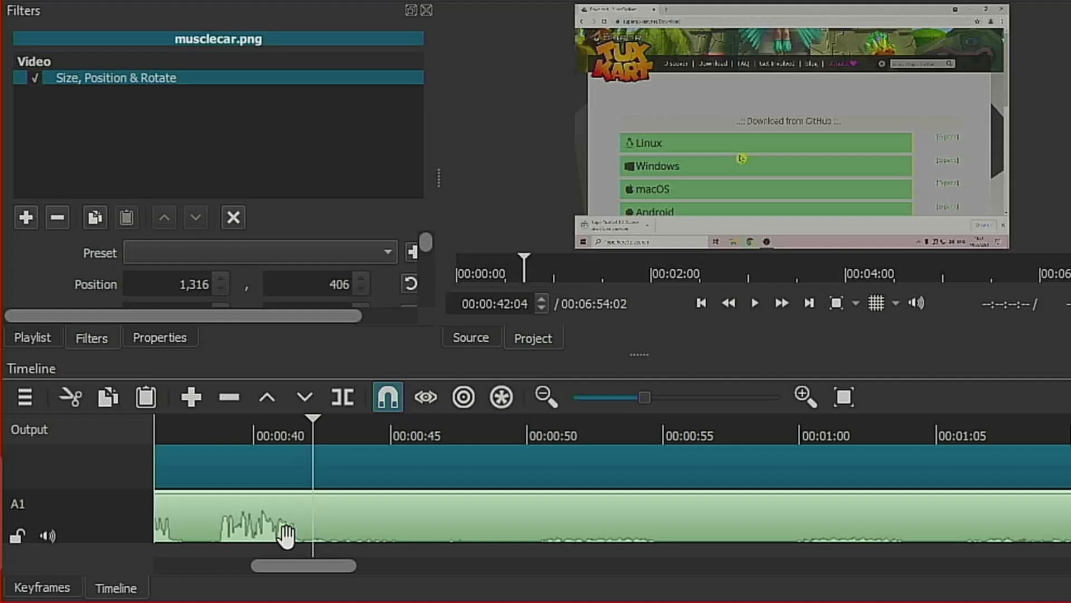
click(366, 443)
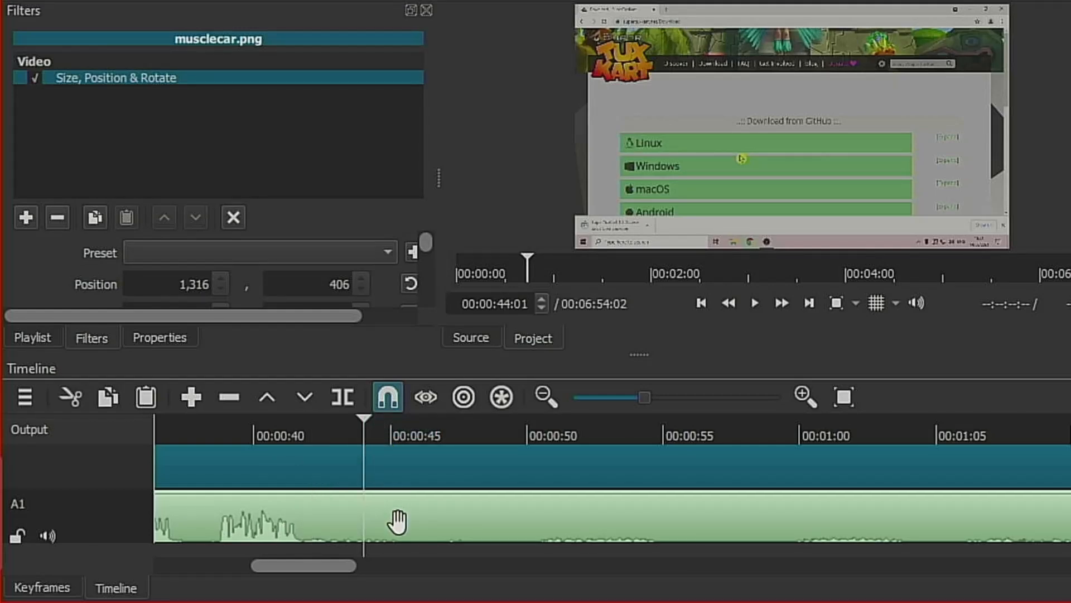
click(411, 533)
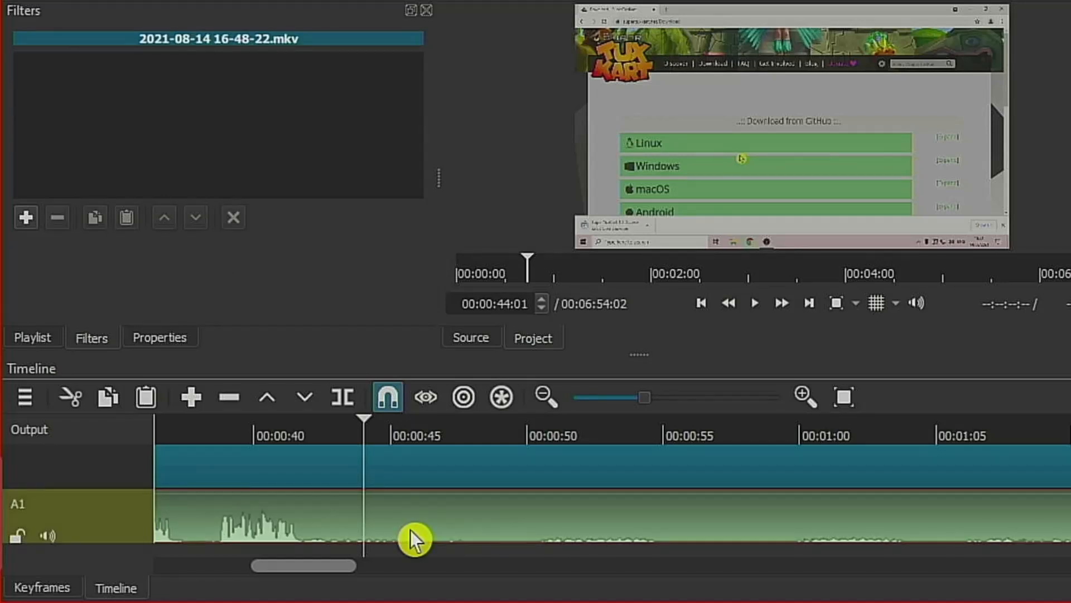
key(s)
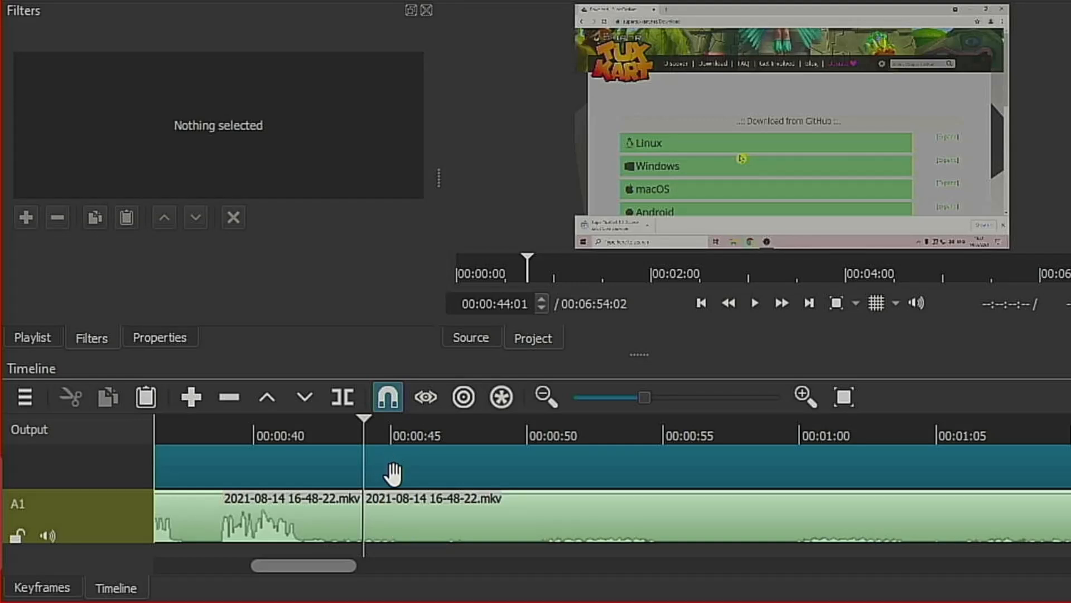
click(408, 483)
key(s)
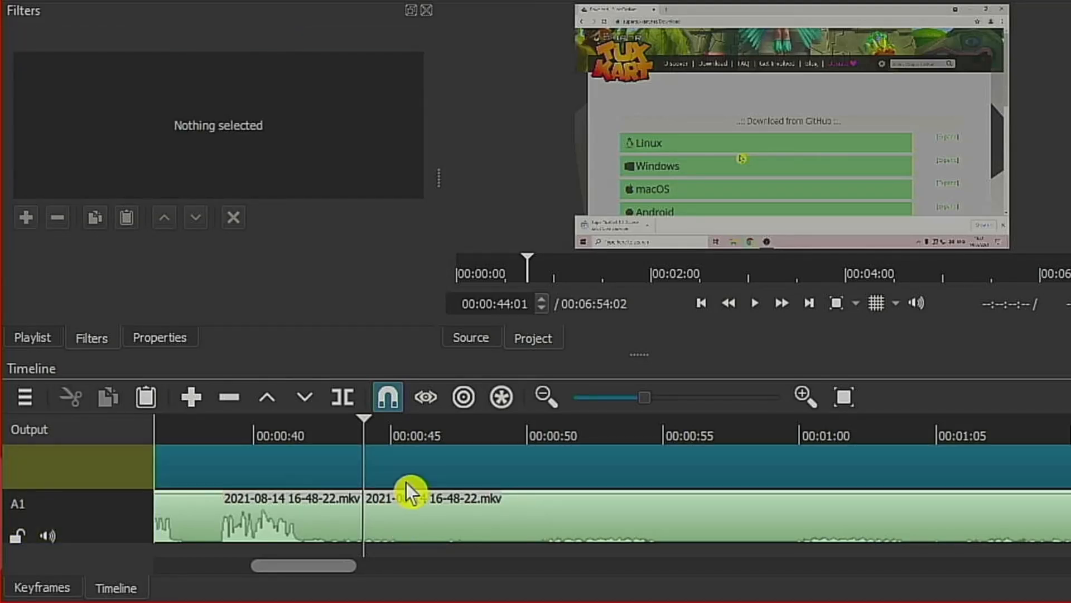
drag(323, 573, 574, 563)
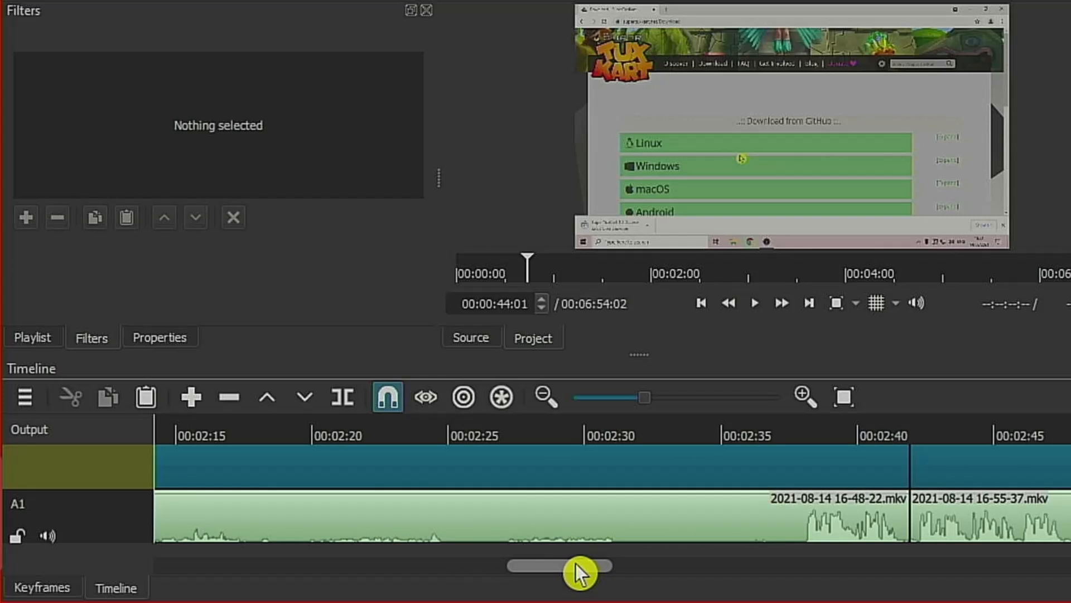
click(792, 439)
key(space)
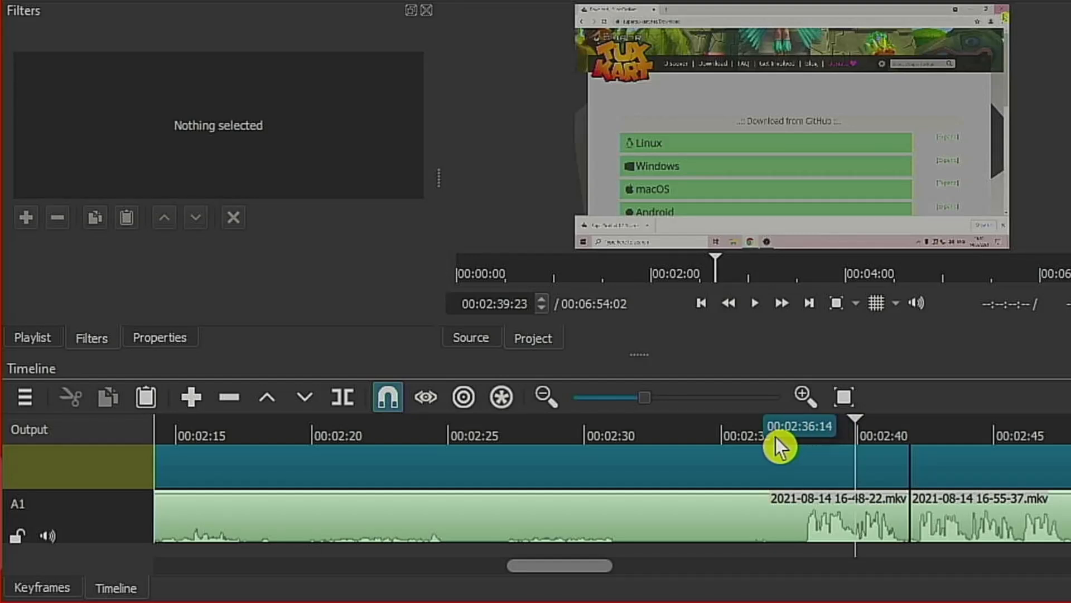
click(775, 436)
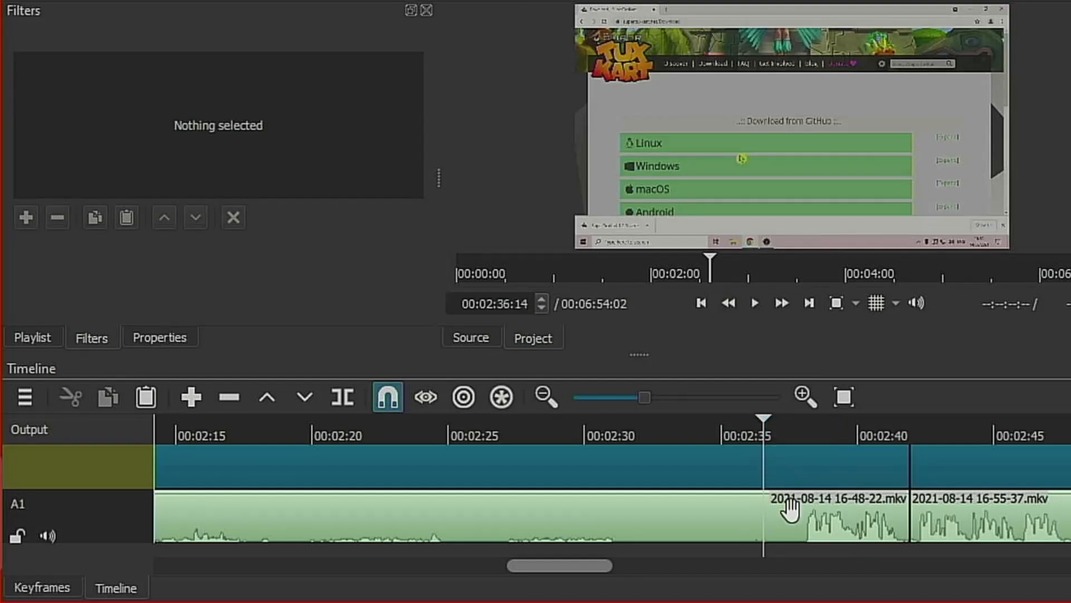
click(812, 537)
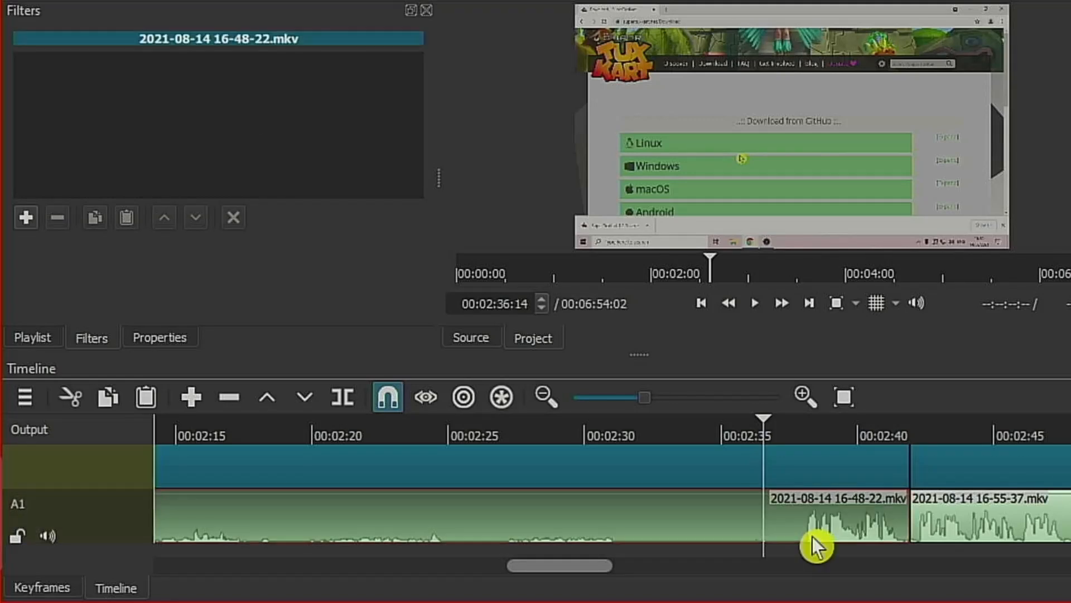
key(s)
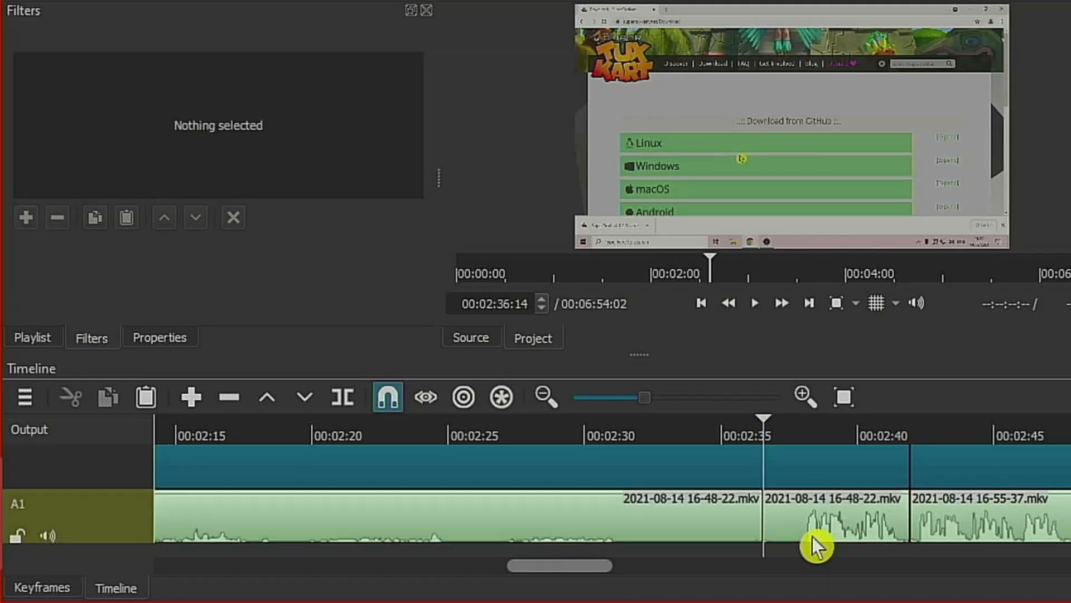
click(804, 481)
key(s)
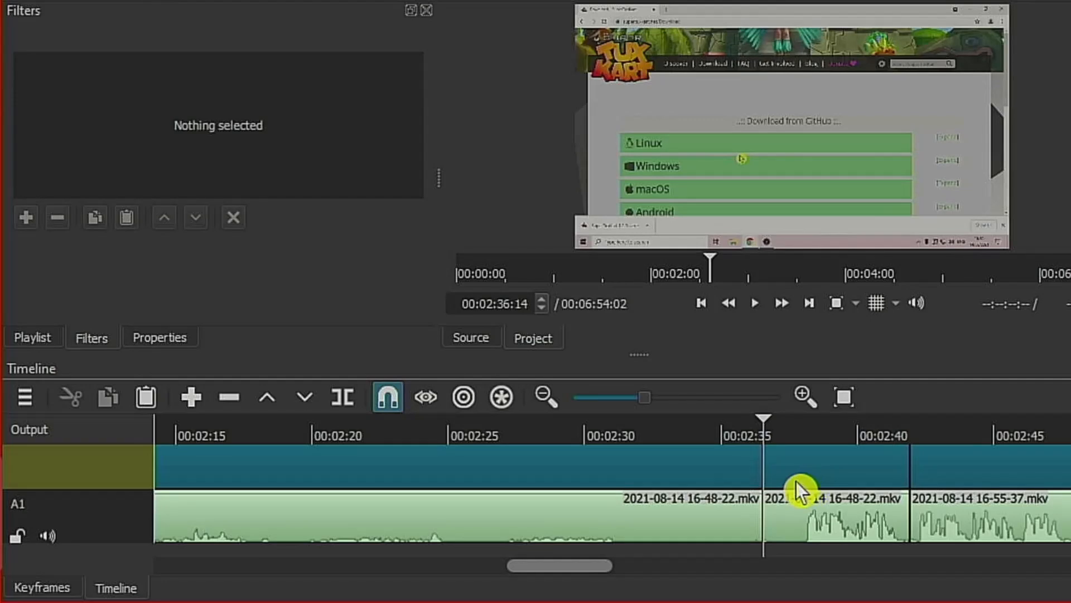
- Lift the audio and video segments between the two splits out of their tracks without closing the gap
click(404, 527)
key(z)
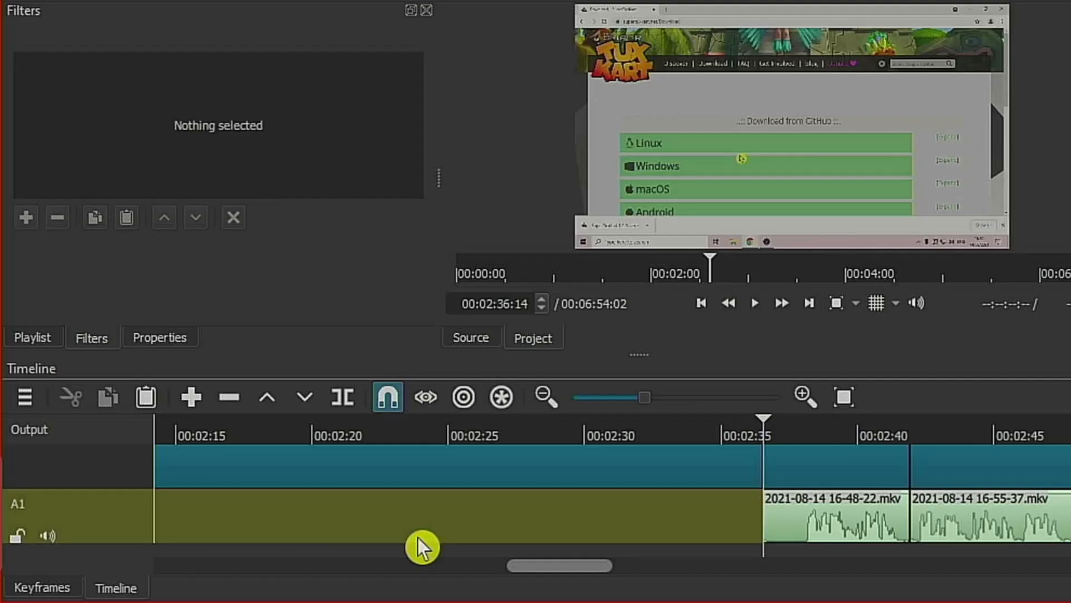
click(417, 480)
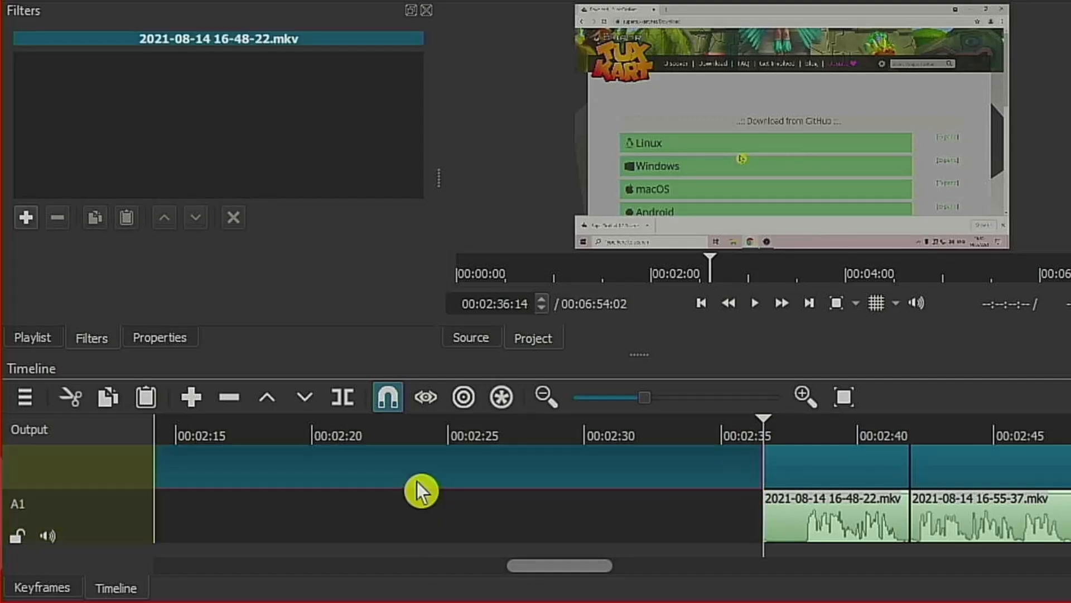
key(z)
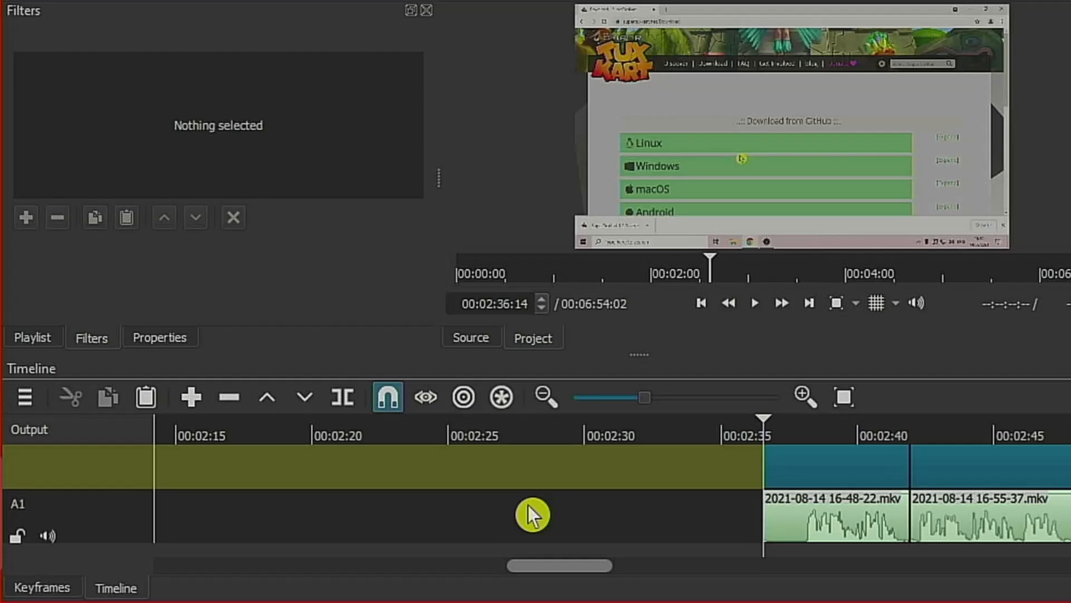
- Turn on rippling for all tracks and remove the empty gap between the two splits
click(504, 403)
right_click(414, 479)
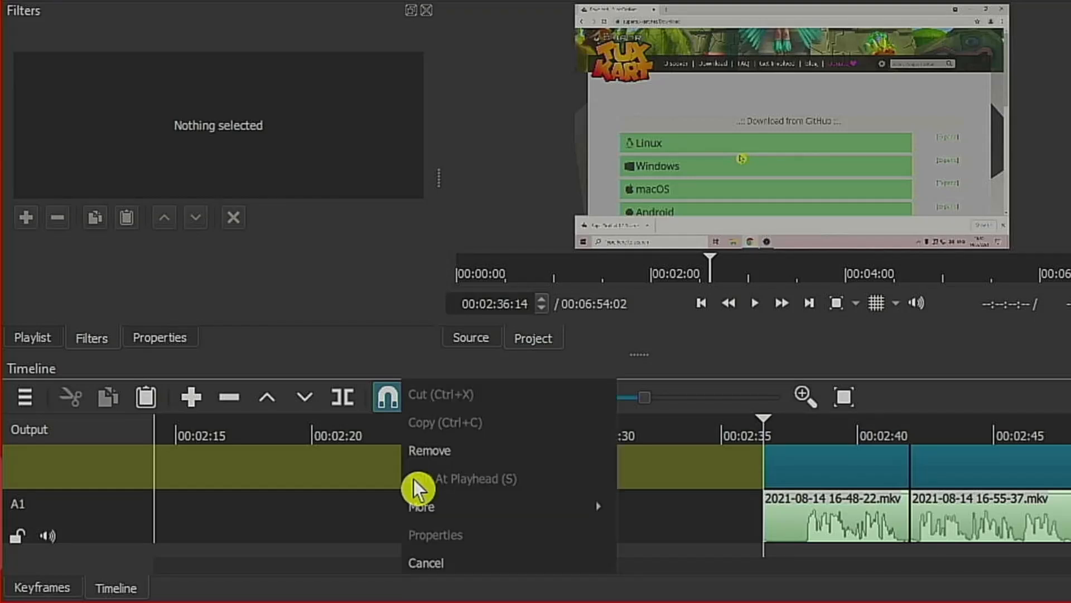
click(444, 457)
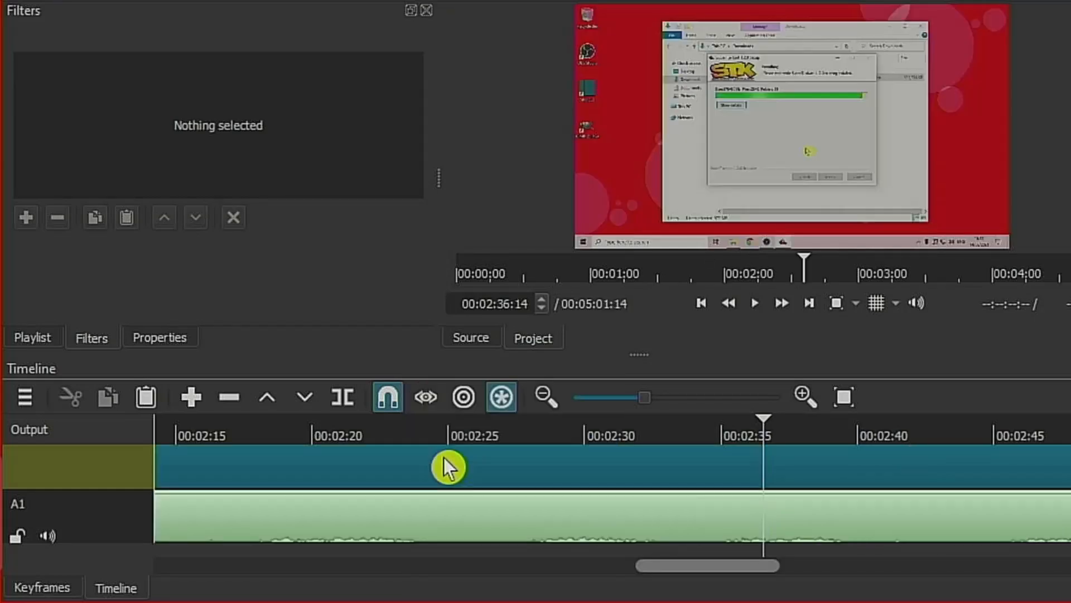
- Play the timeline from about 00:00:40 across the new join to examine the cut in the download footage
drag(669, 571, 334, 600)
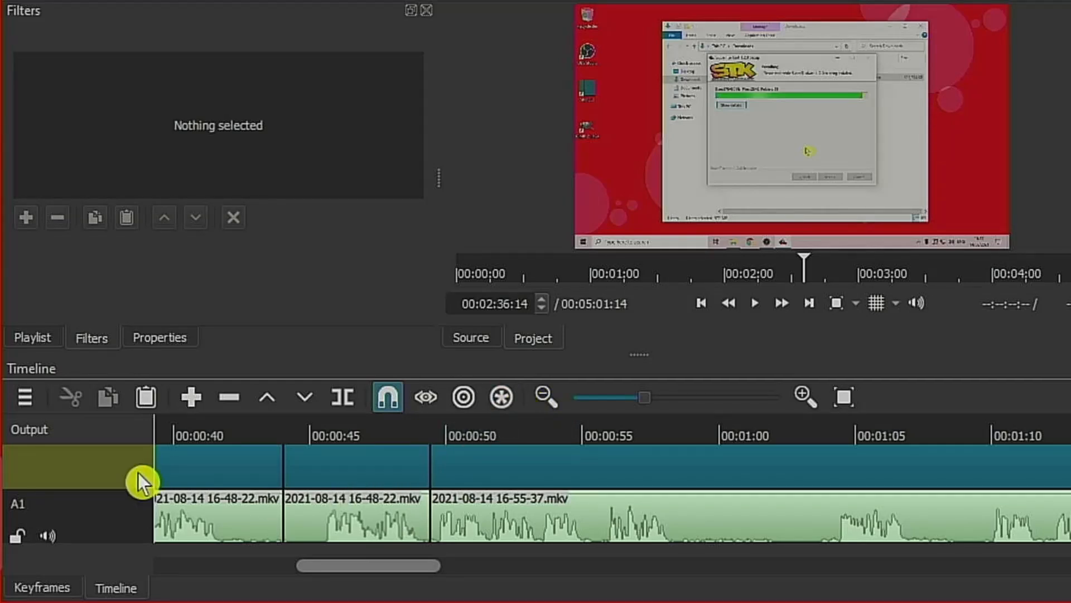
click(175, 437)
key(space)
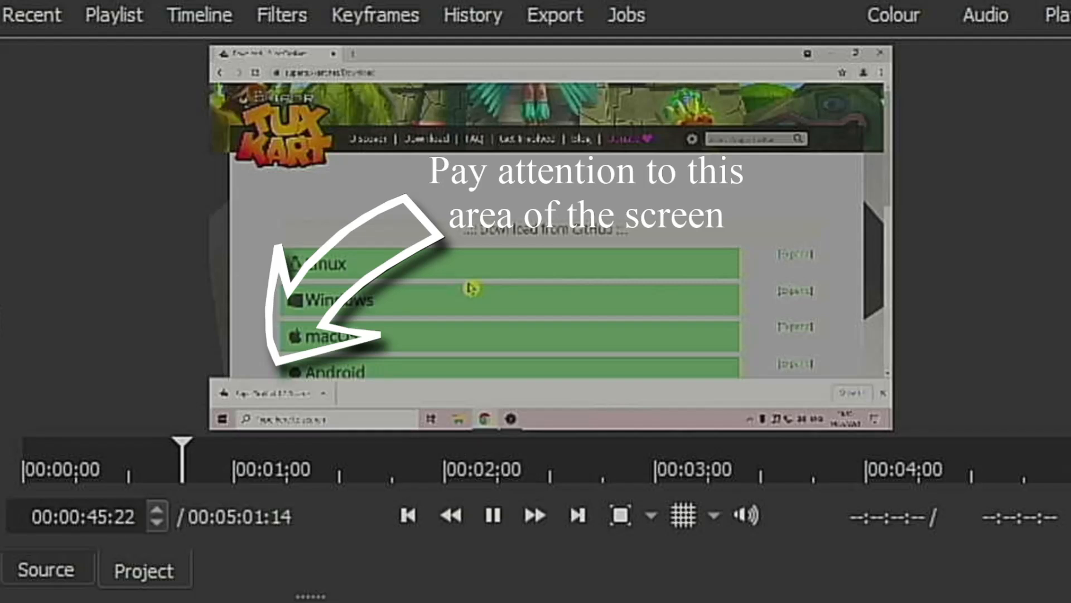
key(space)
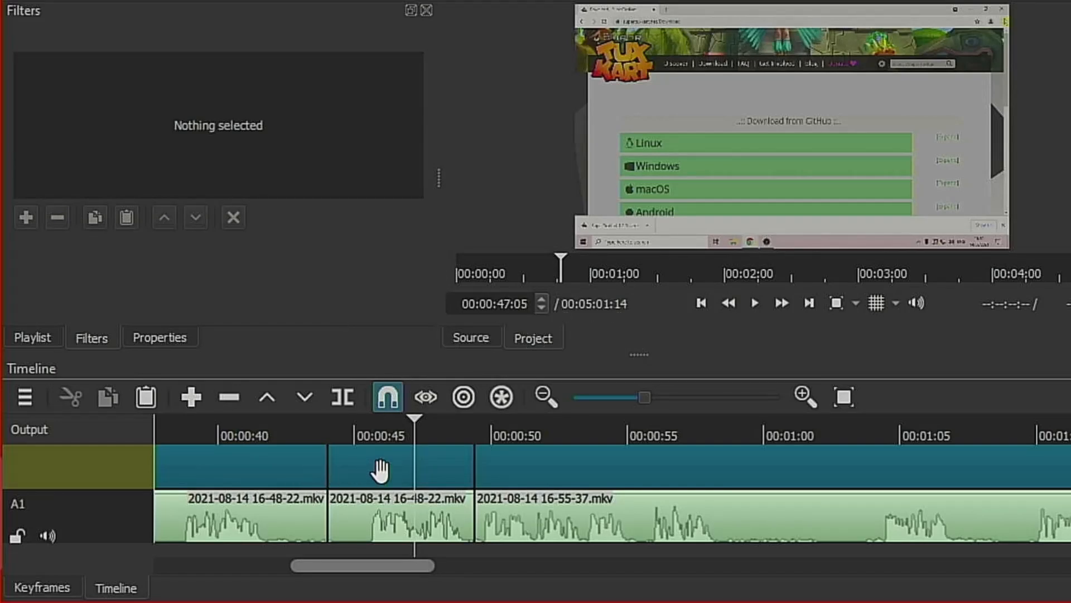
drag(373, 480, 330, 480)
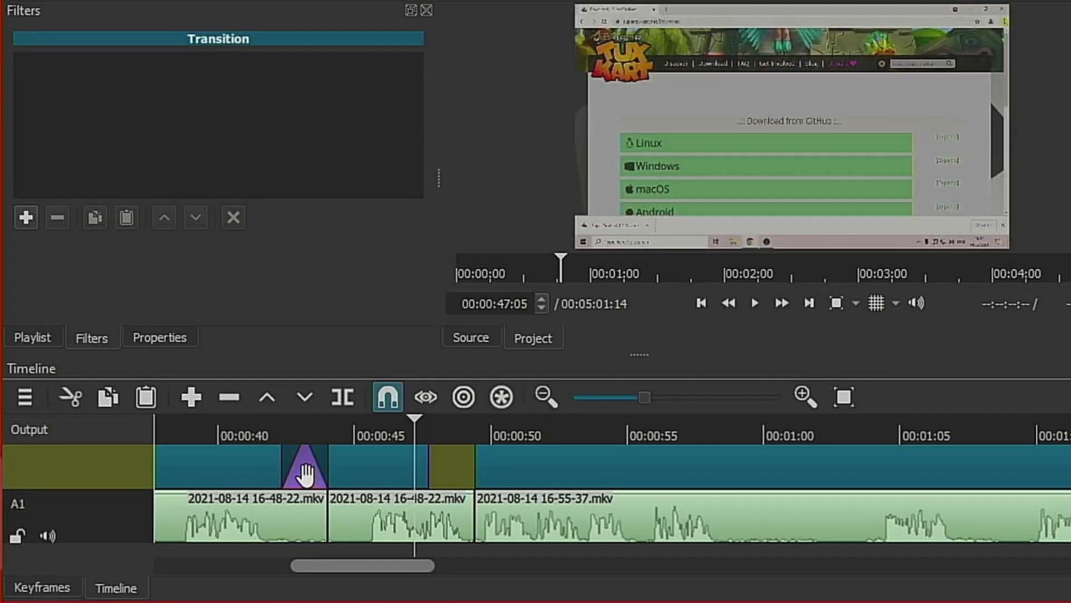
click(162, 341)
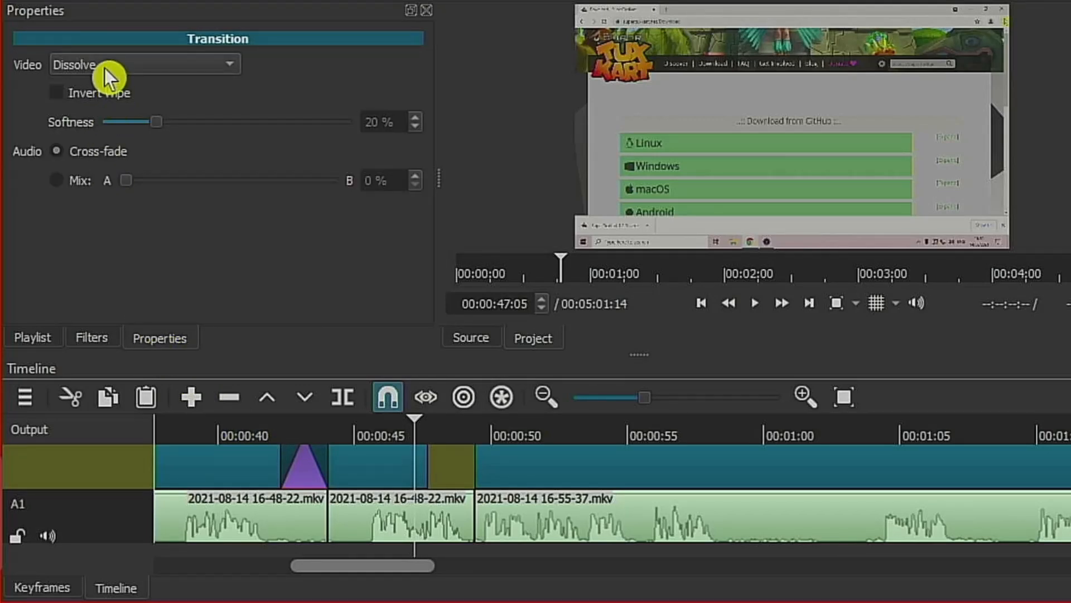
click(239, 65)
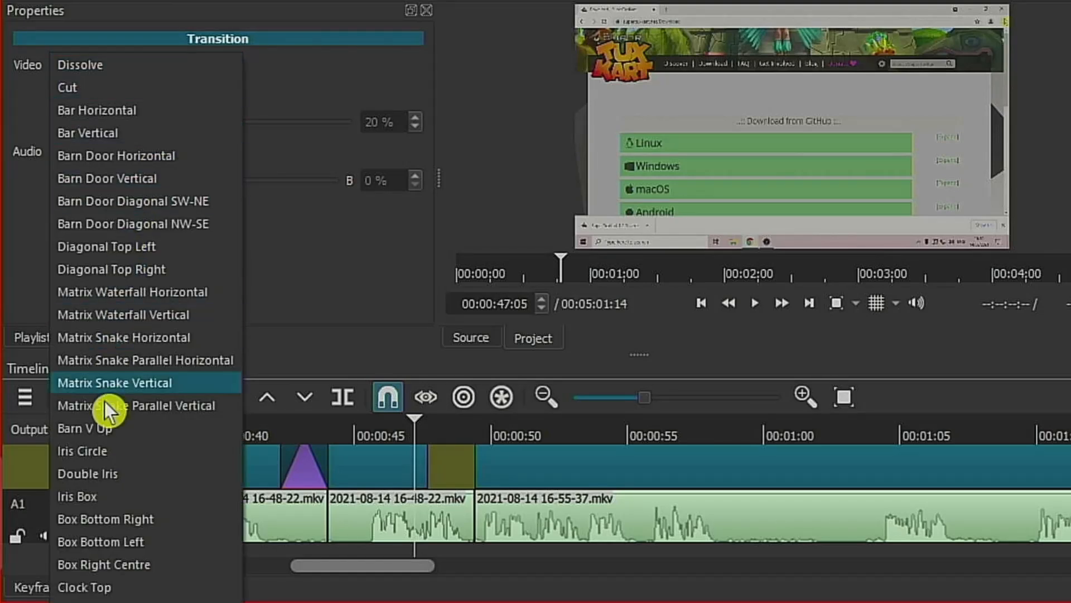
click(300, 99)
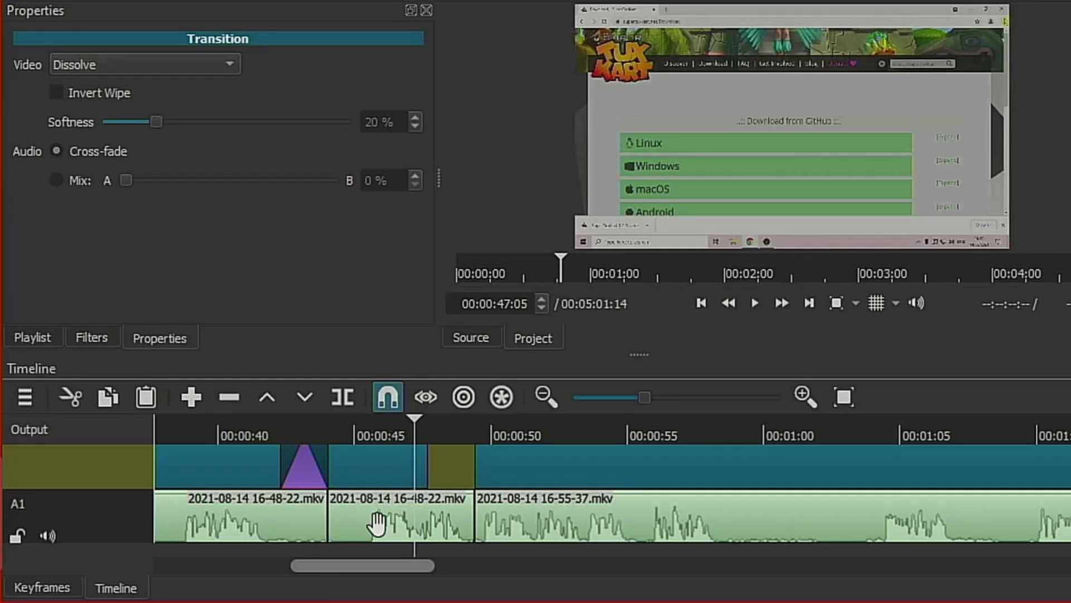
drag(350, 521, 328, 537)
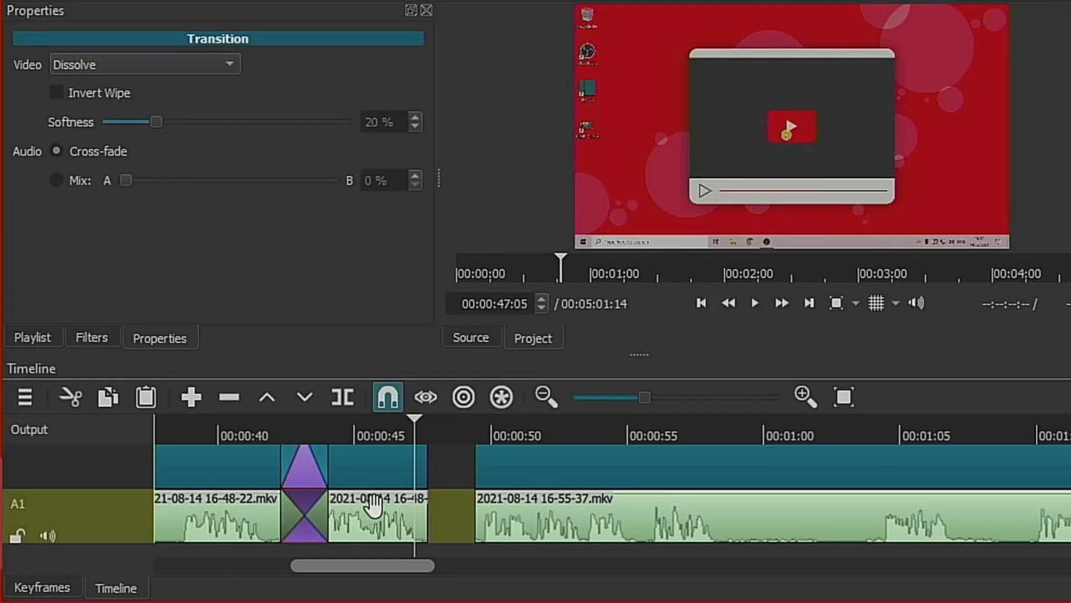
right_click(453, 482)
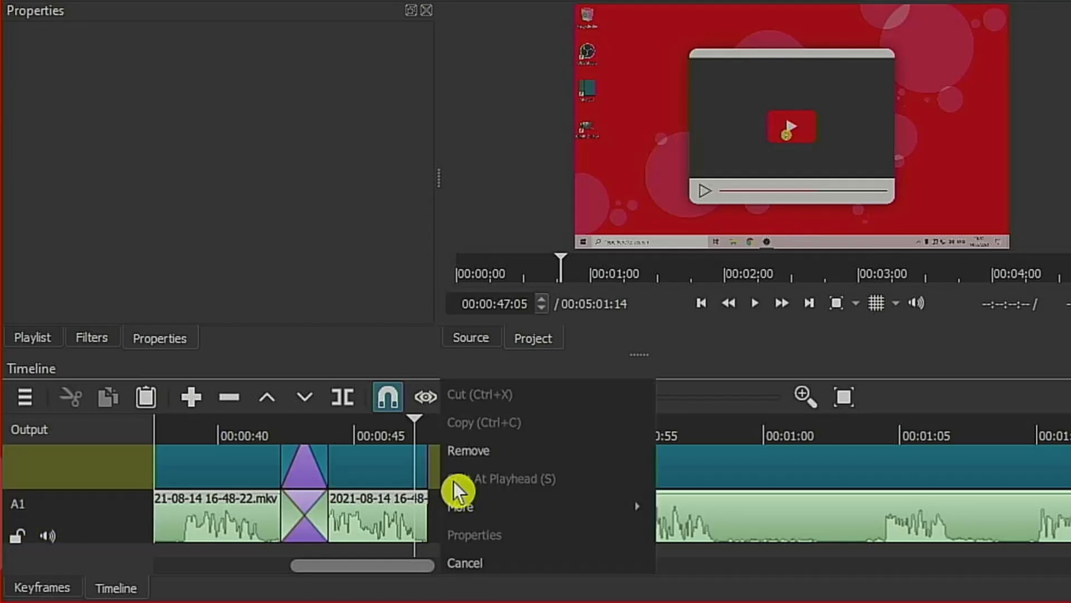
click(494, 456)
click(510, 411)
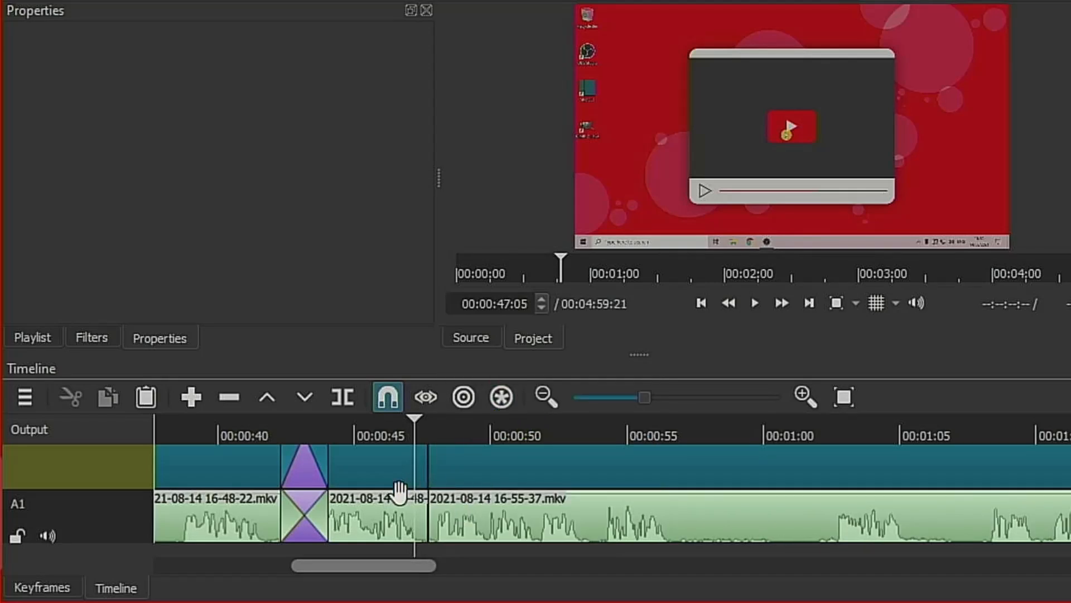
- Play the timeline from about 00:00:40 across the new transition to examine the smoothed join
click(233, 427)
key(space)
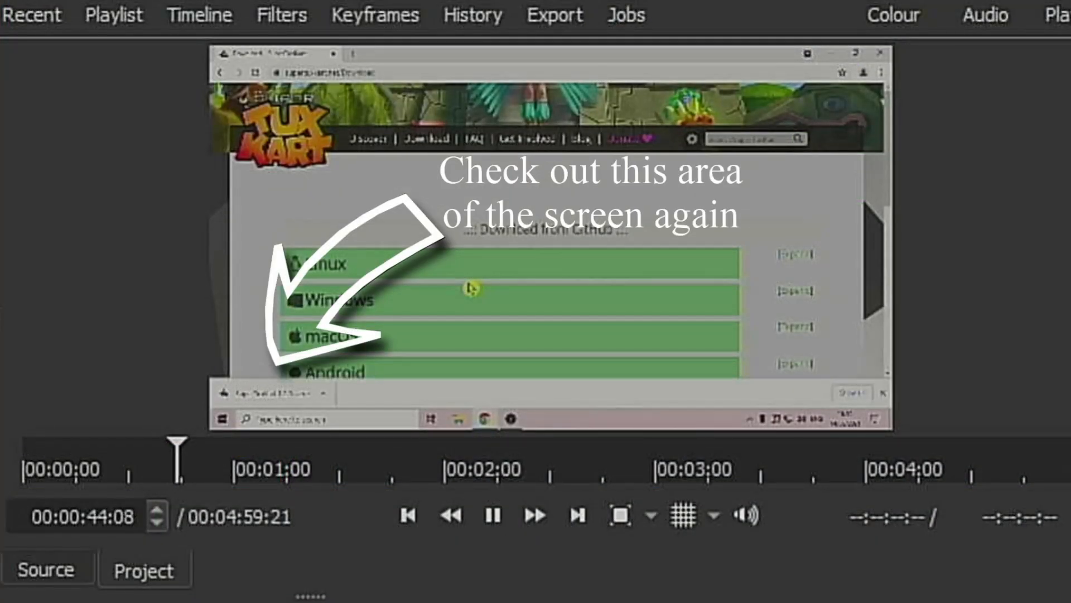
key(space)
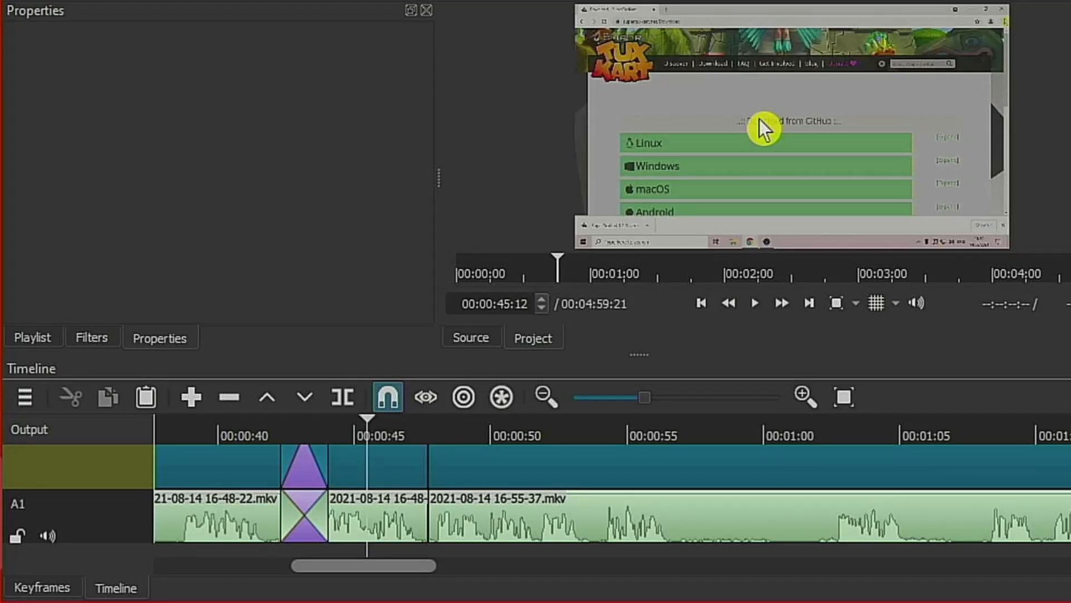
click(971, 480)
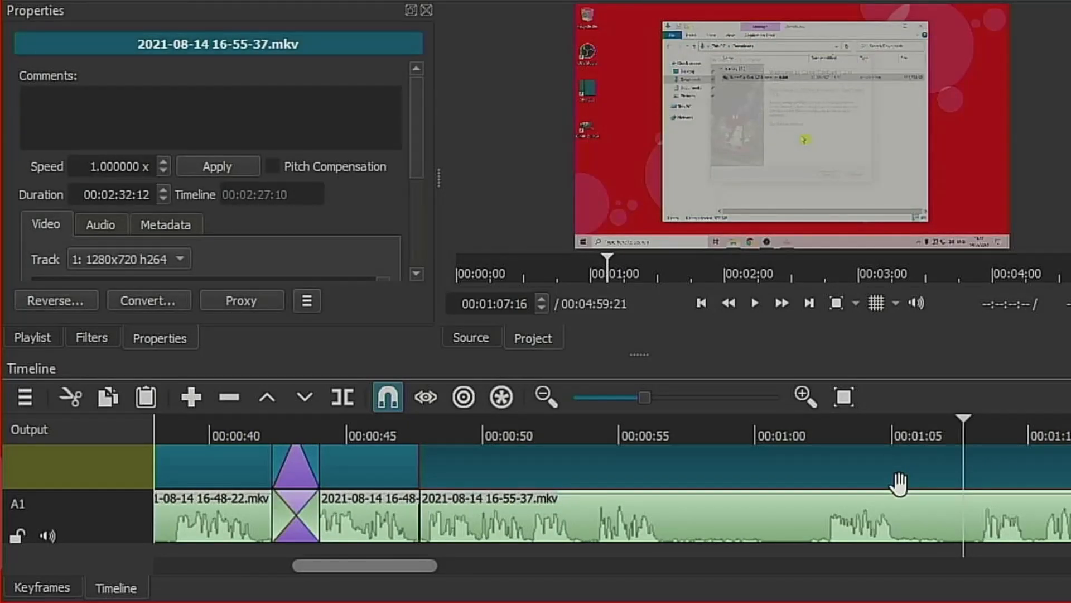
key(Right)
key(Right)
key(Right)
key(Right)
key(Right)
key(Left)
key(Left)
key(Left)
key(Left)
key(Left)
key(Left)
key(Right)
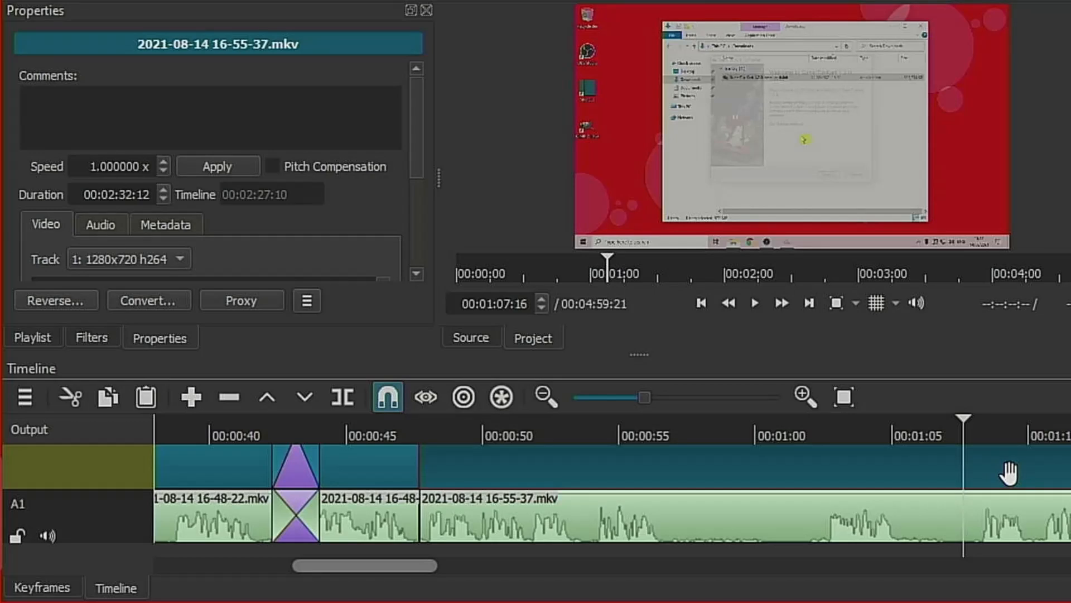
key(s)
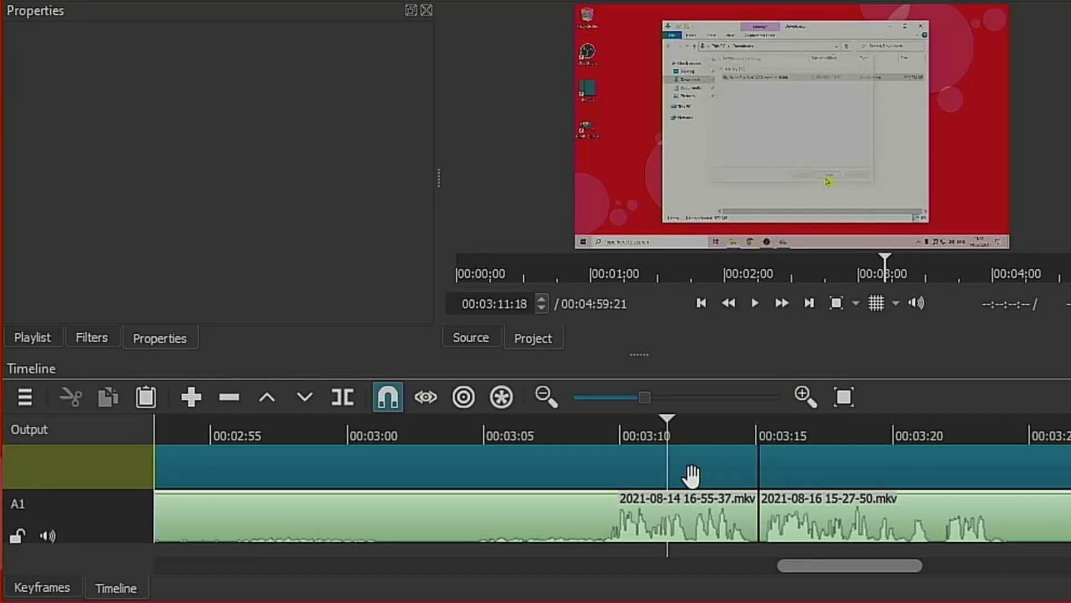
click(706, 487)
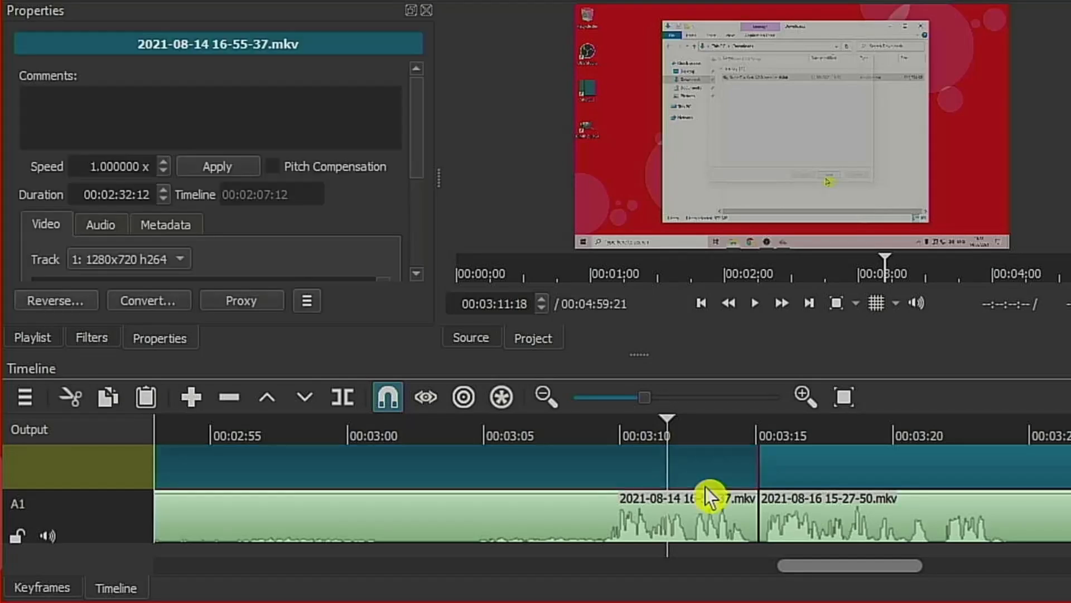
key(s)
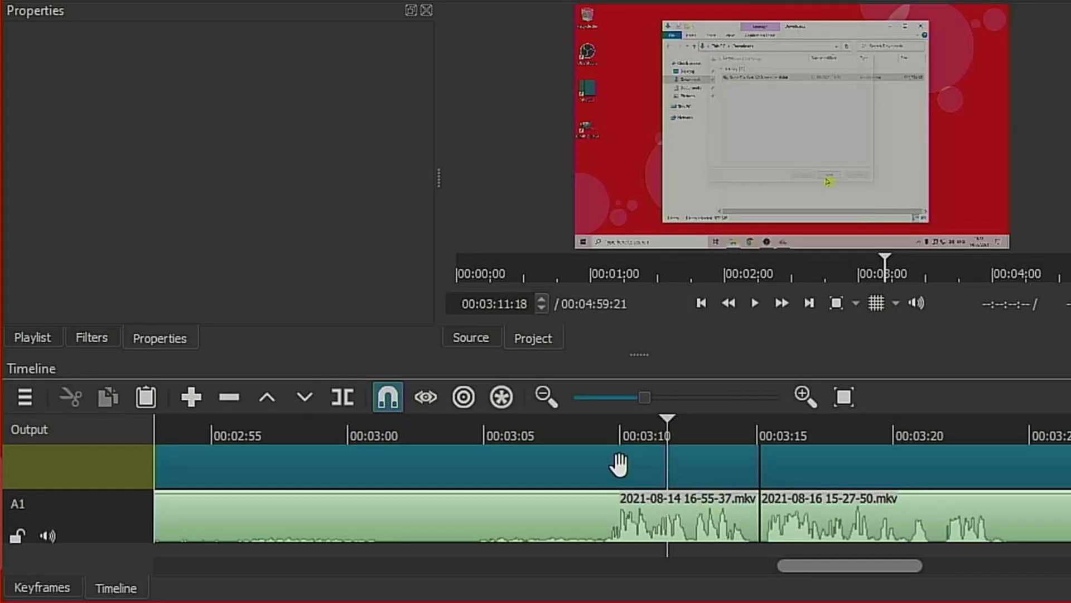
- Add a Size, Position & Rotate filter to the installer video segment between the two splits, with the playhead at 00:03:02:00
click(403, 477)
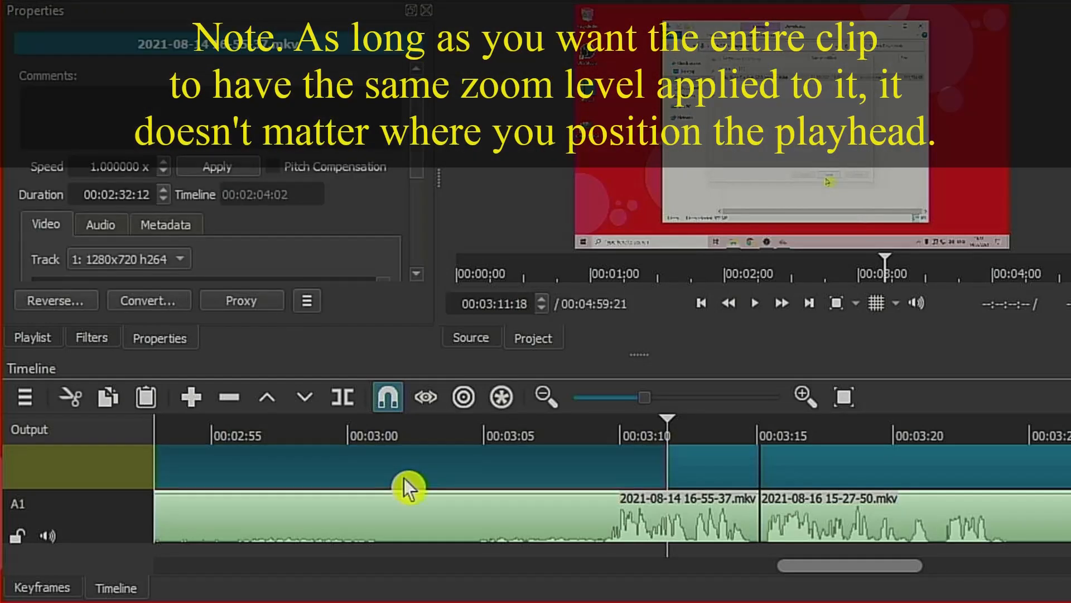
click(414, 437)
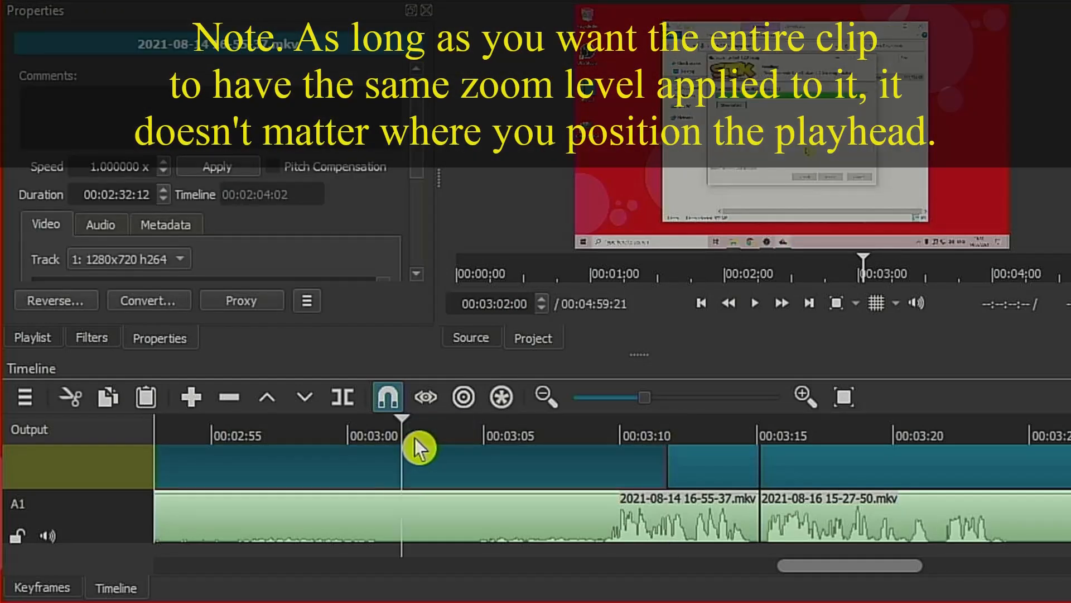
click(91, 343)
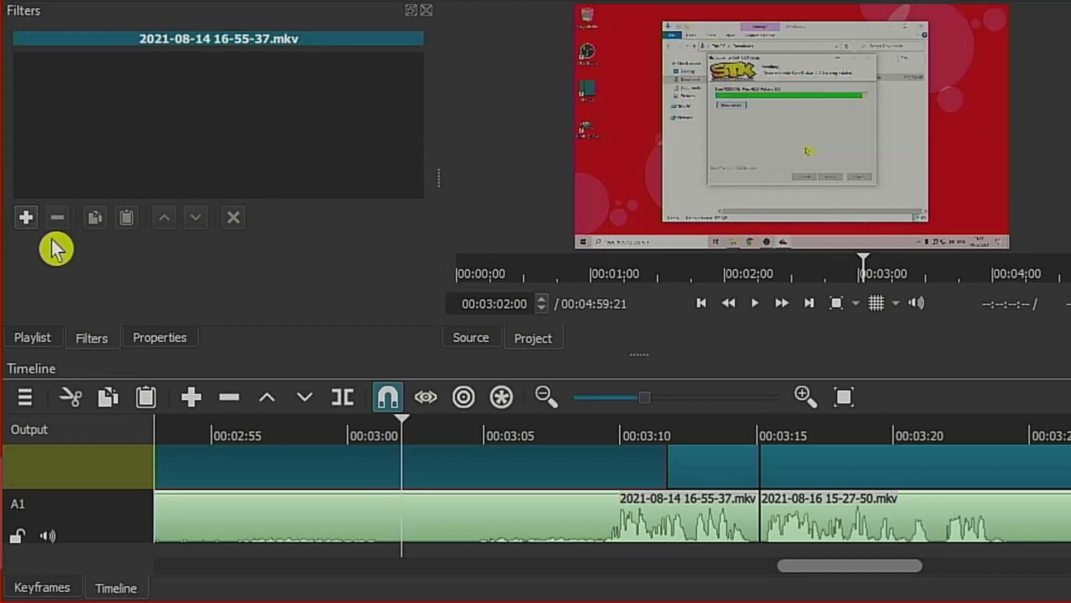
click(26, 222)
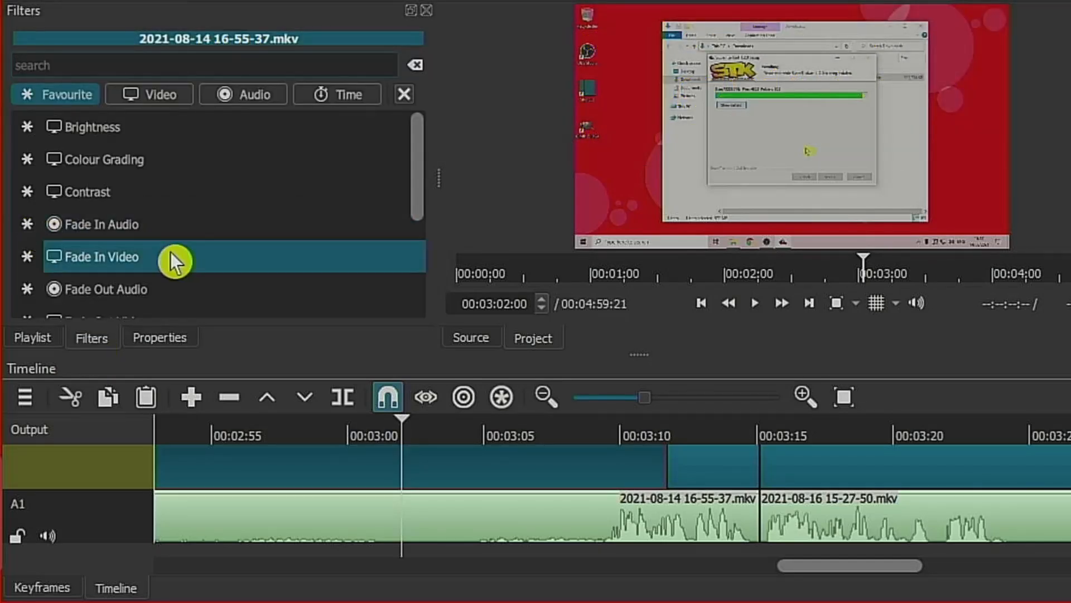
scroll(173, 260, down, 3)
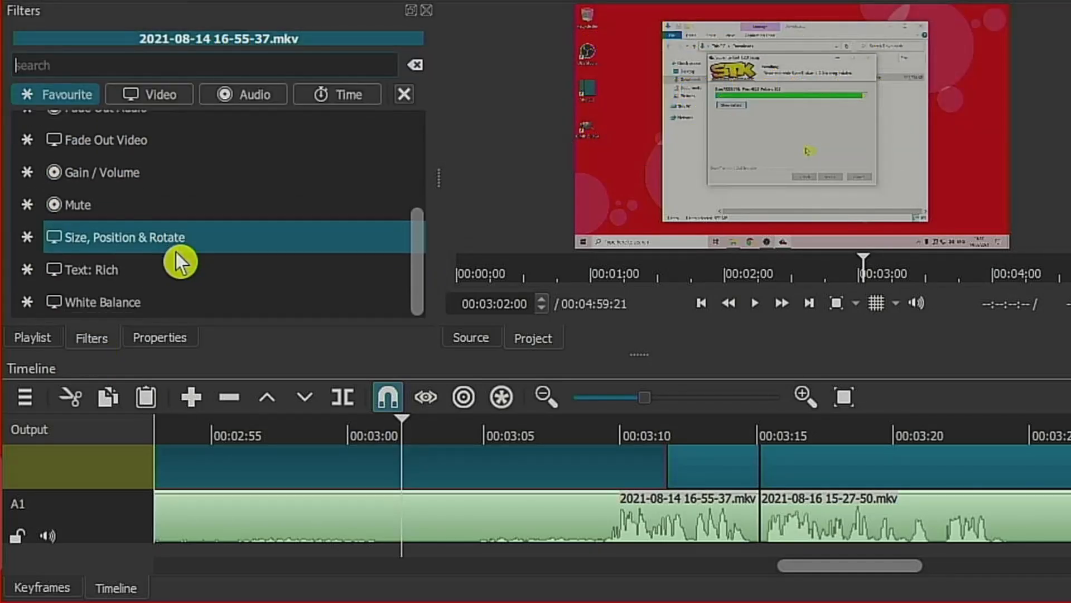
click(135, 250)
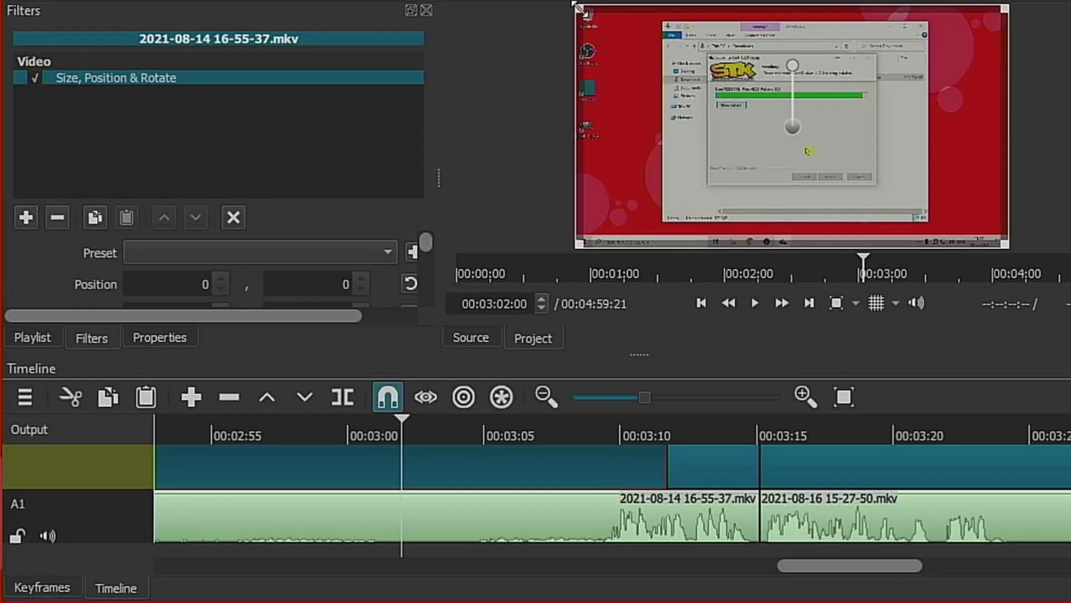
- Enlarge the segment's picture to zoom in on the installer window and centre it horizontally with the grid, at position -436, -204
drag(578, 8, 470, 0)
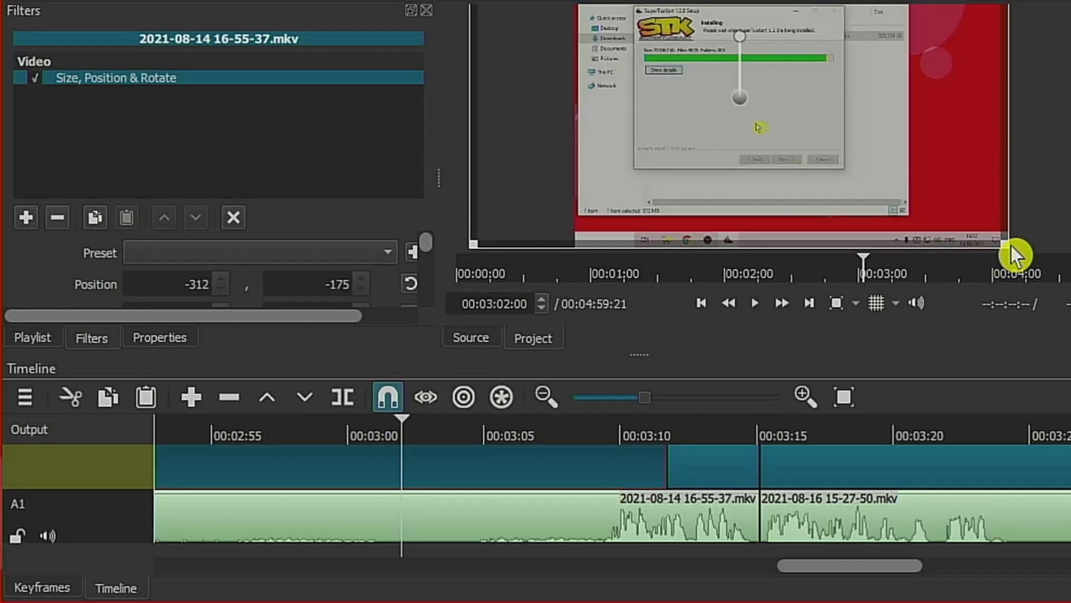
drag(1002, 244, 1057, 379)
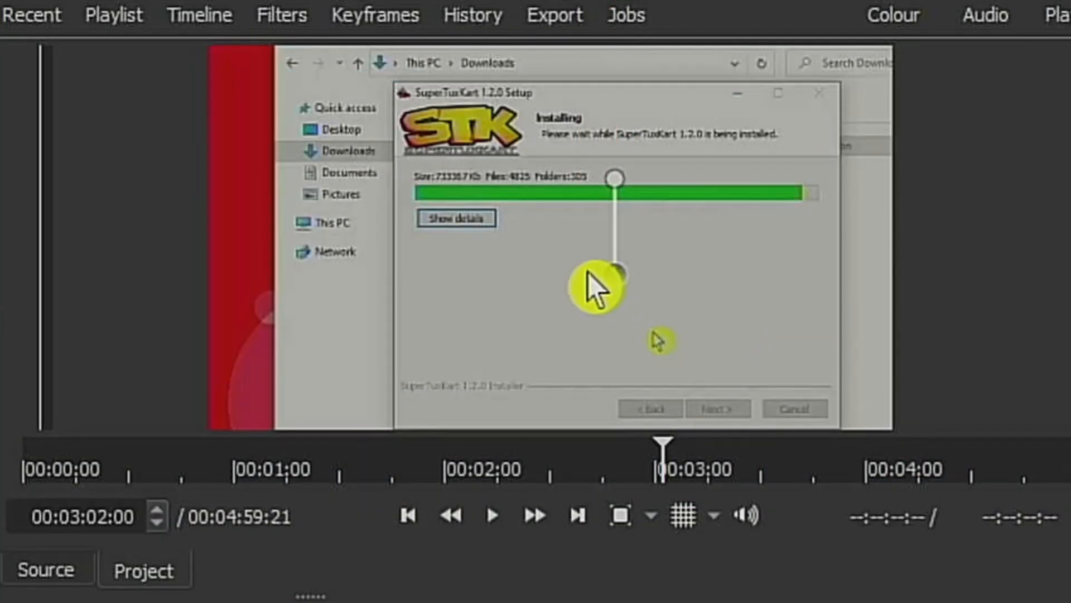
drag(587, 271, 560, 258)
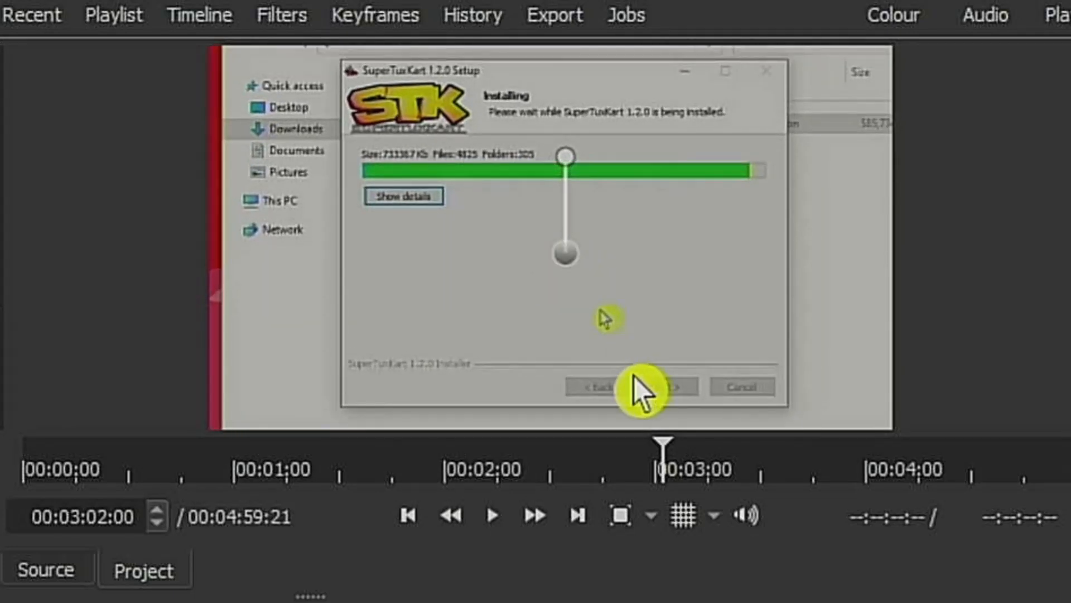
click(696, 518)
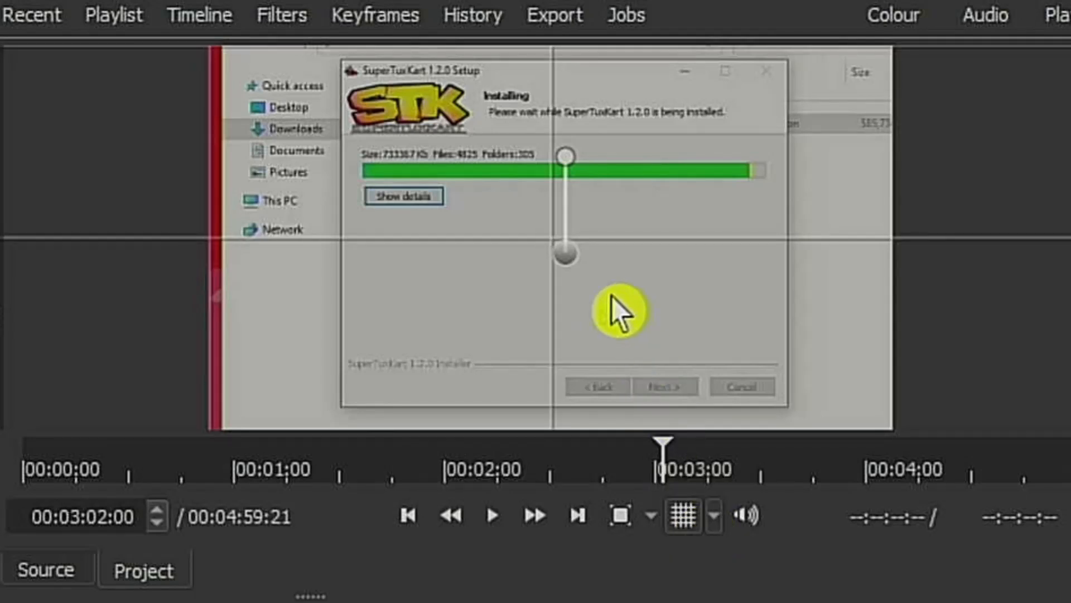
drag(562, 248, 547, 244)
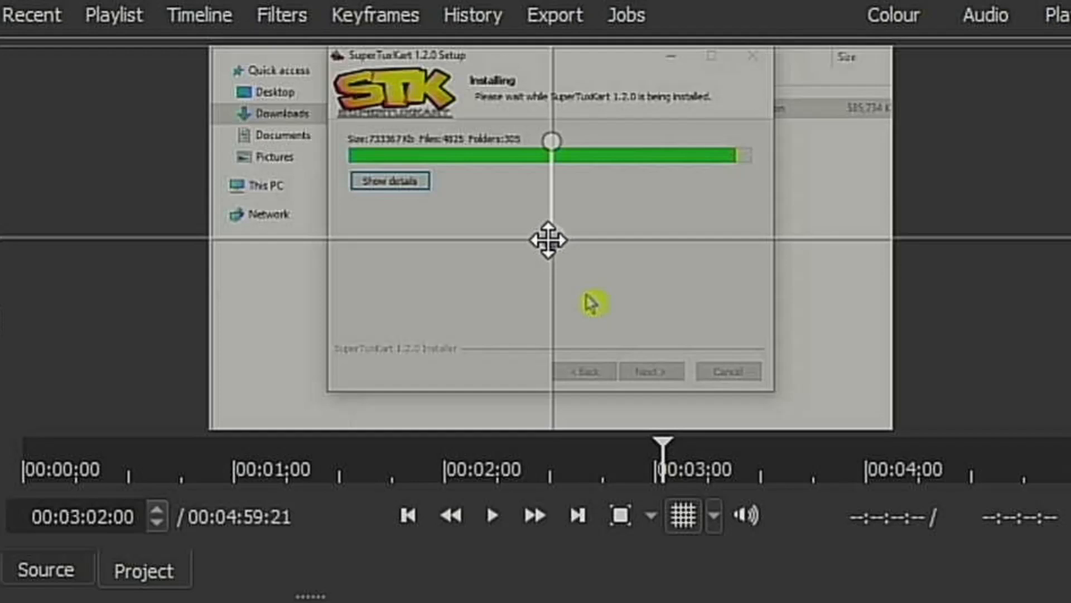
drag(543, 238, 562, 291)
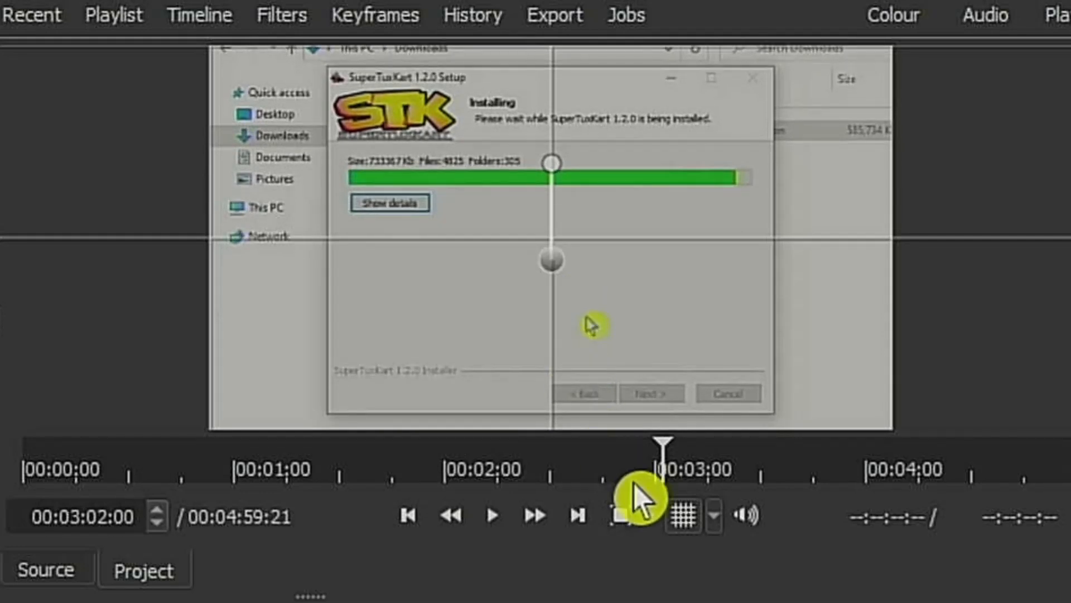
click(697, 525)
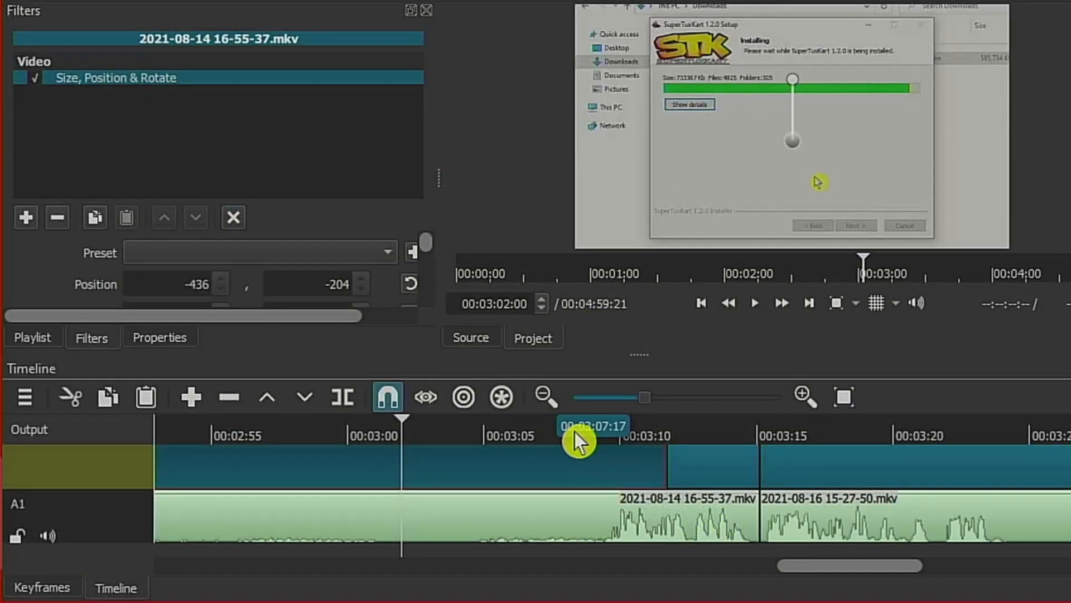
- Play the timeline from 00:03:08:15 across the end of the zoomed segment to examine the change in zoom
click(595, 433)
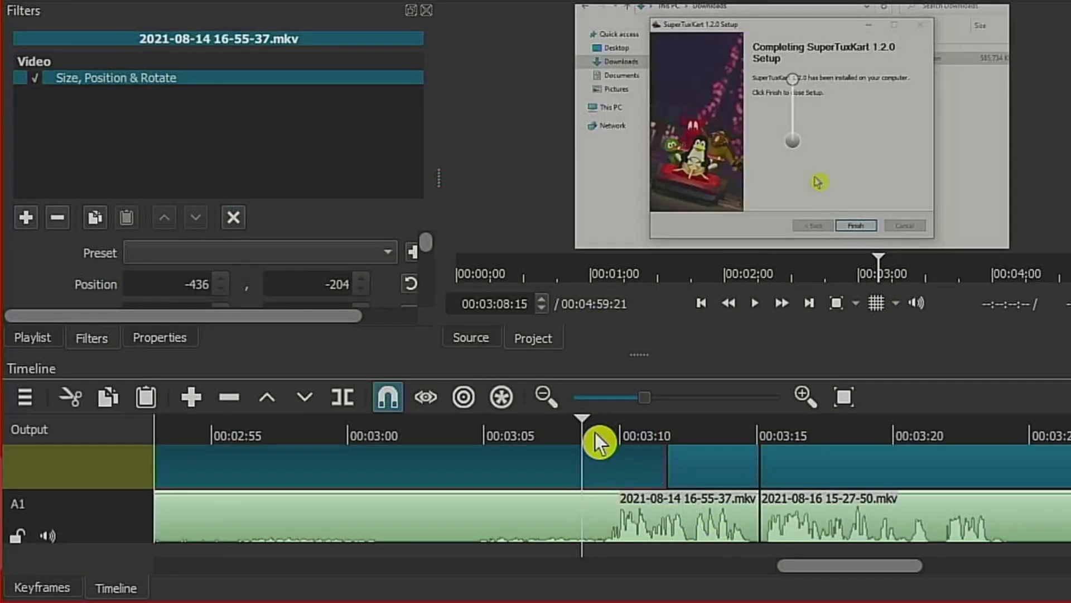
key(space)
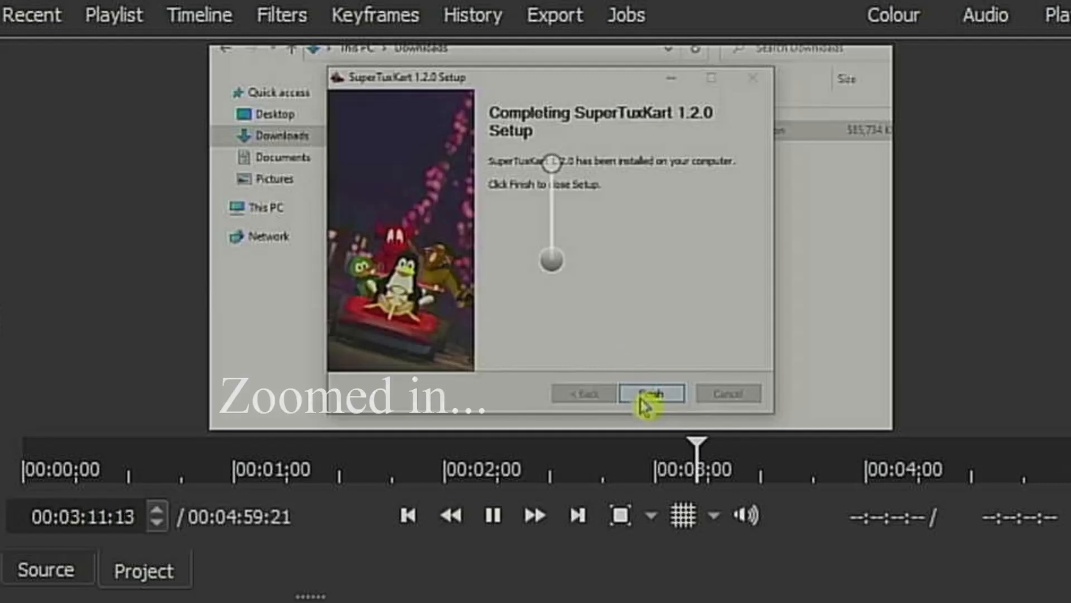
key(space)
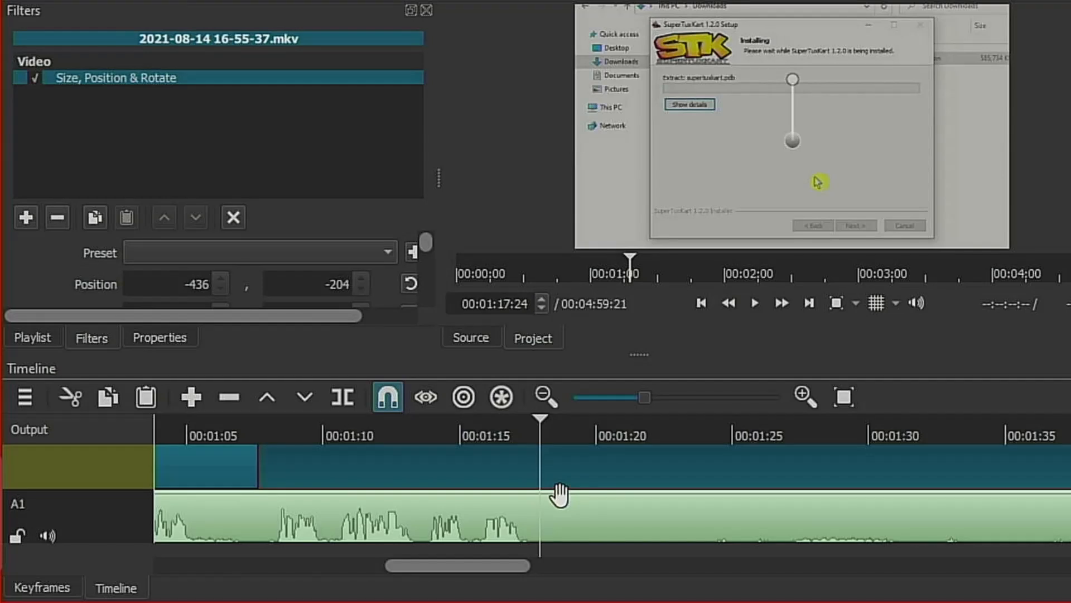
click(594, 520)
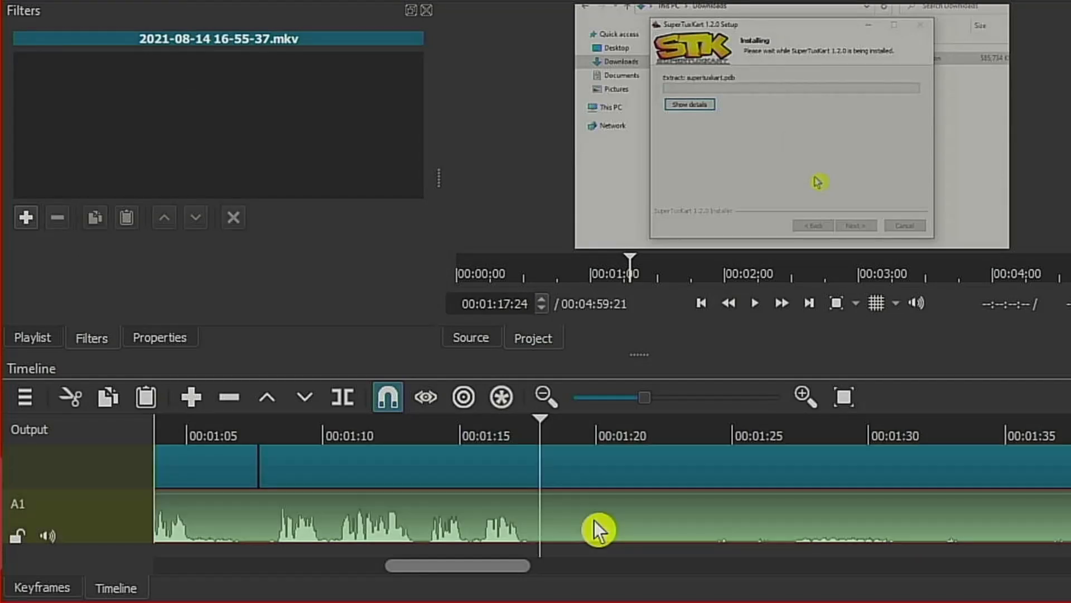
click(602, 478)
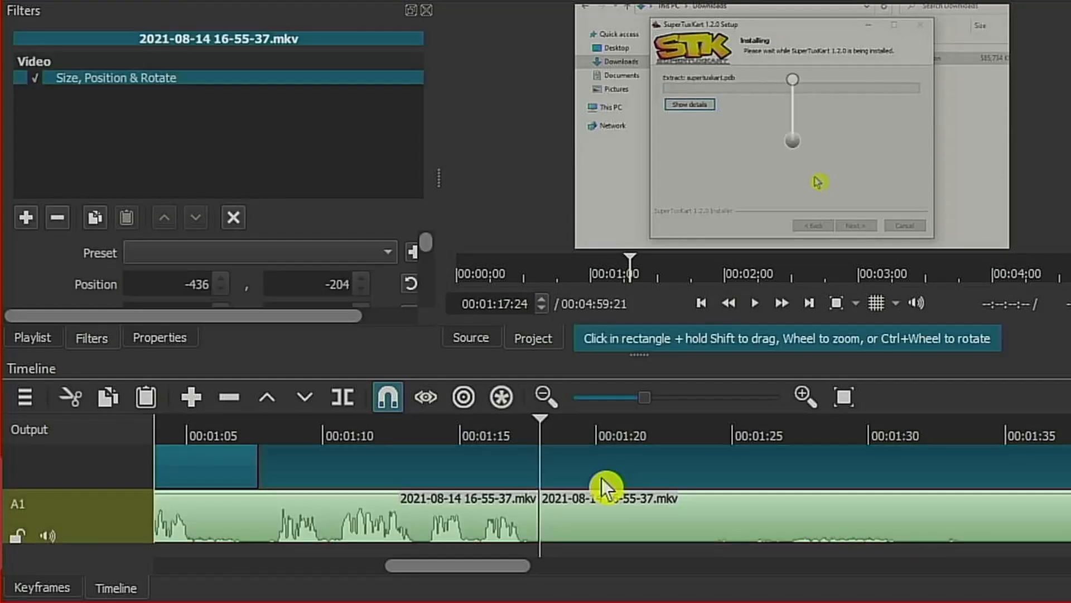
key(s)
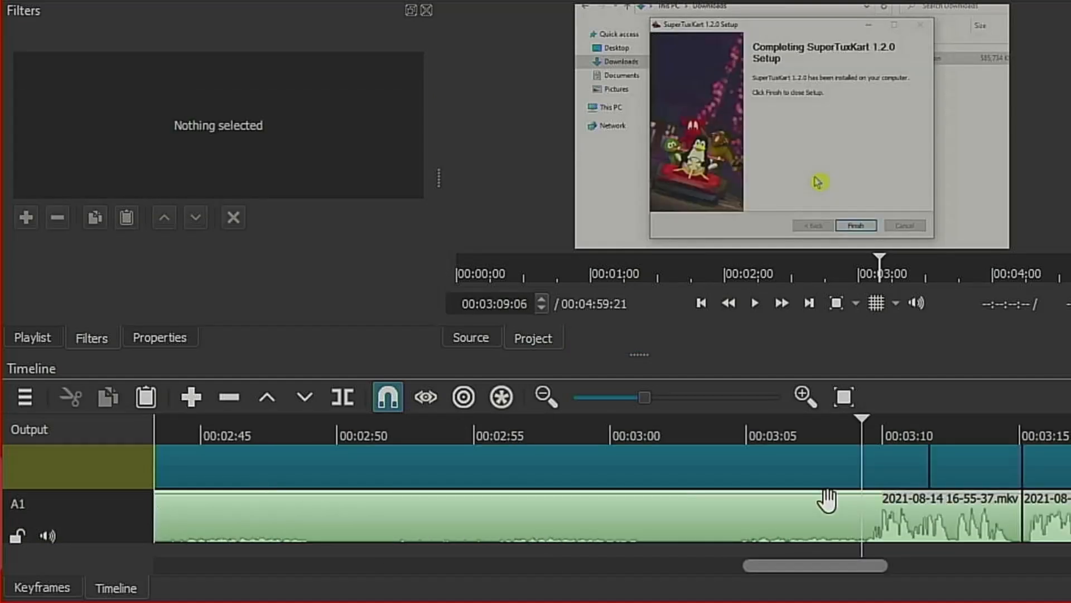
click(847, 524)
key(s)
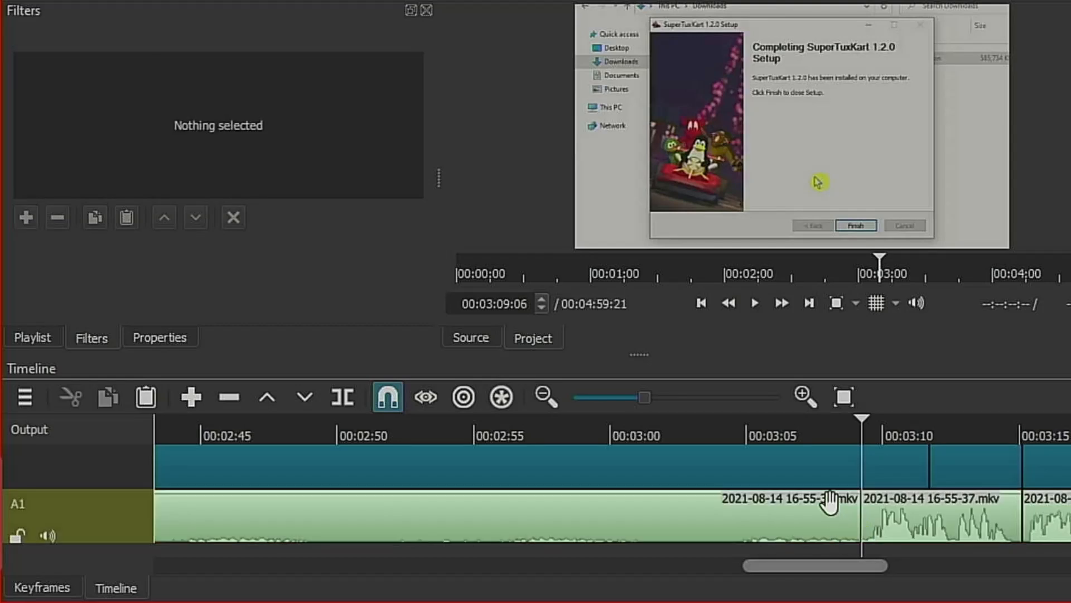
click(839, 487)
key(s)
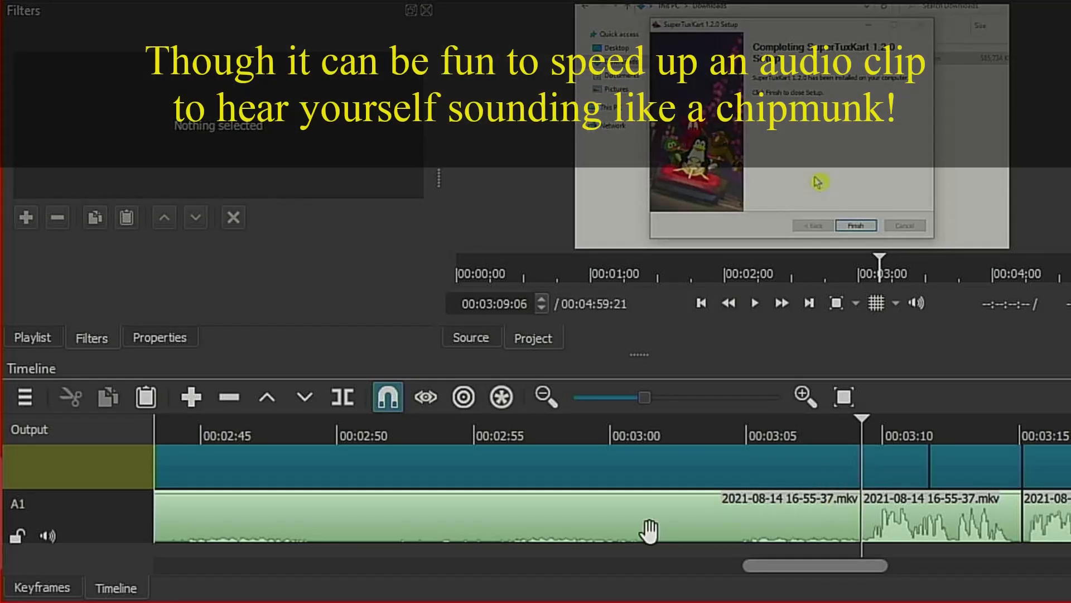
- Delete the silent installation audio segment on track A1 before 00:03:09:06, leaving its place on the timeline empty
click(559, 536)
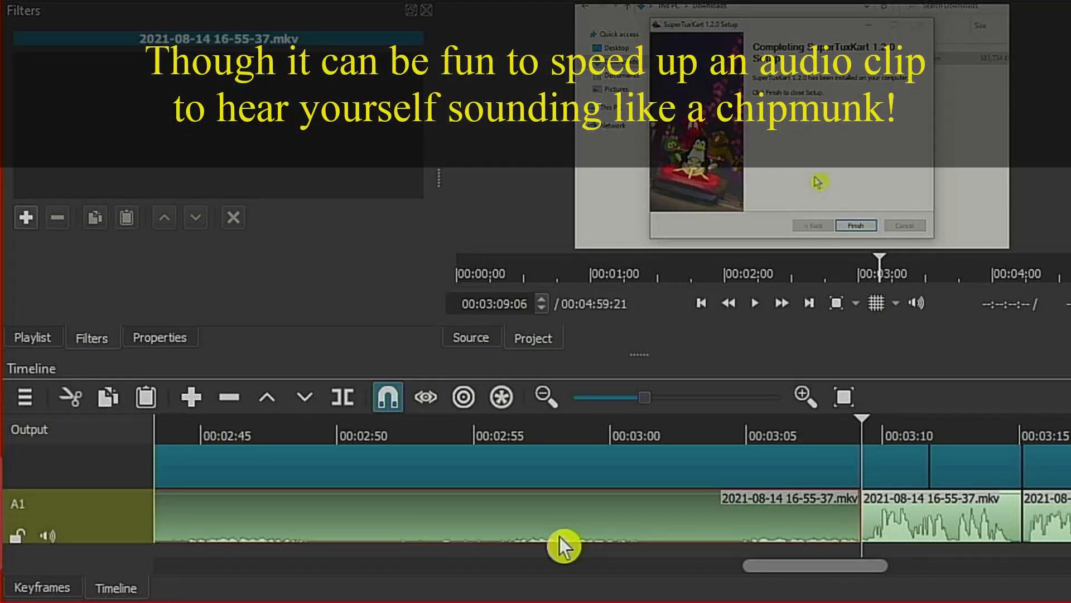
key(Delete)
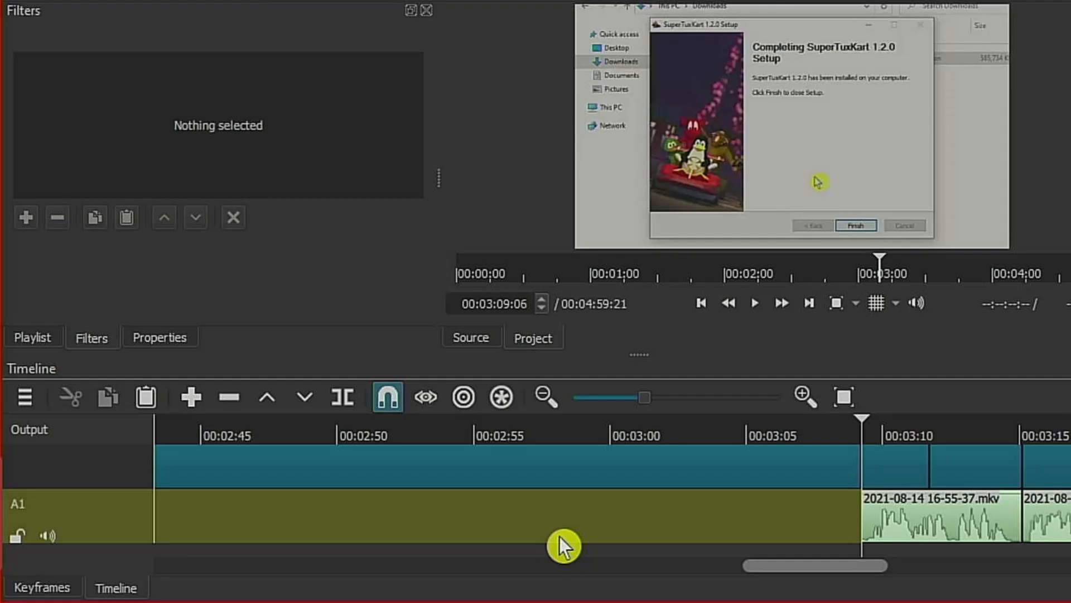
click(324, 473)
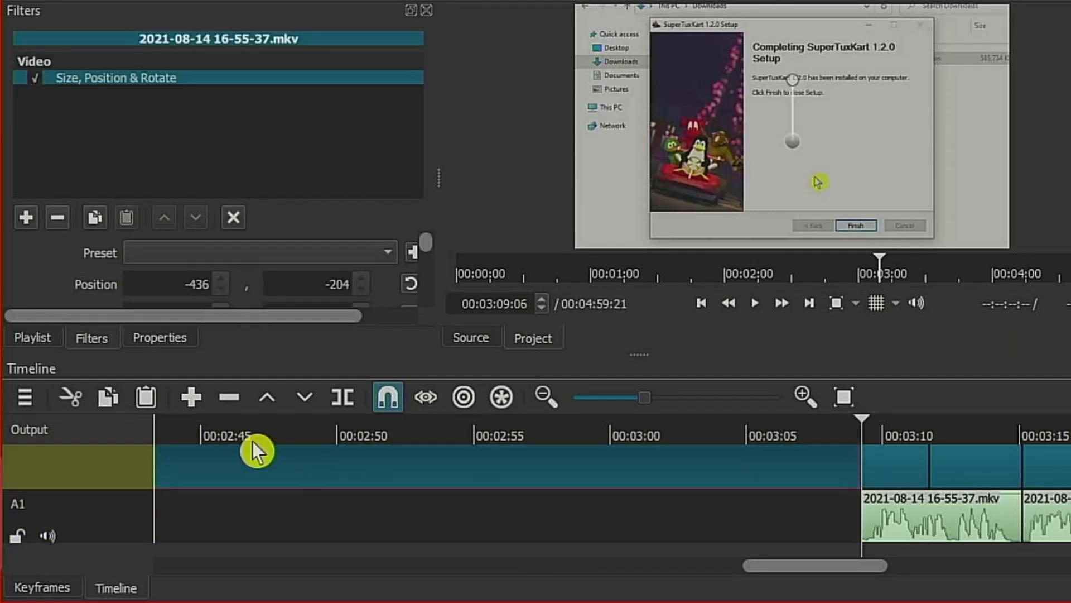
click(153, 345)
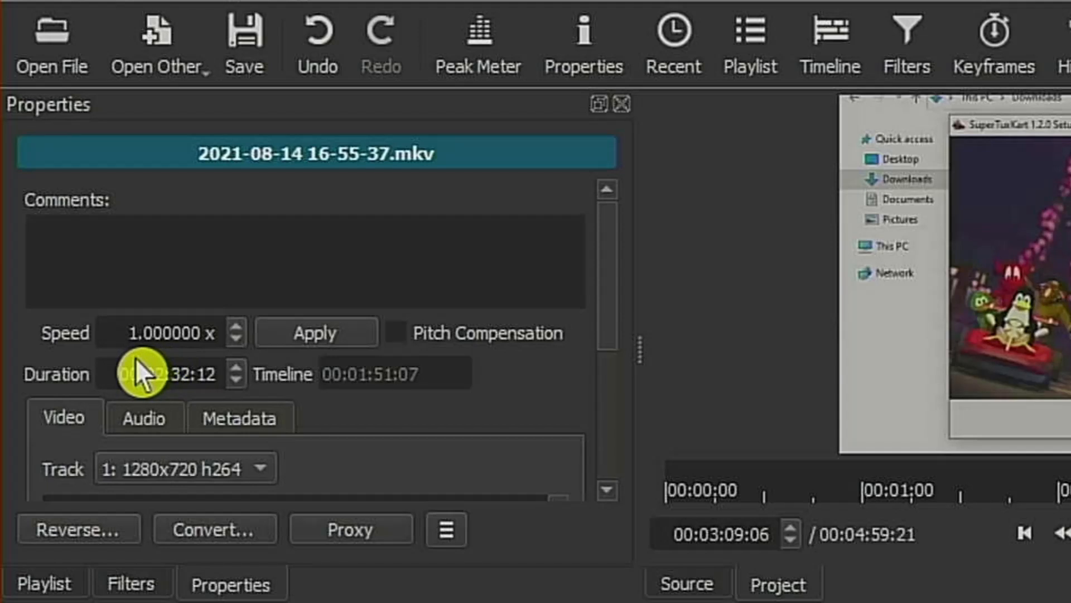
click(117, 333)
key(Right)
key(BackSpace)
text(8)
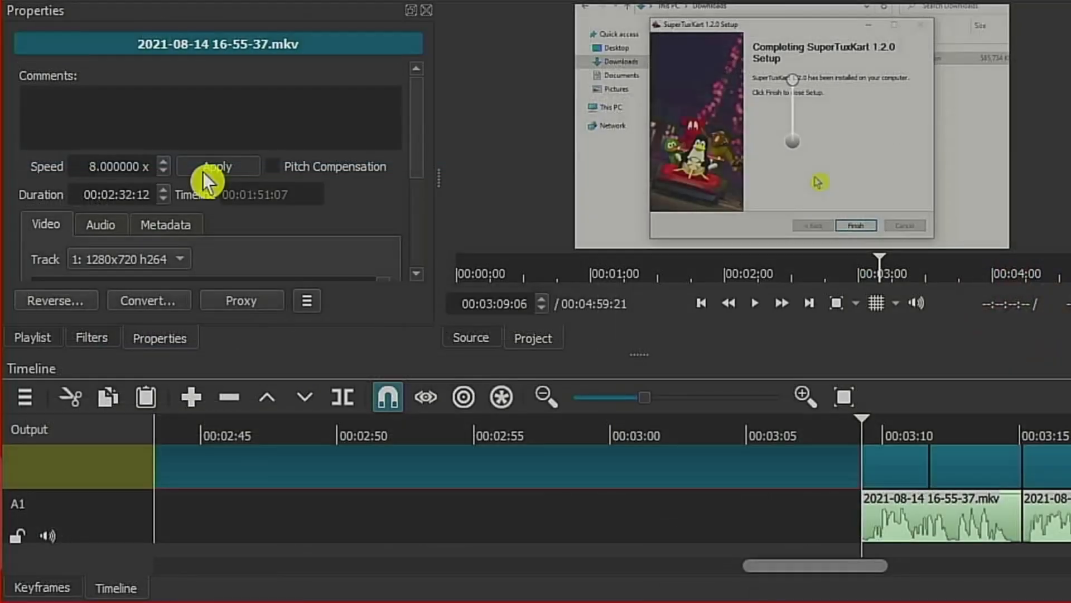
click(294, 340)
drag(789, 571, 468, 590)
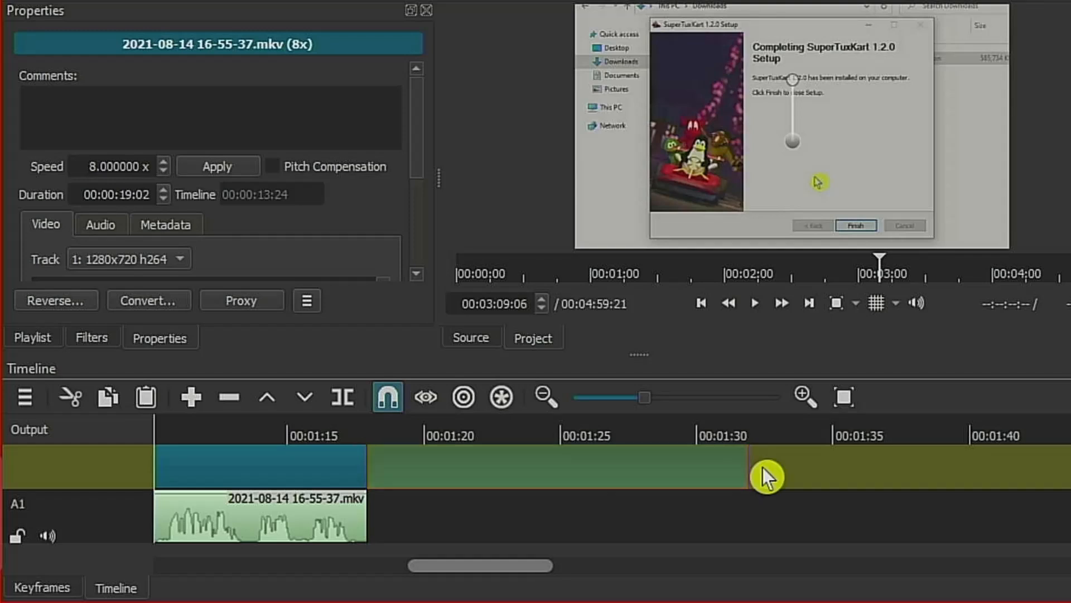
- Set the speed of the installation video segment to 12x and apply it
click(87, 171)
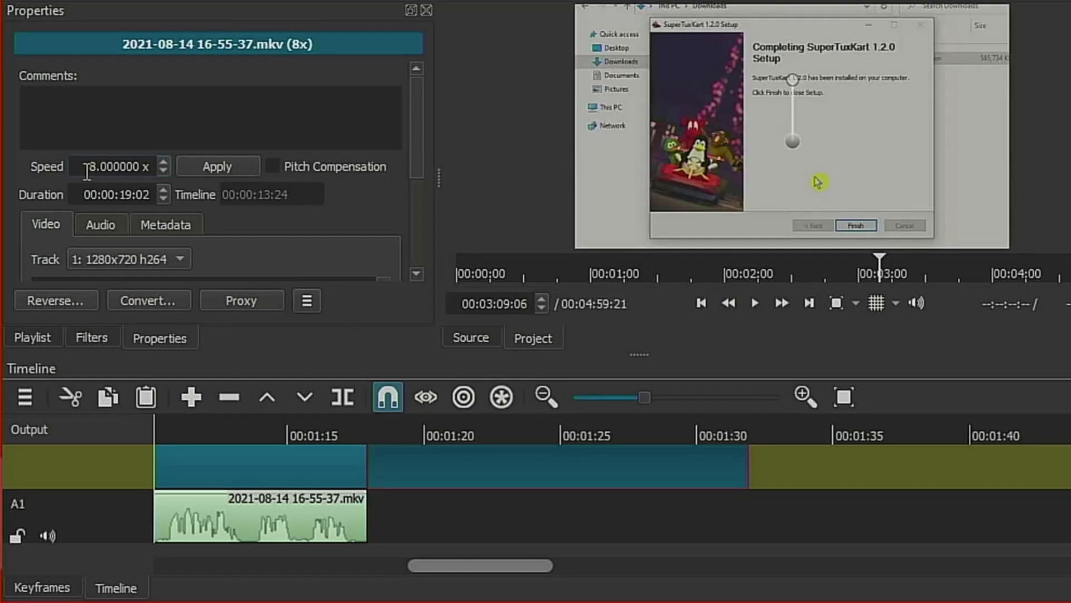
key(Right)
key(BackSpace)
text(12)
click(209, 173)
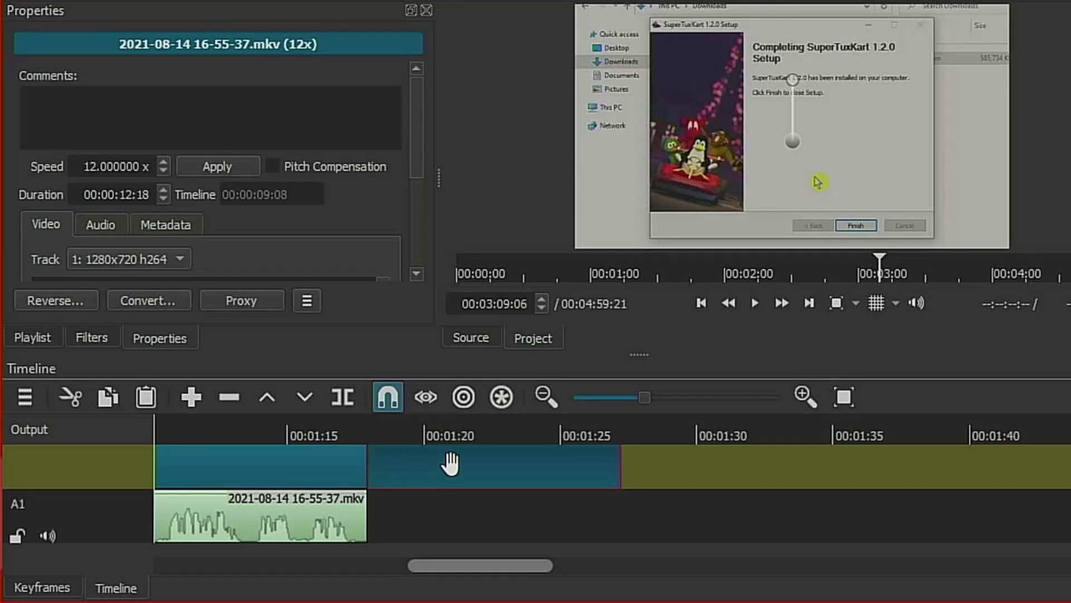
- Remove the gap after the sped-up segment with Ripple All Tracks enabled only for this removal, and save the project
click(510, 404)
right_click(696, 474)
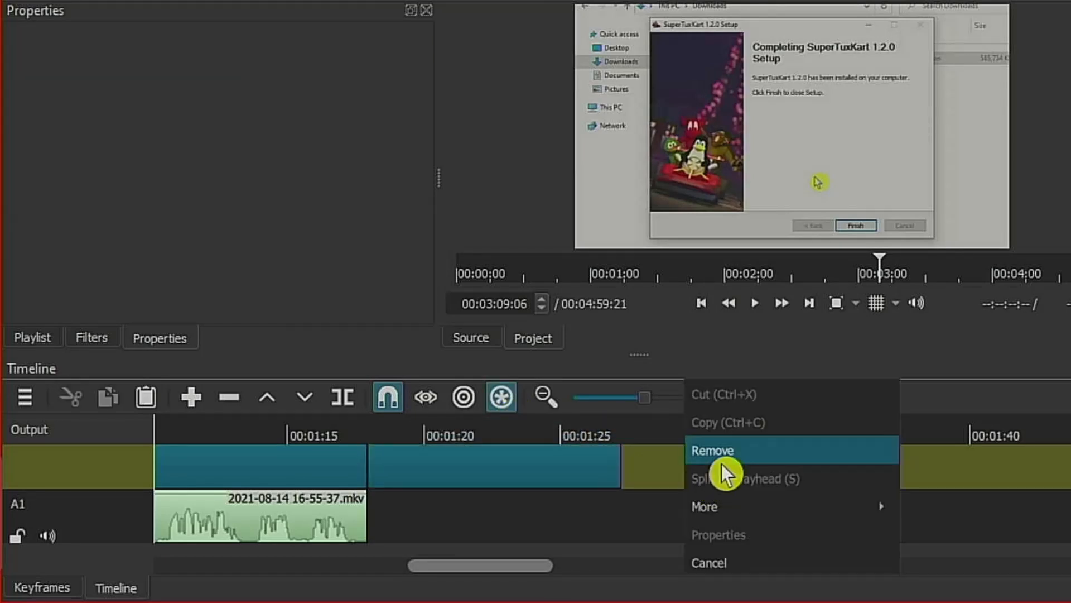
click(721, 462)
click(501, 400)
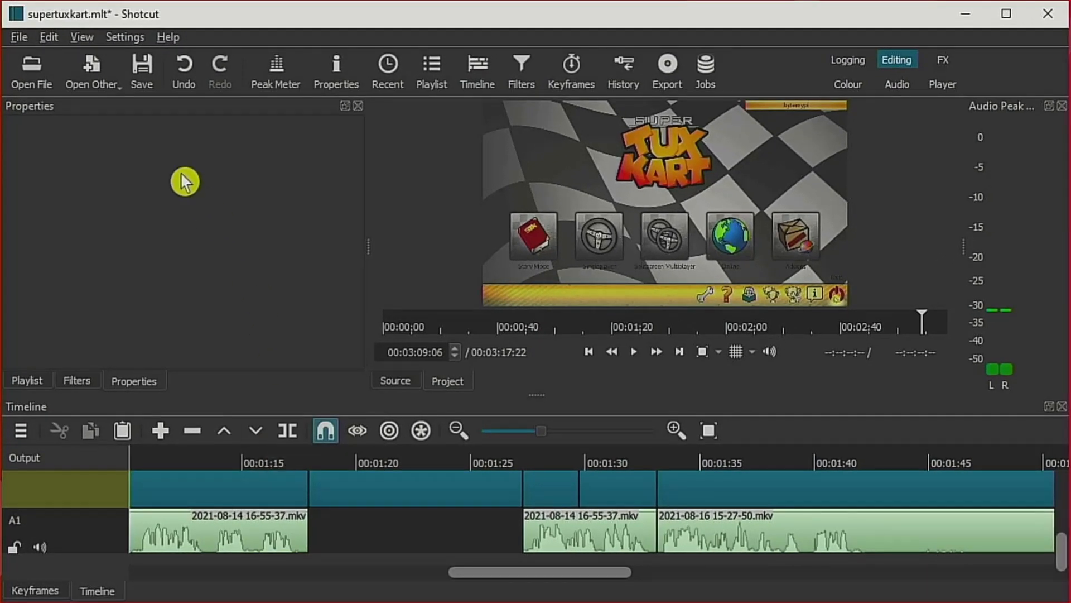
click(146, 81)
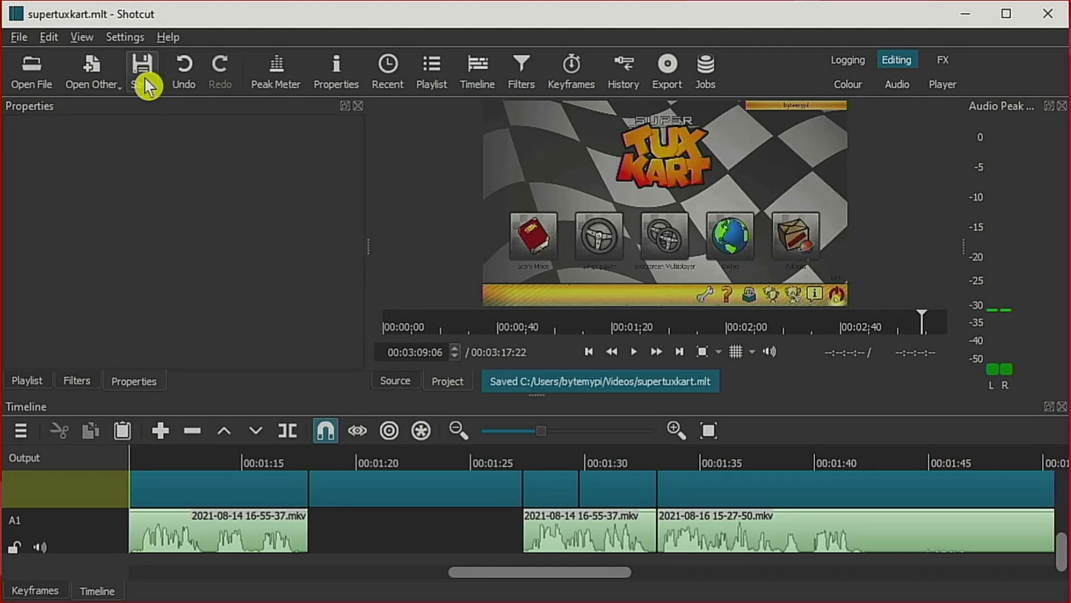
- Switch to GIMP and create a new image 1280 px wide and 200 px high
click(967, 15)
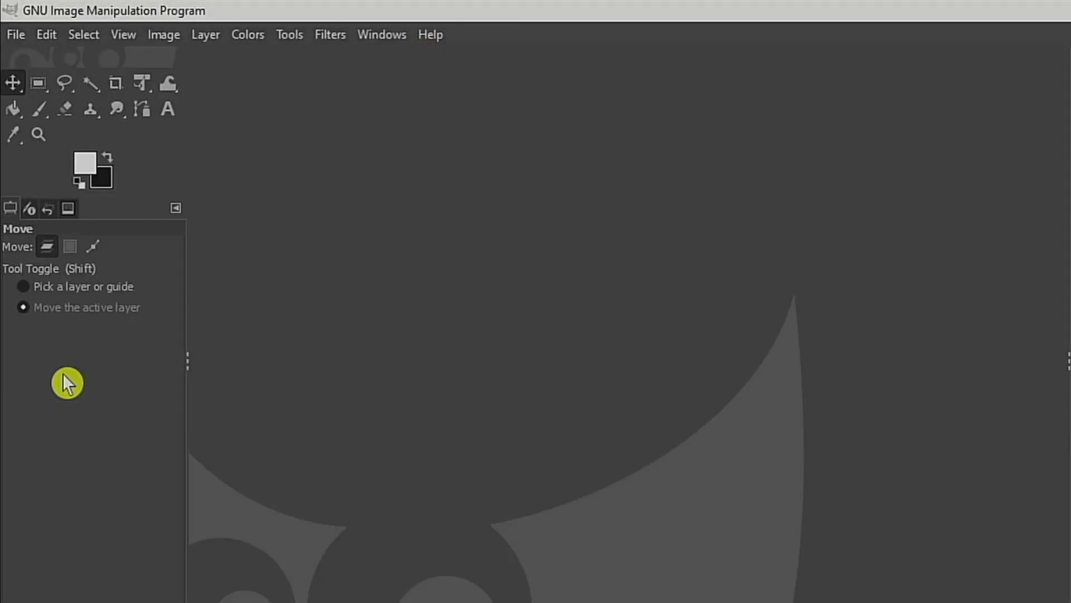
click(27, 36)
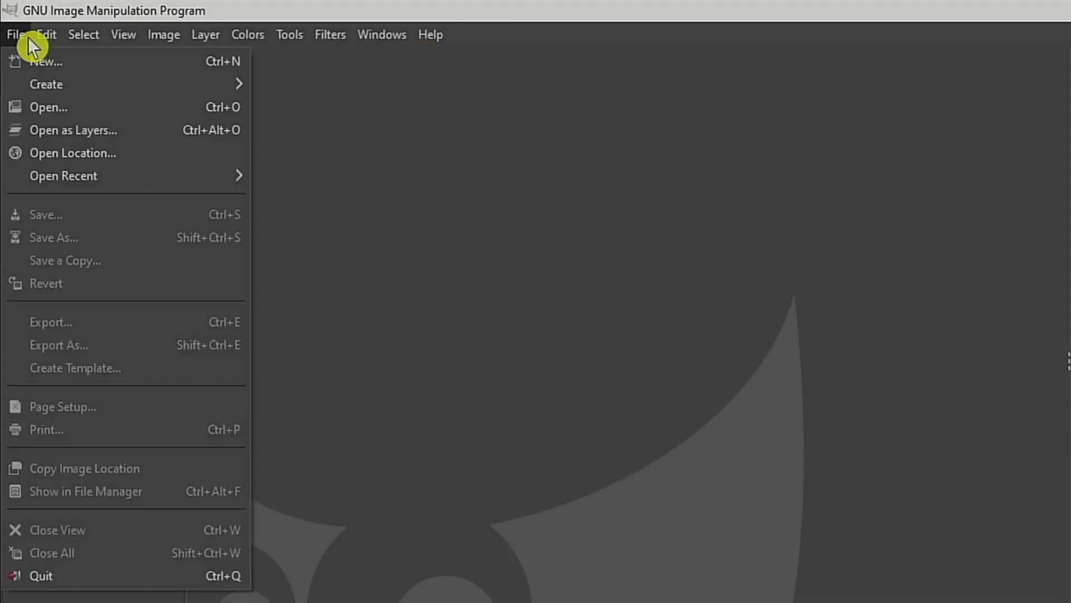
click(45, 66)
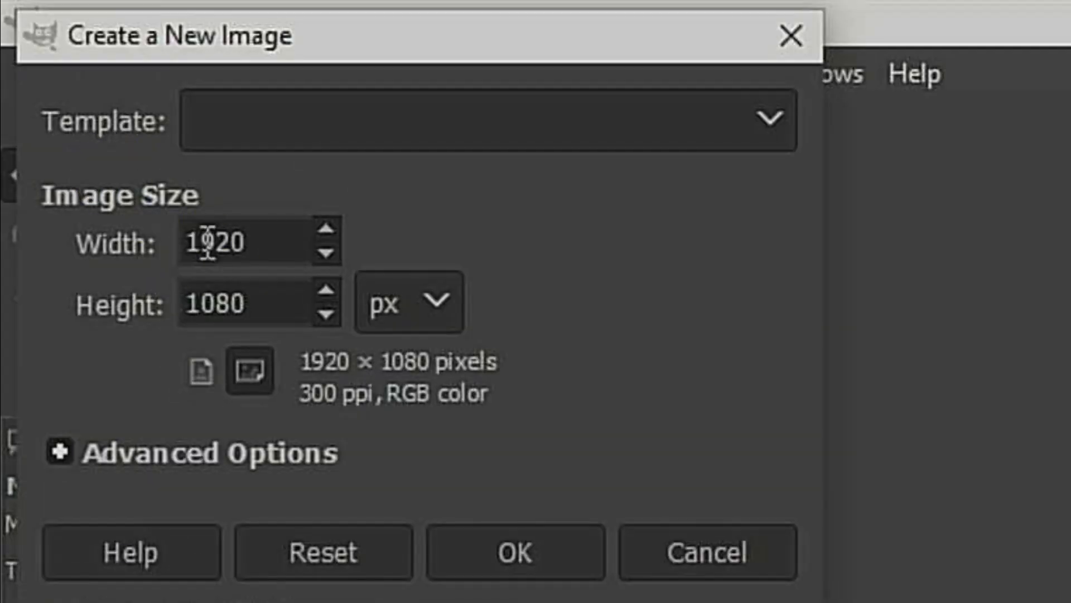
drag(260, 240, 174, 240)
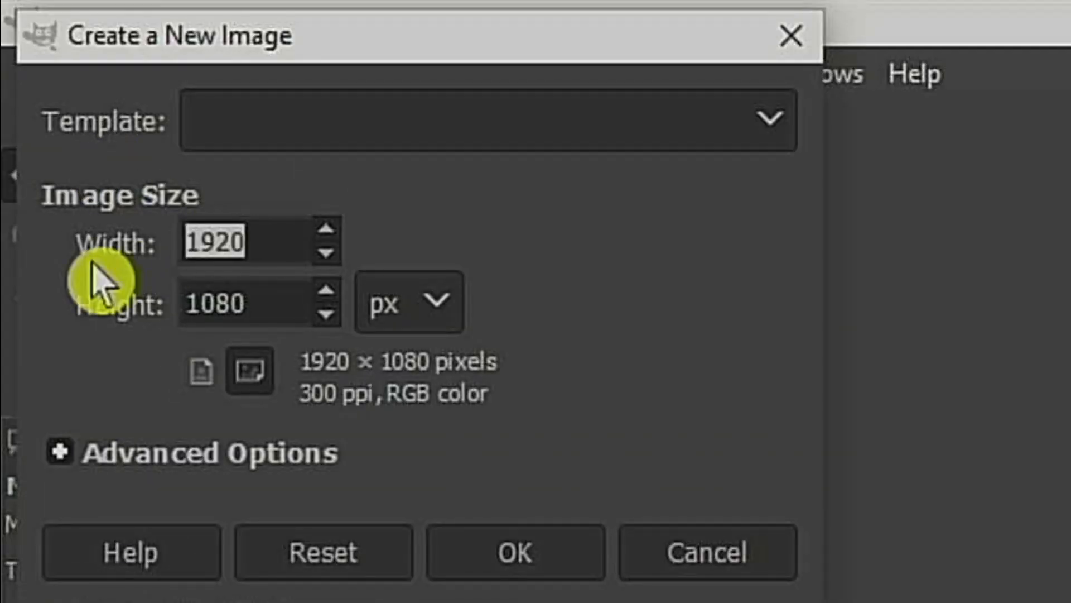
text(1280)
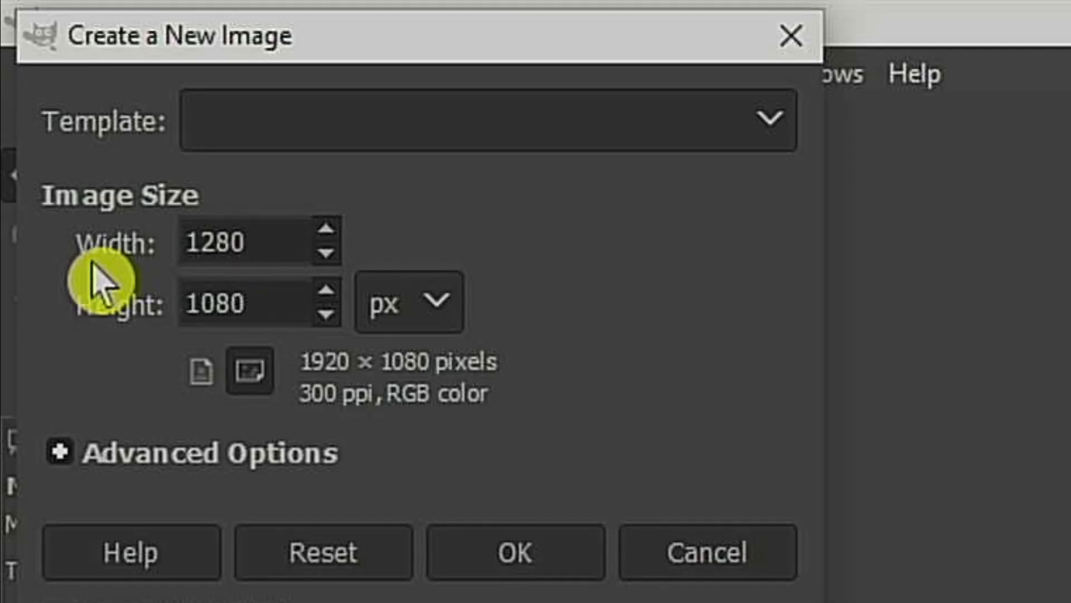
drag(268, 296, 182, 301)
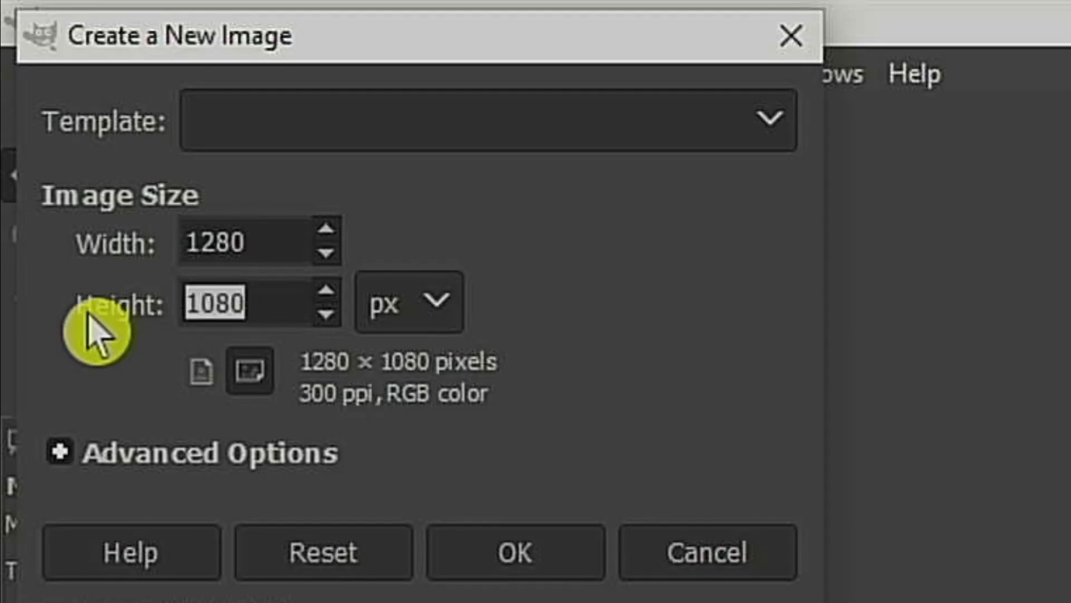
text(200)
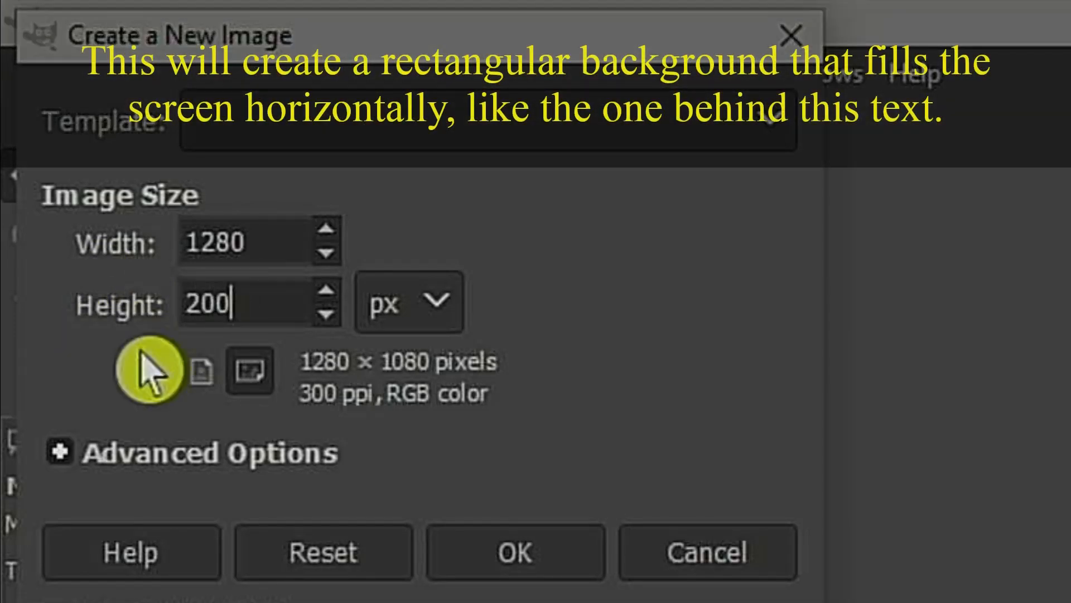
click(509, 555)
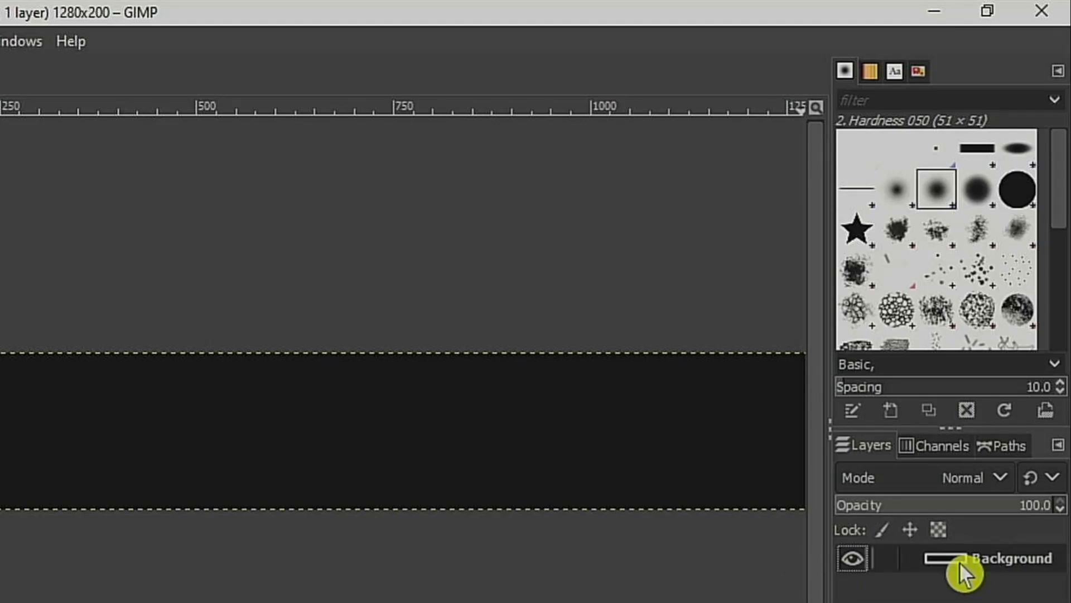
- Lower the Background layer's opacity to 51.9 to make the black banner semi-transparent
drag(1046, 508, 949, 507)
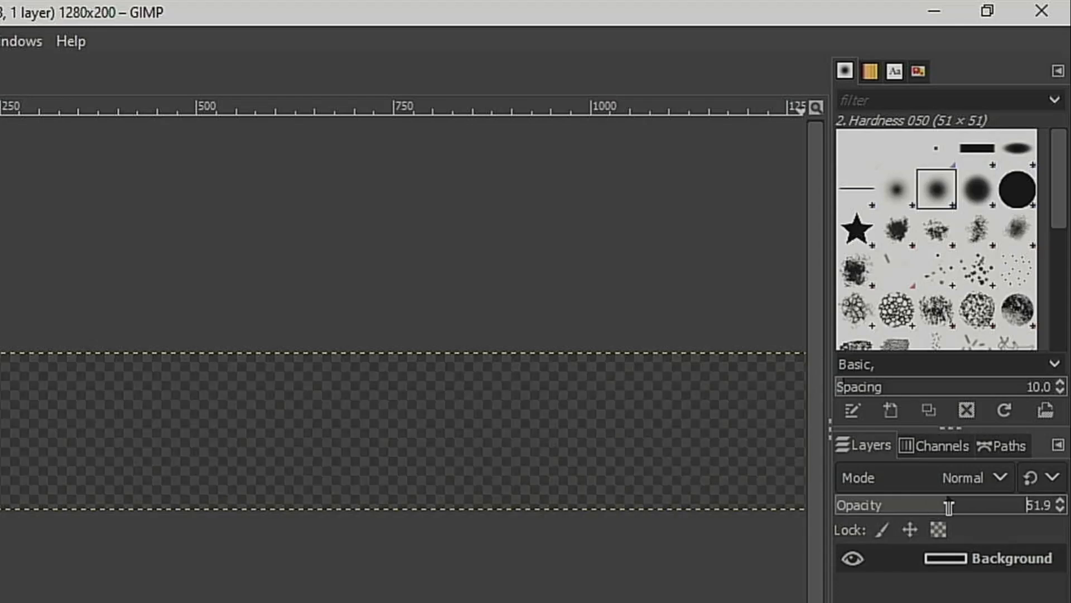
click(948, 506)
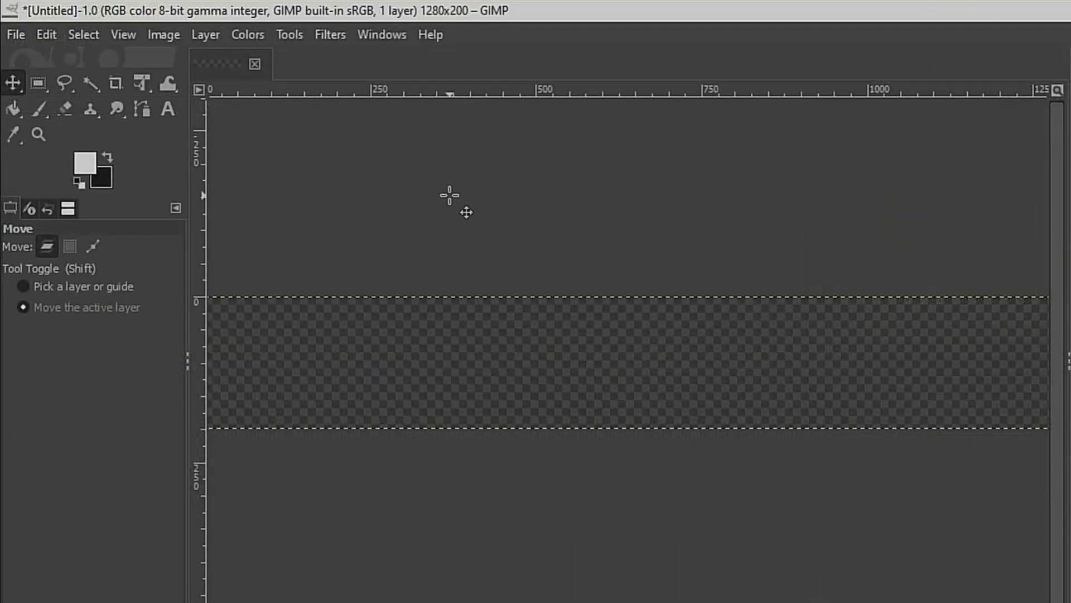
- Add the text "Skipping ahead..." on the banner in Times New Roman and set its size to 100 px
click(167, 109)
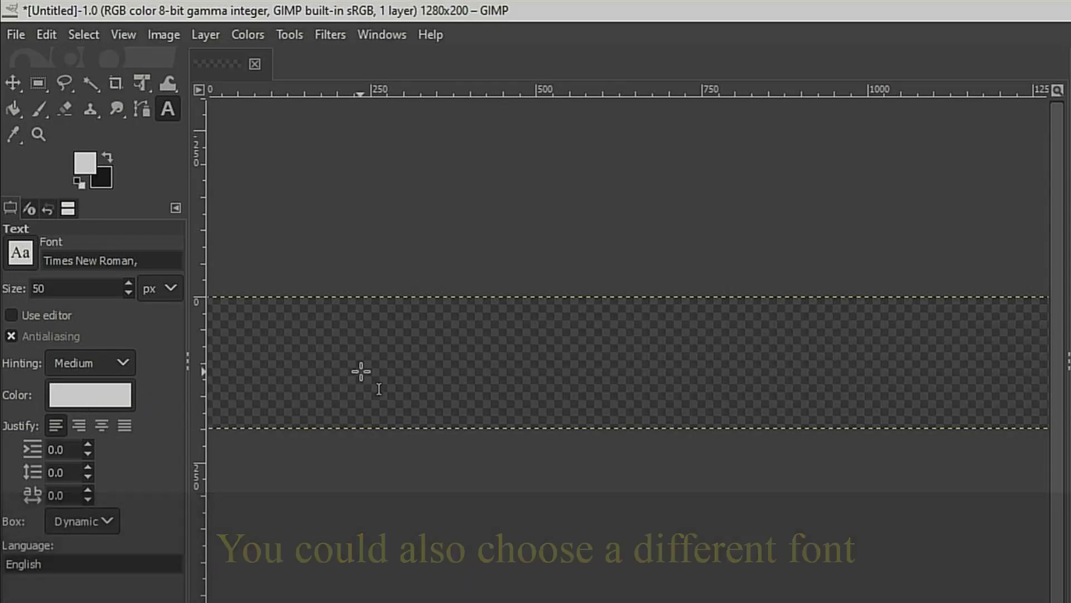
click(369, 353)
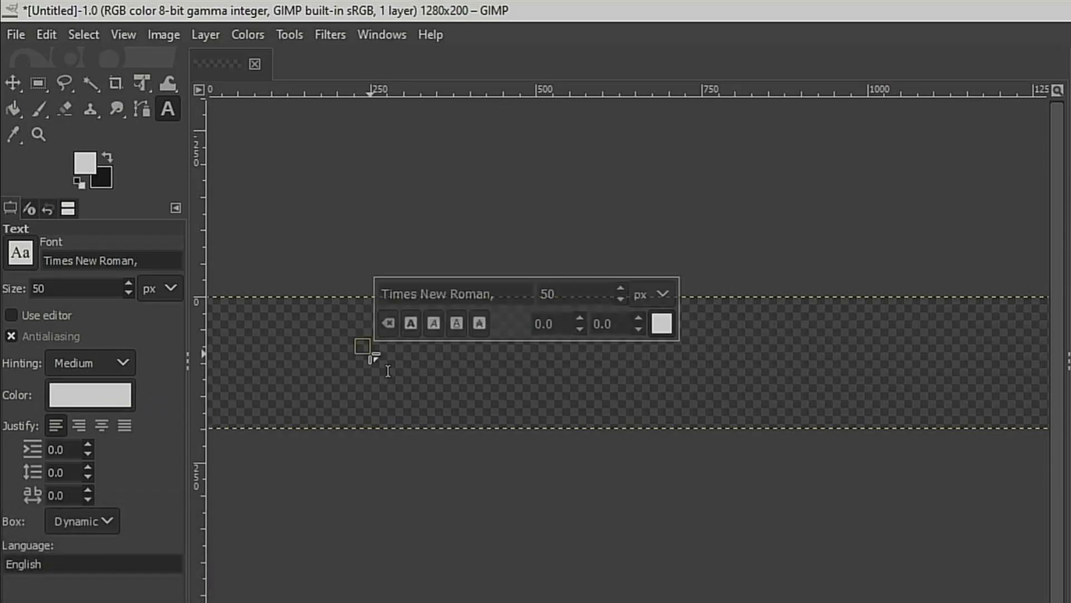
text(Skipping ahe)
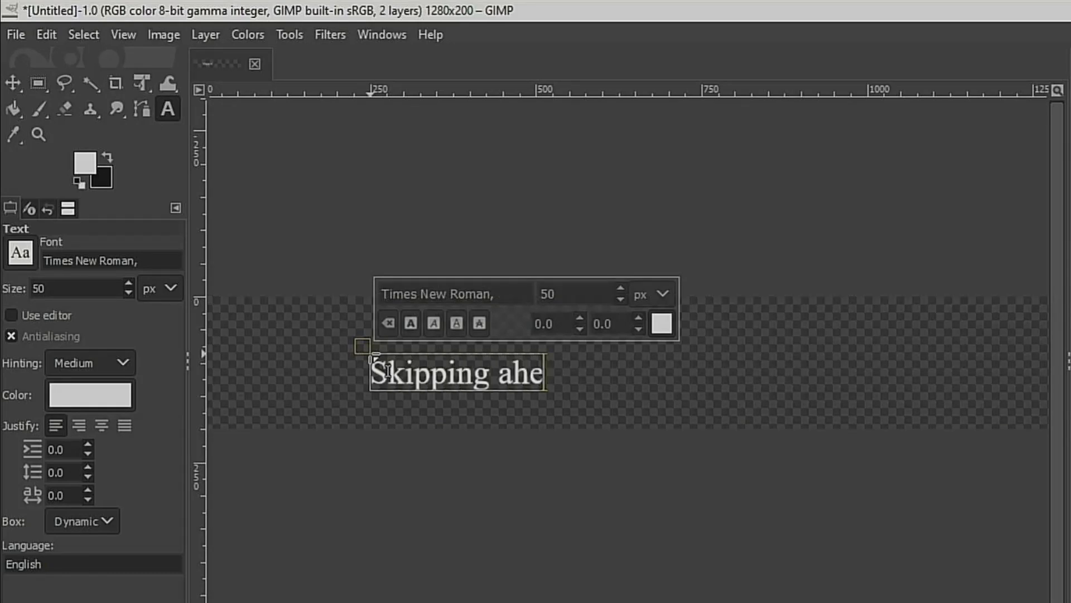
text(ad...)
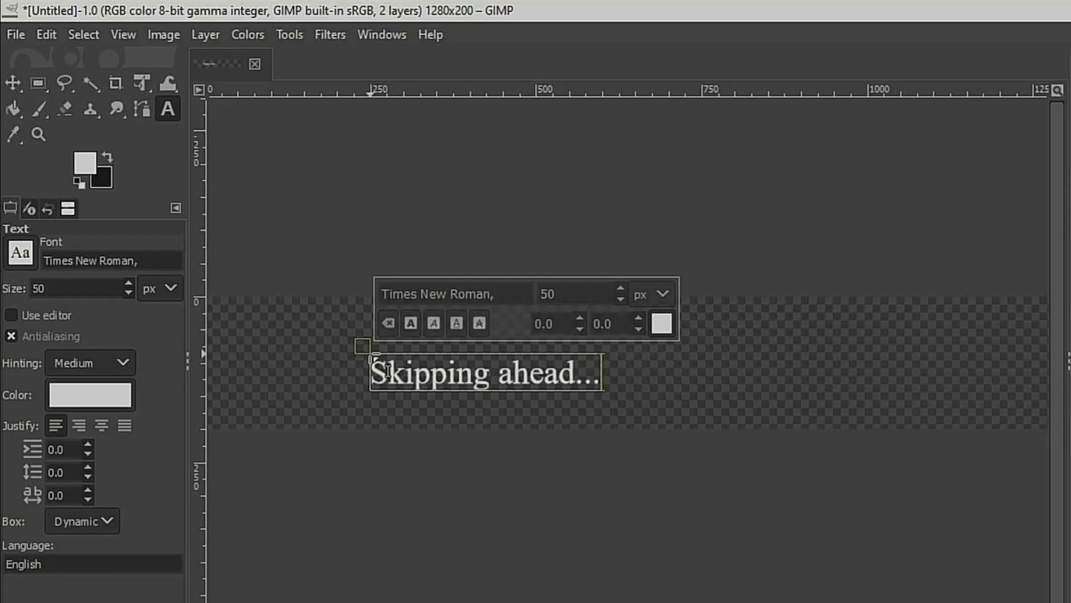
key(ctrl+a)
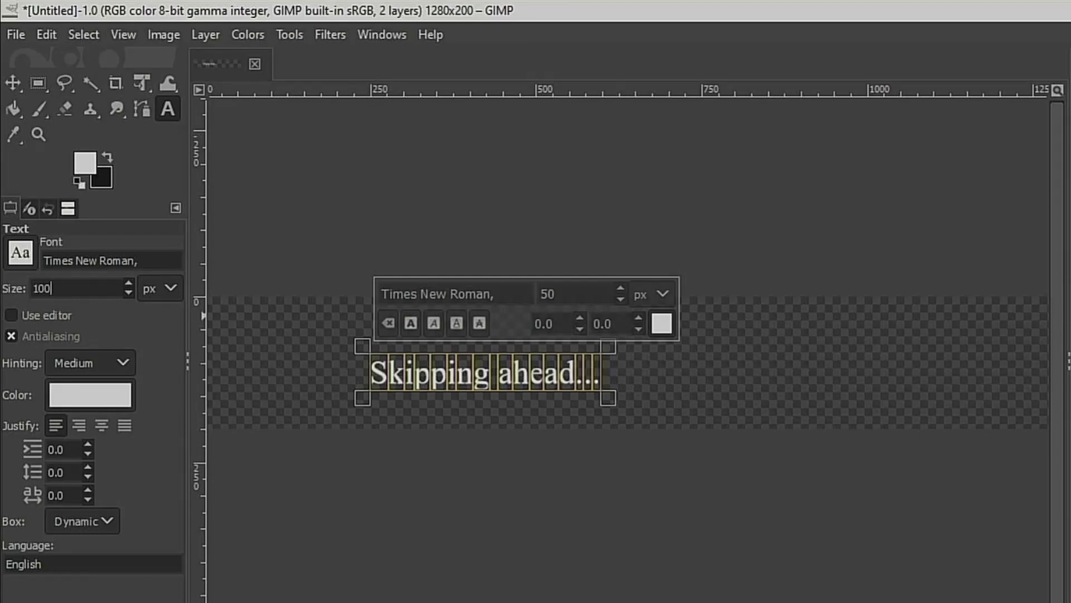
key(Return)
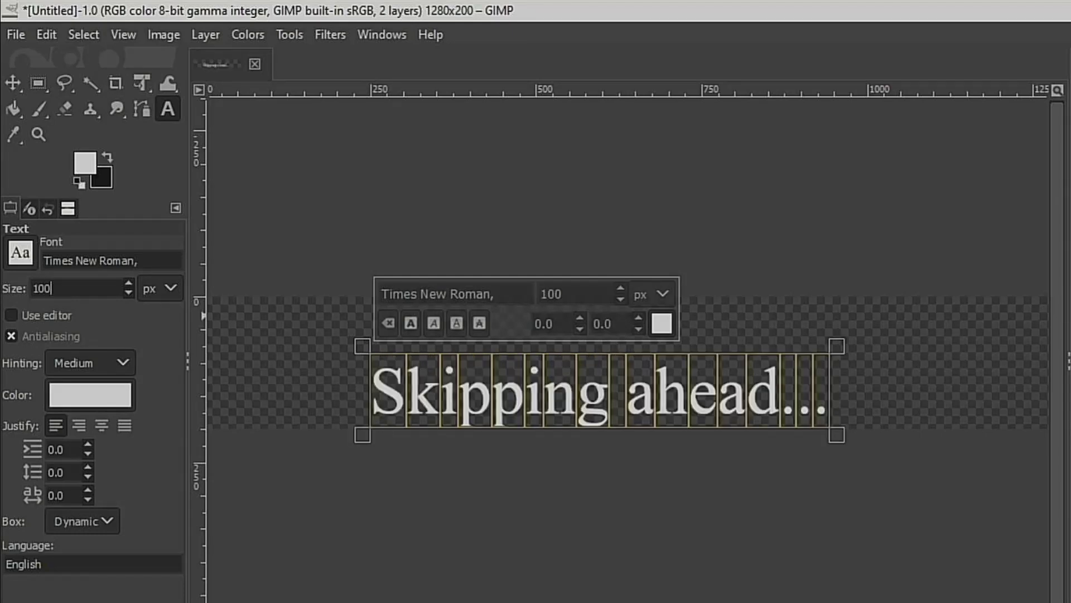
- Centre the text layer vertically and horizontally on the banner with the Alignment tool
click(19, 94)
click(106, 110)
click(434, 399)
click(76, 343)
click(69, 299)
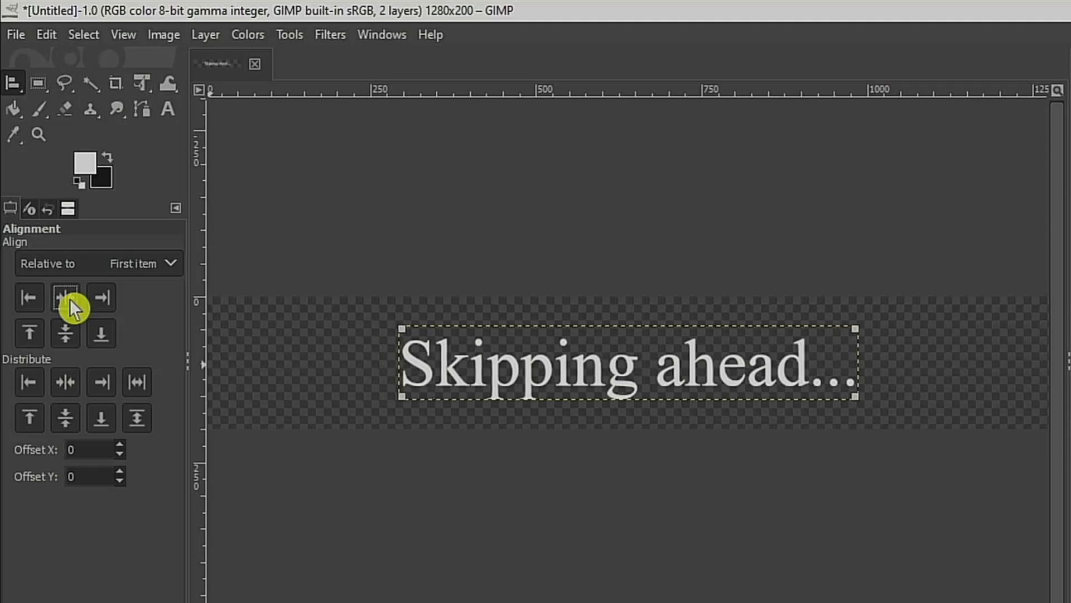
- Save the image as skippingahead.xcf in the Pictures folder
click(19, 39)
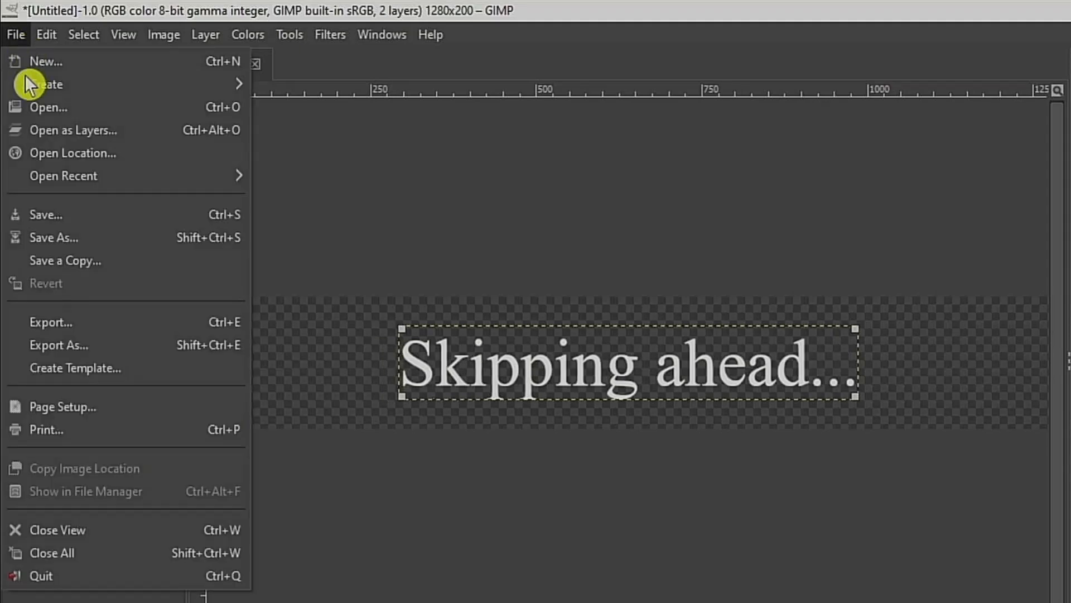
click(39, 240)
text(s)
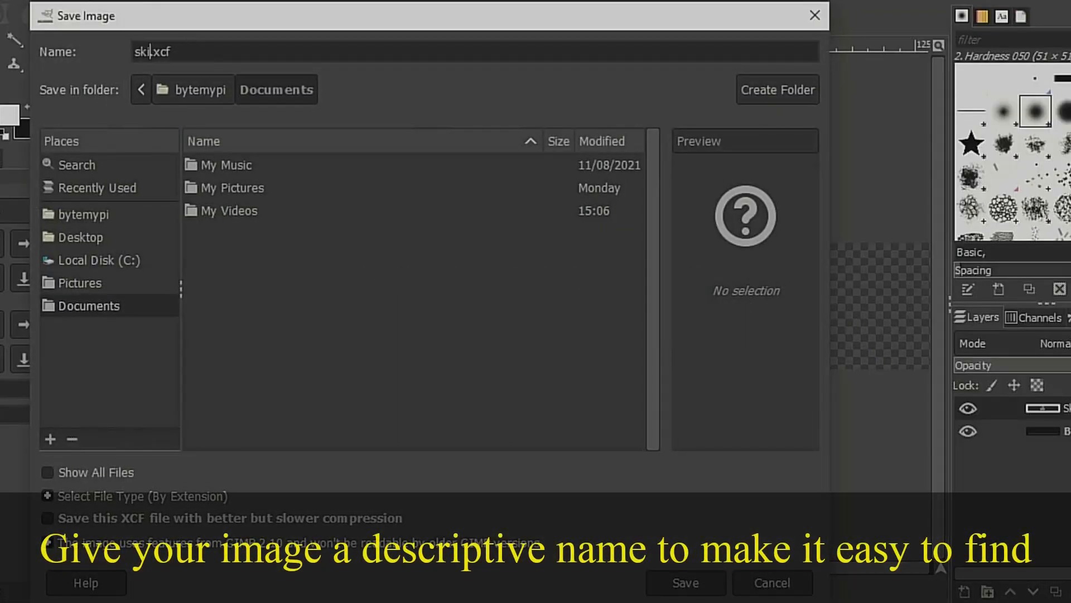
text(kippingahea)
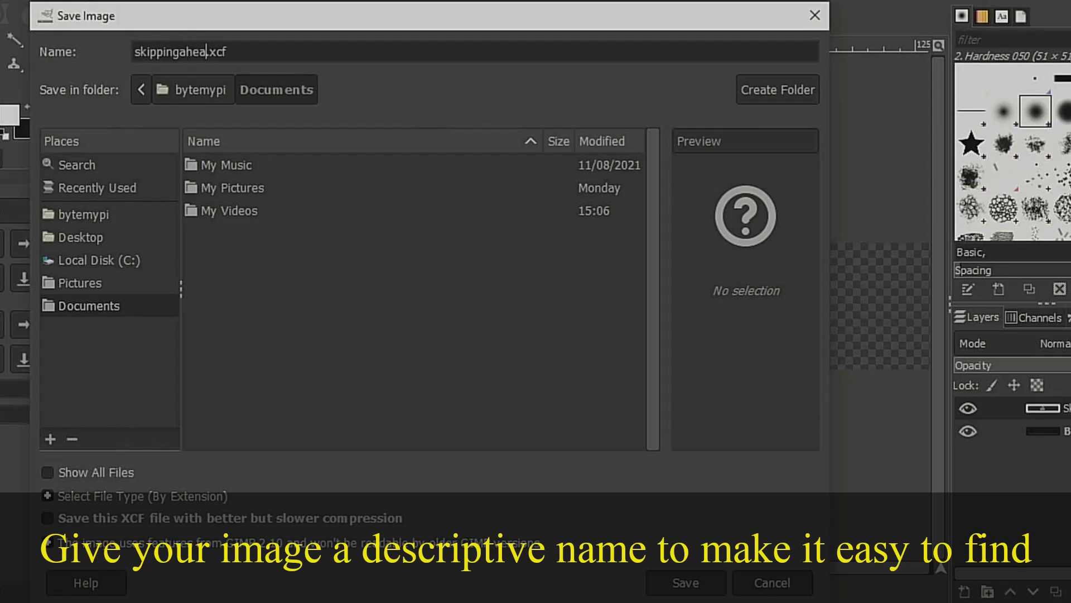
text(d)
click(94, 282)
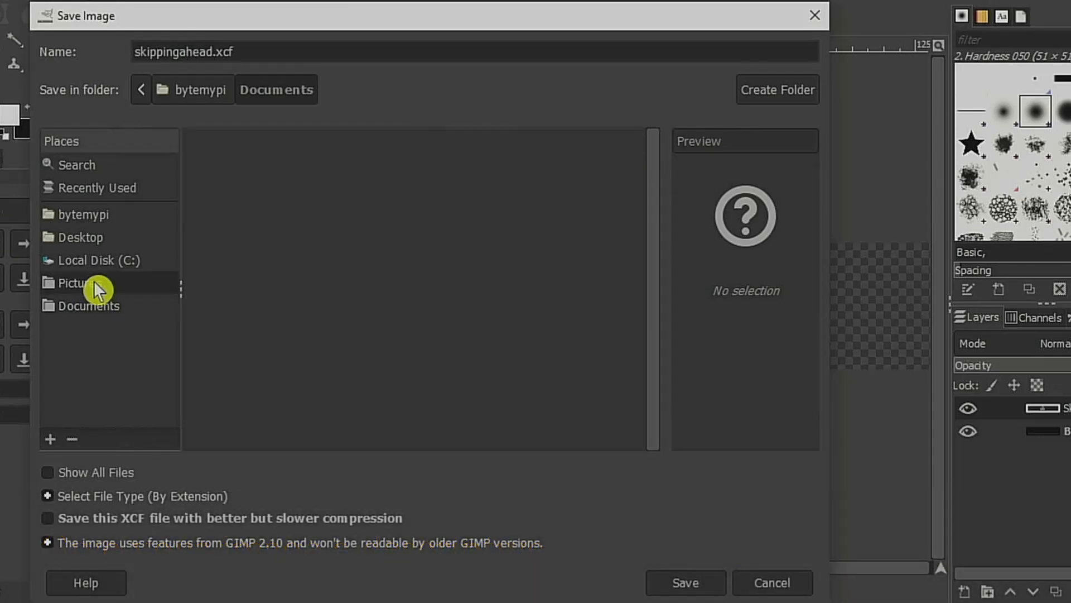
click(691, 584)
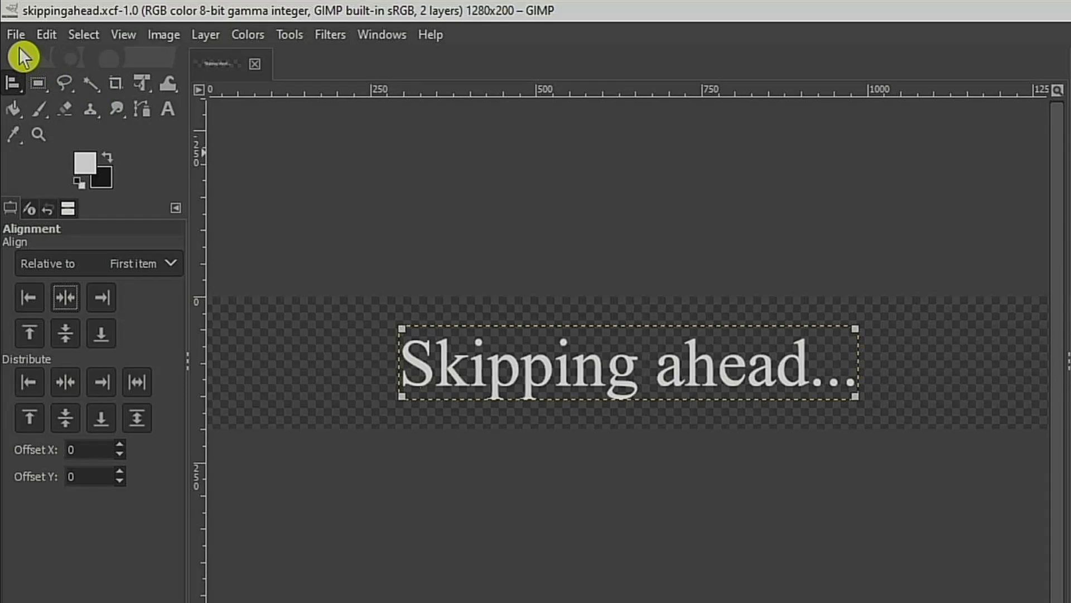
- Export the banner as skippingahead.png to the Pictures folder with the default PNG options
click(17, 36)
click(63, 342)
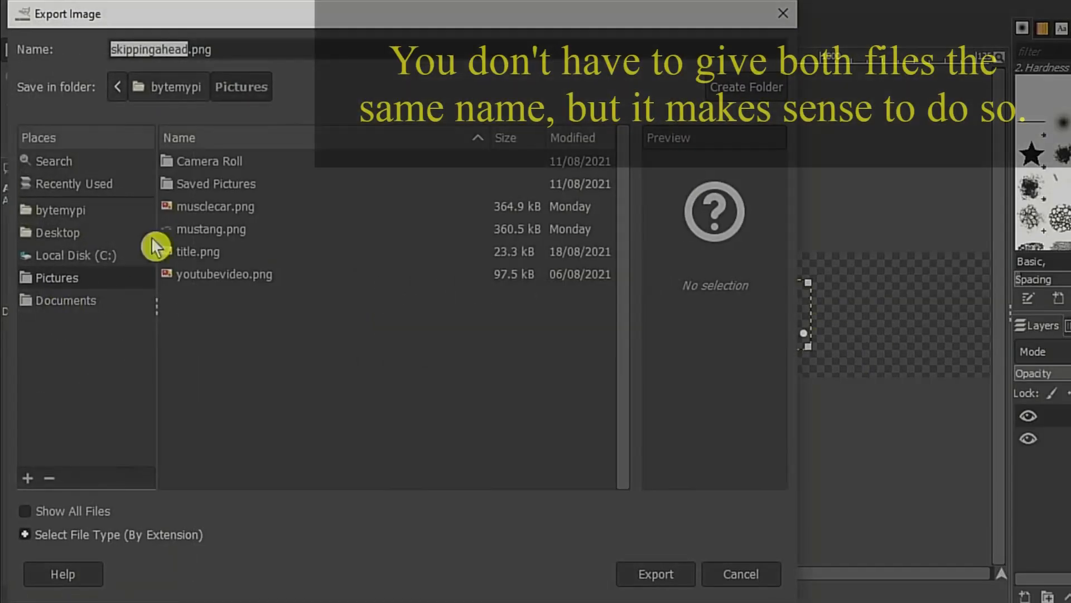
click(656, 579)
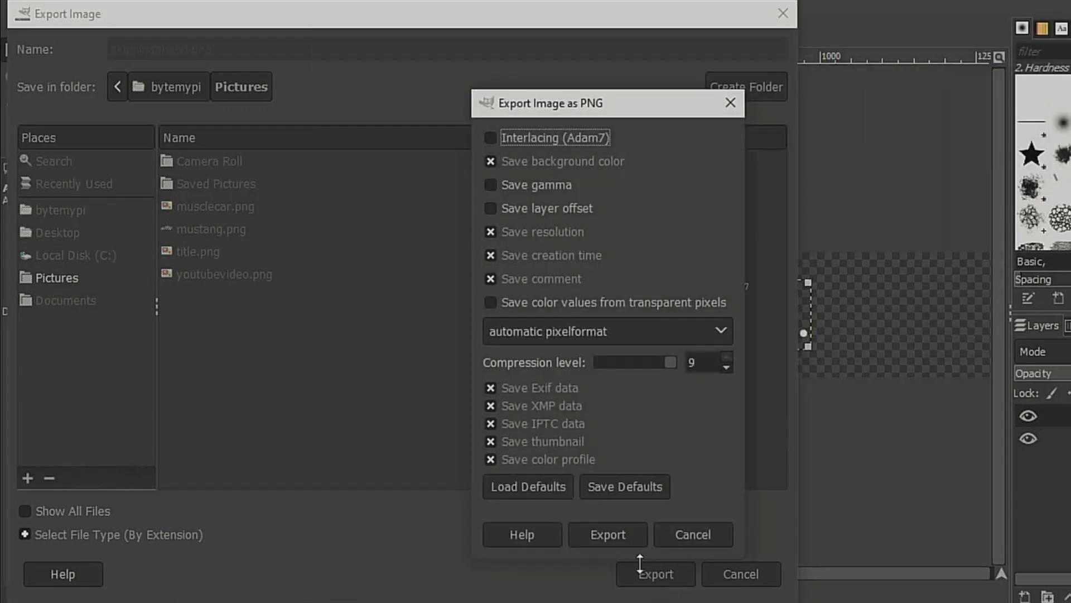
click(629, 535)
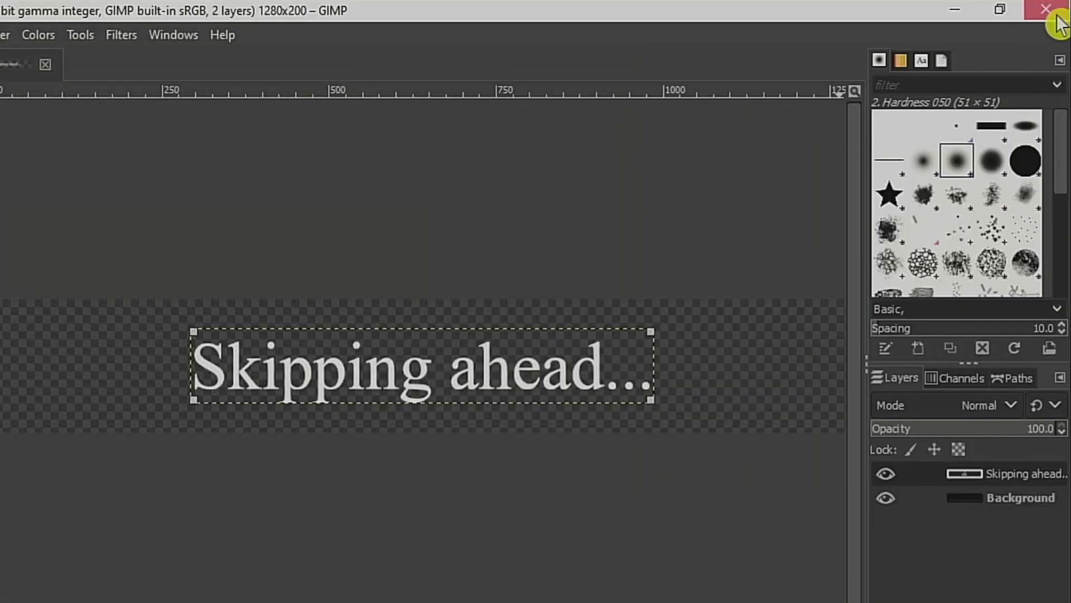
- Close GIMP, switch to Shotcut, and move the playhead to 00:01:19:06 within the 12x sped-up installation clip
click(1060, 22)
click(541, 583)
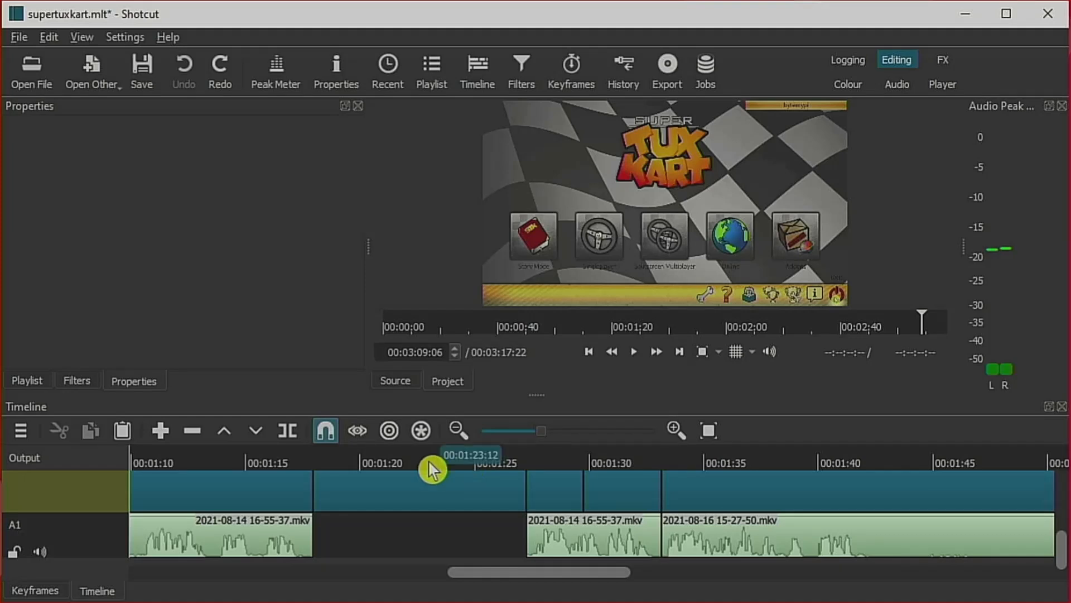
click(343, 463)
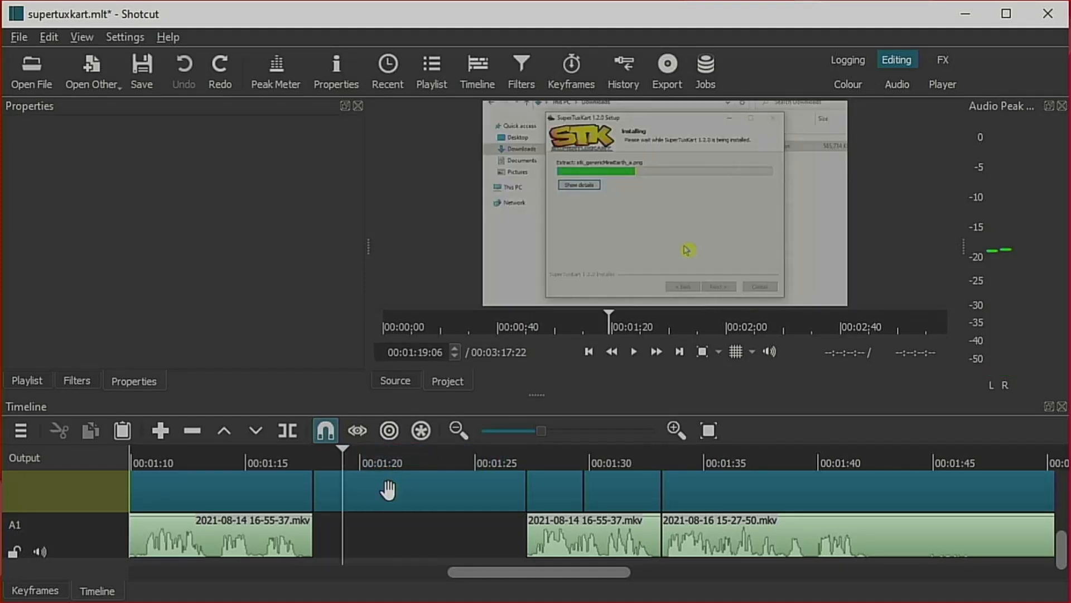
click(387, 489)
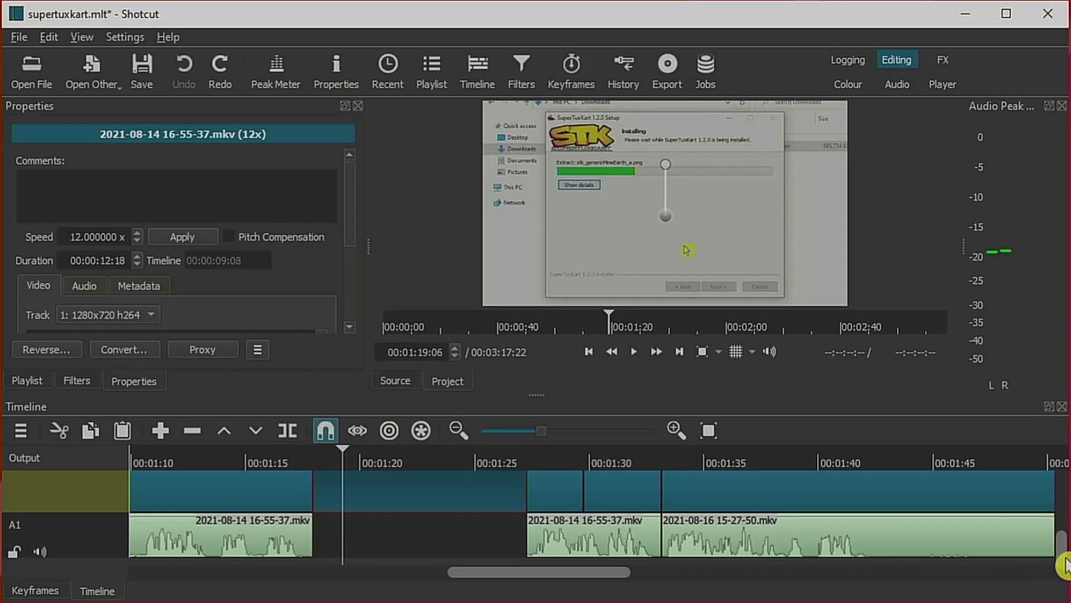
drag(1064, 563, 1064, 518)
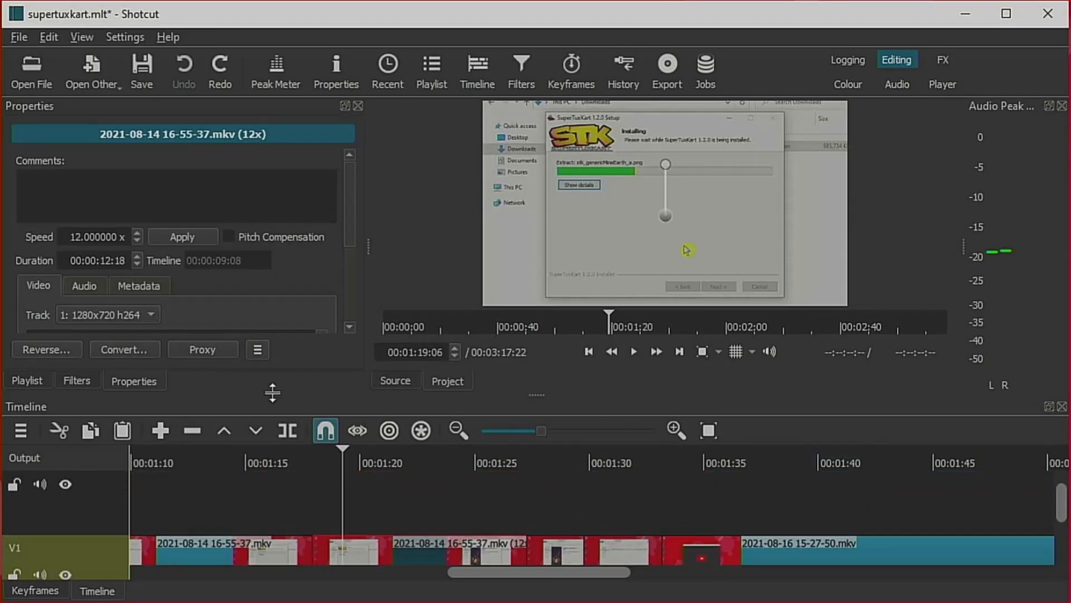
- Open skippingahead.png from the Pictures folder and add it to the playlist
click(40, 383)
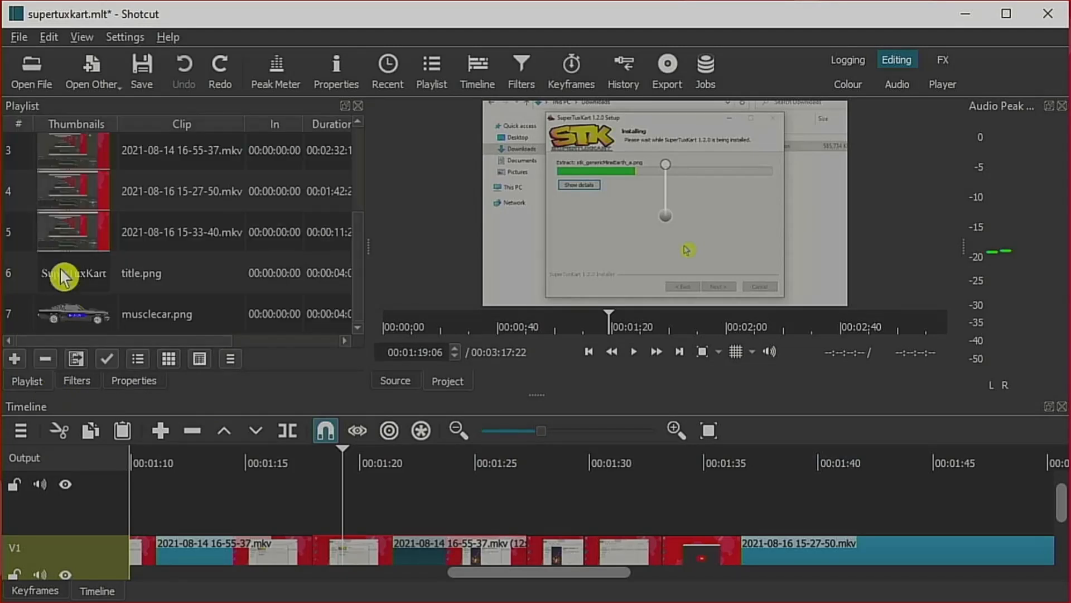
click(34, 83)
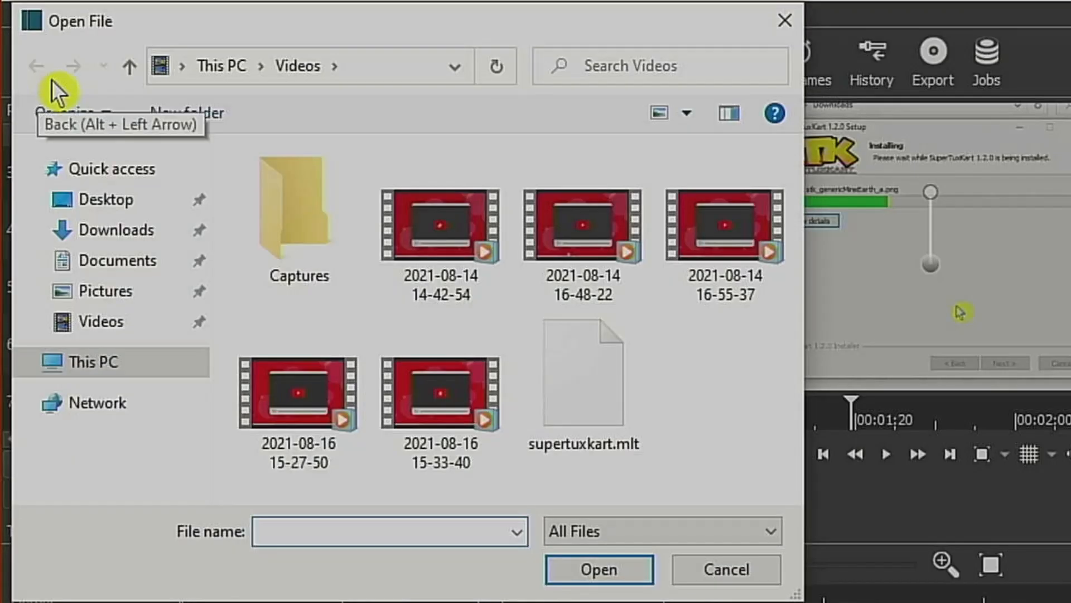
click(106, 291)
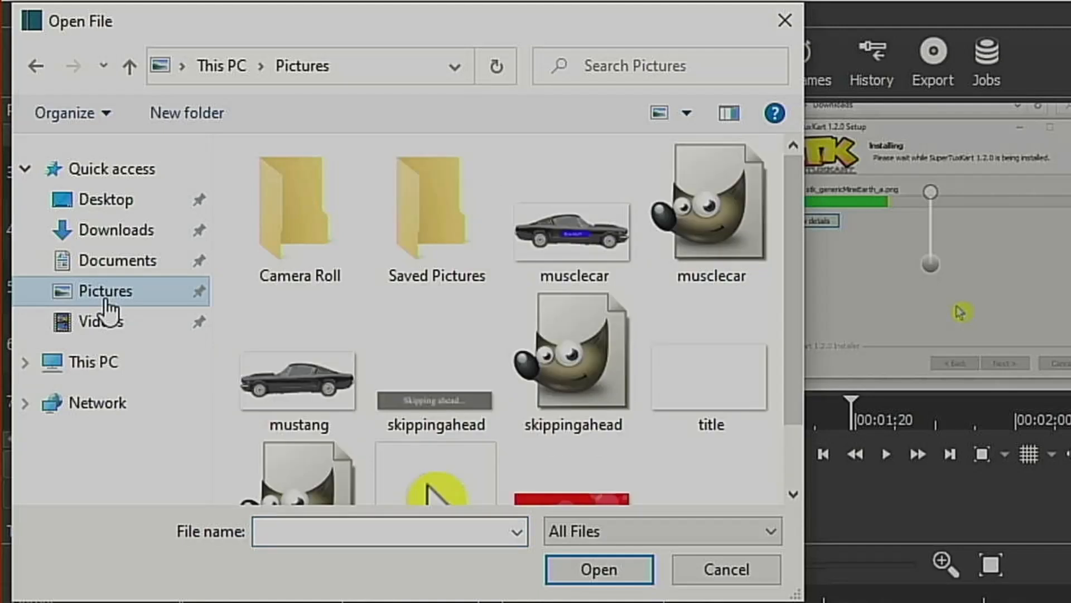
click(433, 435)
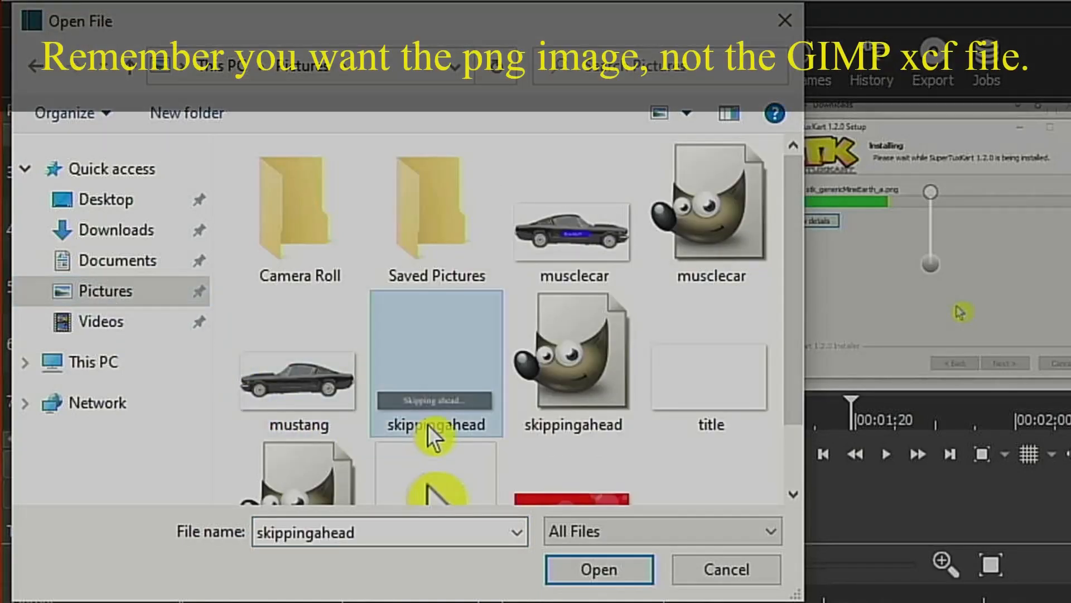
click(609, 581)
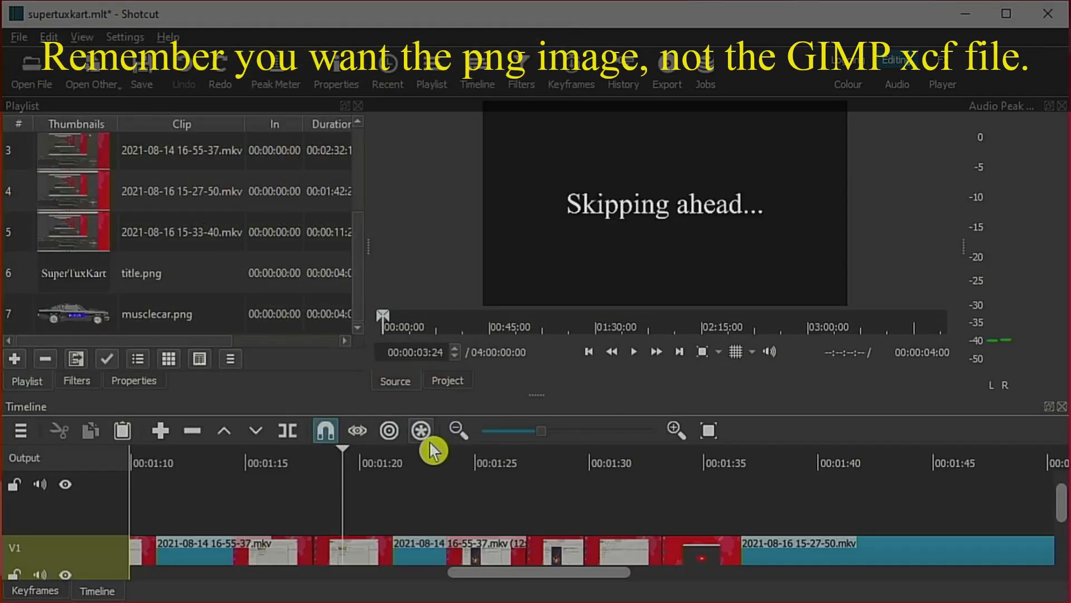
click(18, 362)
- Place skippingahead.png on the track above the sped-up installation clip and extend it to match that clip's full length
drag(129, 320, 326, 514)
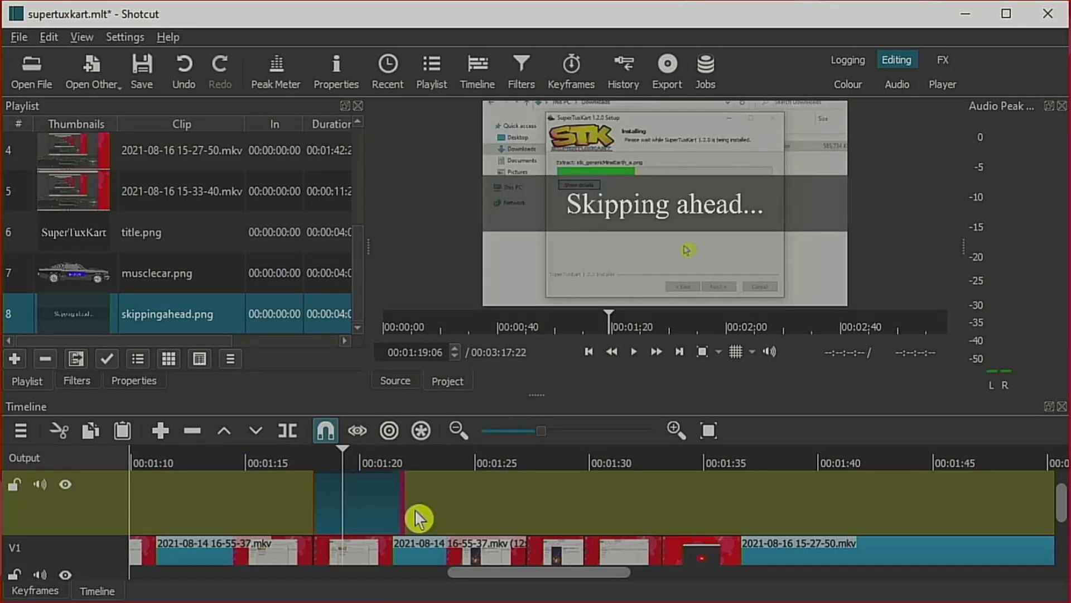
drag(420, 513, 548, 510)
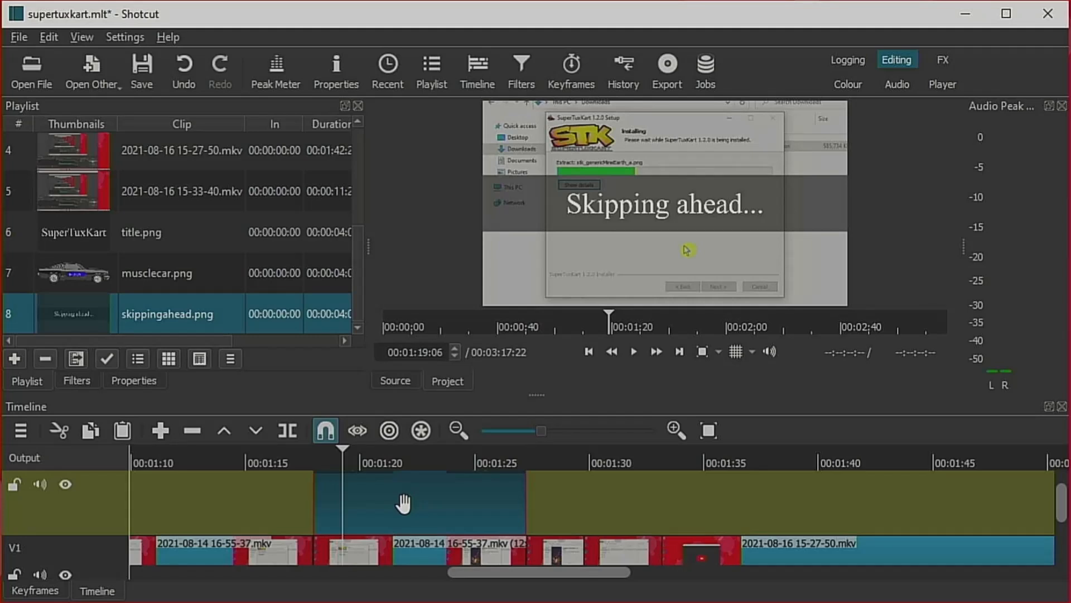
- Add the Size, Position & Rotate filter to the banner and move it to the bottom of the frame, at position 0, 534
click(81, 384)
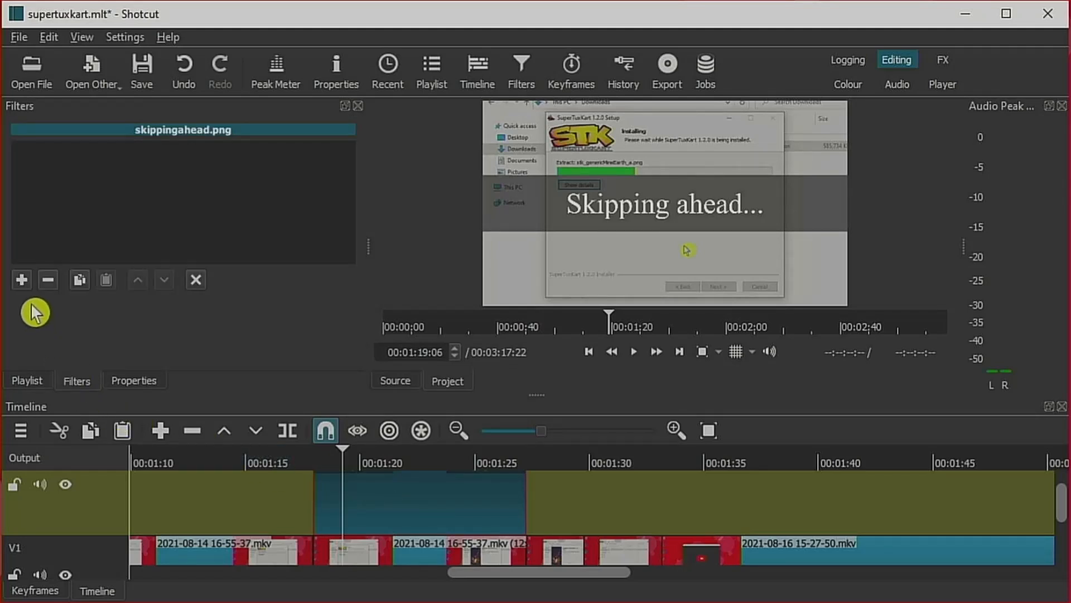
click(27, 284)
scroll(167, 311, down, 2)
scroll(165, 305, down, 2)
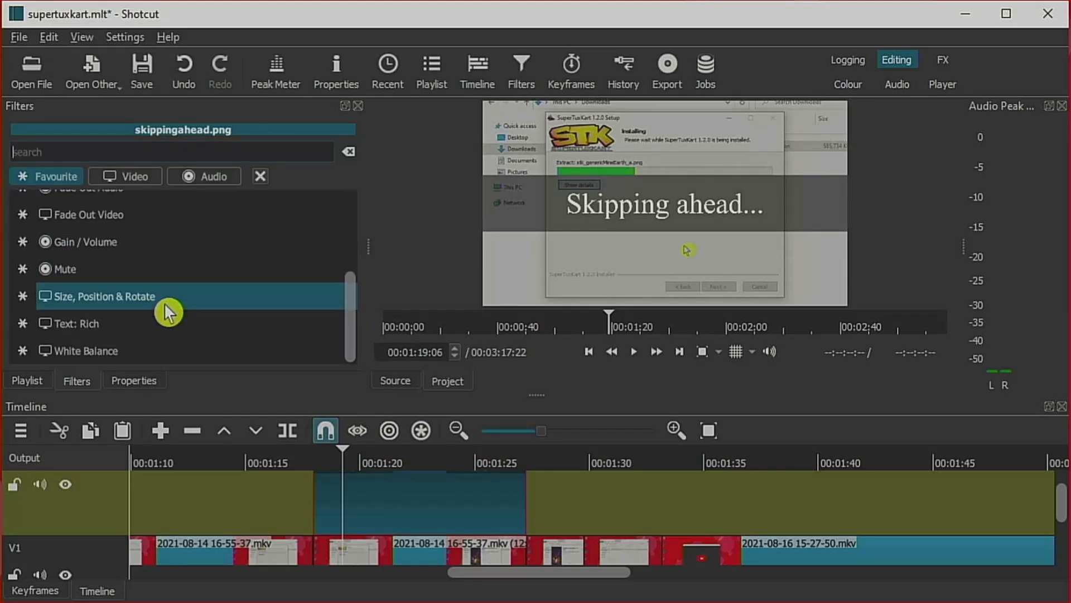
click(132, 307)
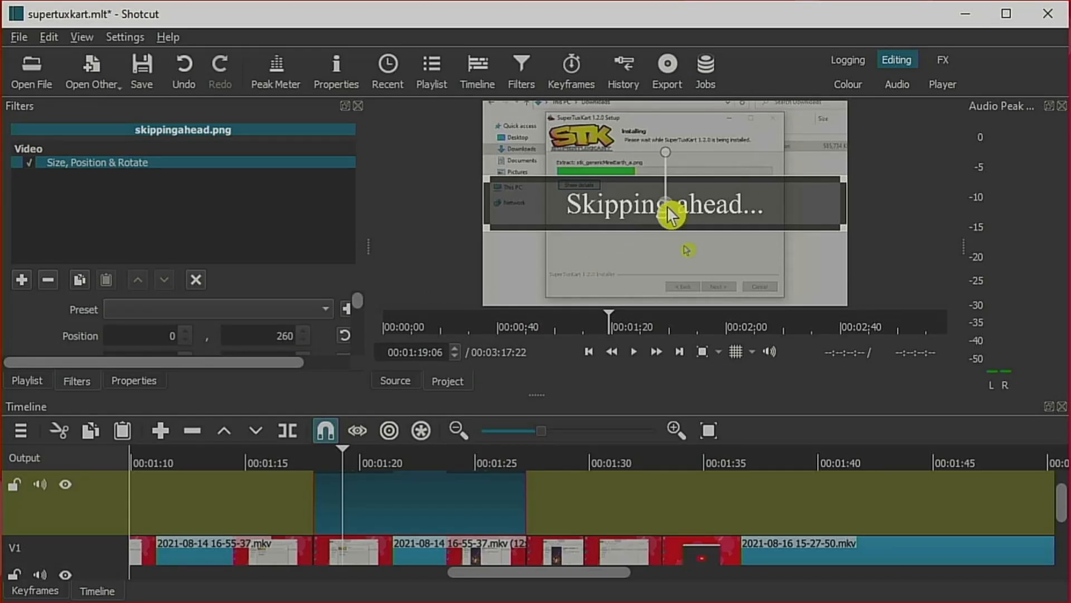
drag(661, 198, 664, 293)
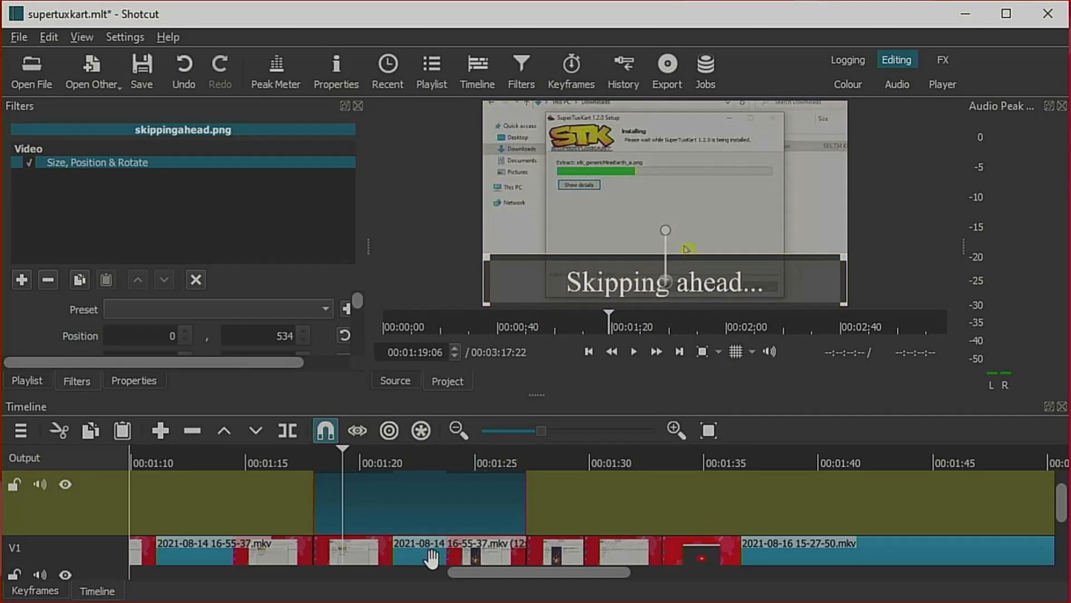
click(446, 573)
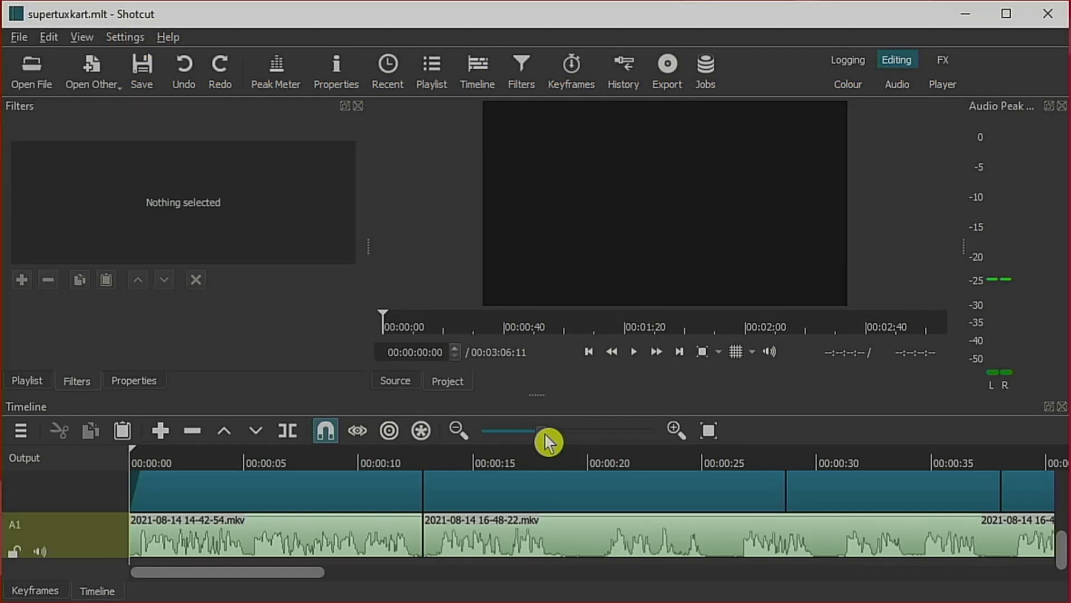
drag(544, 434, 505, 438)
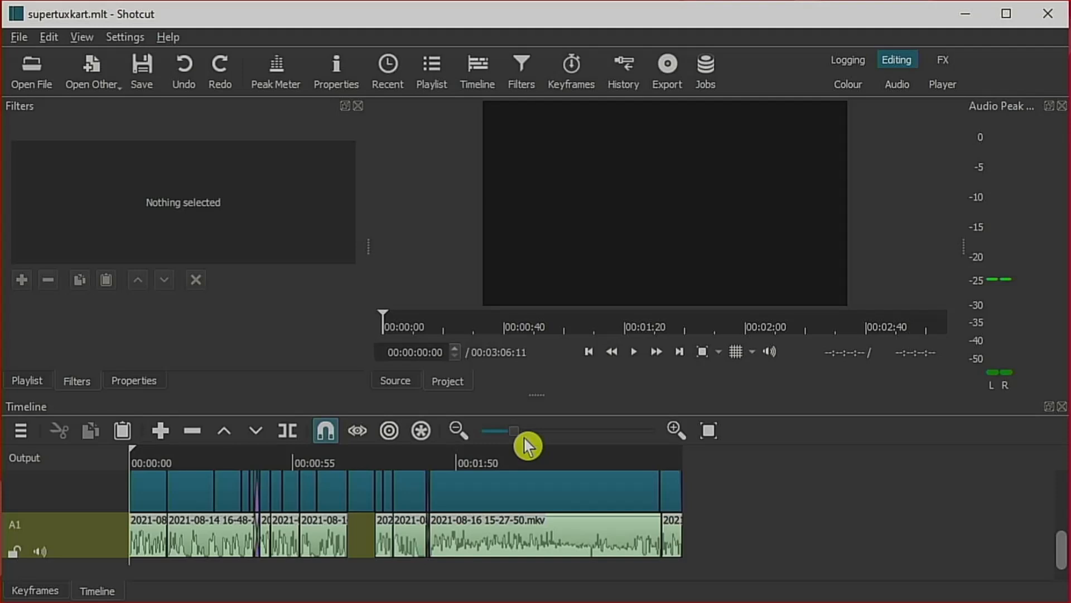
drag(526, 441, 540, 440)
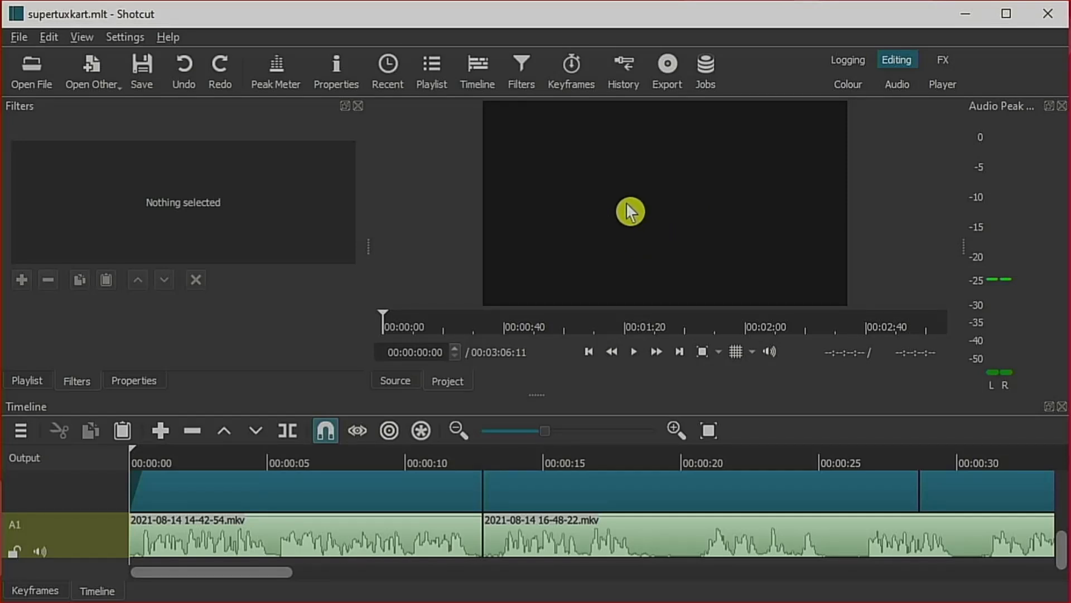
- Export the timeline with the YouTube preset and the hardware encoder enabled, saving it as supertuxkart in mp4 format in the Videos folder
click(82, 38)
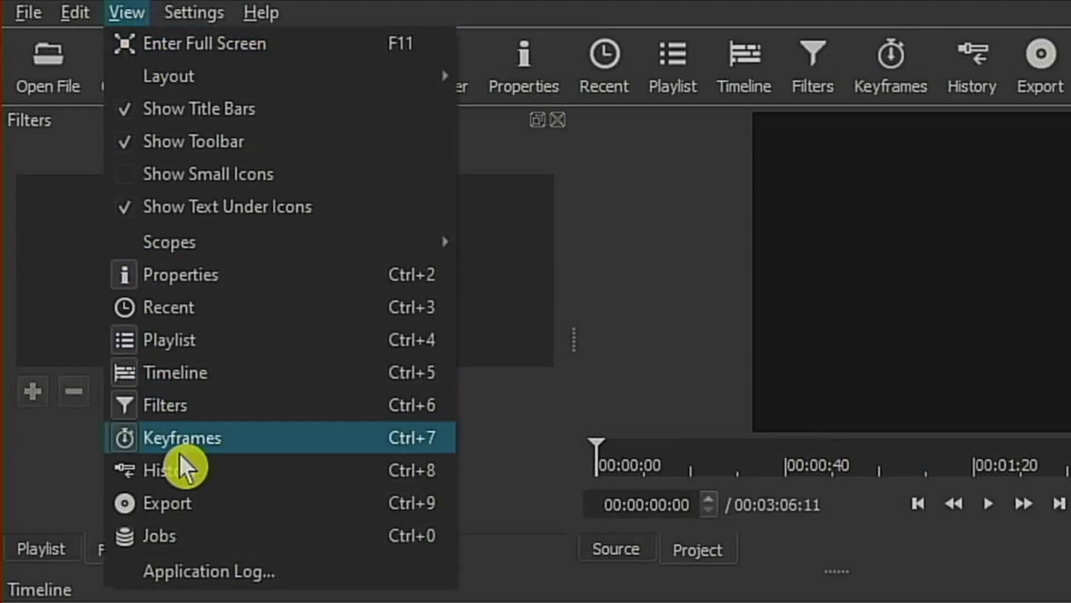
click(193, 517)
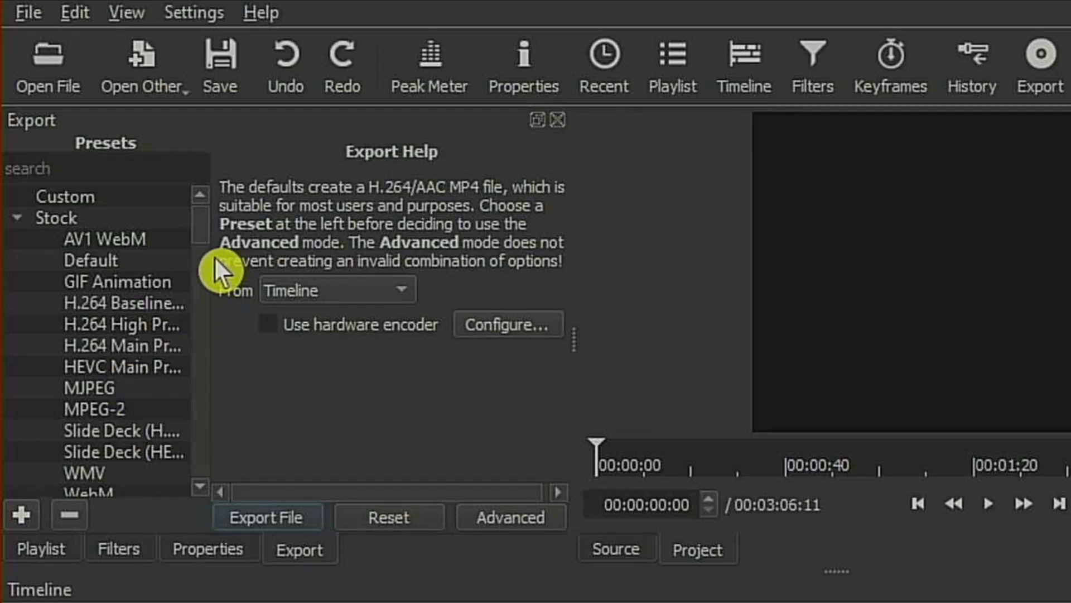
drag(208, 236, 218, 263)
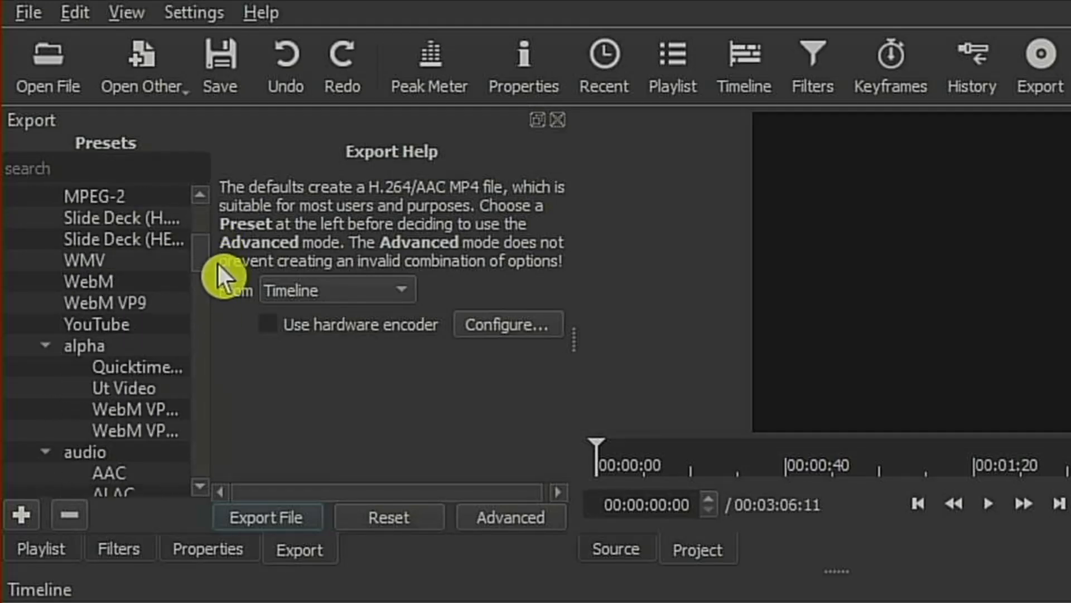
click(102, 326)
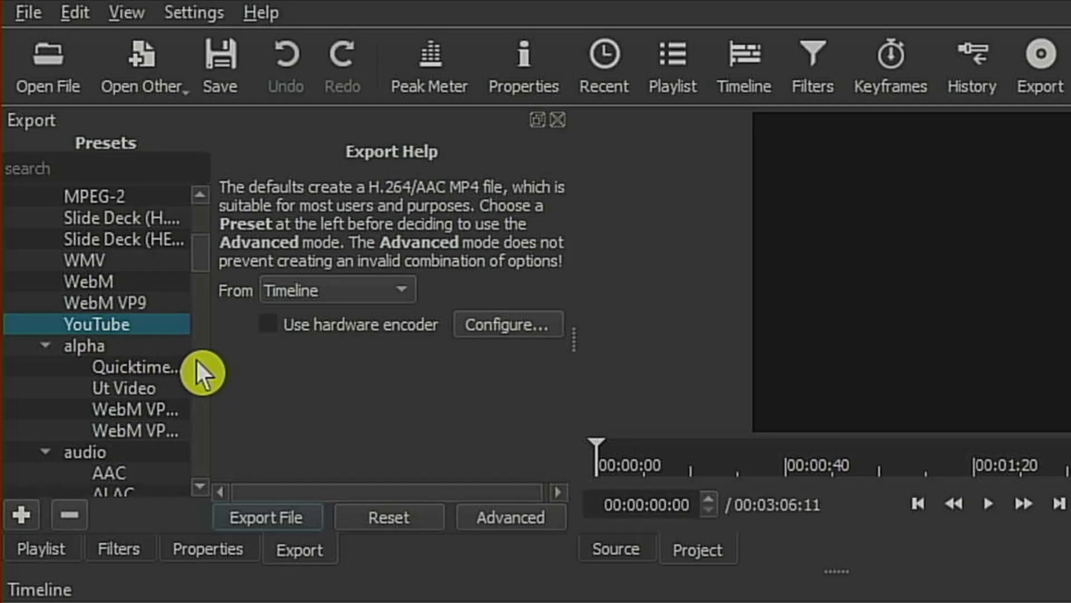
click(281, 335)
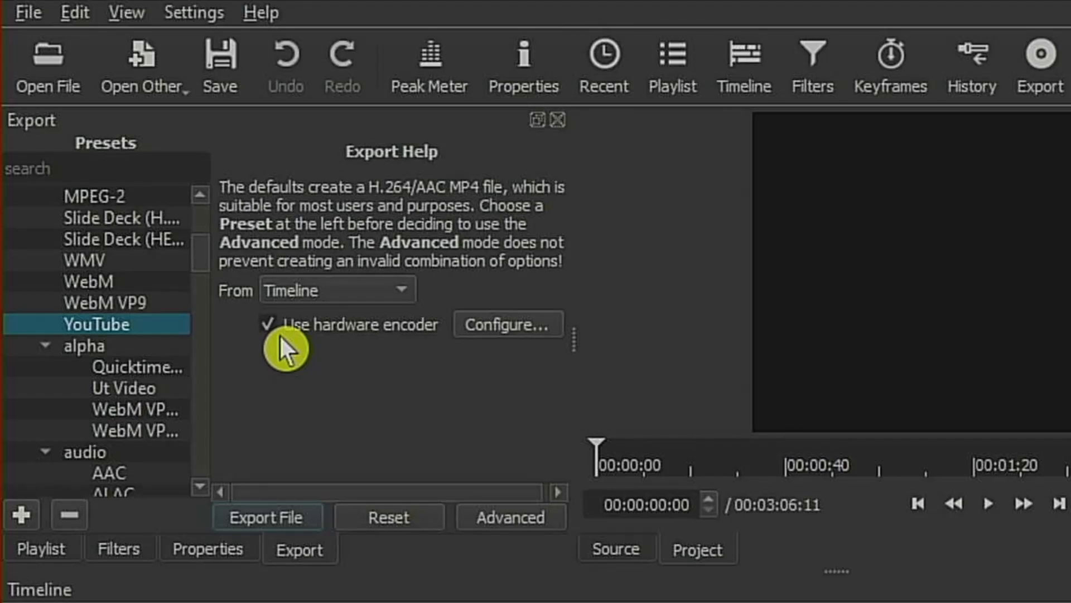
click(272, 518)
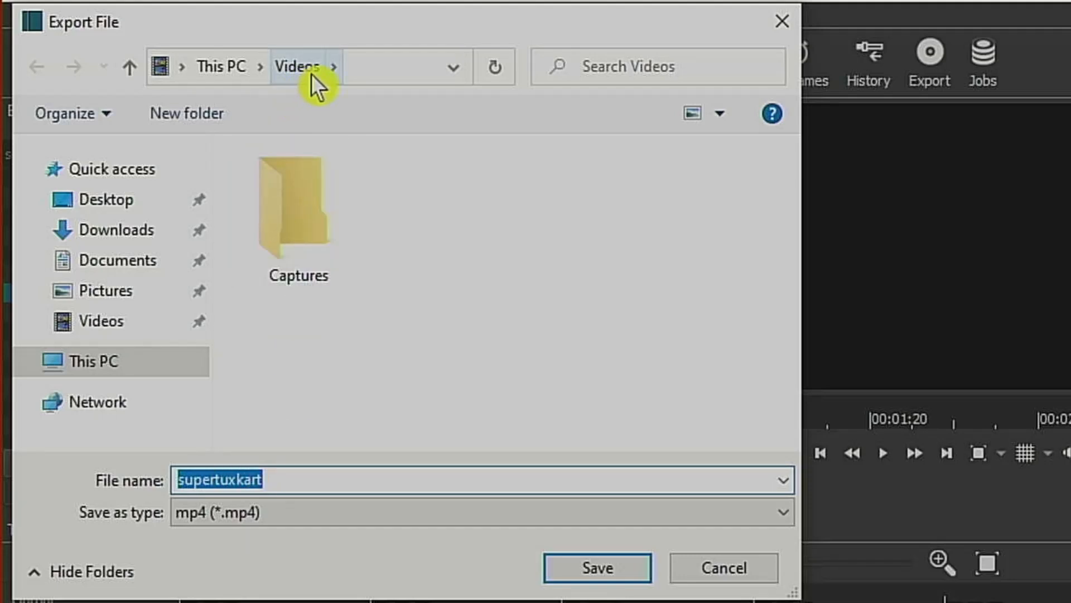
click(574, 562)
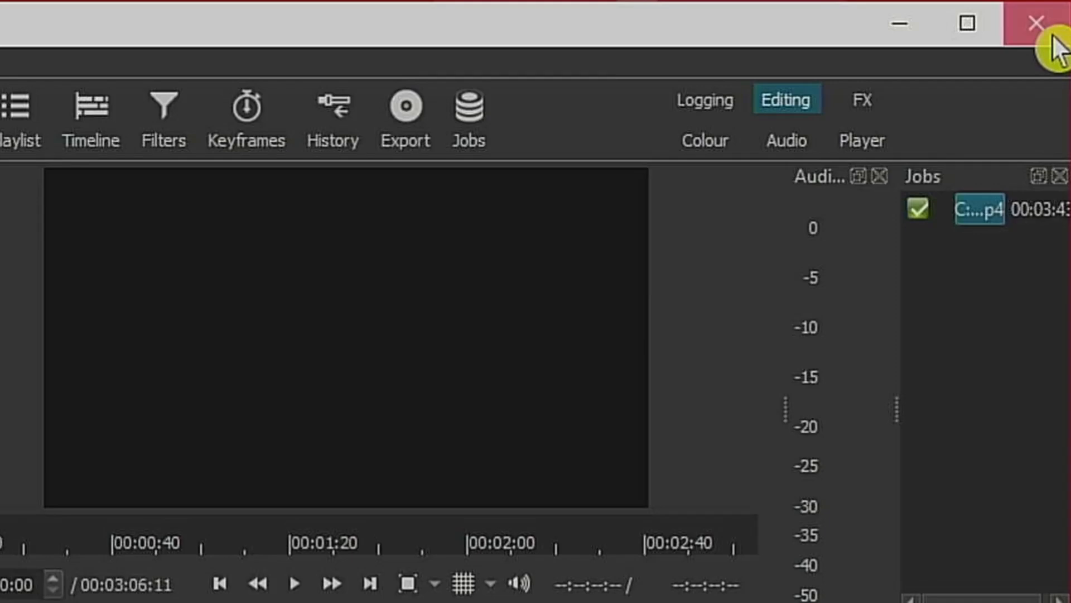
- Close Shotcut and play the exported supertuxkart video from the Videos folder in File Explorer
click(1052, 36)
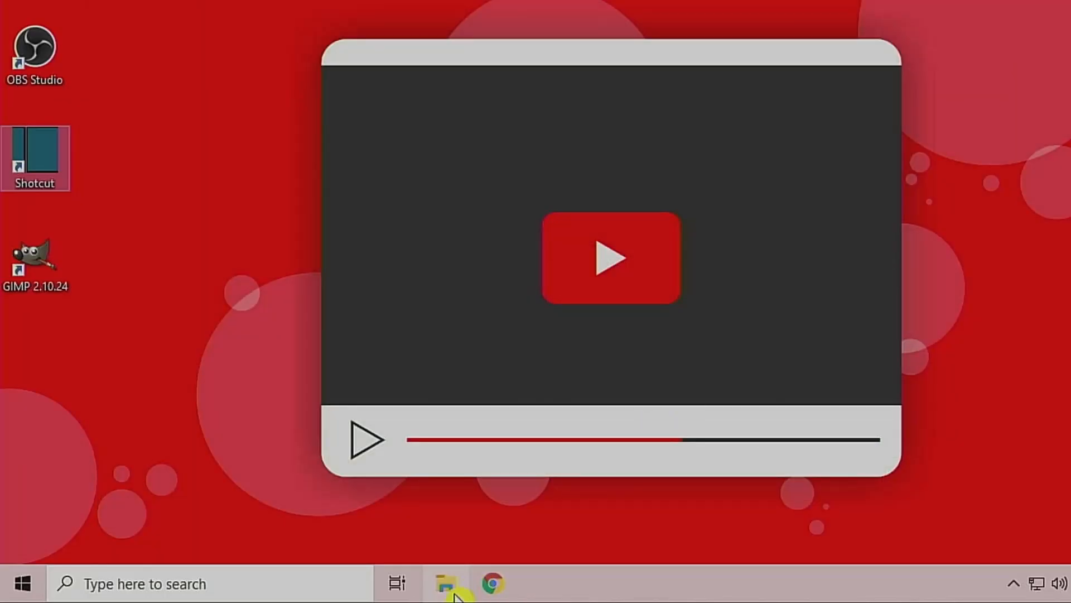
click(447, 583)
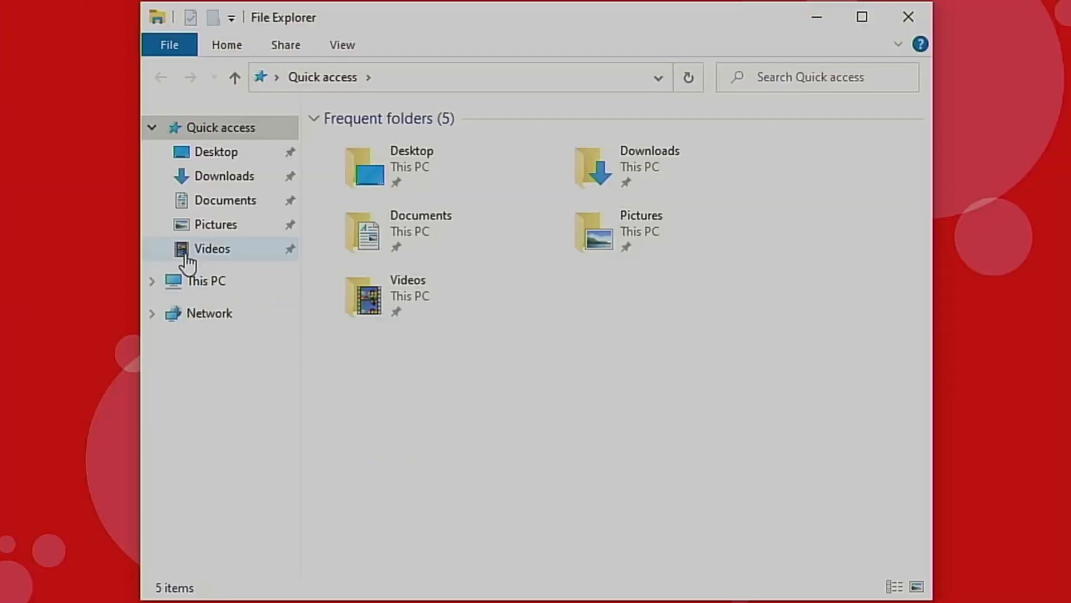
click(186, 255)
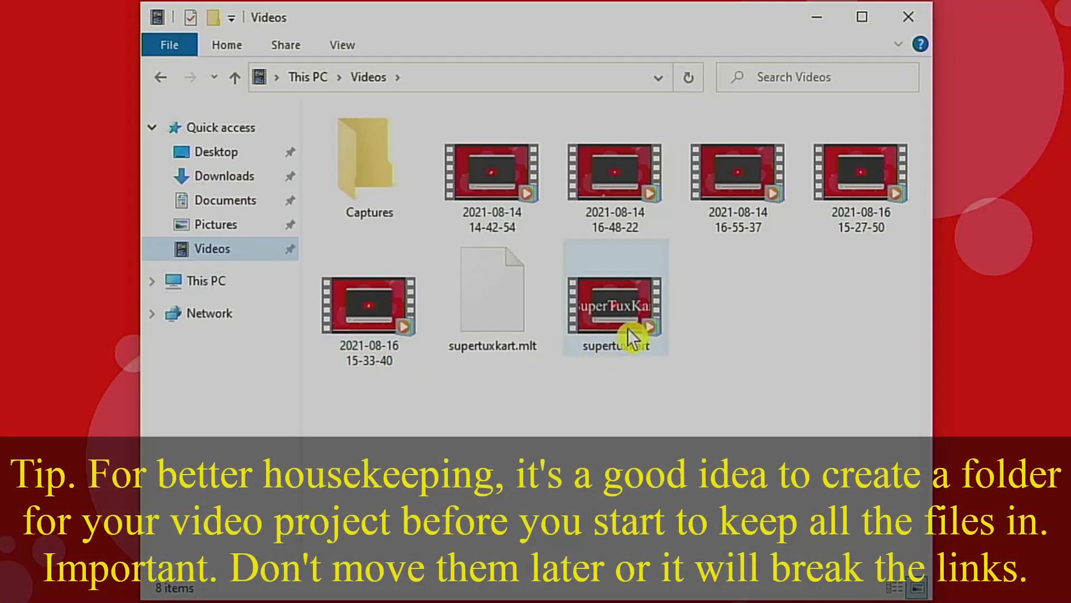
mouse_move(628, 329)
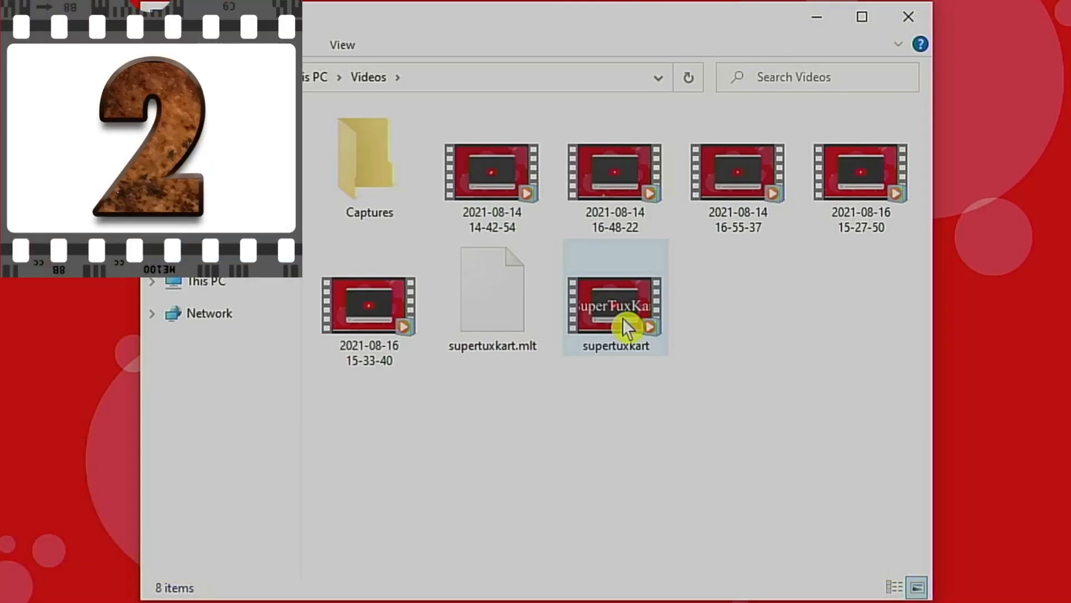
double_click(626, 328)
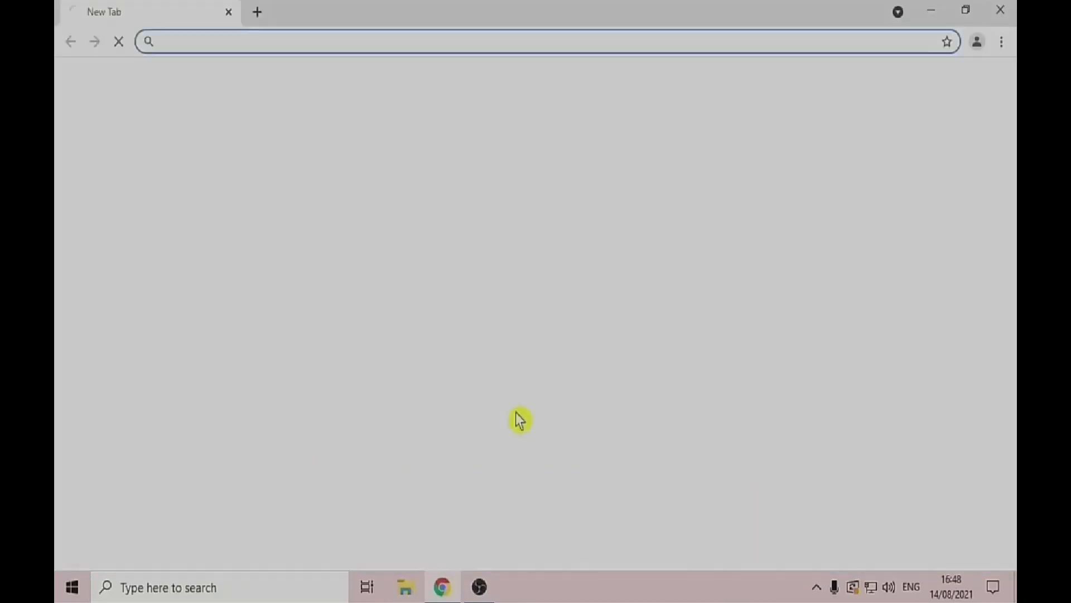
click(431, 328)
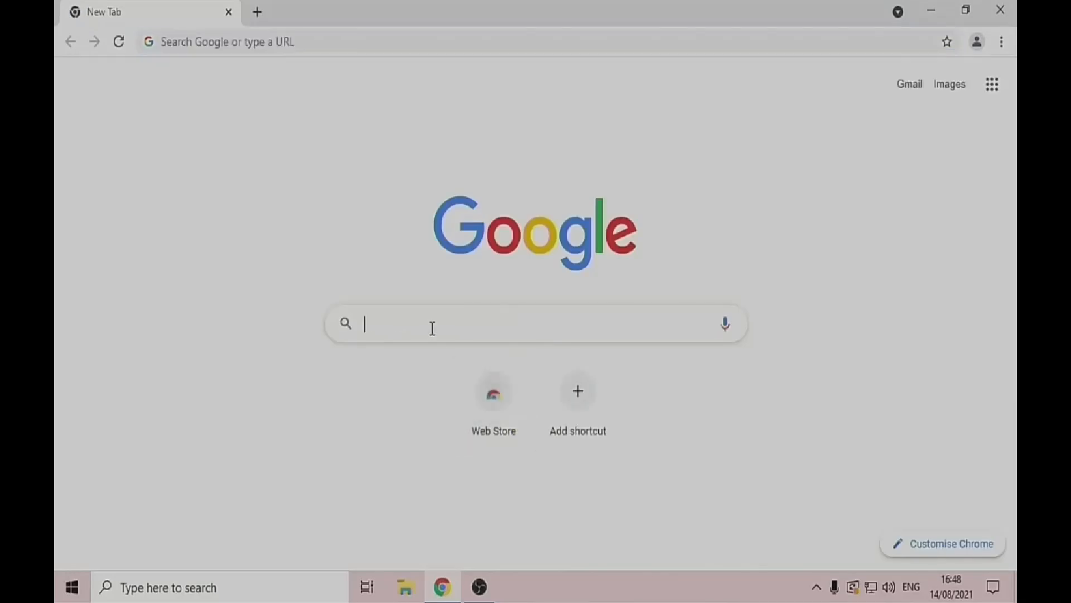
text(supertuxk)
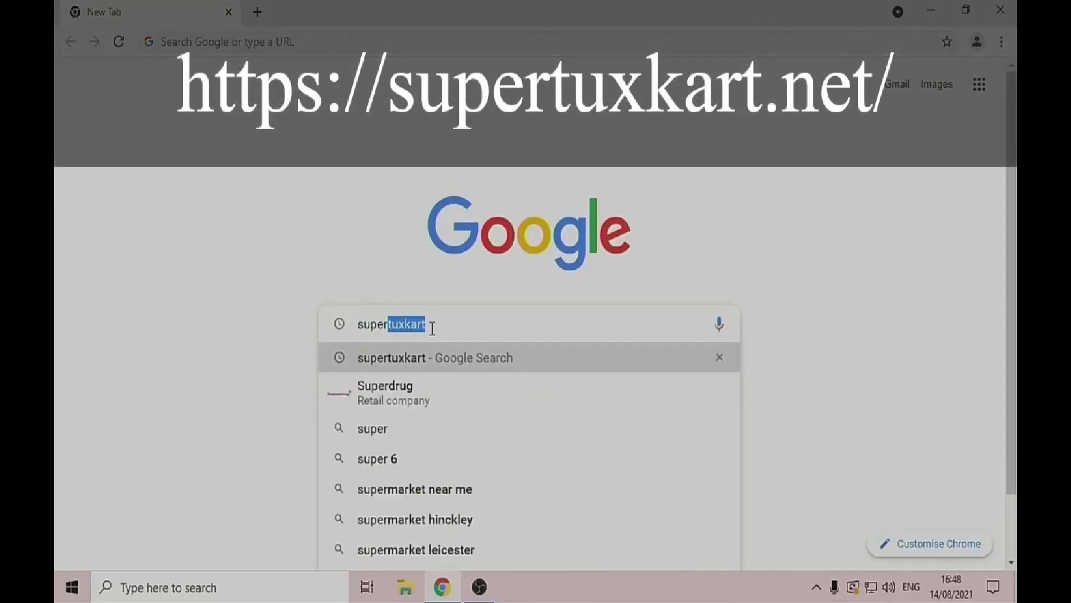
- Search Google for supertuxkart and open the official SuperTuxKart website from the results
text(art)
key(Return)
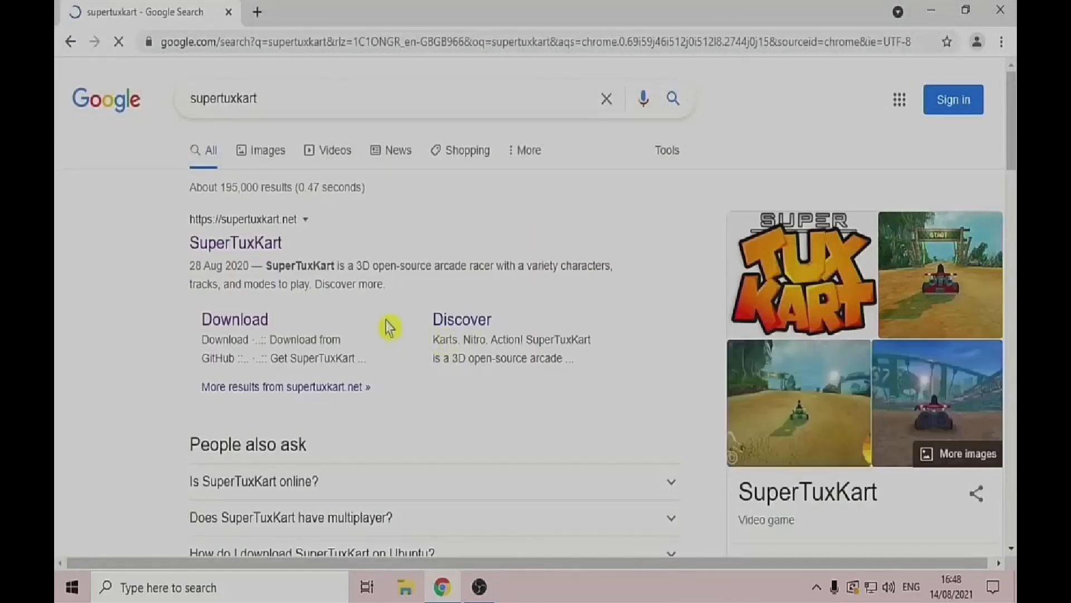
click(236, 254)
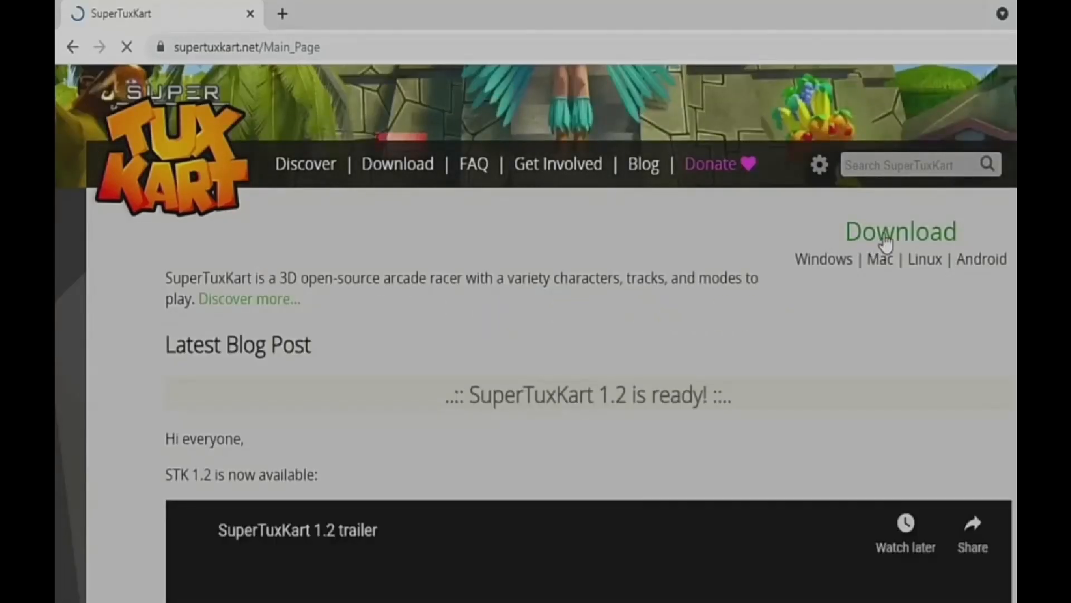
- Download the Windows installer SuperTuxKart.1.2.0.installer-64bit, saving it in the Downloads folder, and close the browser
click(886, 242)
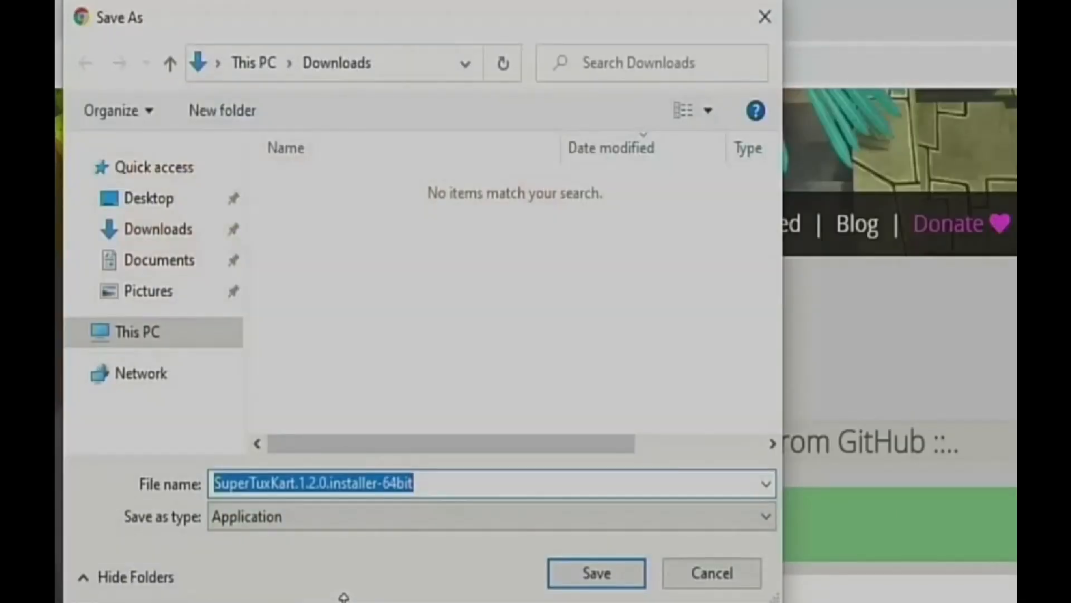
click(621, 580)
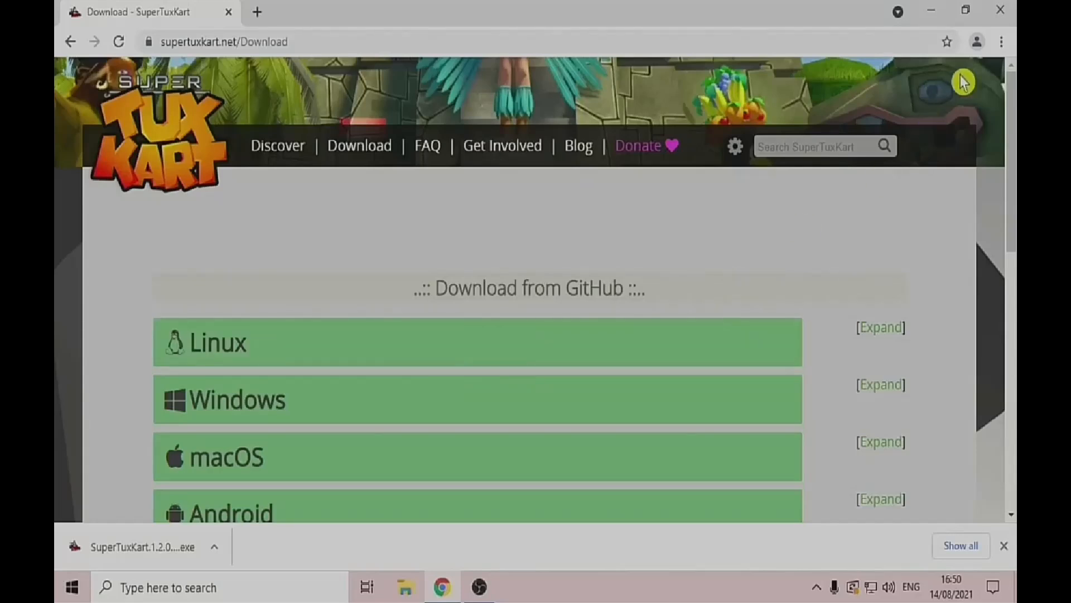
click(1000, 10)
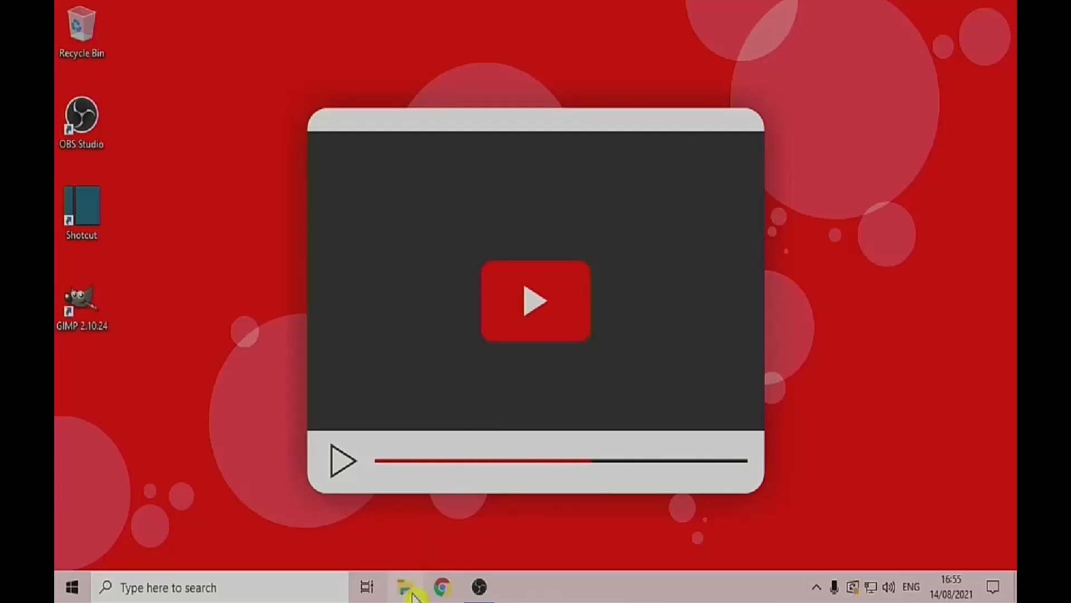
- Run SuperTuxKart.1.2.0.installer-64bit from the Downloads folder in File Explorer and allow it to make changes to the device
key(super+e)
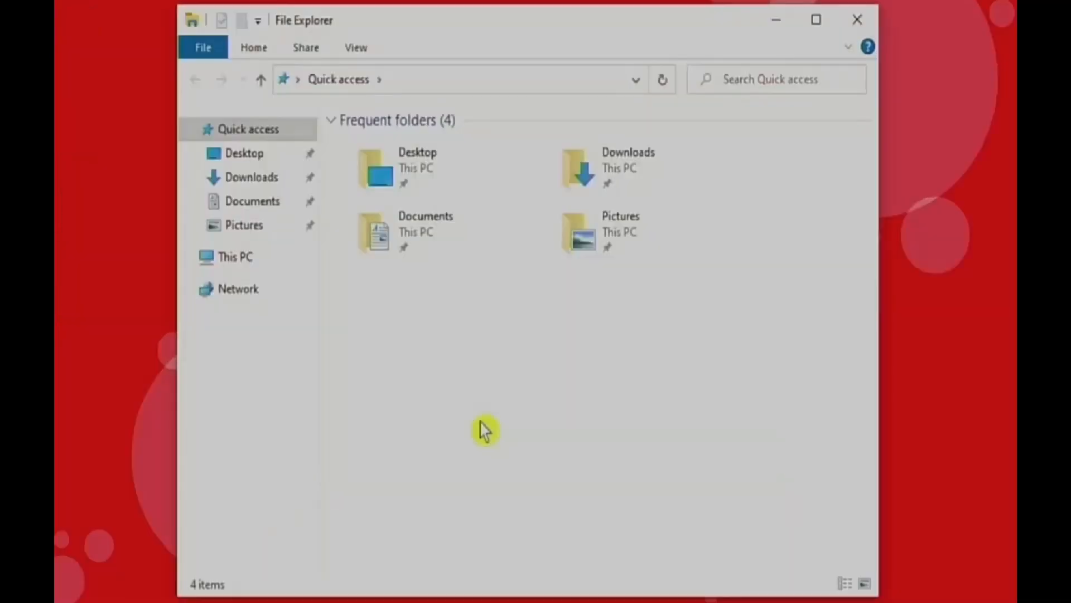
click(251, 177)
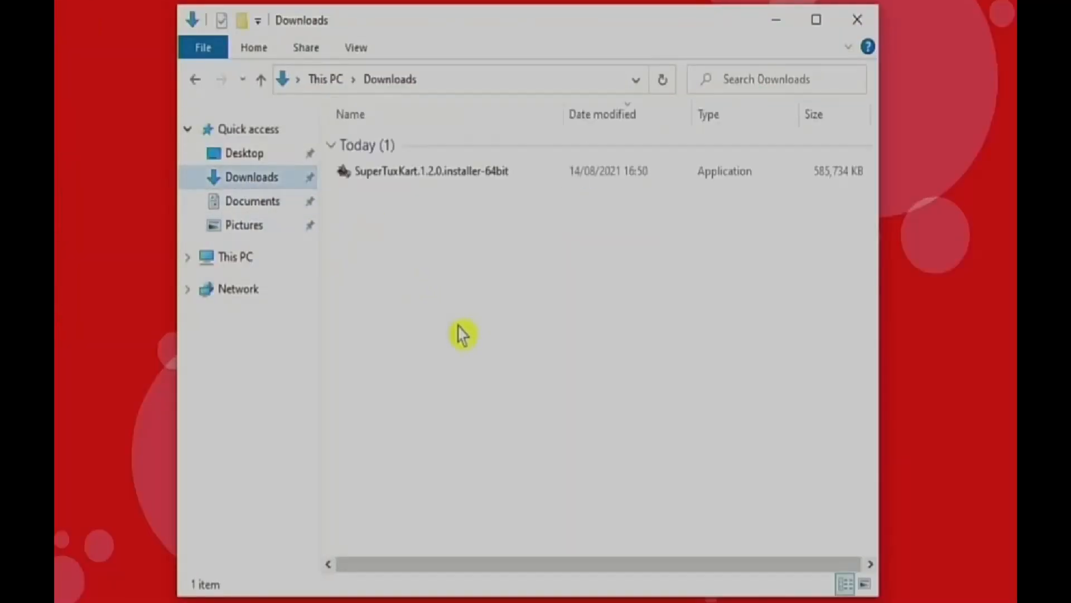
double_click(384, 176)
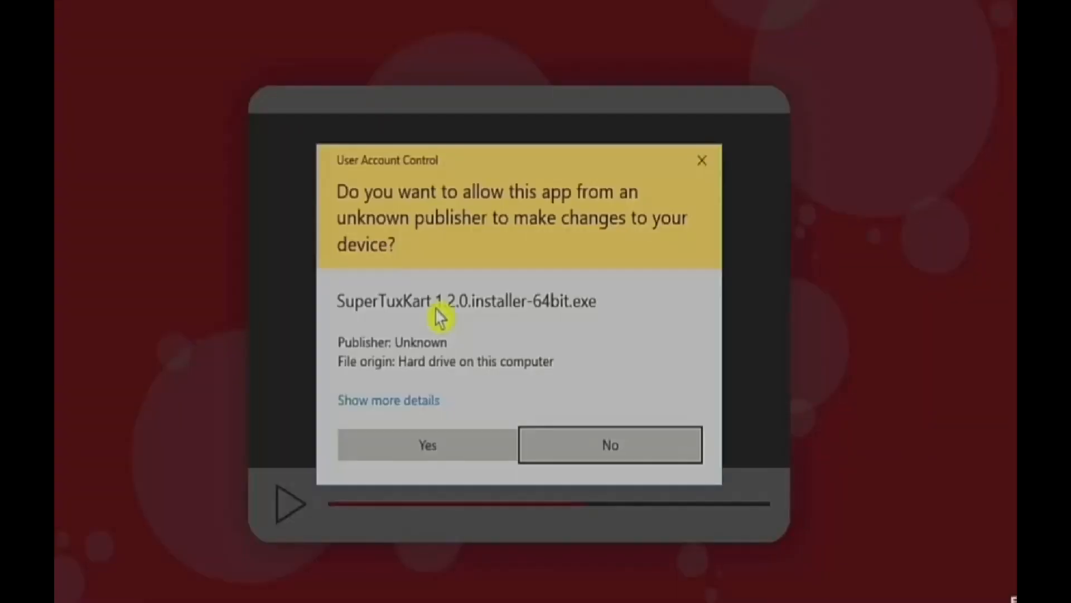
click(434, 452)
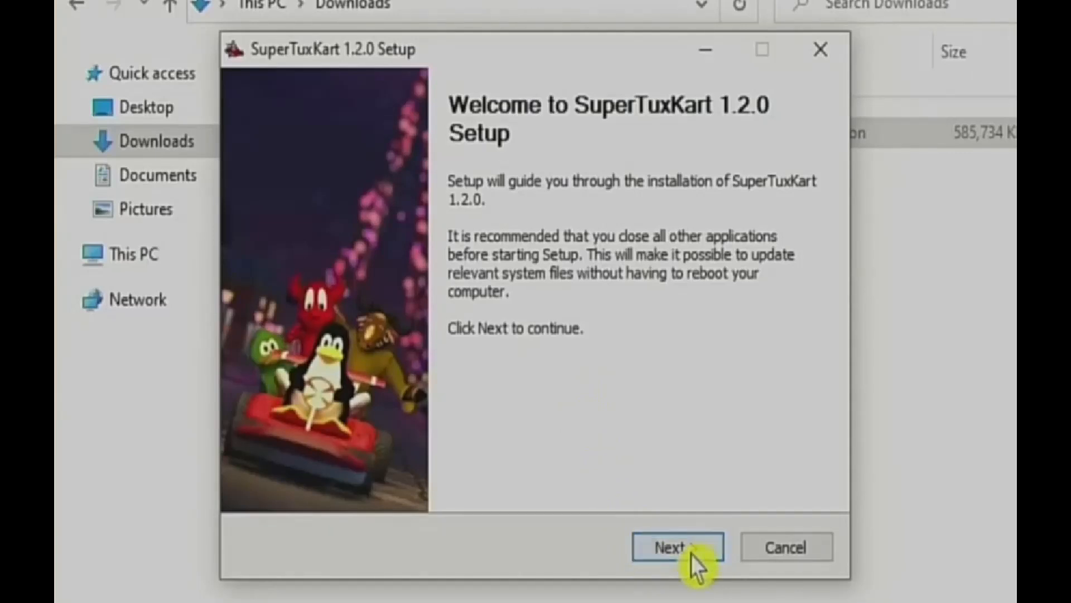
- Install SuperTuxKart 1.2.0 with the default destination and Start Menu folders, finish the setup and close the Downloads window
click(691, 554)
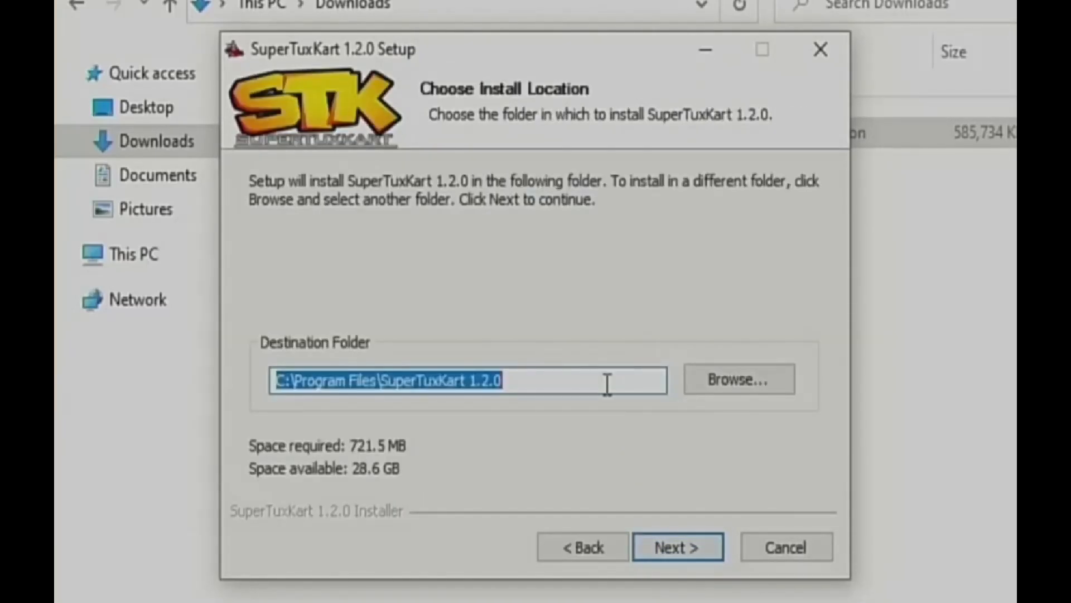
click(669, 546)
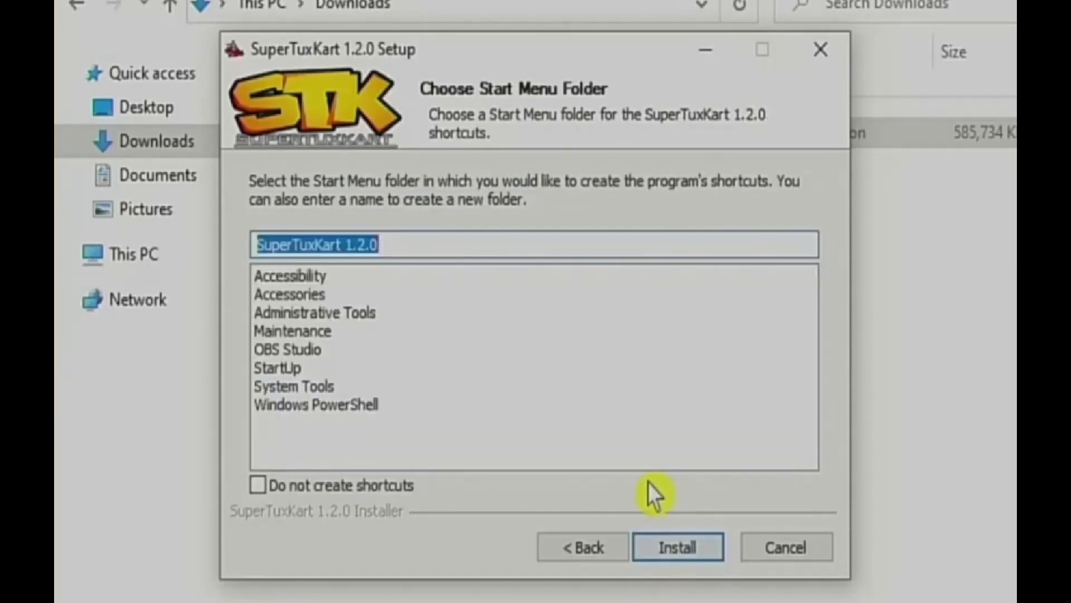
click(674, 545)
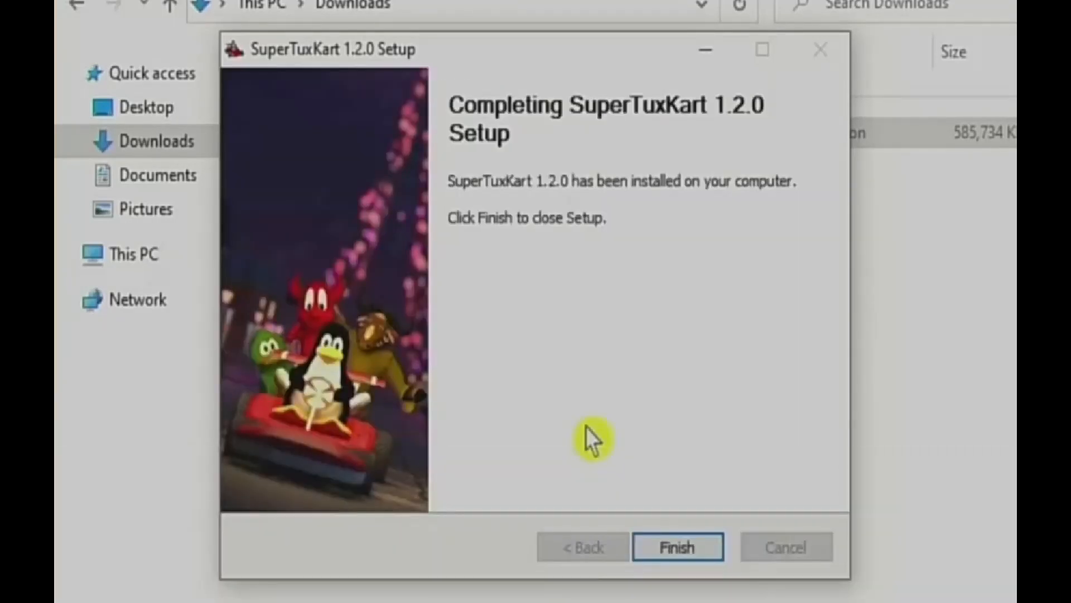
click(665, 554)
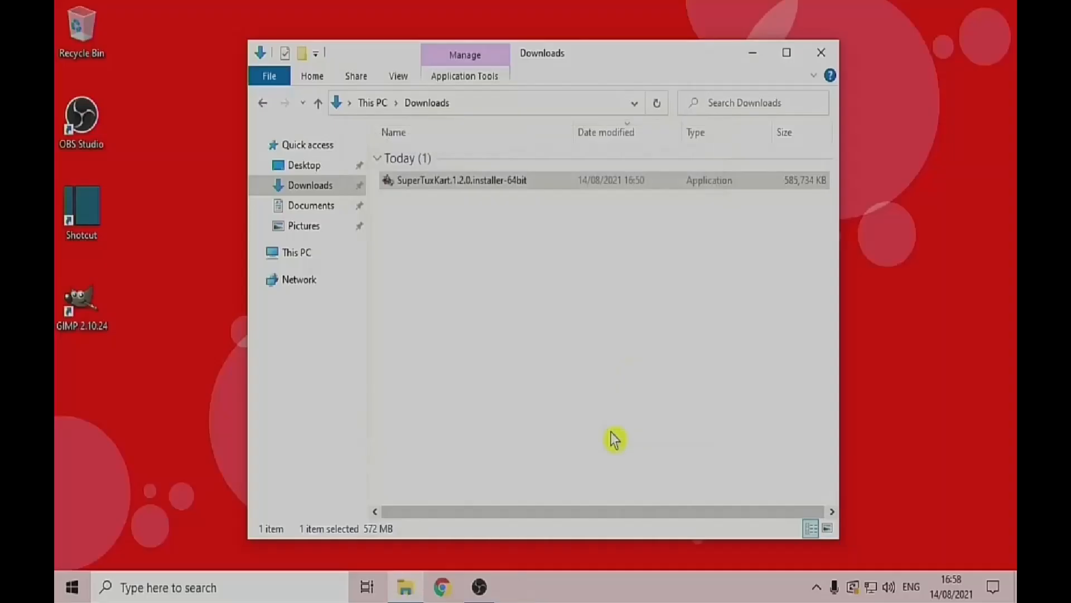
click(821, 54)
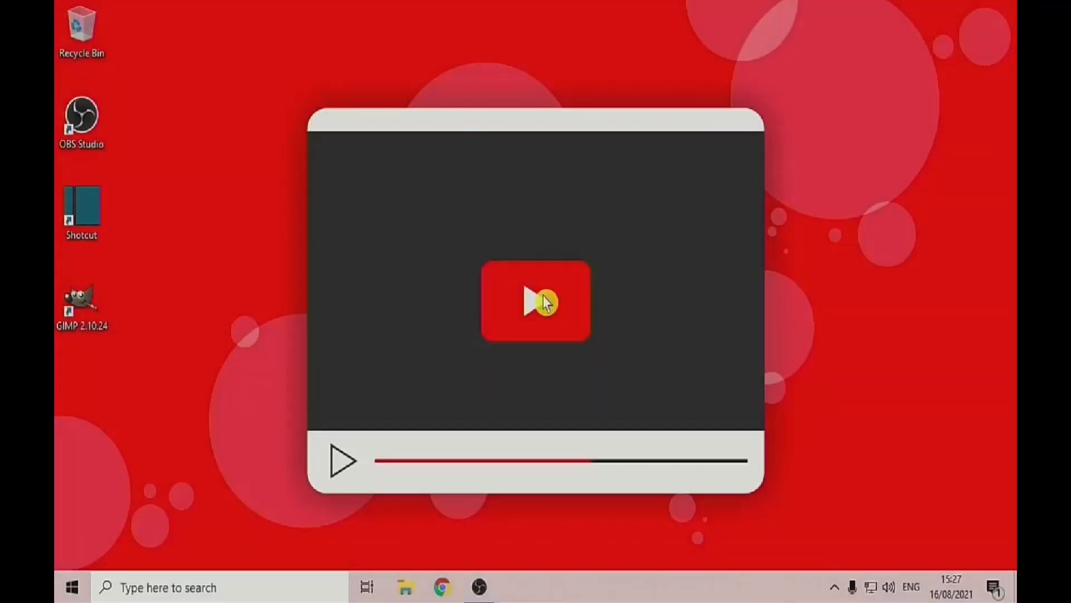
- Search Windows for supertuxkart and launch the SuperTuxKart 1.2.0 app
click(155, 595)
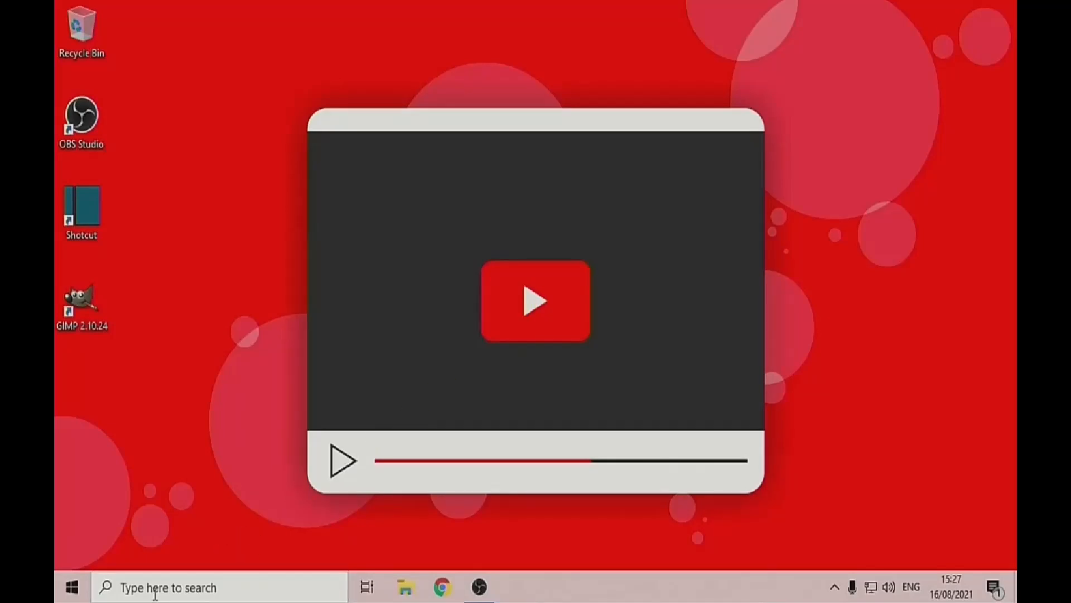
text(supe)
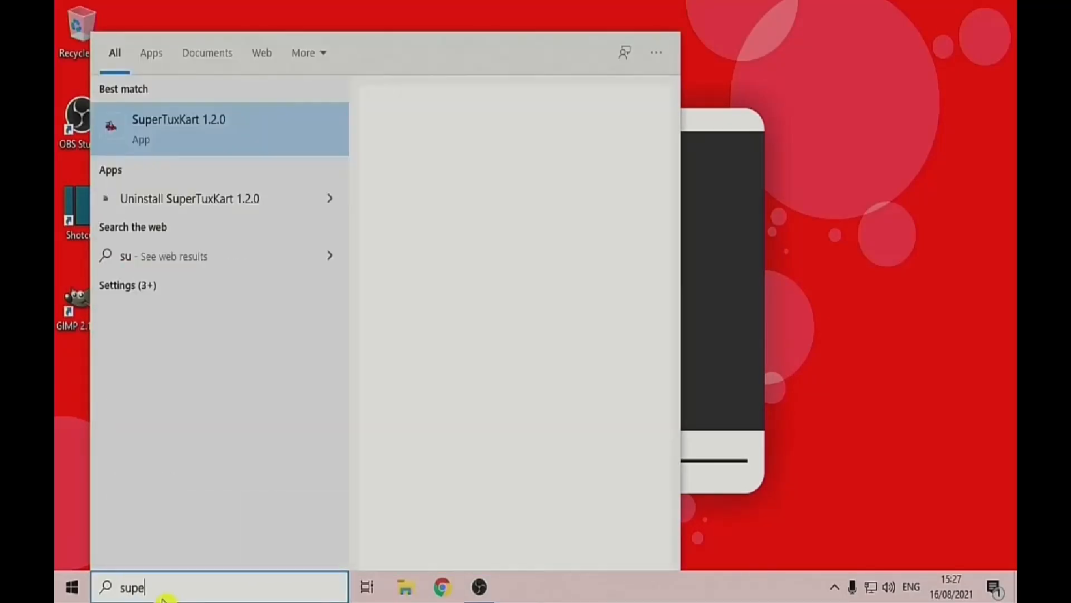
text(rtuxkart)
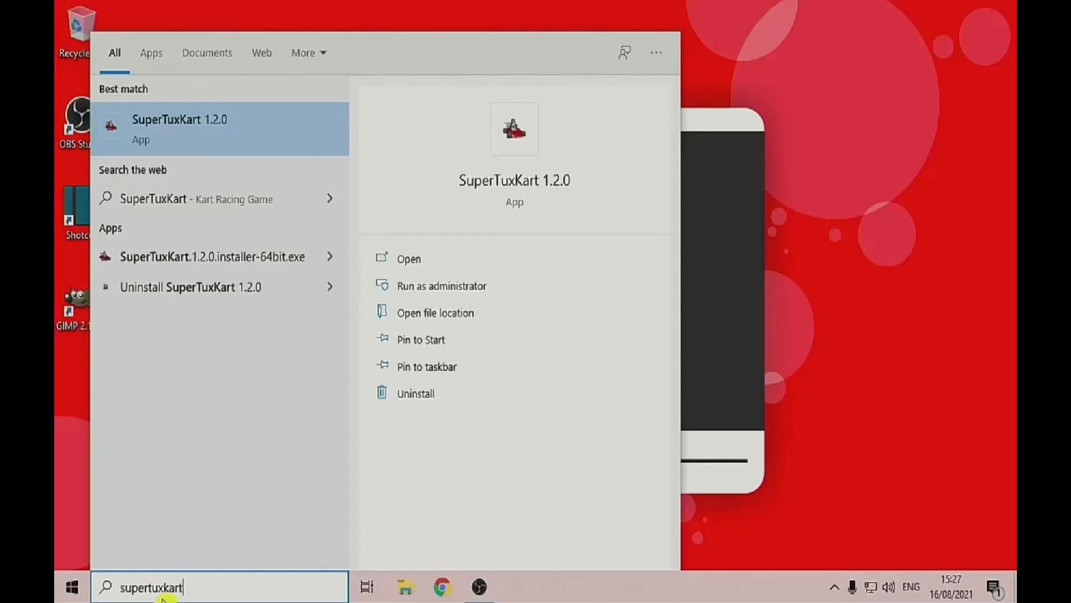
click(165, 129)
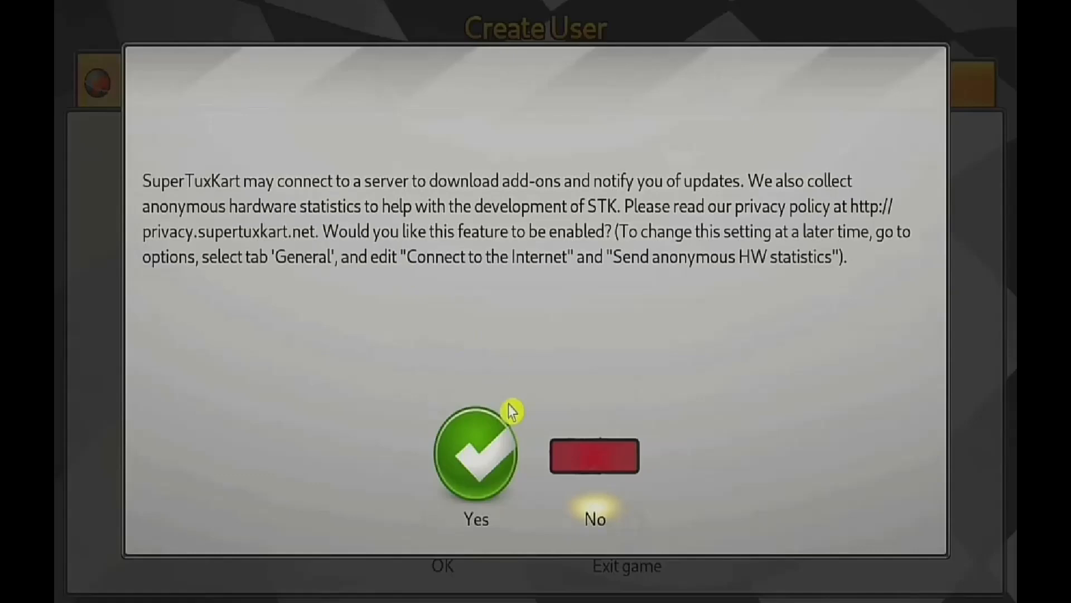
- Decline the game's internet connection, create the offline account with the local name provided, and skip the tutorial
click(597, 471)
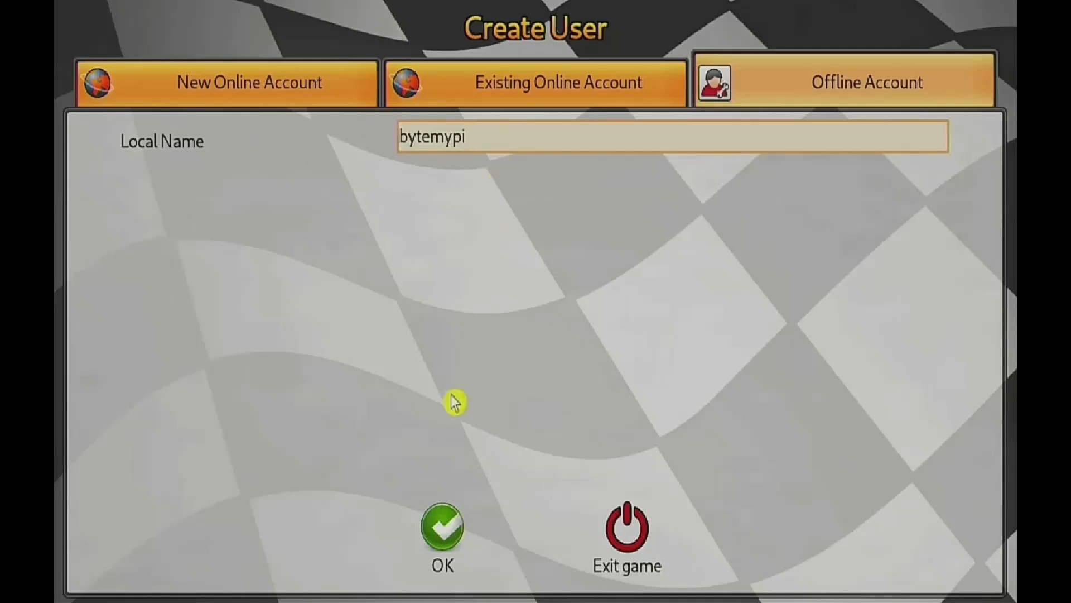
click(439, 529)
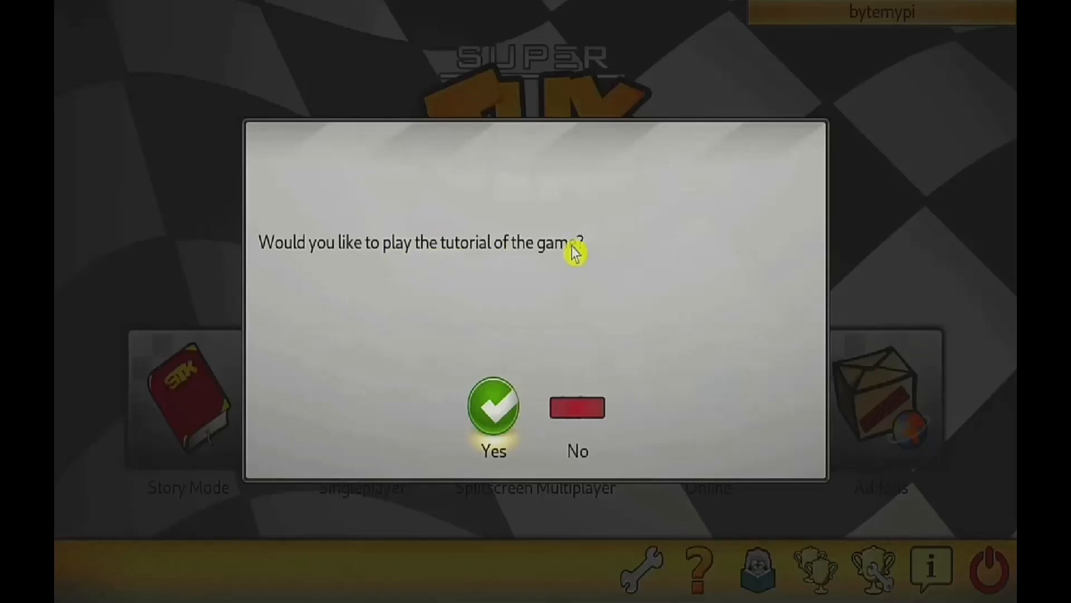
click(581, 432)
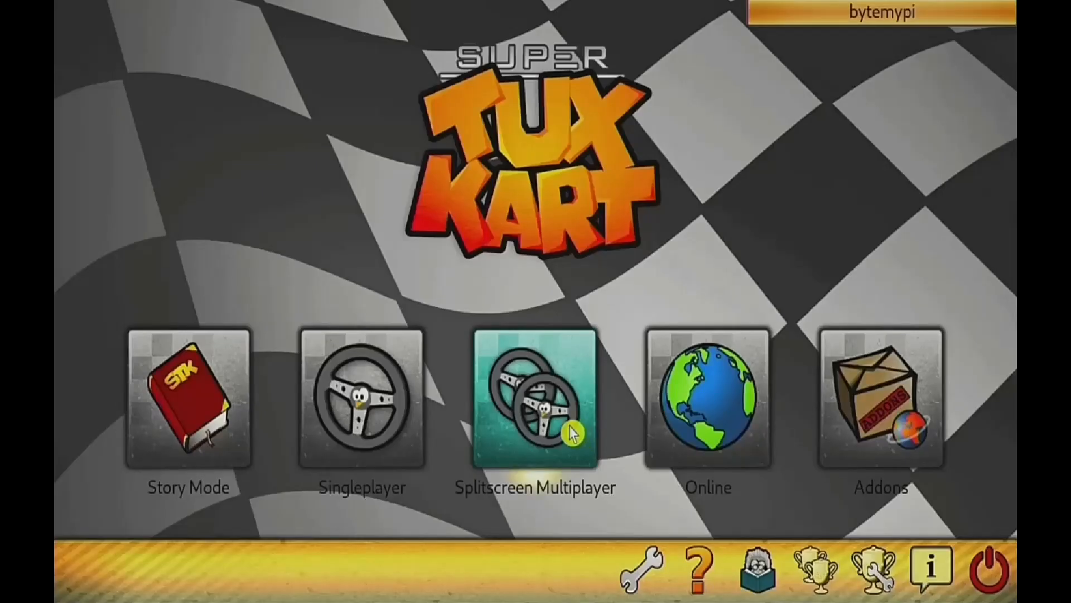
- Set up a single-player Normal Race with the Tux kart on the Antediluvian Abyss track and start it
click(373, 432)
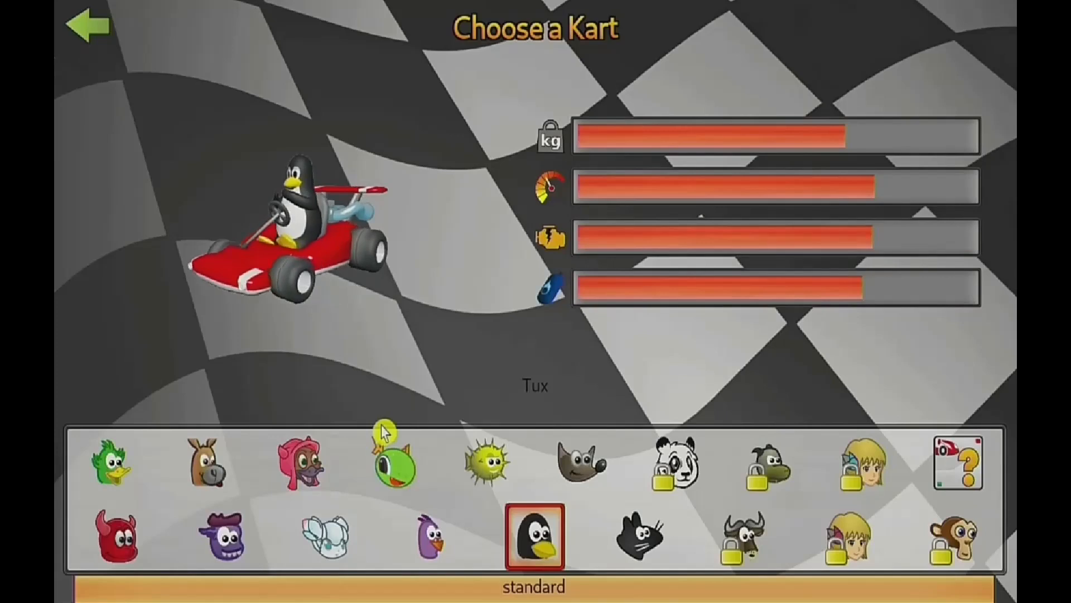
click(545, 552)
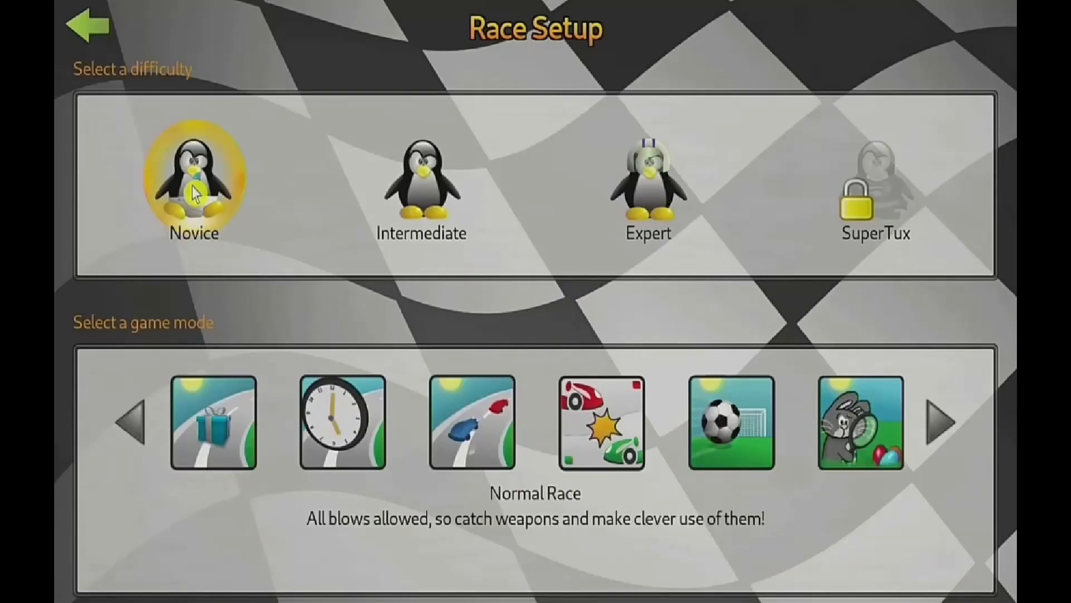
click(216, 434)
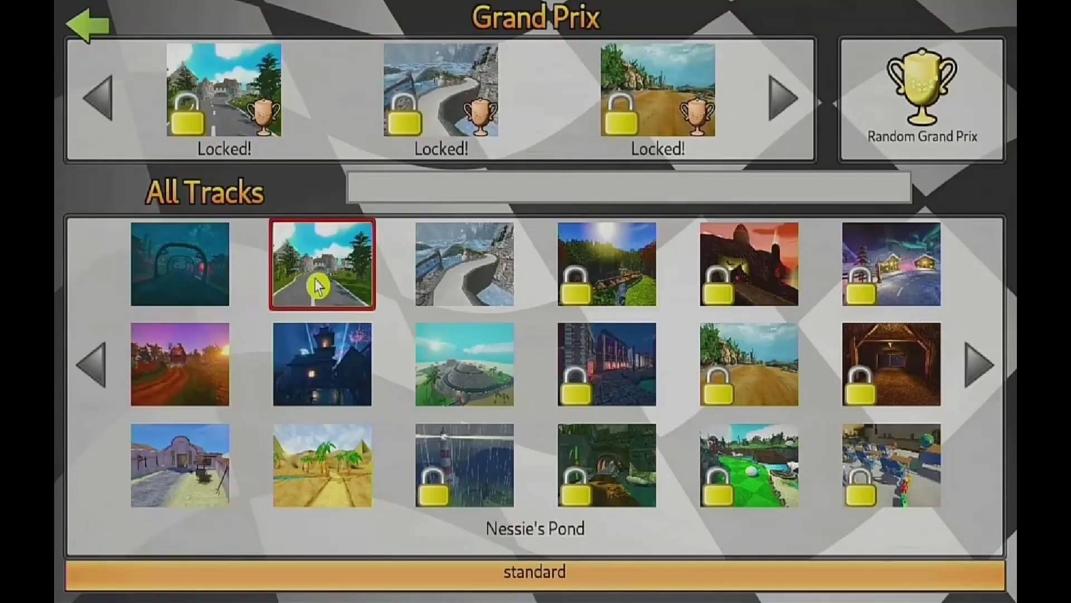
click(197, 275)
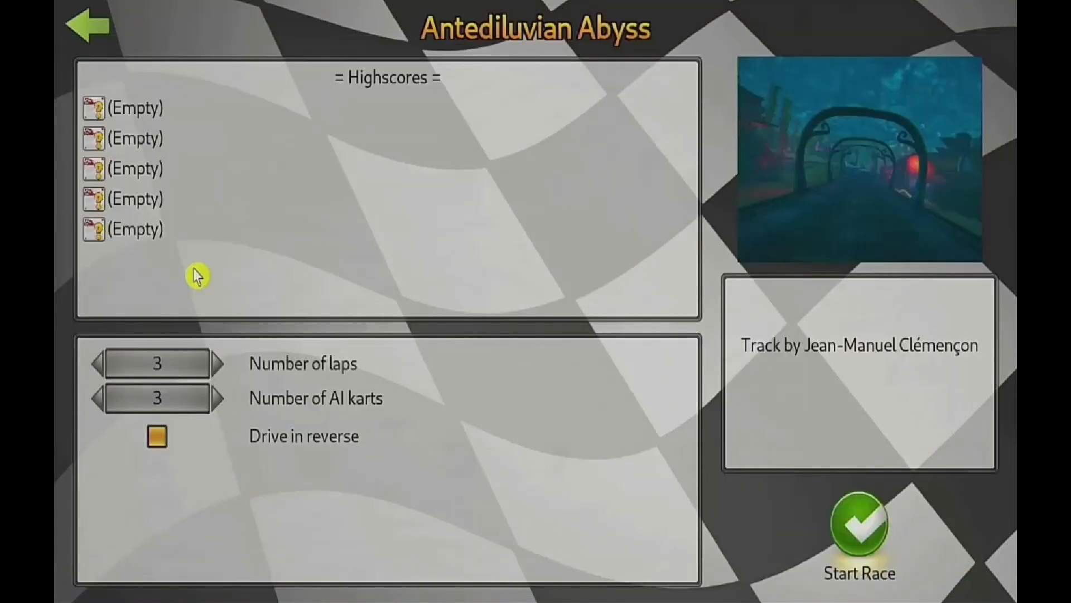
click(876, 545)
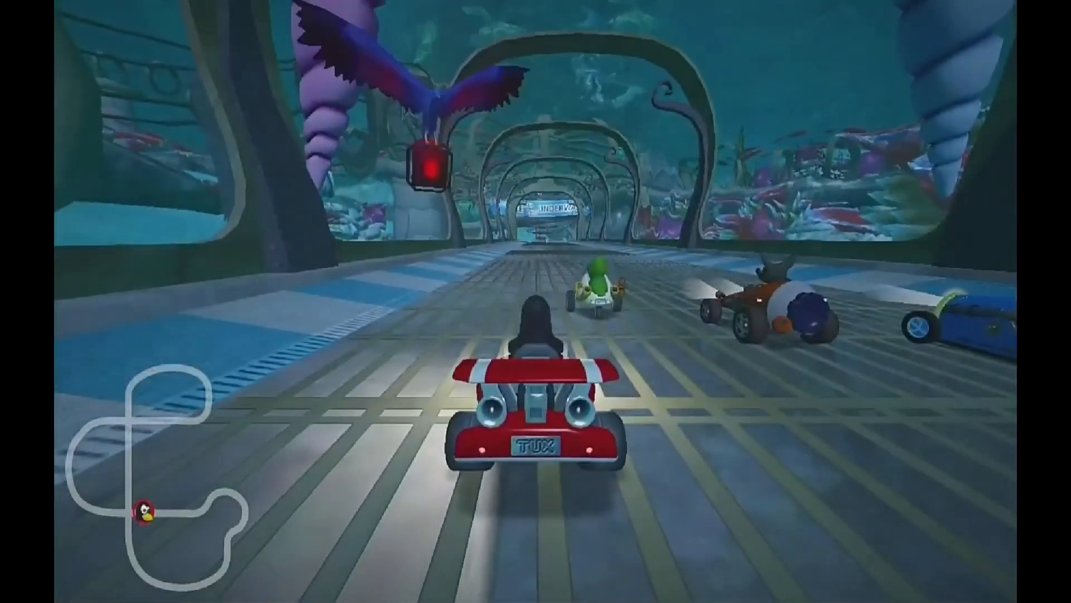
- Drive the kart forward along the first stretch of the track, exit the race and quit the game
key(Up)
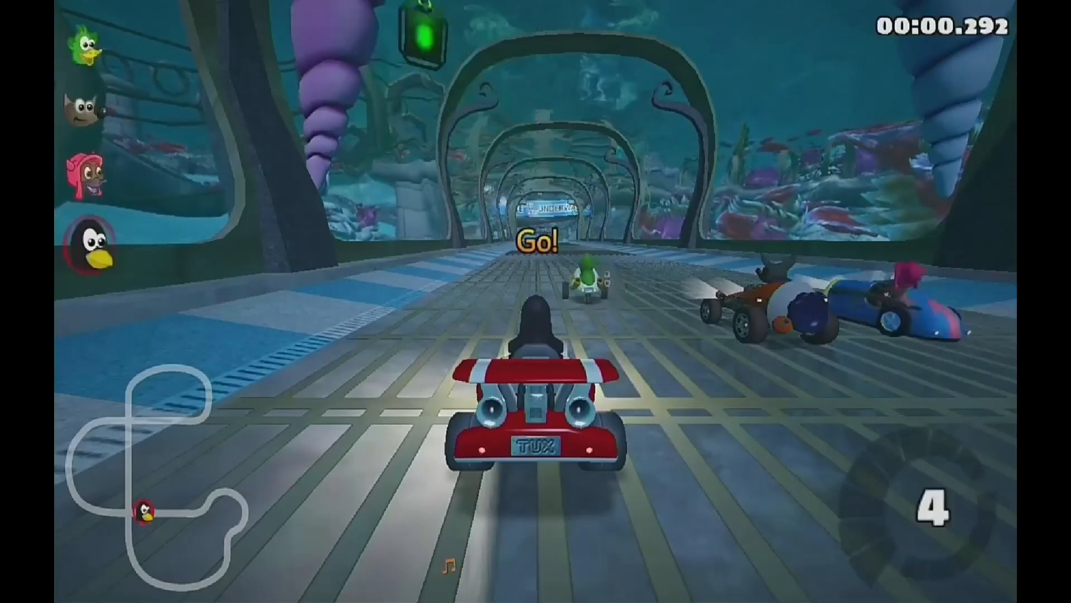
key(Up)
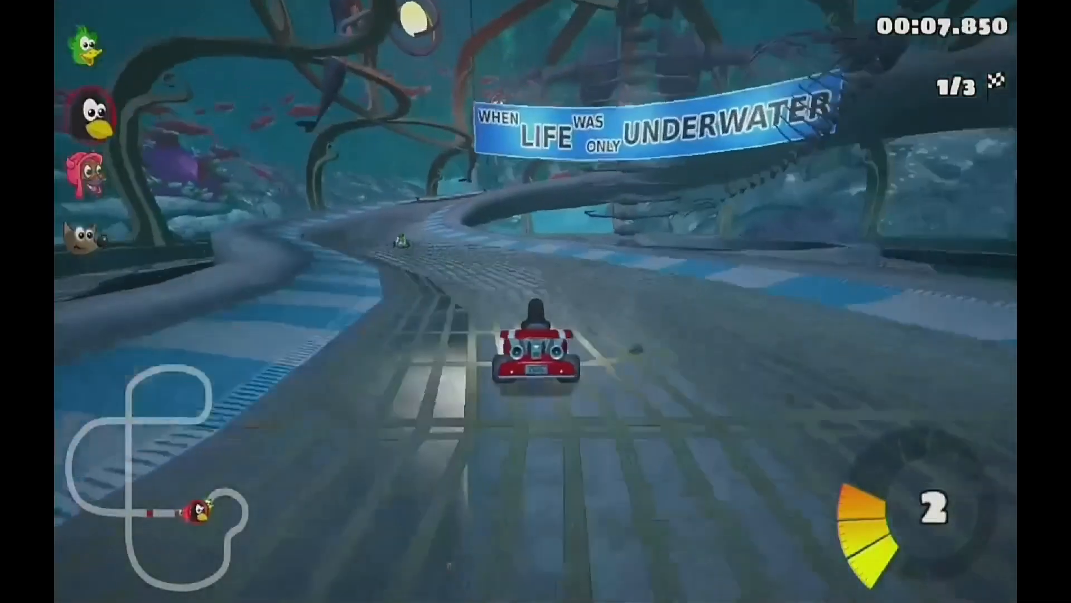
key(Escape)
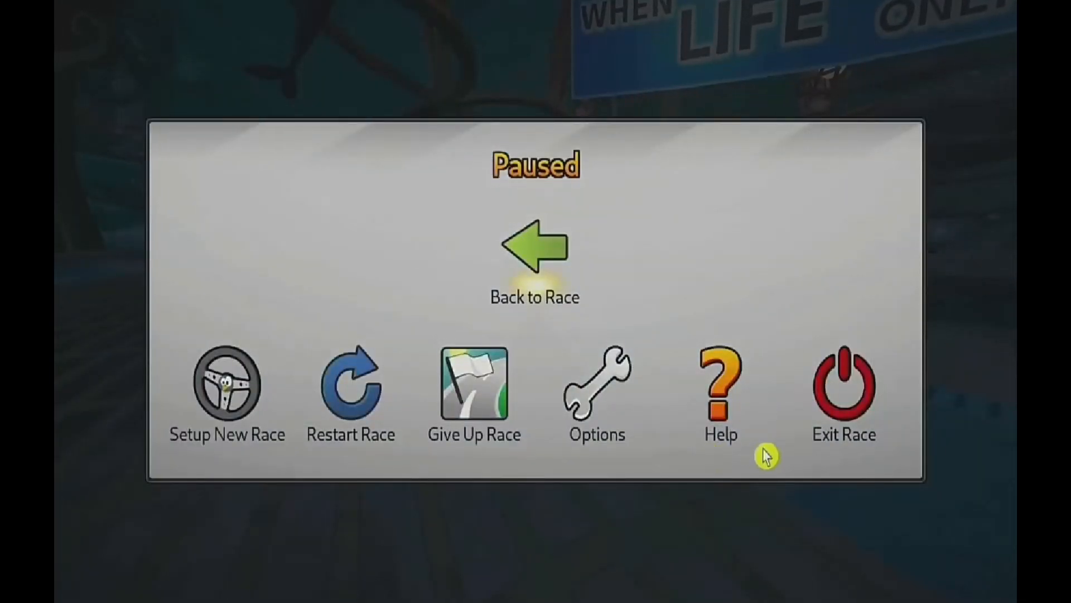
click(842, 401)
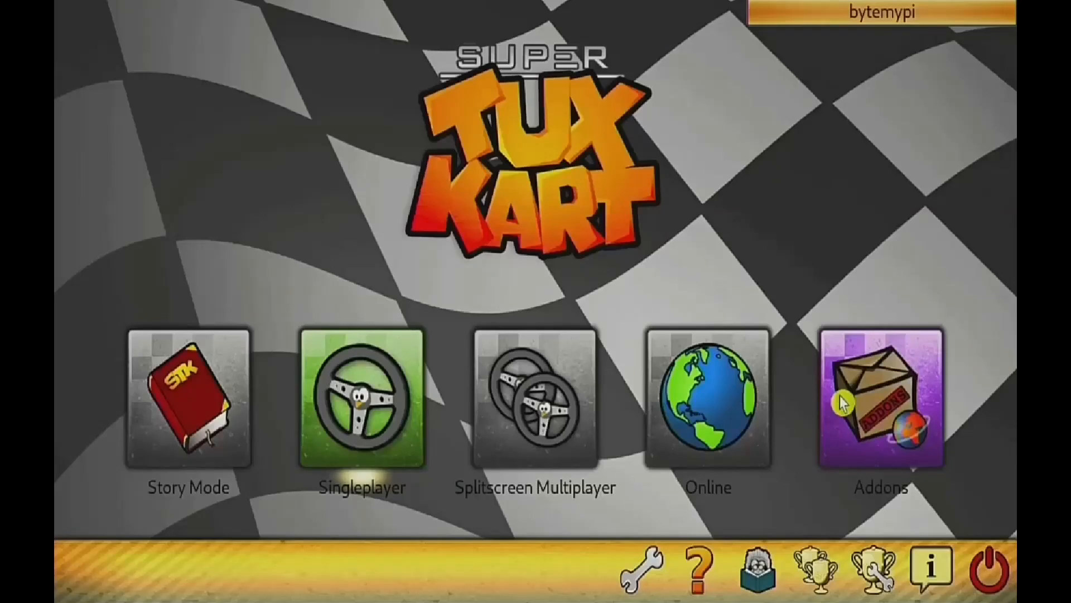
click(987, 584)
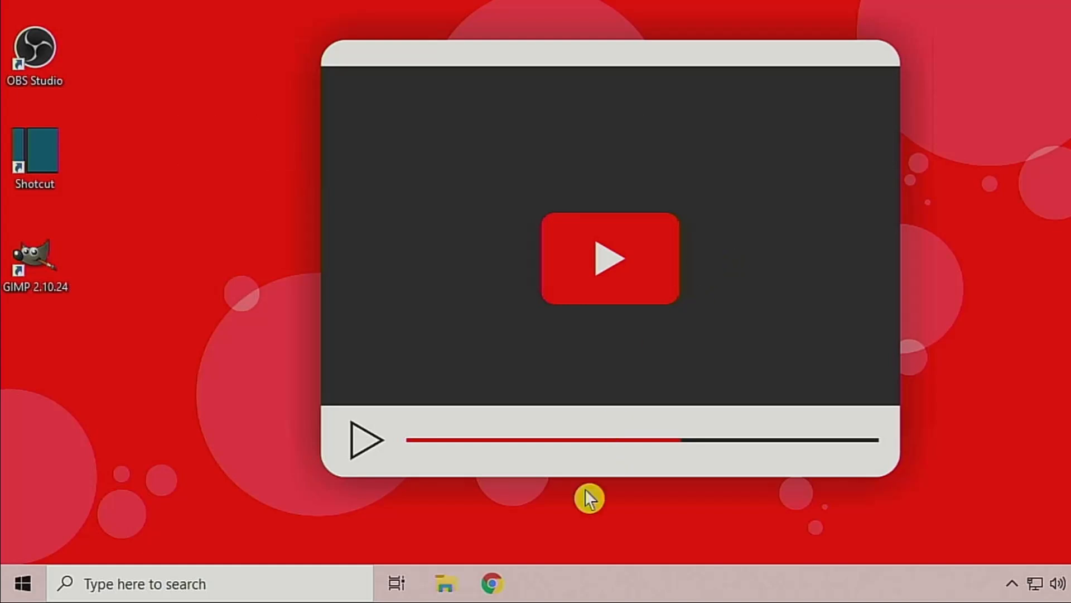
- Open YouTube in Chrome and sign in with the account's e-mail and password
click(494, 584)
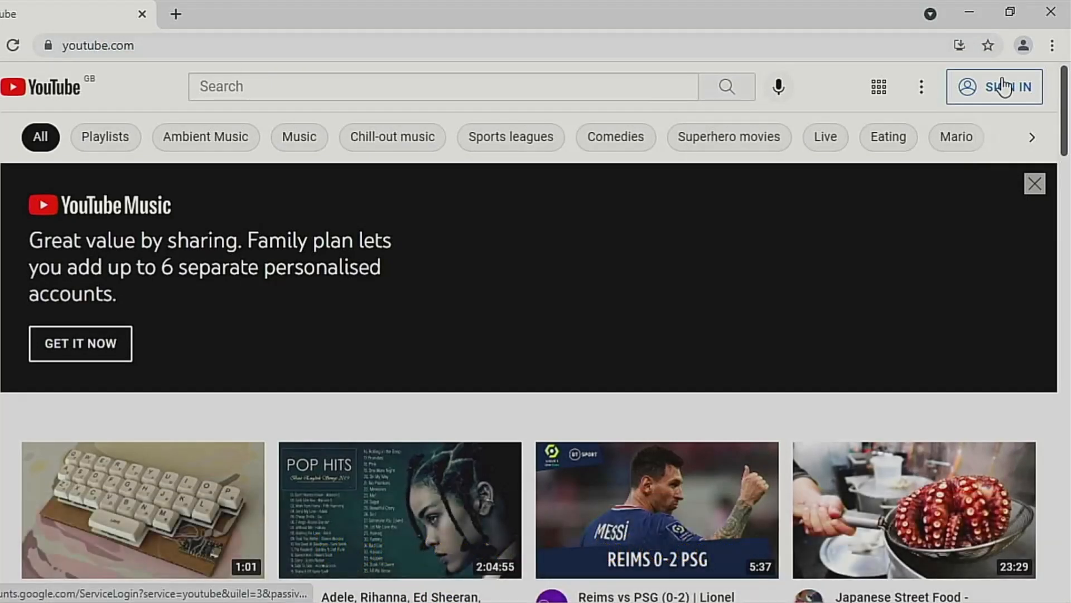
click(1014, 90)
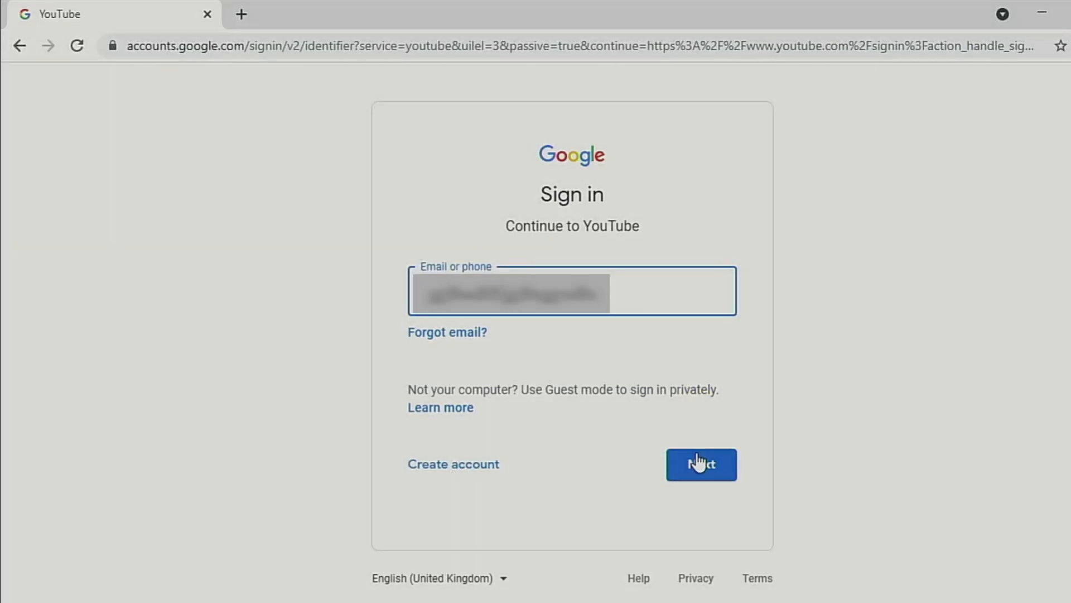
click(697, 463)
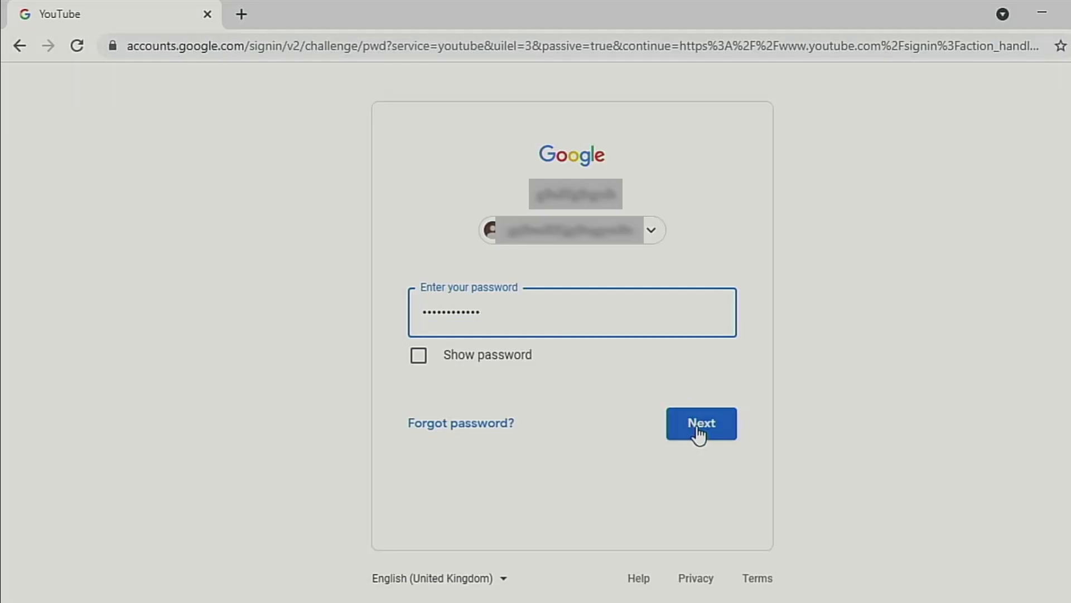
click(700, 432)
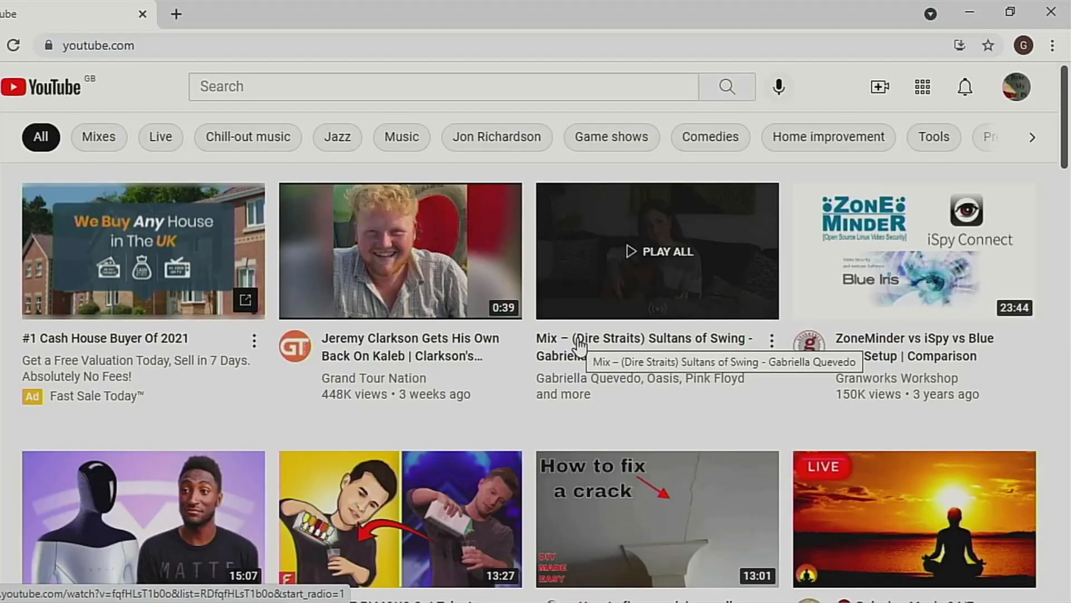
- Go to the channel's YouTube Studio dashboard and upload the supertuxkart video file from the Videos folder
click(1017, 89)
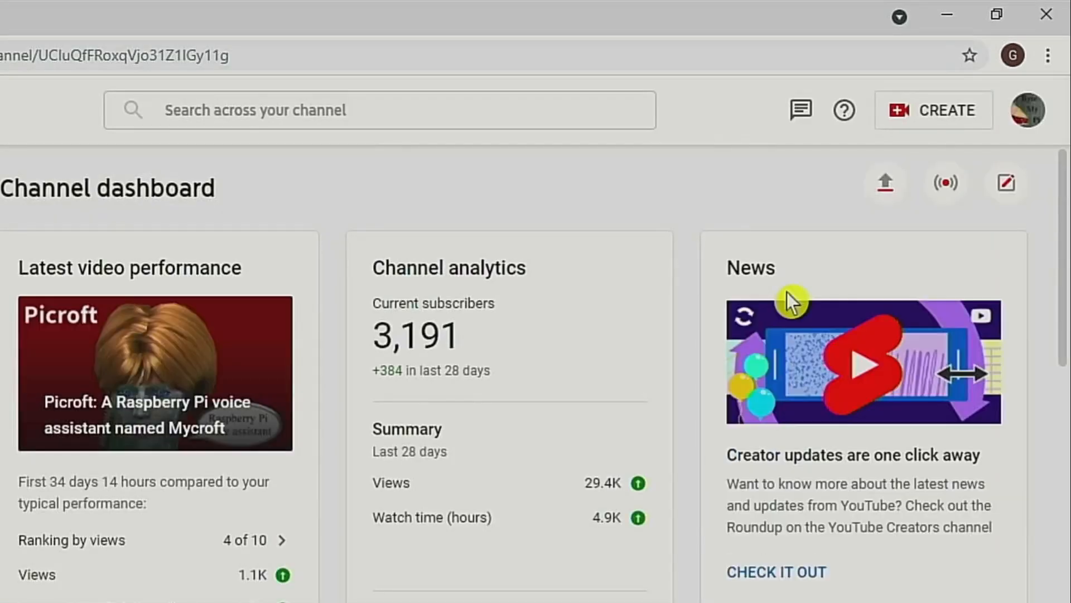
click(885, 183)
click(534, 434)
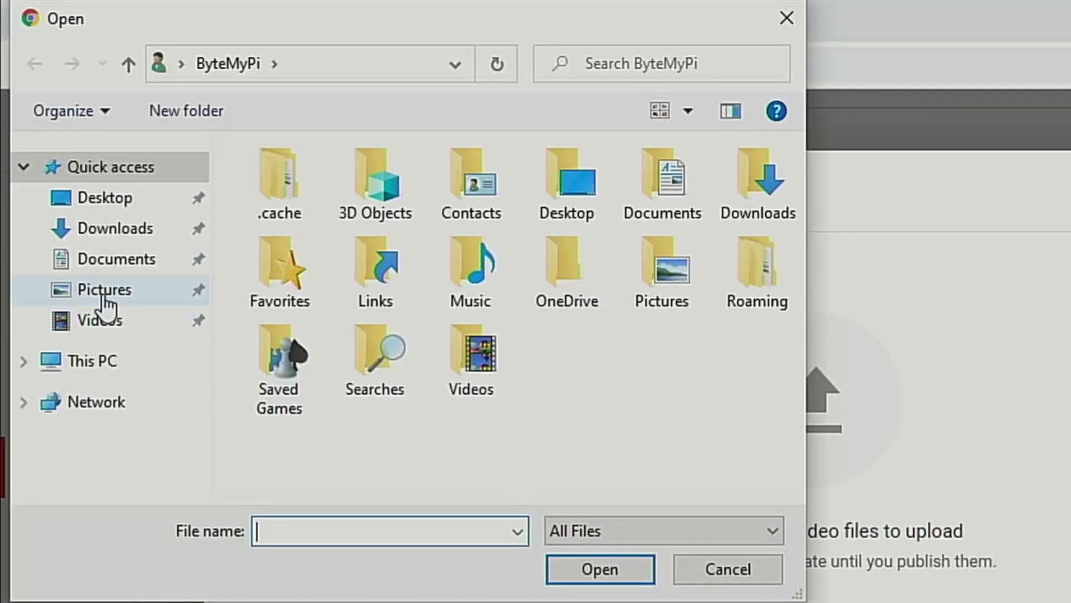
click(101, 319)
click(702, 398)
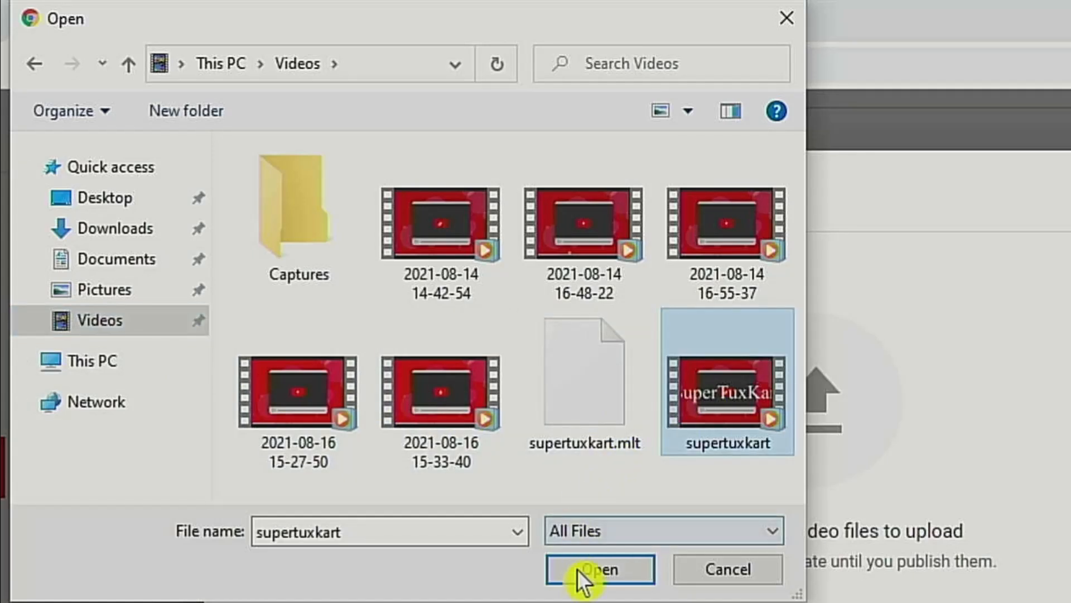
click(591, 575)
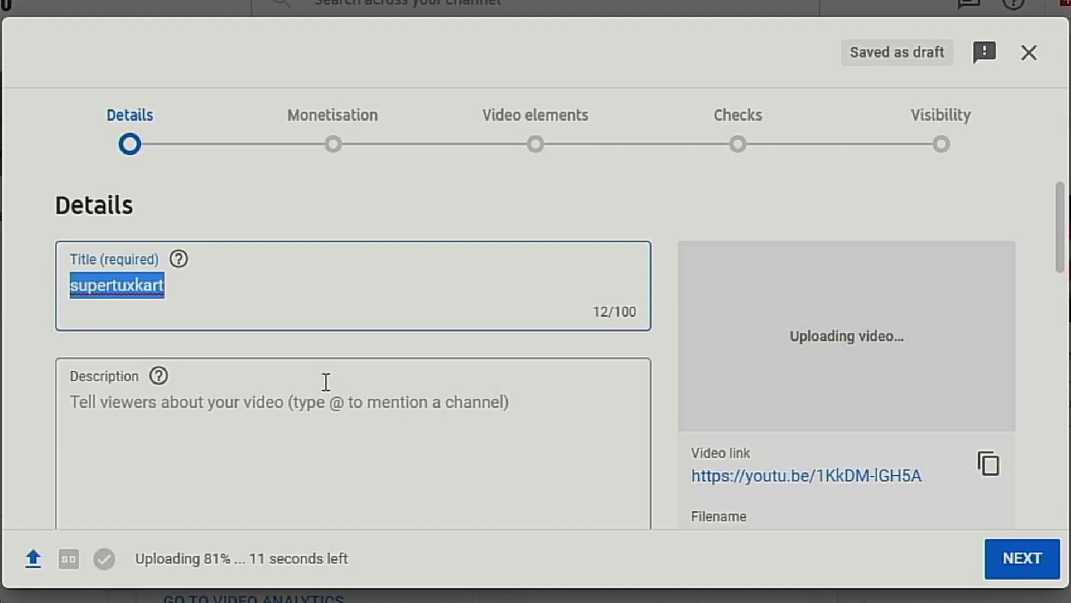
- Title the video "Racing Fun with SuperTuxKart" and describe it as free, open source karting fun, only a download away on Windows, Mac or Linux
text(R)
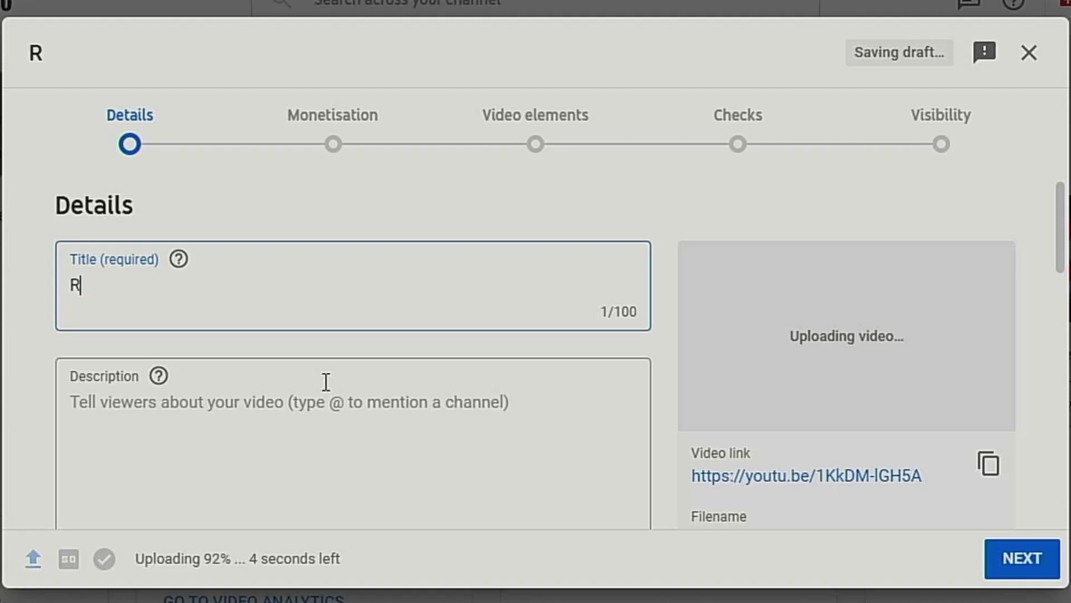
text(acing Fu)
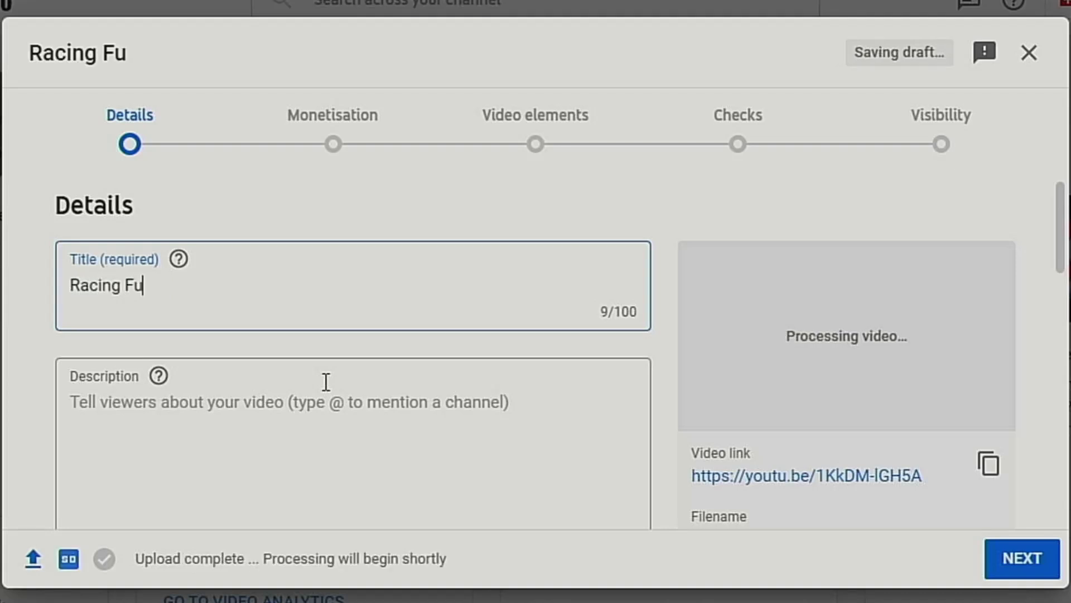
text(n with Su)
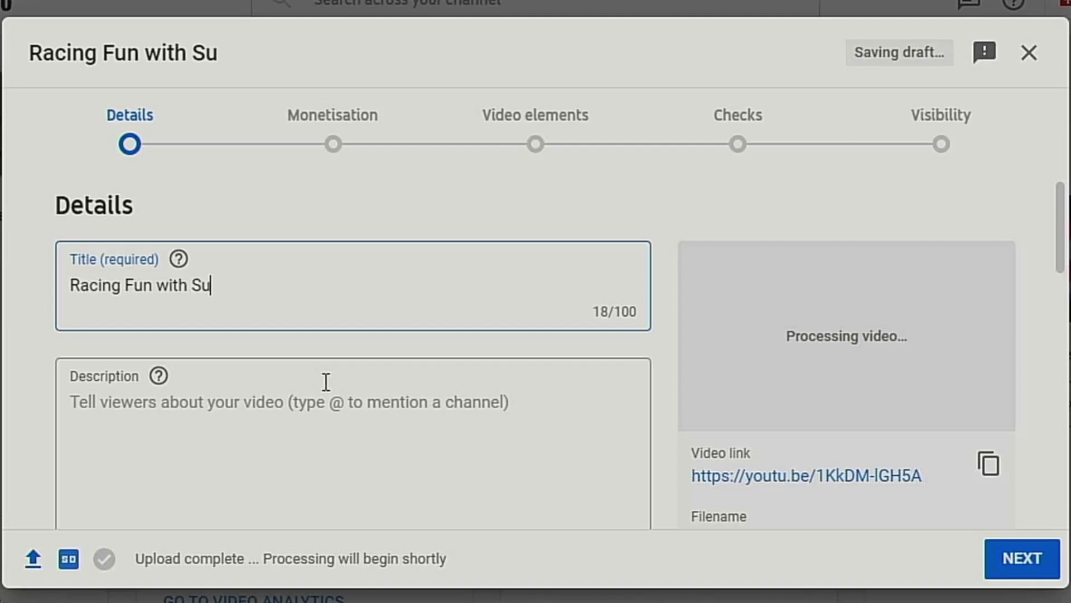
text(perTuxKart)
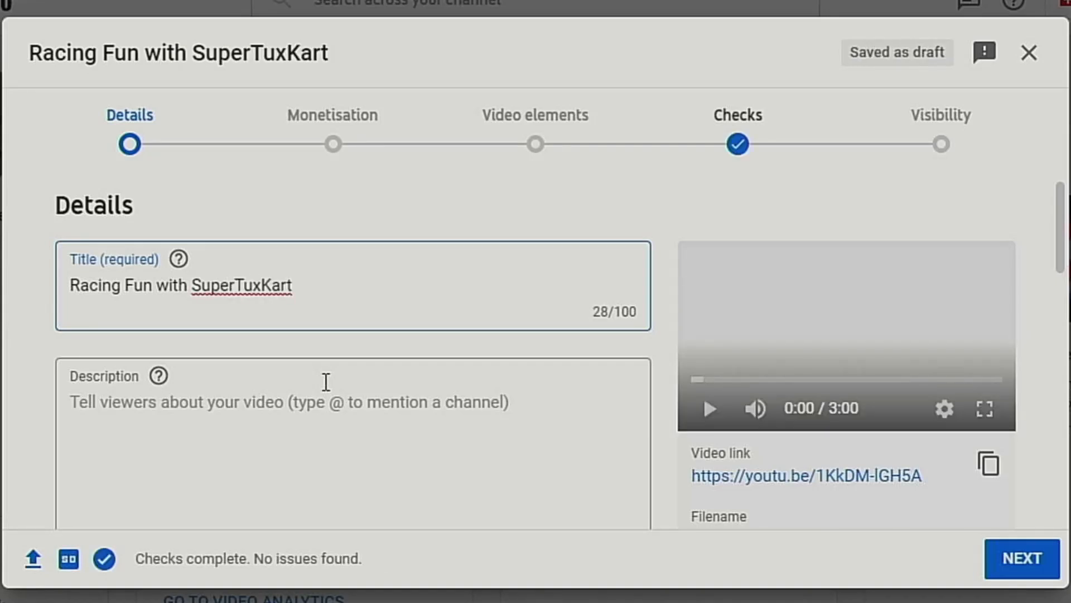
click(326, 382)
text(Get ready for some karting fun with the free and open source SuperTuxRacer. Whether you're running Windows, Mac or Linux, this excellent racing game is only a download away.)
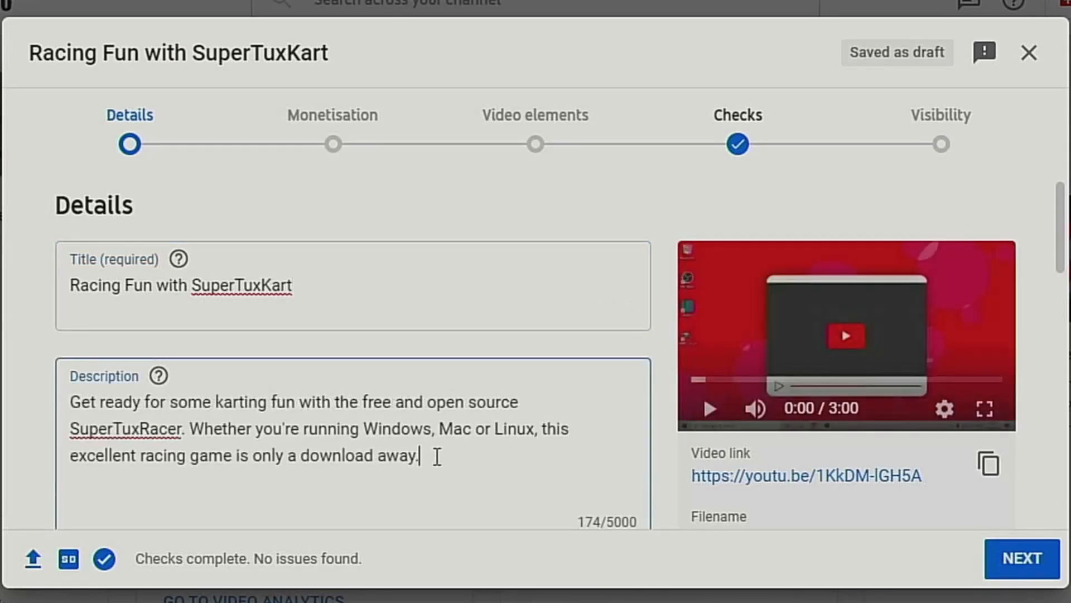
- Choose the suggested thumbnail with the SuperTuxKart title text and declare the video as not 'Made for Kids'
scroll(444, 458, down, 6)
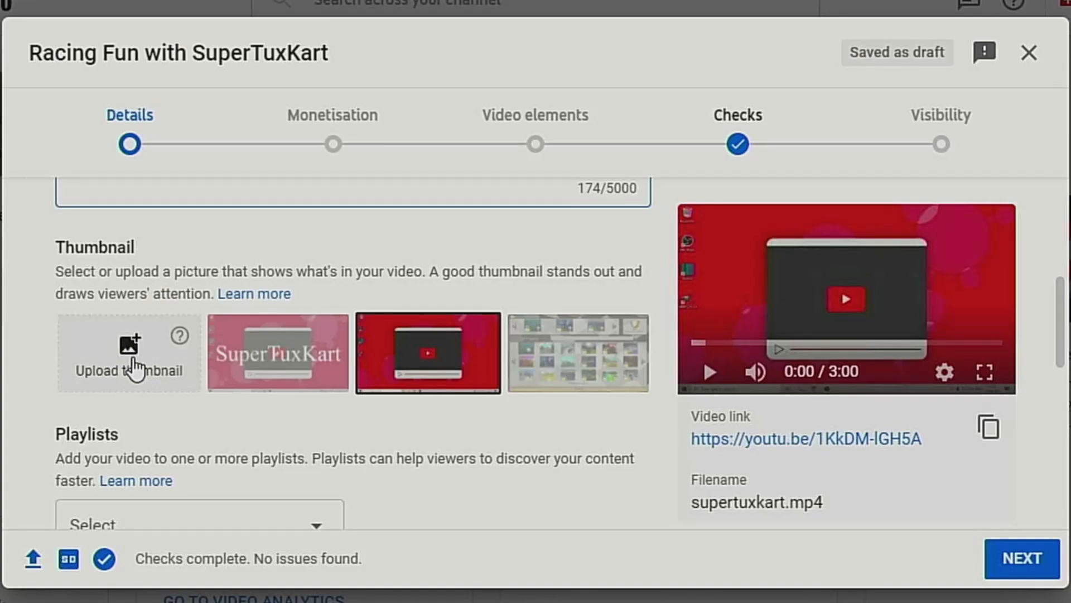
click(290, 363)
scroll(273, 421, down, 4)
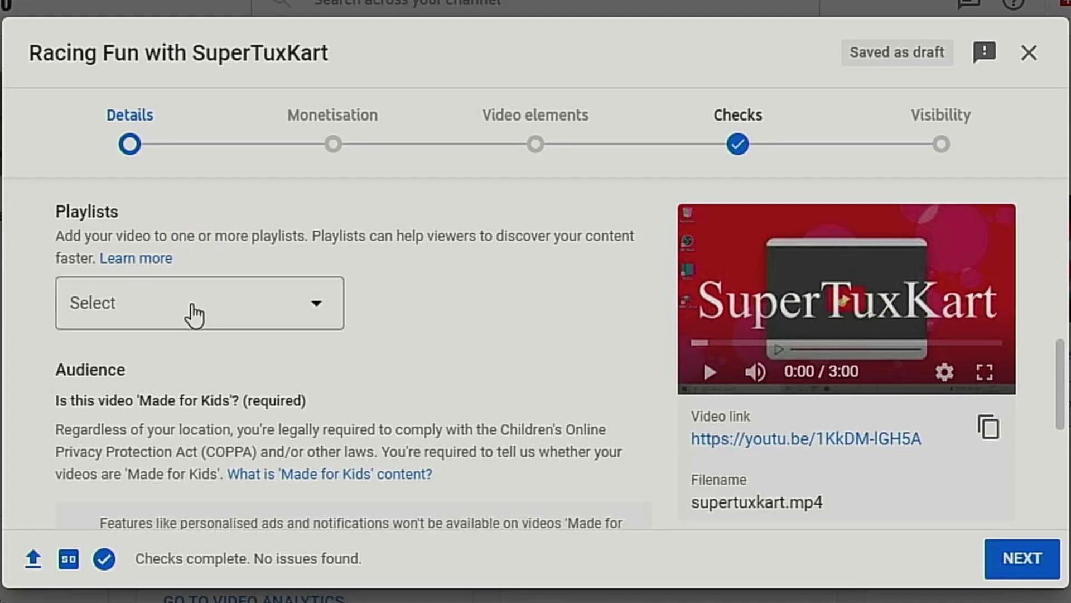
scroll(223, 380, down, 2)
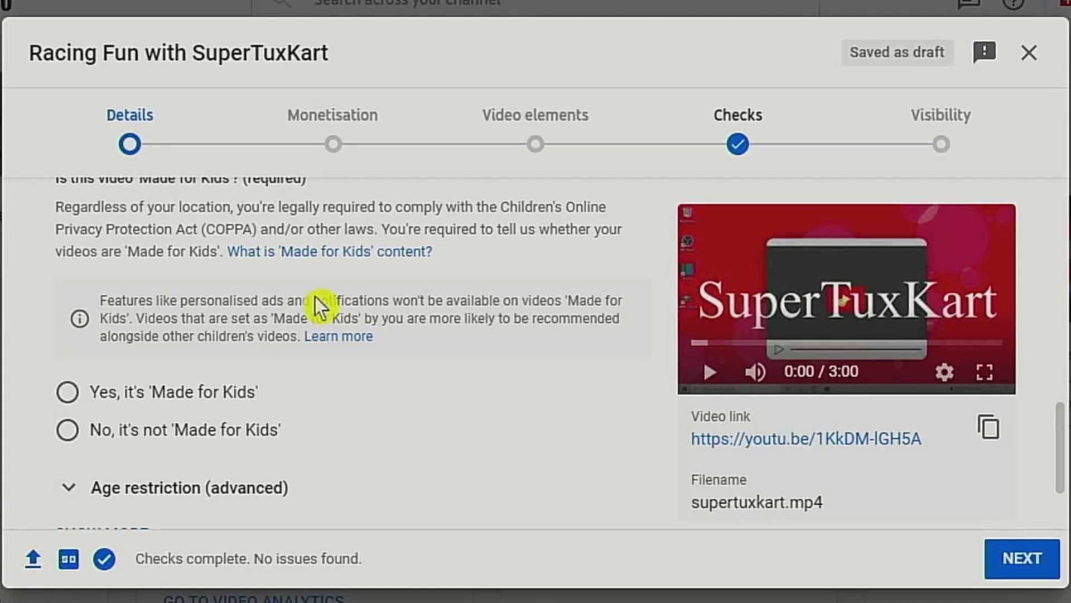
click(365, 250)
click(112, 429)
- Expand the age restriction section and the additional detail options, and disallow automatic chapters for the video
scroll(106, 463, down, 2)
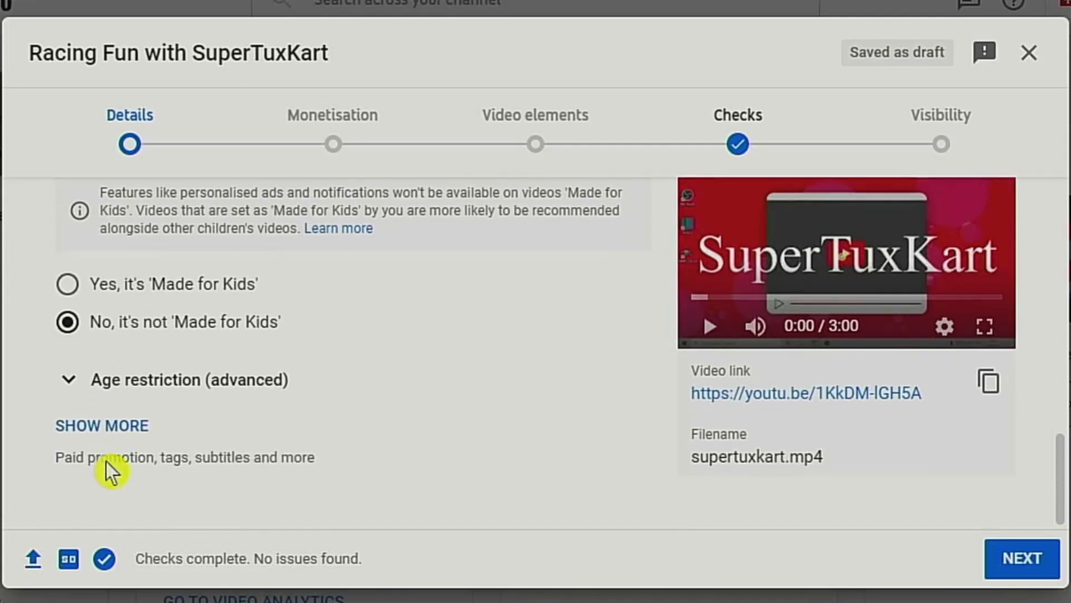
click(68, 384)
scroll(132, 459, down, 3)
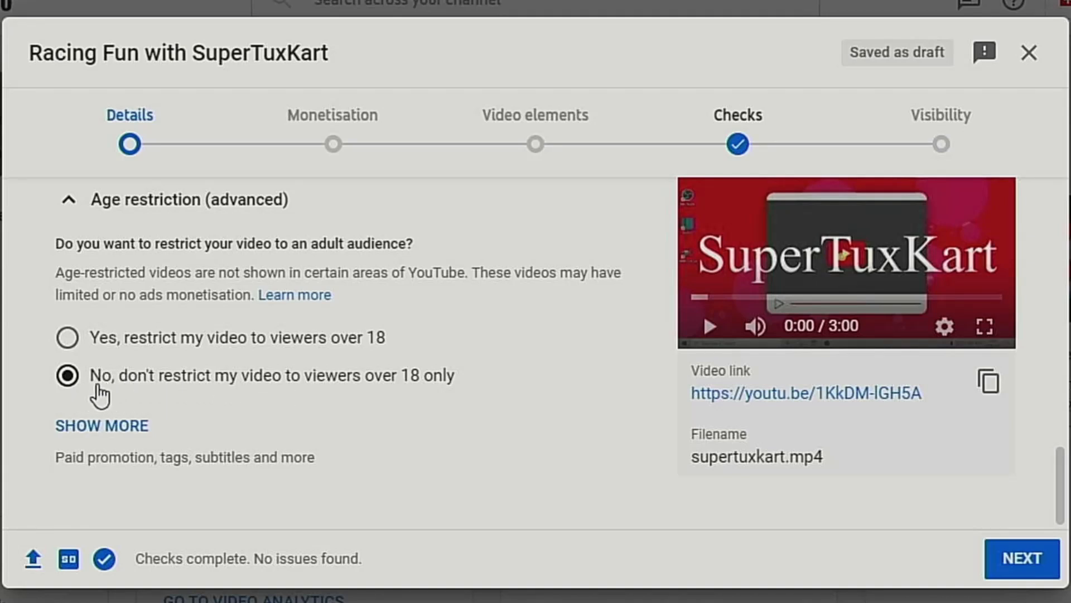
click(86, 435)
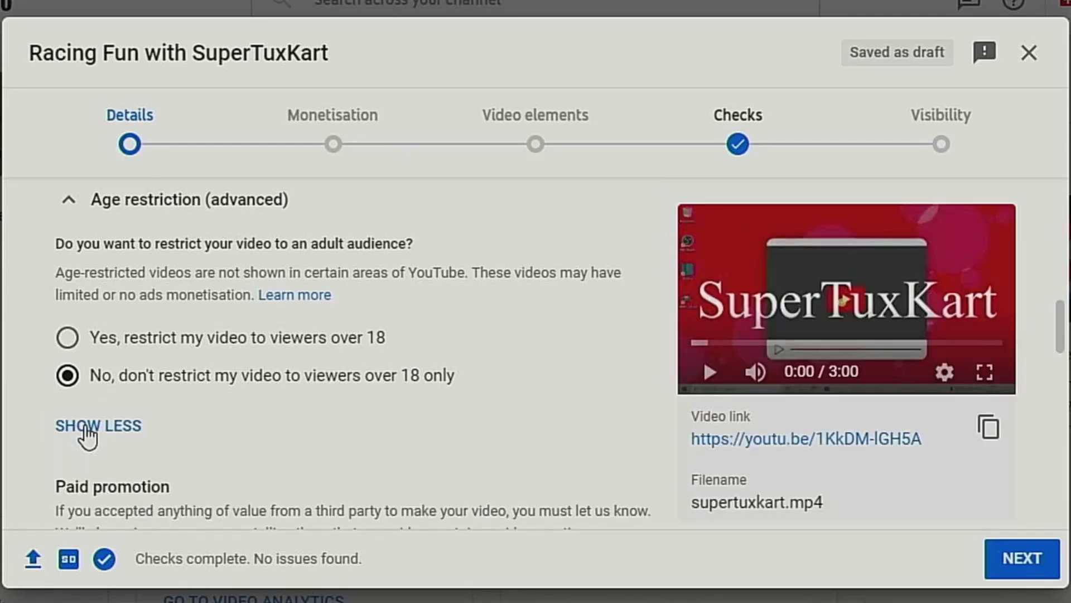
scroll(170, 484, down, 2)
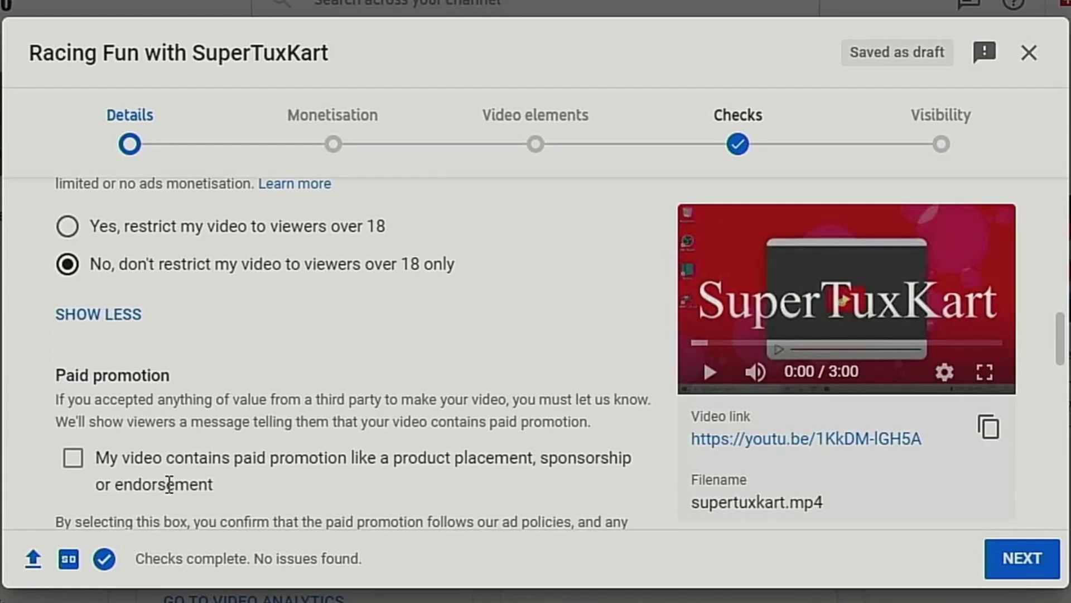
scroll(168, 491, down, 2)
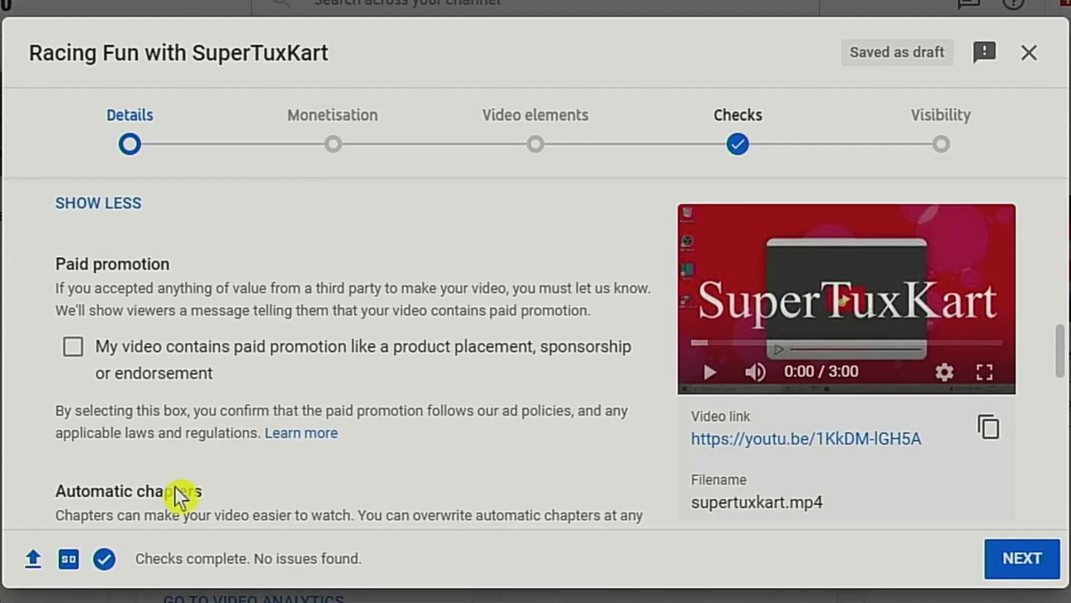
scroll(166, 463, down, 2)
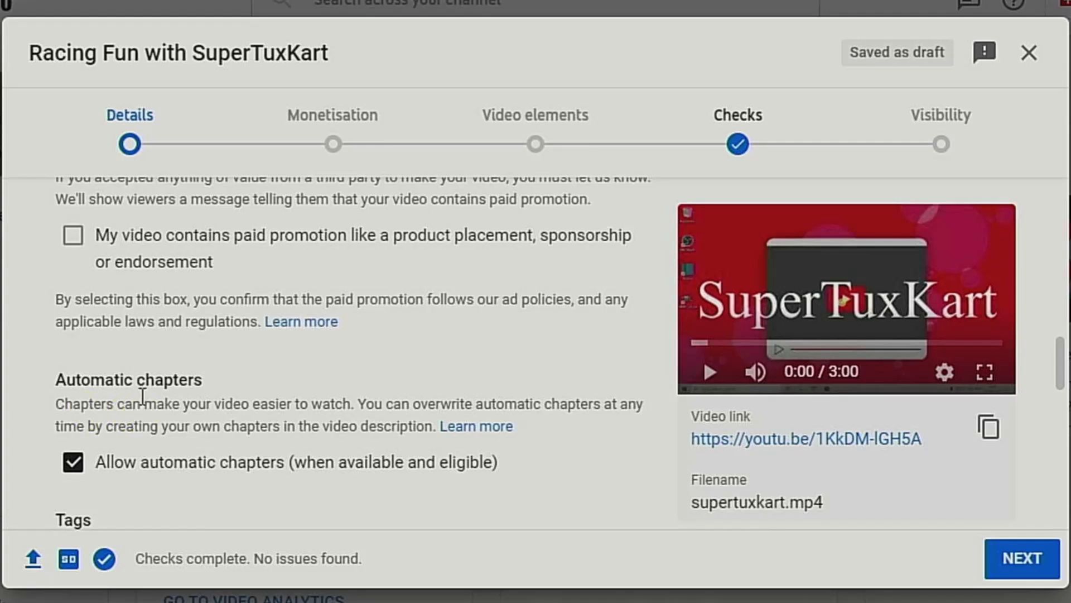
click(74, 467)
- Select the opening text of the video description to try out a manual chapter entry
scroll(141, 413, up, 15)
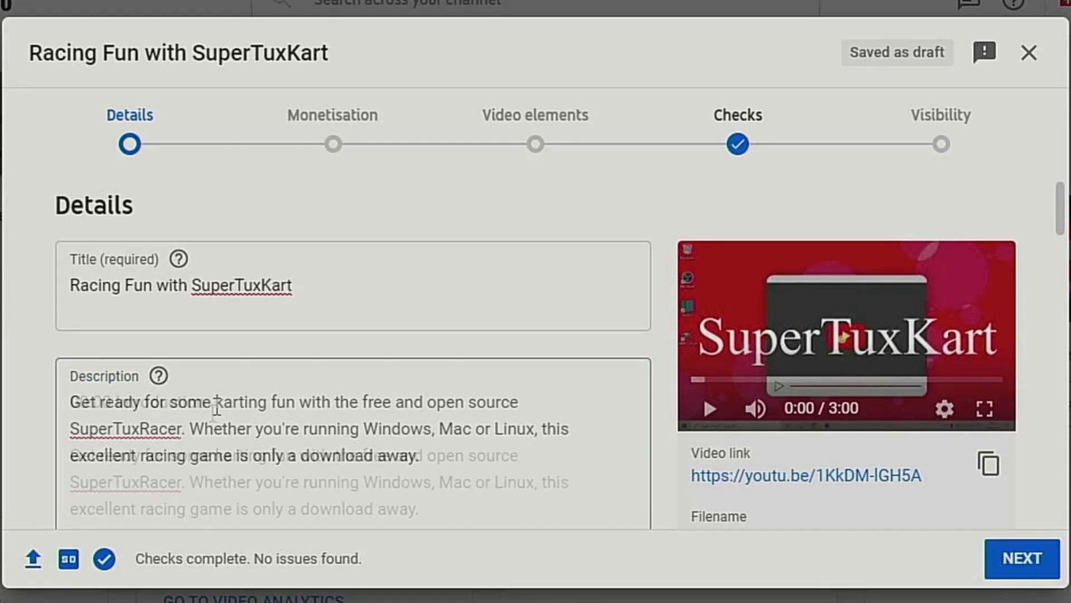
drag(216, 400, 65, 409)
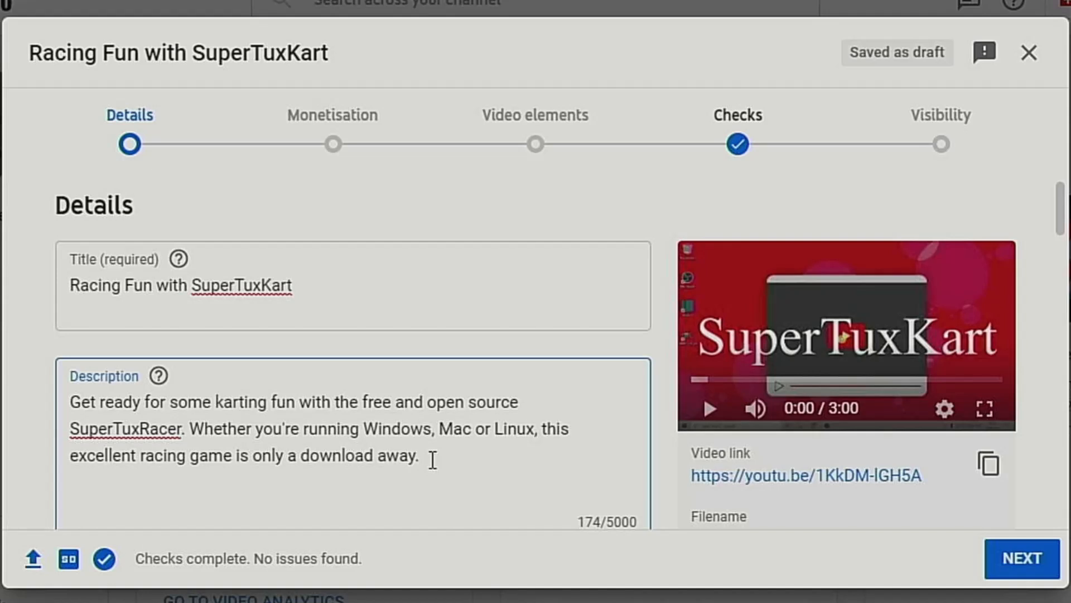
- Try out the misspelt tags "gayme" and "raysing" on the video, and remove both
scroll(432, 460, down, 15)
scroll(434, 472, down, 5)
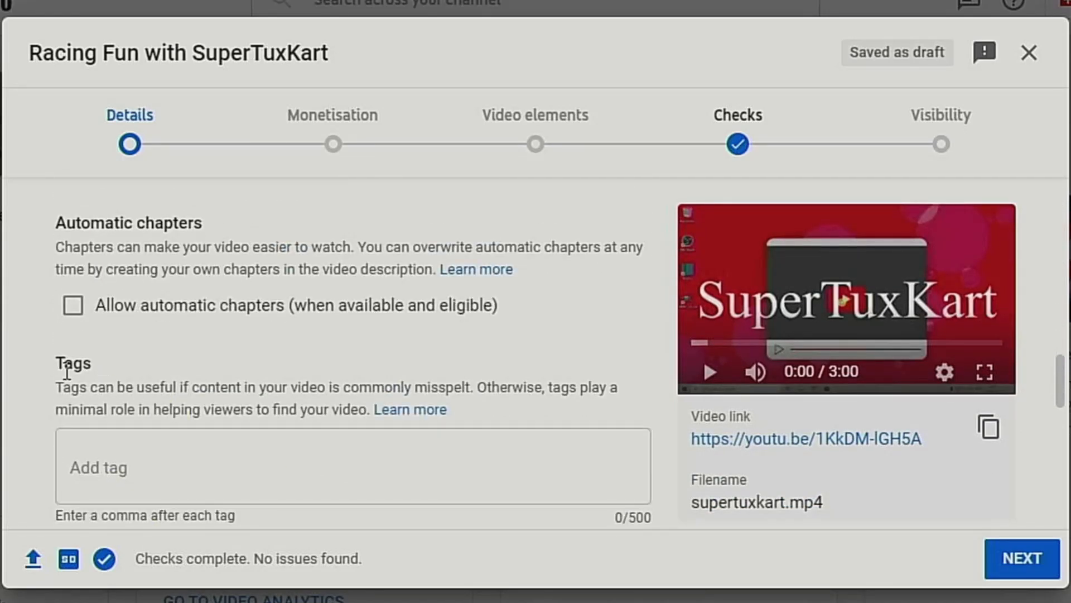
click(106, 451)
text(gayme, raysing)
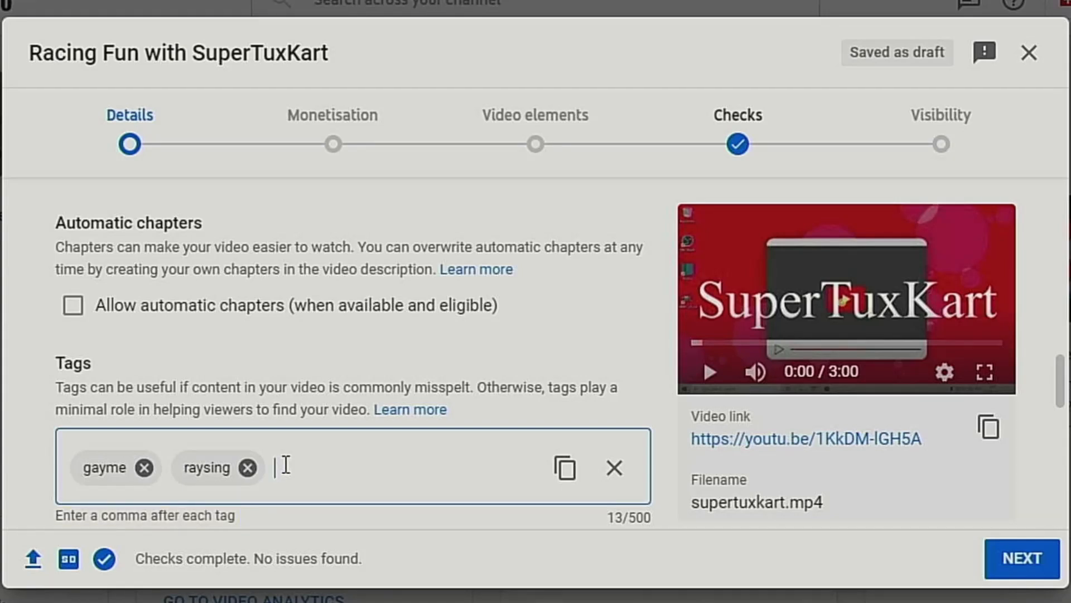
click(248, 467)
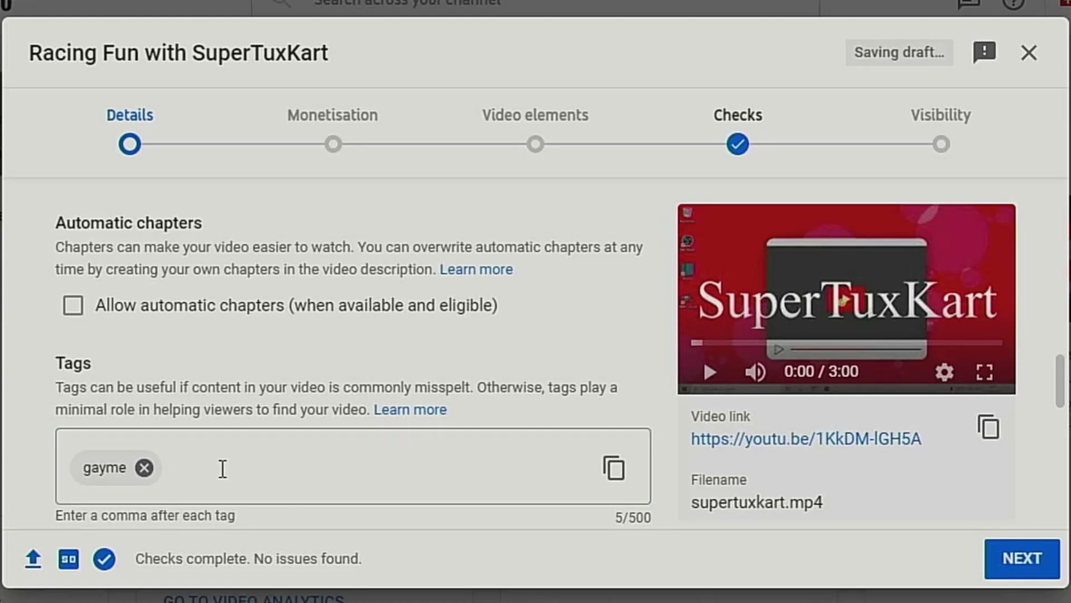
click(144, 467)
- Set the video language to English (United Kingdom)
scroll(235, 468, down, 6)
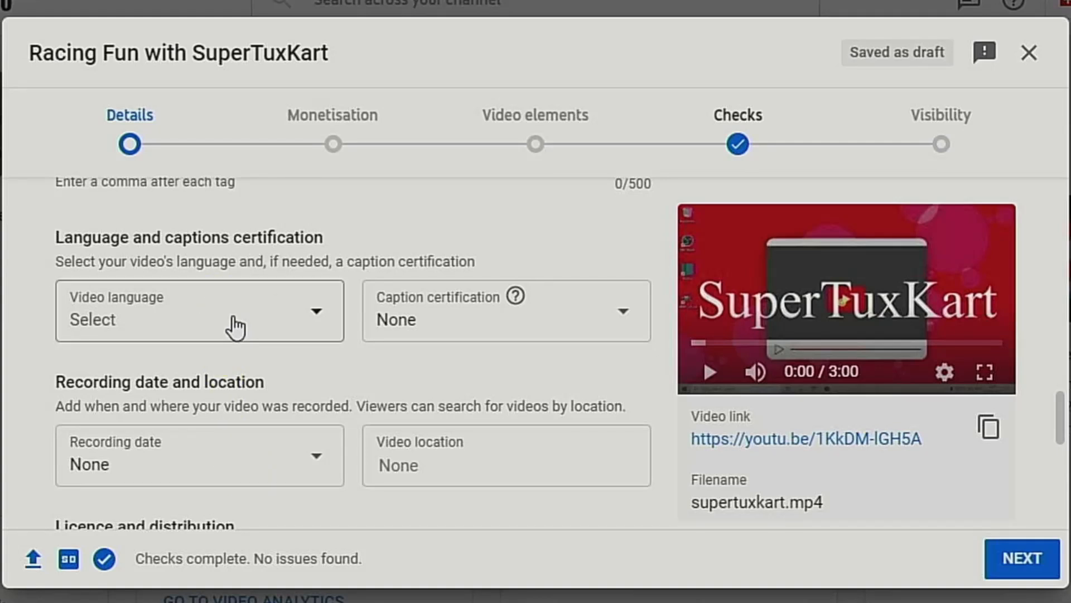
click(329, 323)
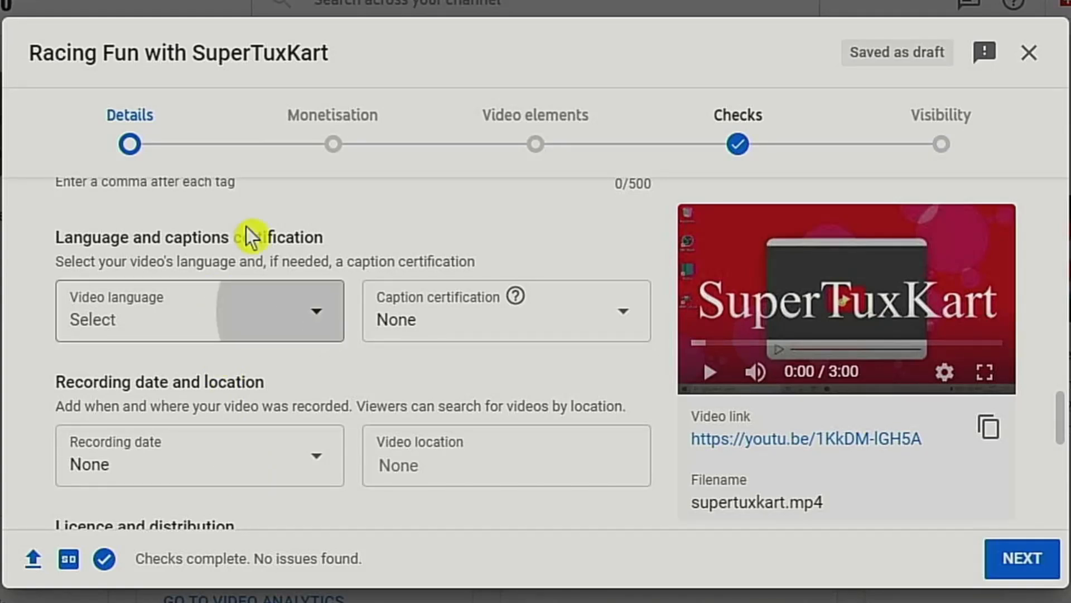
scroll(232, 230, down, 10)
scroll(237, 226, down, 12)
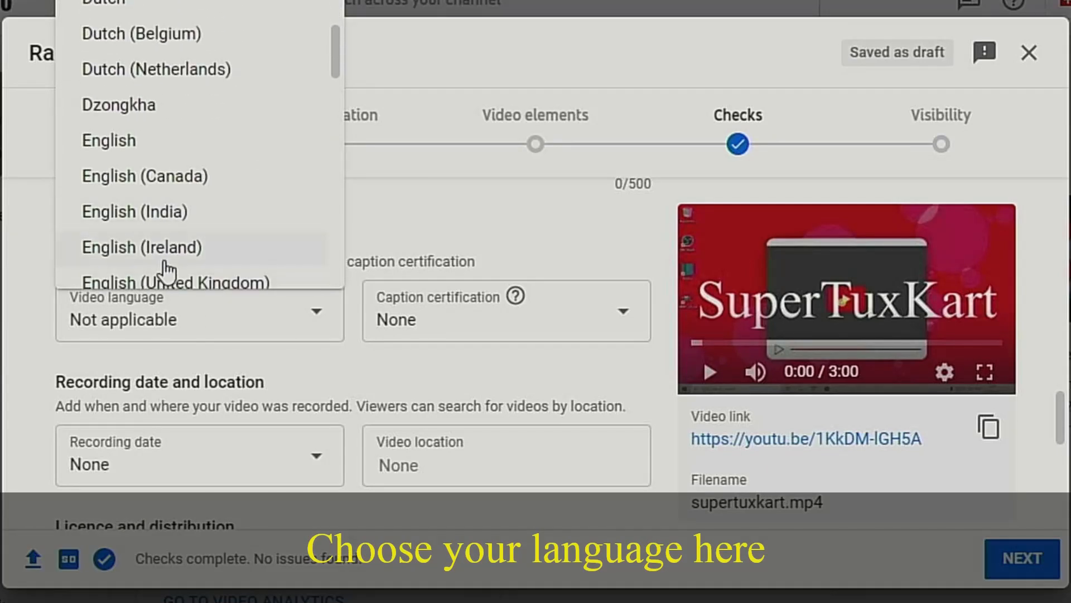
scroll(171, 232, down, 3)
click(159, 66)
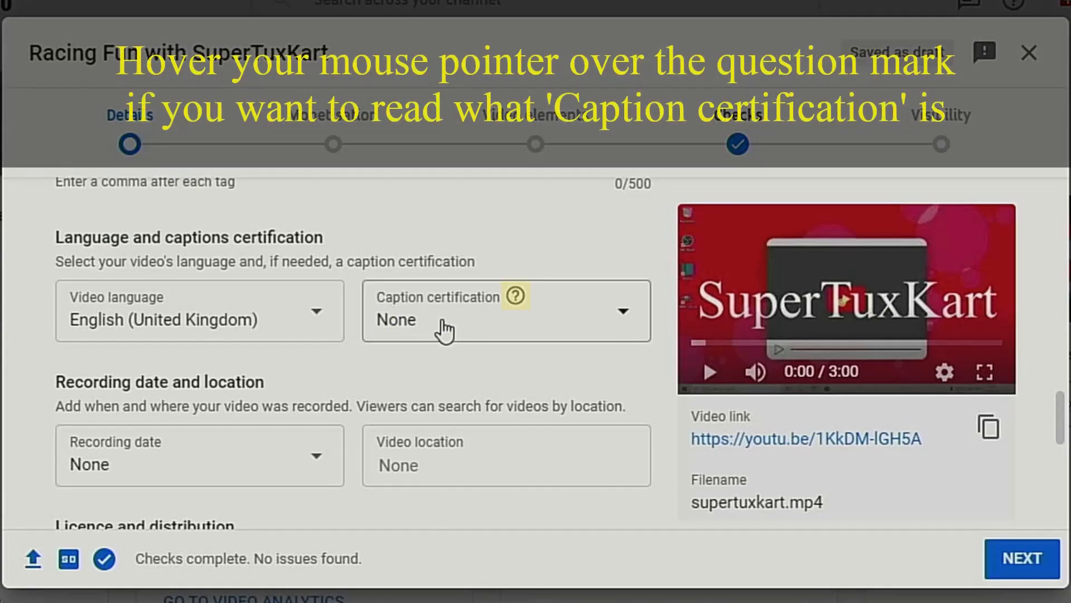
- Set the recording date to 1 Sept 2021 and the video location to United Kingdom
click(335, 463)
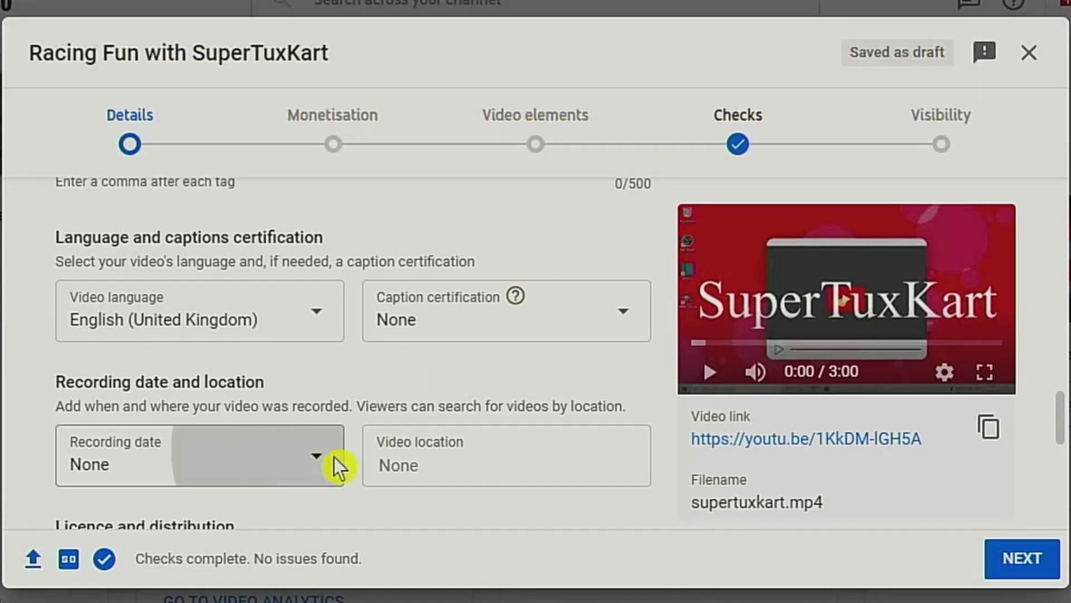
click(165, 254)
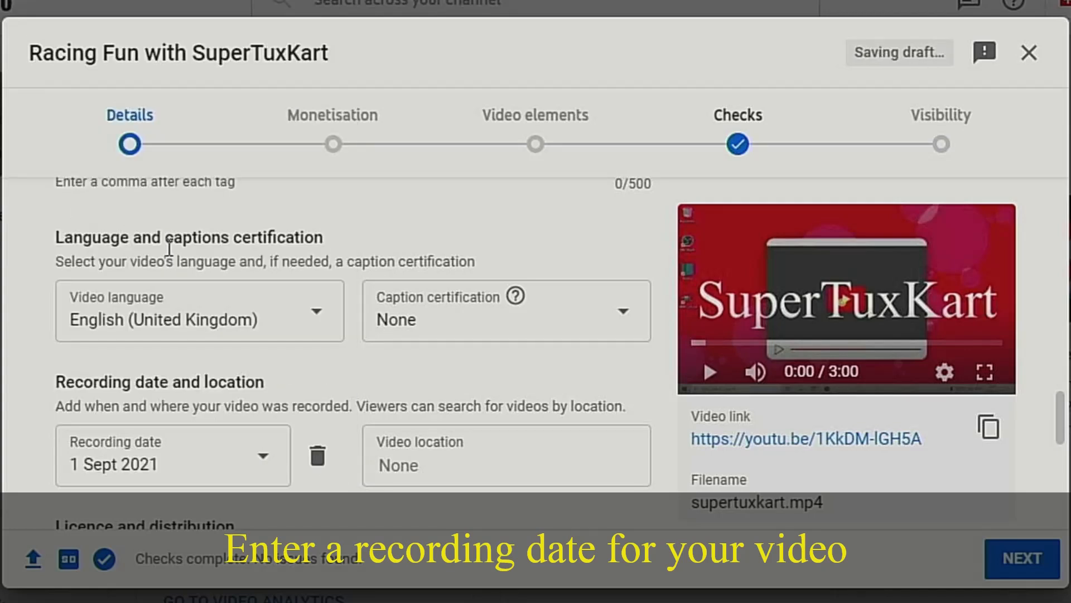
click(413, 457)
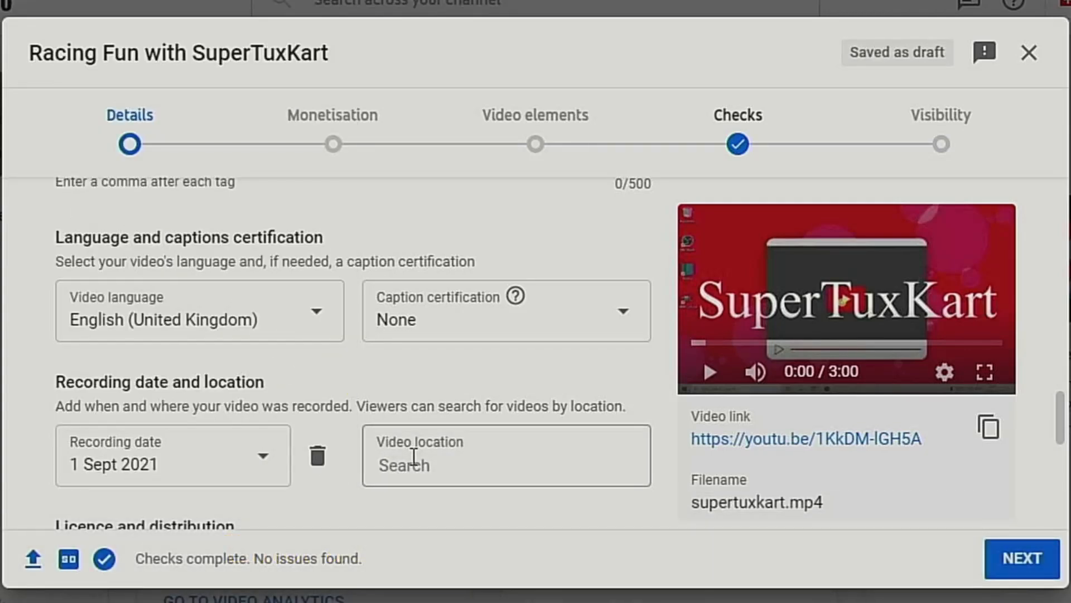
text(United Kingdom)
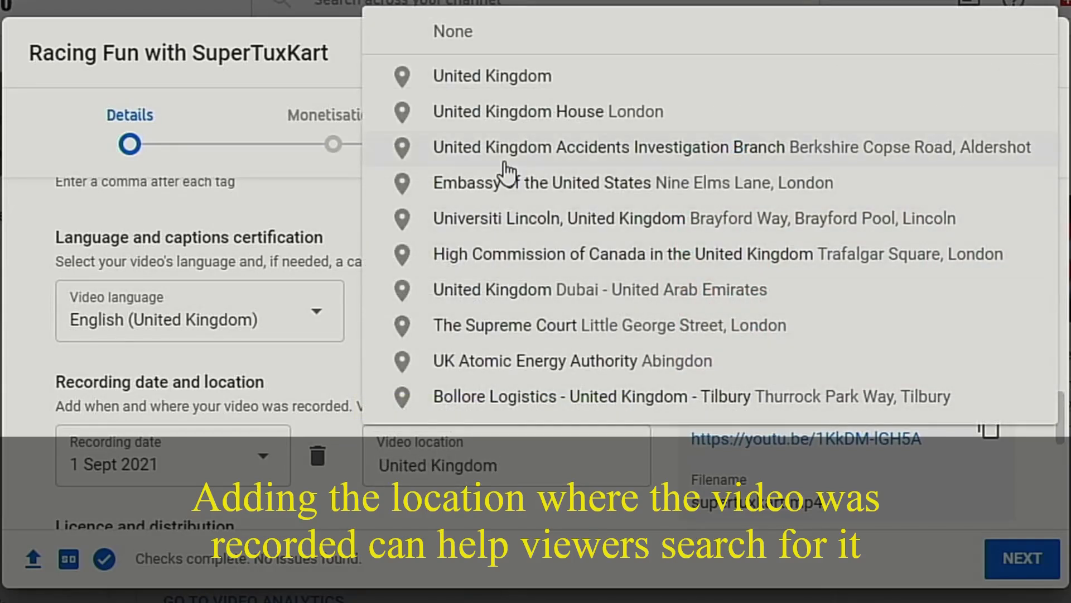
click(485, 83)
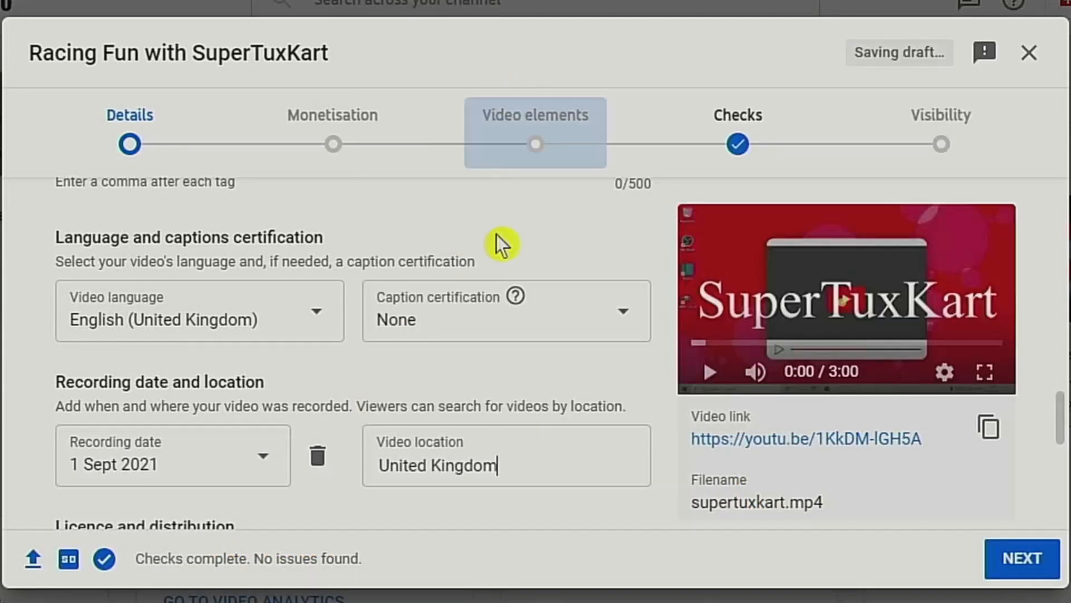
- Disallow Shorts sampling of the video's content, leaving the licence and distribution settings as they are
scroll(494, 507, down, 4)
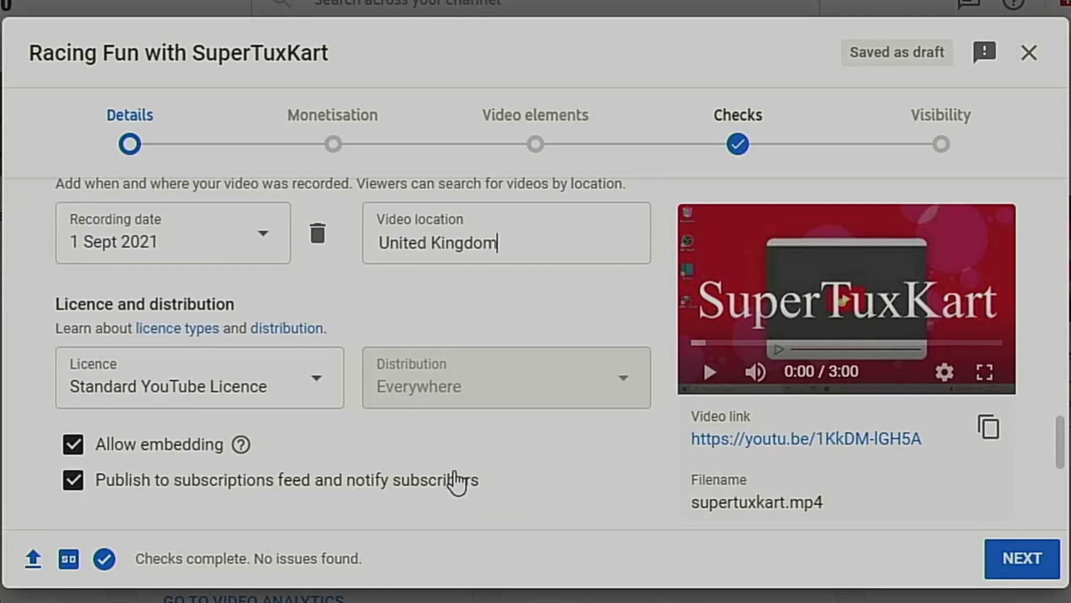
scroll(457, 481, down, 2)
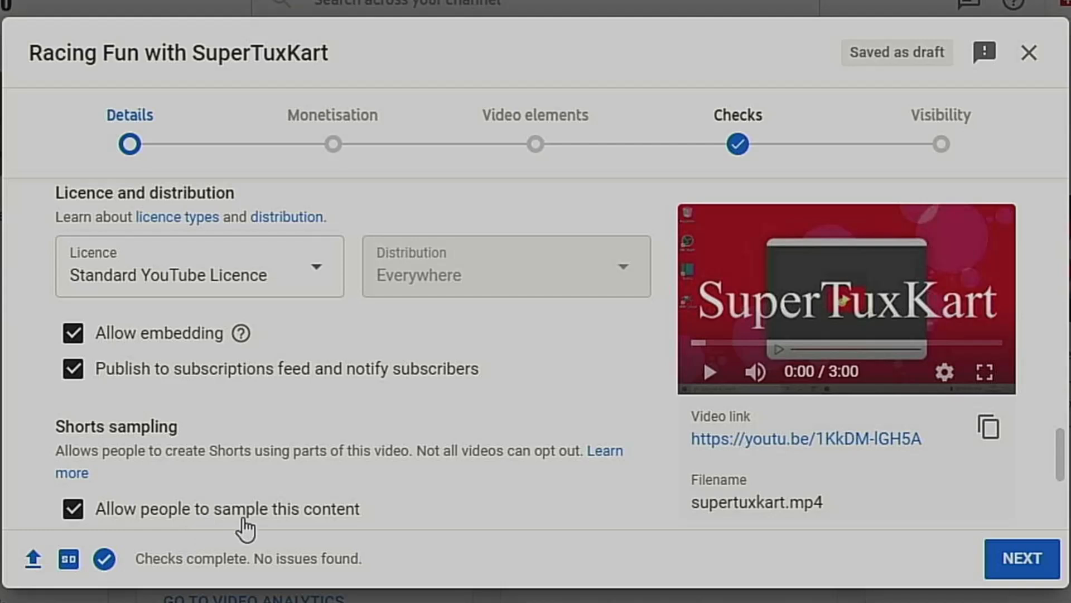
click(78, 512)
scroll(167, 517, down, 5)
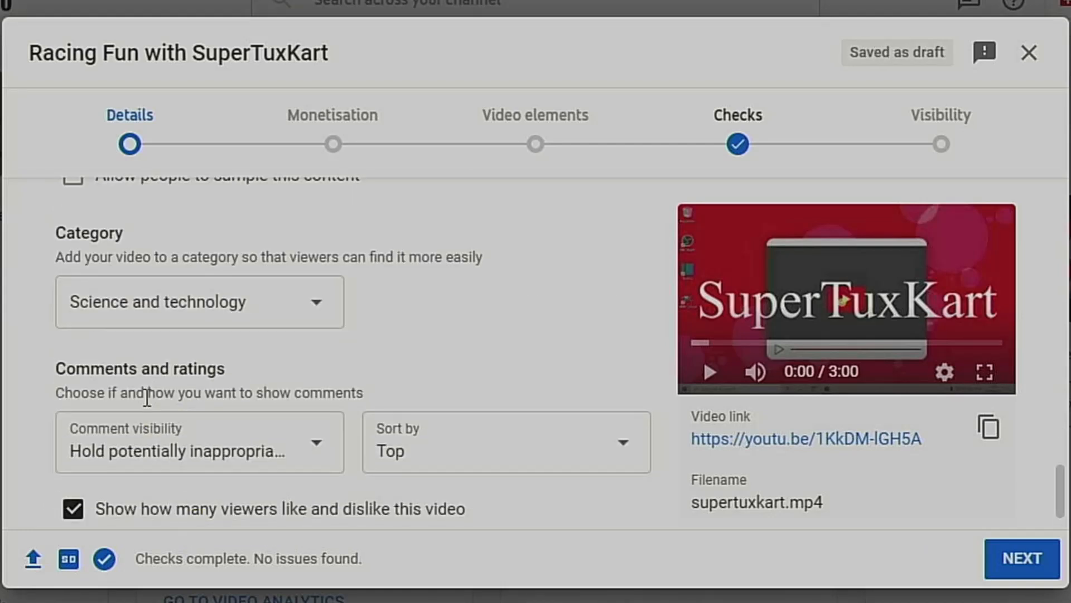
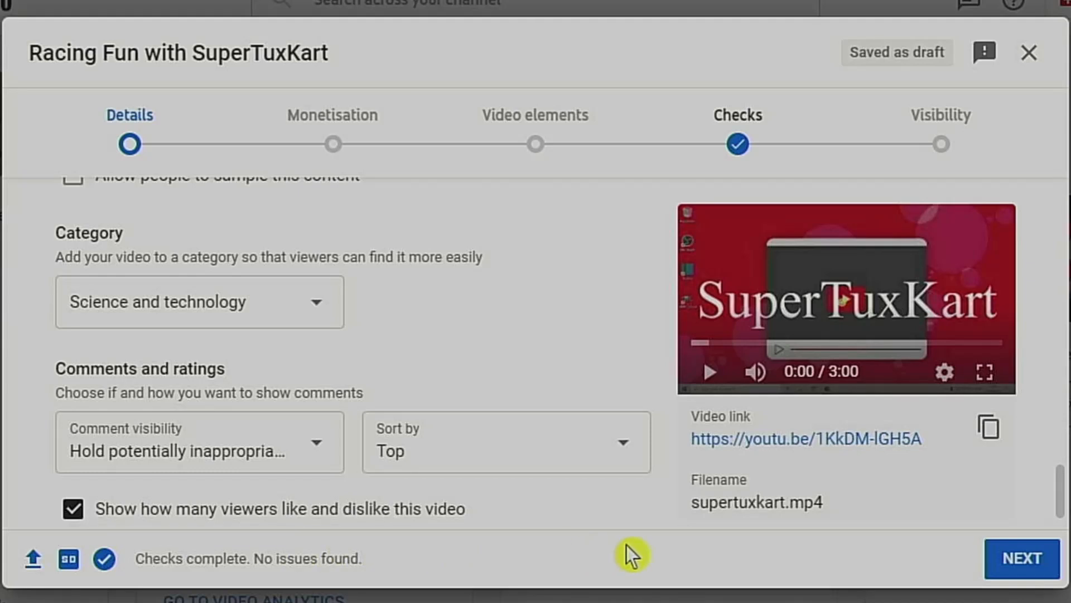
- Proceed to the visibility settings, leaving monetisation off and adding no subtitles, end screen or cards
click(1013, 563)
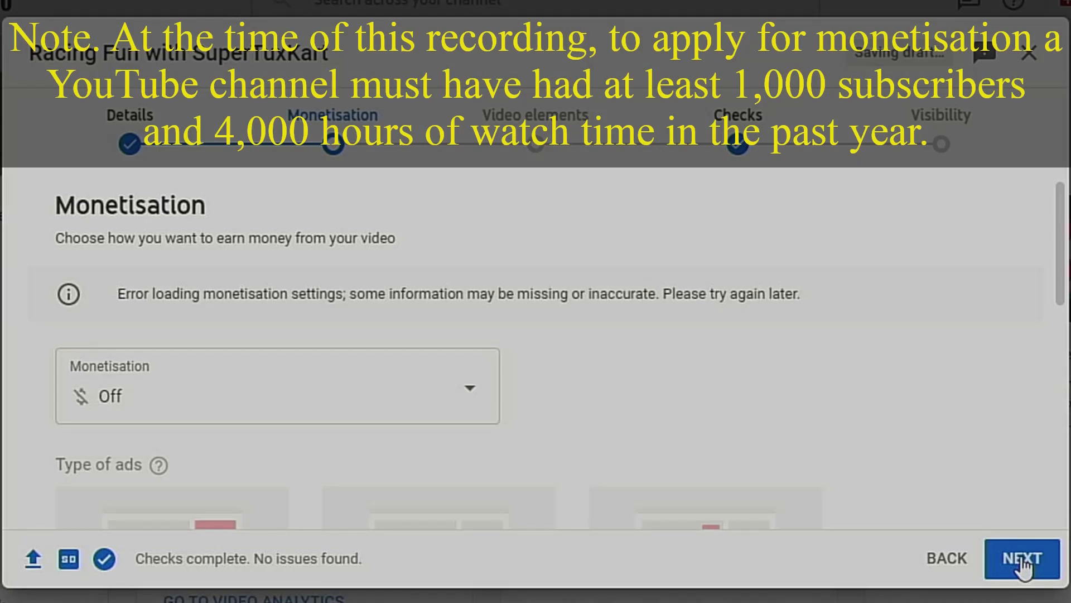
click(1023, 566)
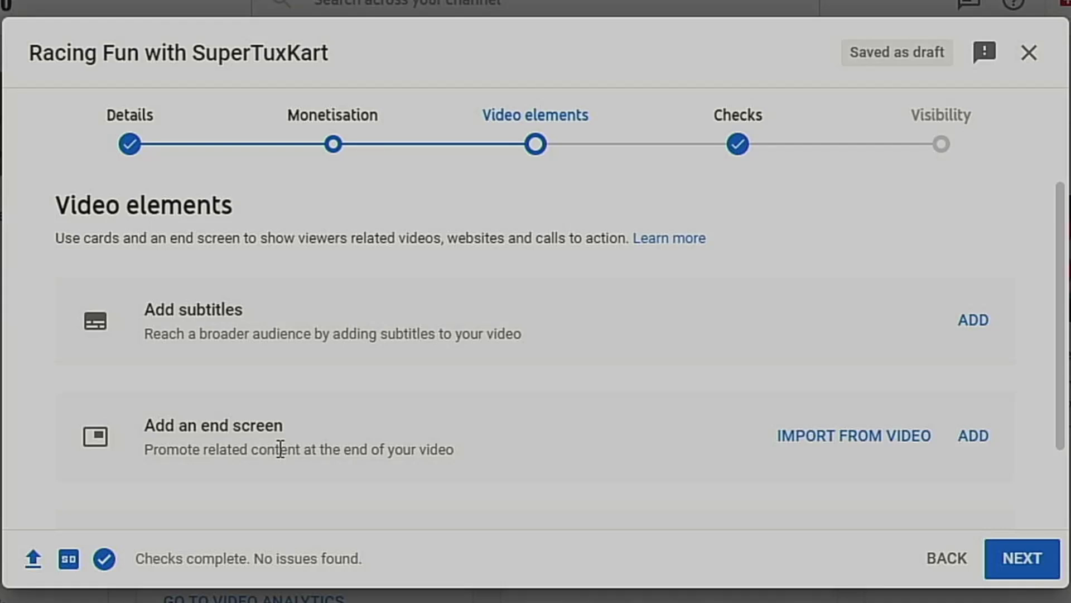
scroll(285, 455, down, 2)
click(288, 466)
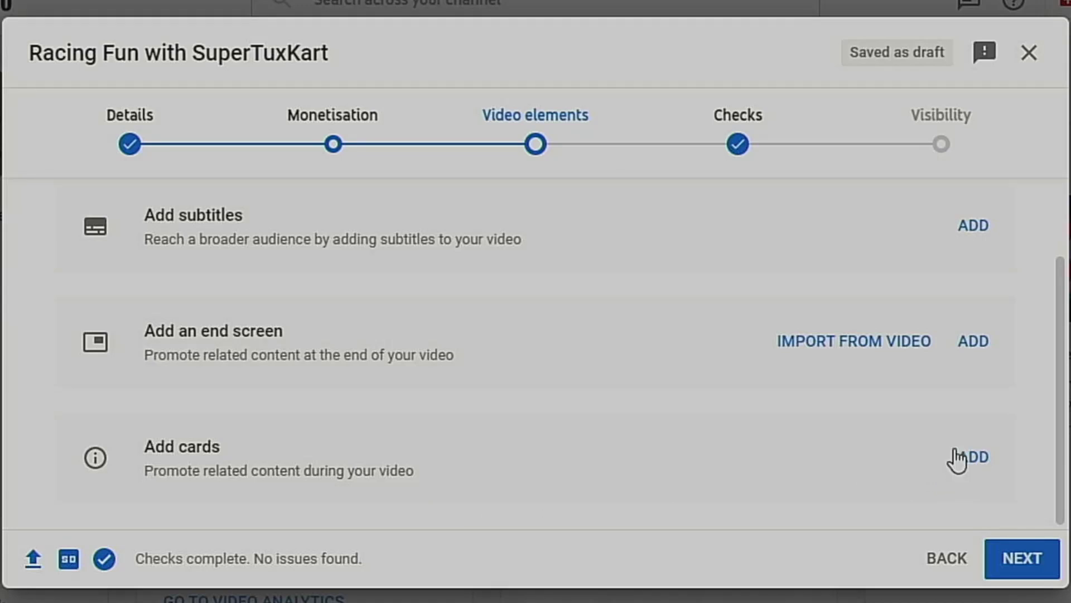
click(1015, 565)
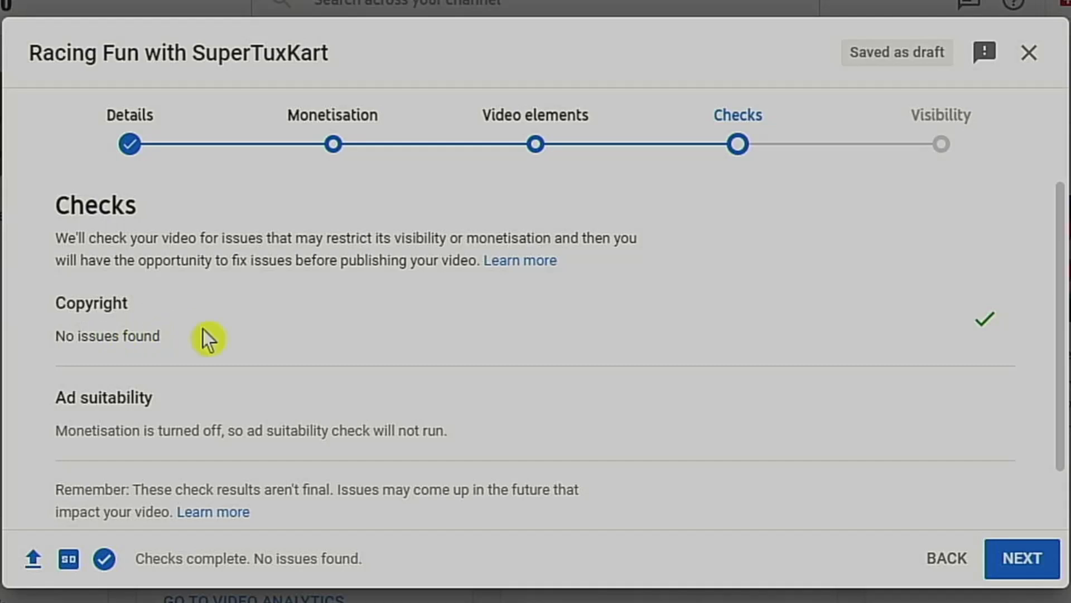
click(1013, 571)
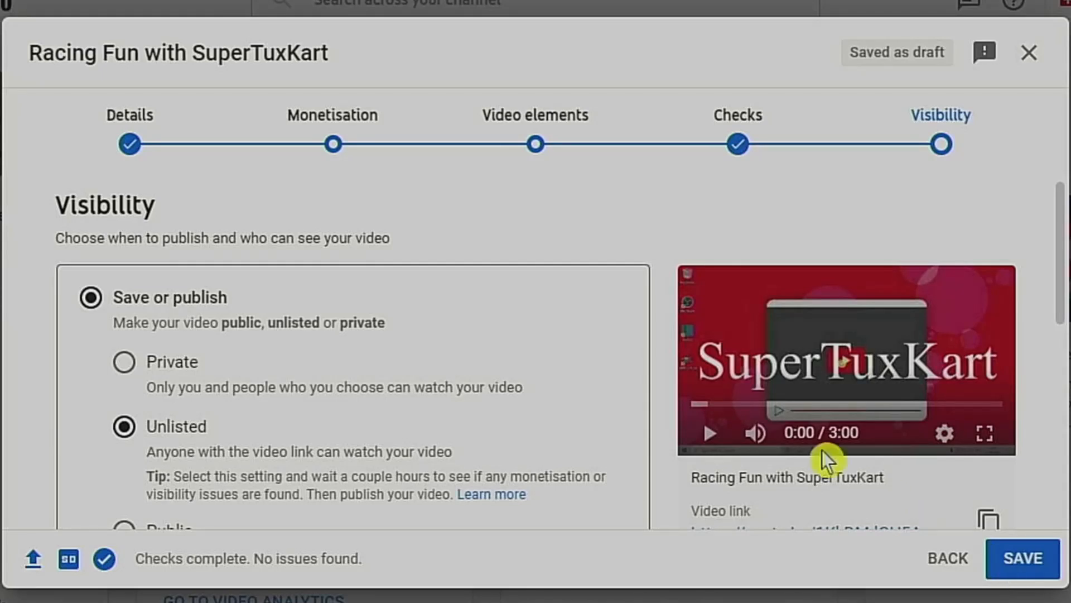
- Set the video's visibility to Public and review the guidance on children and content before publishing
scroll(341, 371, down, 4)
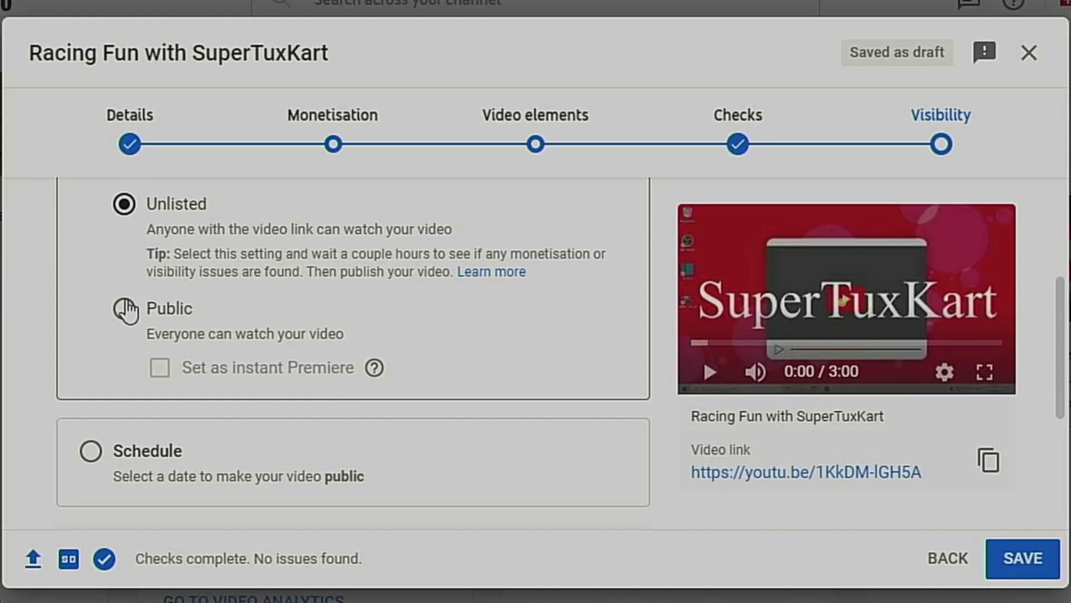
click(125, 309)
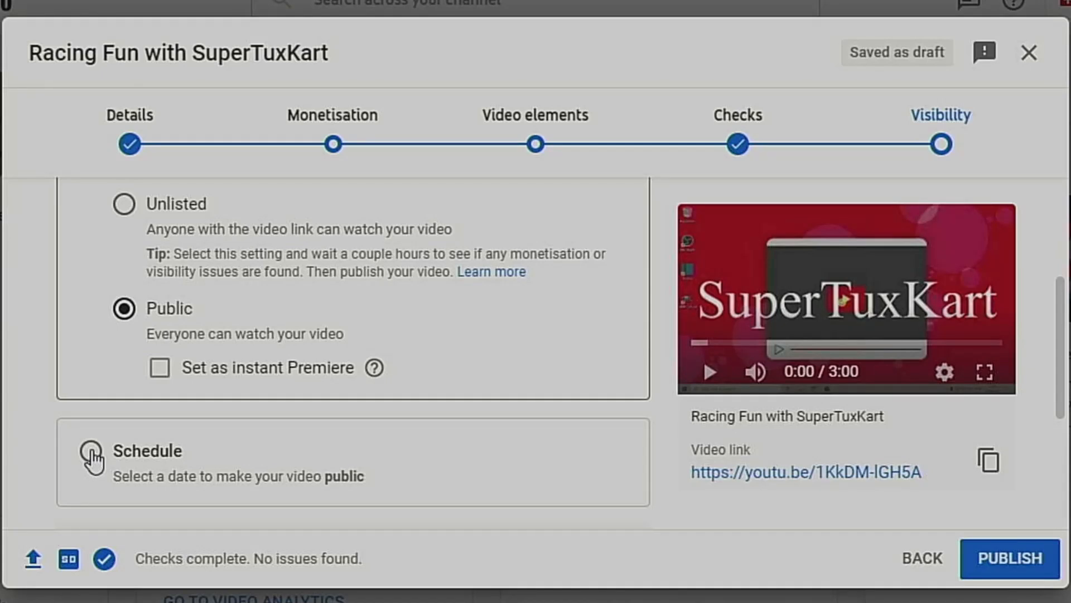
scroll(167, 475, down, 4)
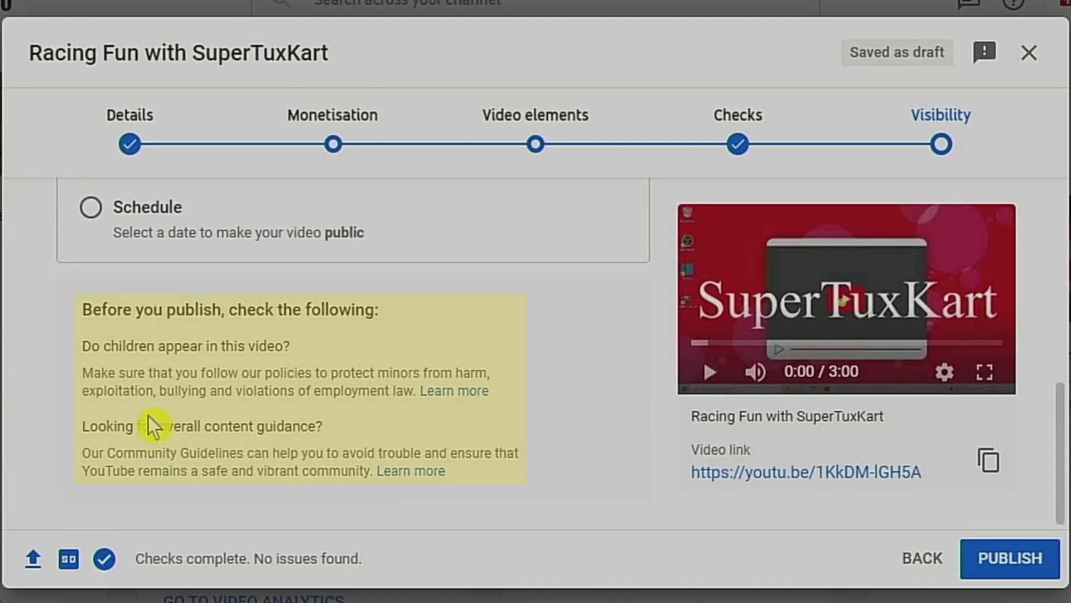